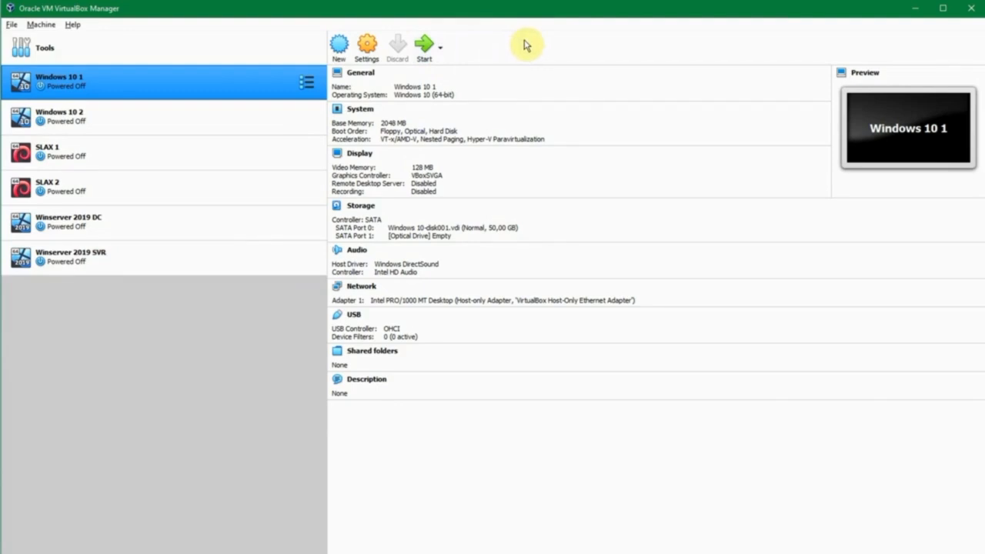
Open the global network preferences and examine the details of the existing NAT network NatNetwork.
{"action": "left_click", "coordinate": [12, 25]}
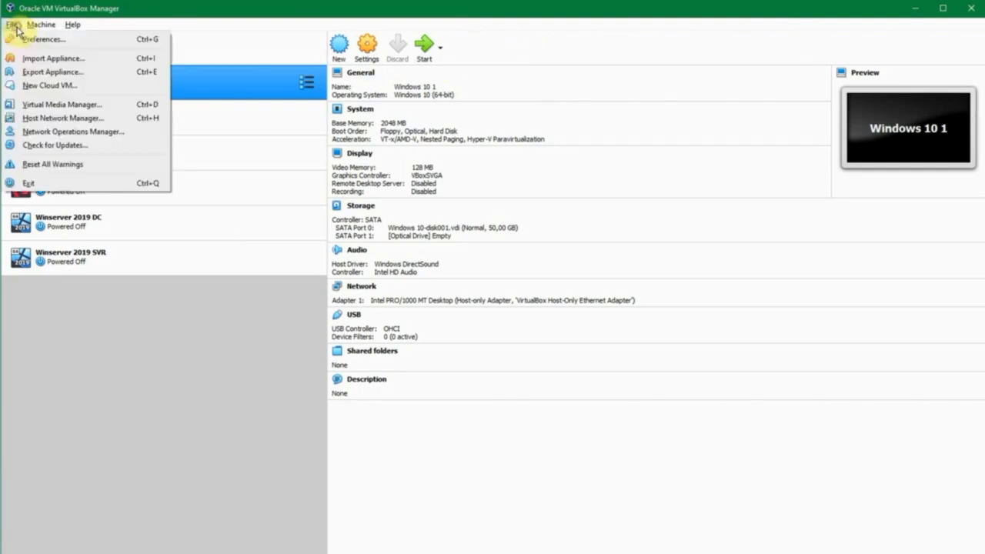
{"action": "left_click", "coordinate": [15, 29]}
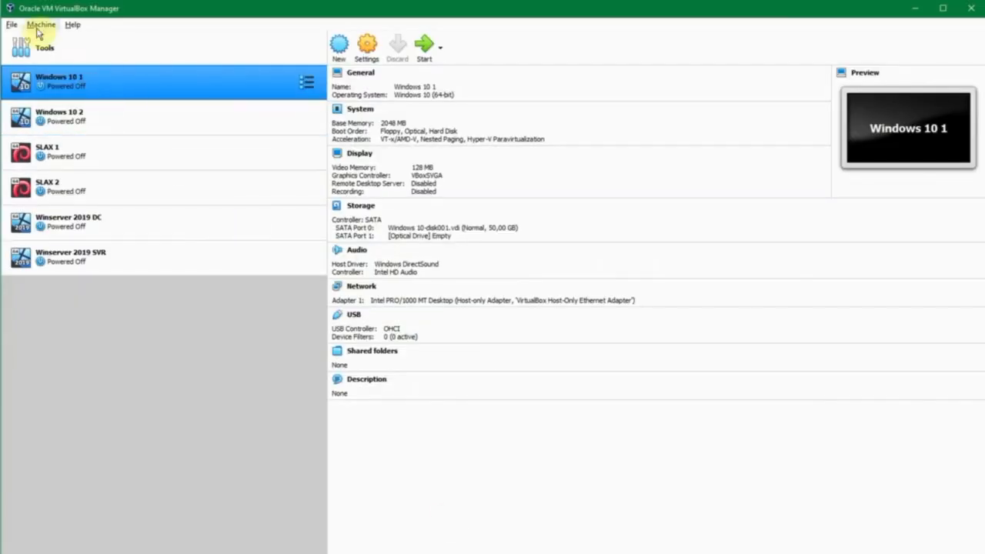
{"action": "left_click", "coordinate": [12, 24]}
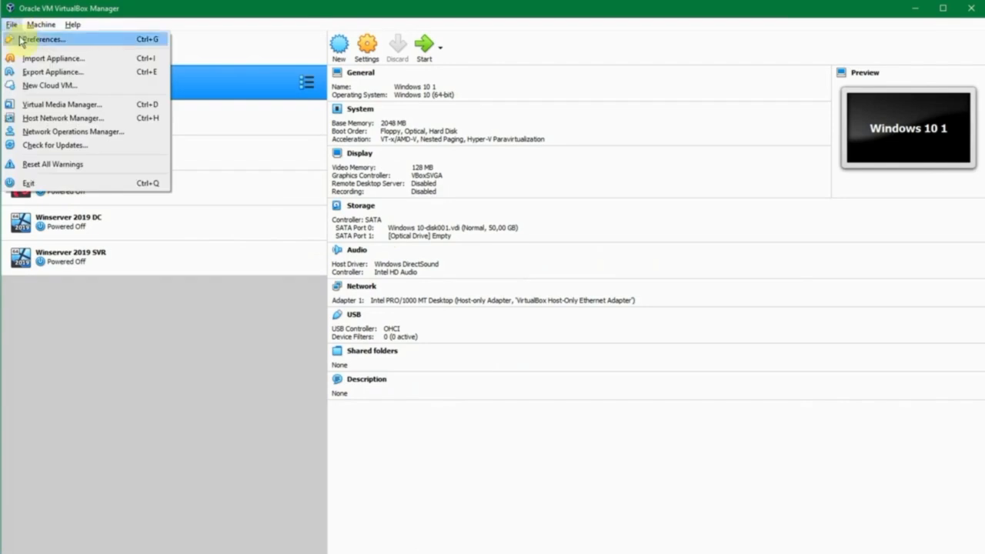
{"action": "left_click", "coordinate": [21, 40]}
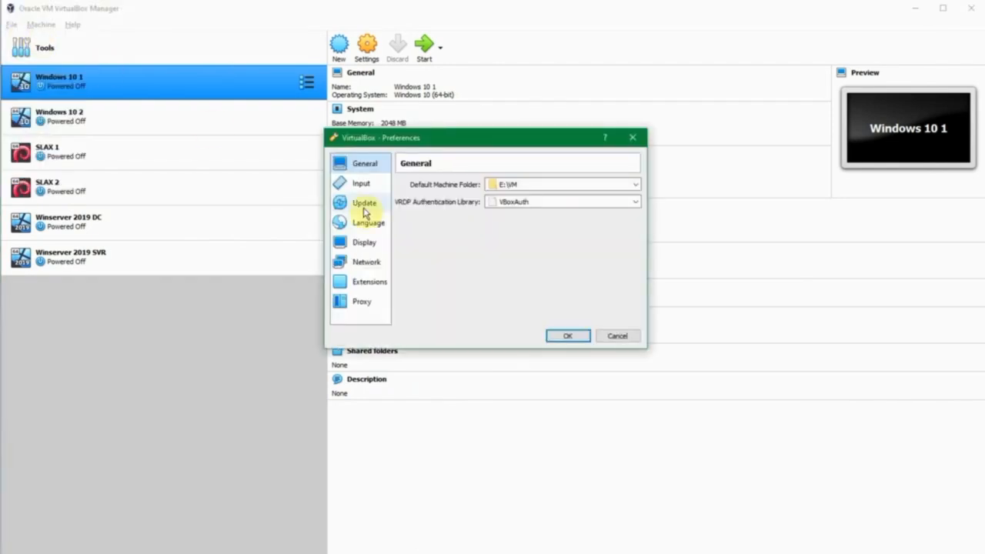
{"action": "left_click", "coordinate": [368, 262]}
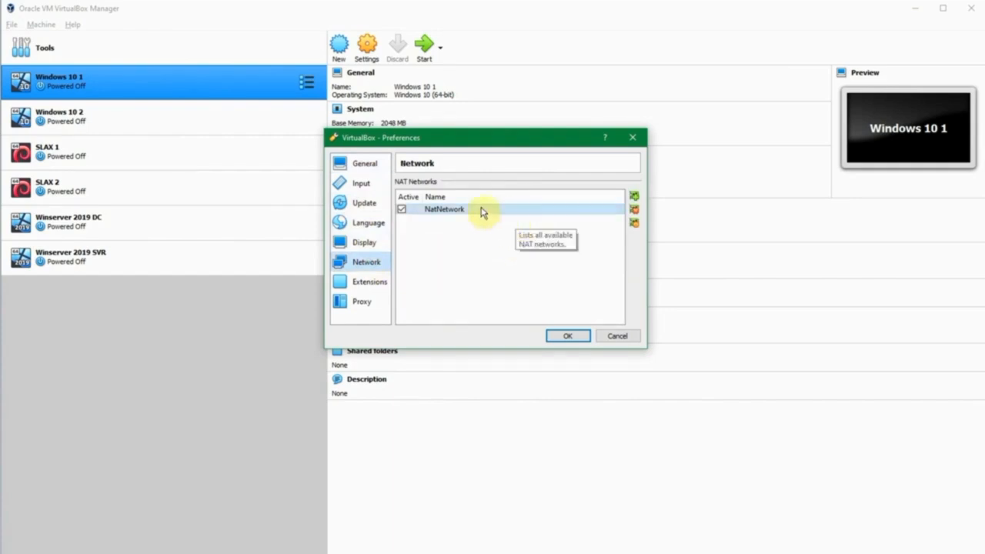
{"action": "double_click", "coordinate": [615, 213]}
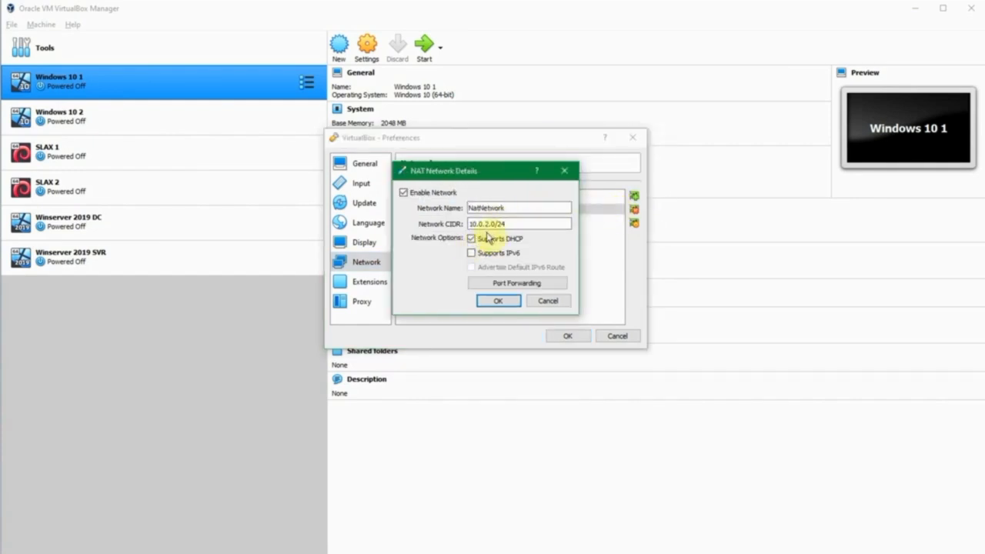
{"action": "left_click", "coordinate": [544, 301]}
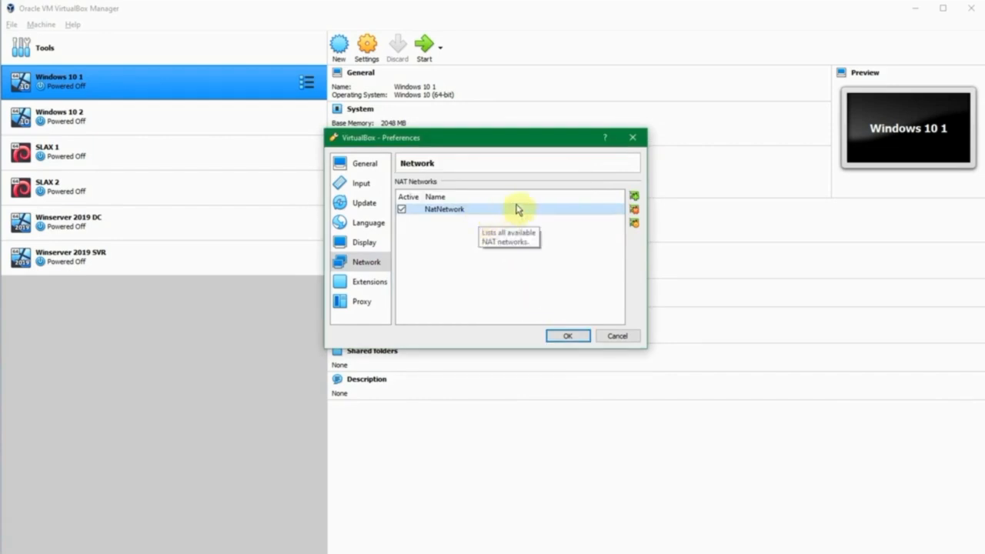
Add a second NAT network and name it NoDHCP.
{"action": "left_click", "coordinate": [633, 199]}
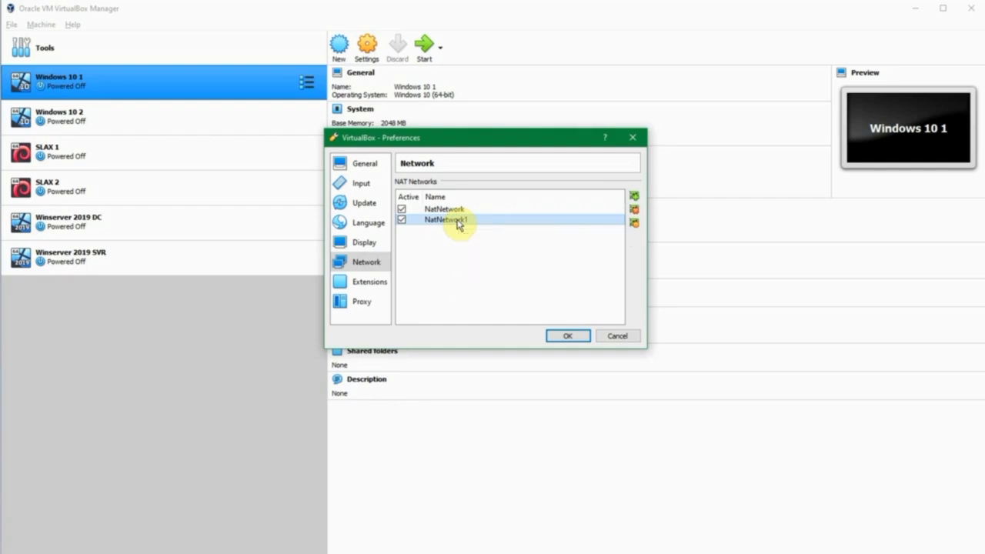
{"action": "double_click", "coordinate": [459, 223]}
{"action": "double_click", "coordinate": [523, 207]}
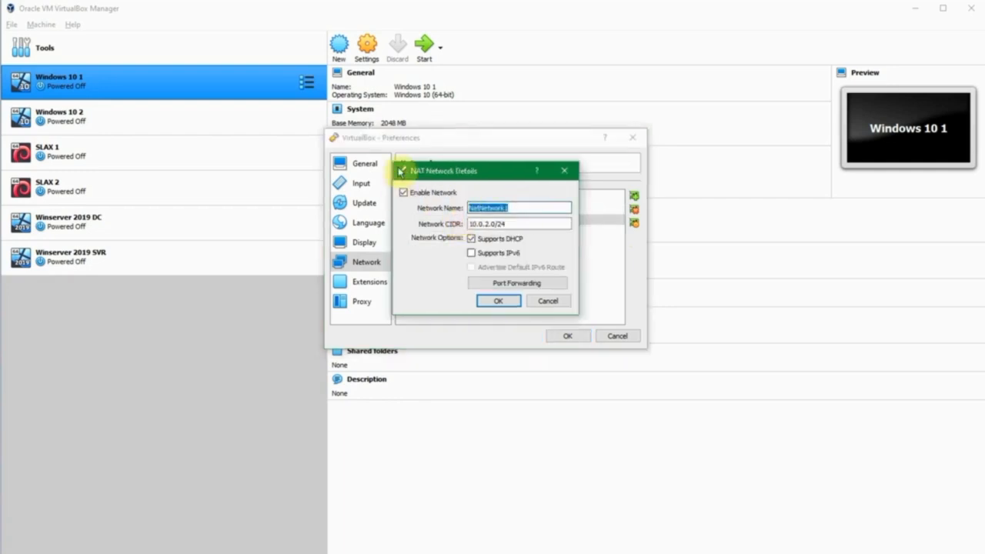
{"action": "type", "text": "NoDHCP"}
Set the NoDHCP network's CIDR to 192.168.56.0/24, disable its DHCP support and accept the details.
{"action": "double_click", "coordinate": [525, 219]}
{"action": "left_click_drag", "start_coordinate": [415, 220], "coordinate": [373, 219]}
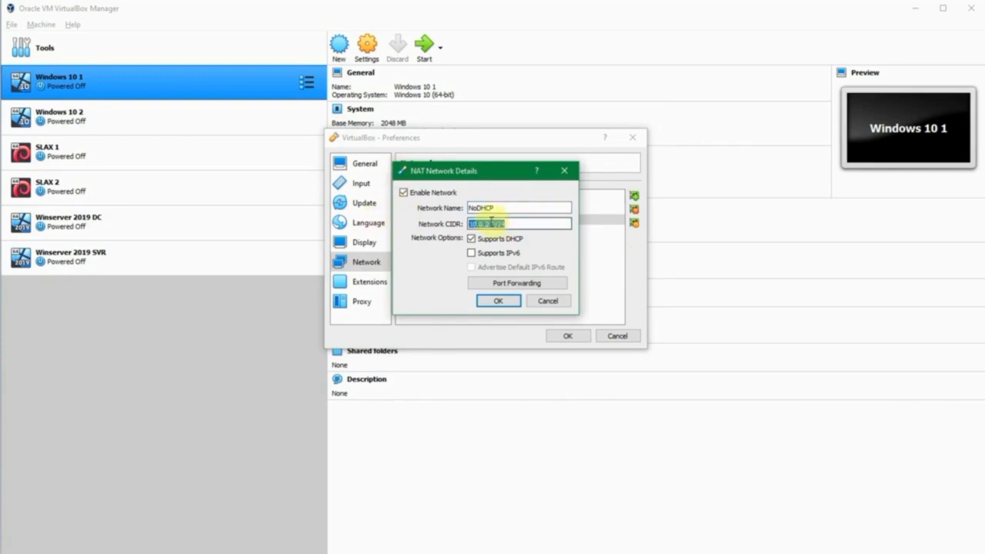
{"action": "left_click_drag", "start_coordinate": [496, 223], "coordinate": [339, 223]}
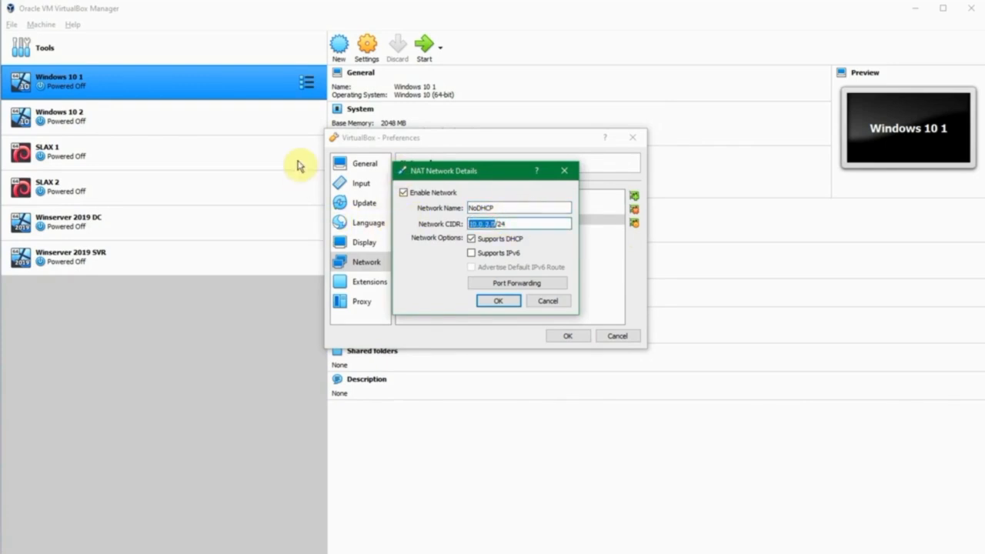
{"action": "type", "text": "168"}
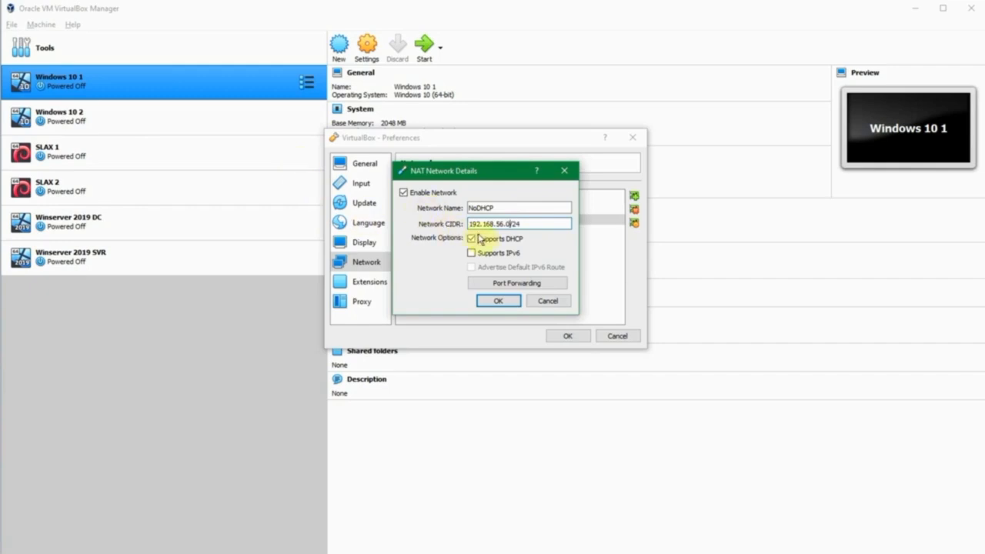
{"action": "left_click", "coordinate": [480, 241]}
{"action": "left_click", "coordinate": [496, 304]}
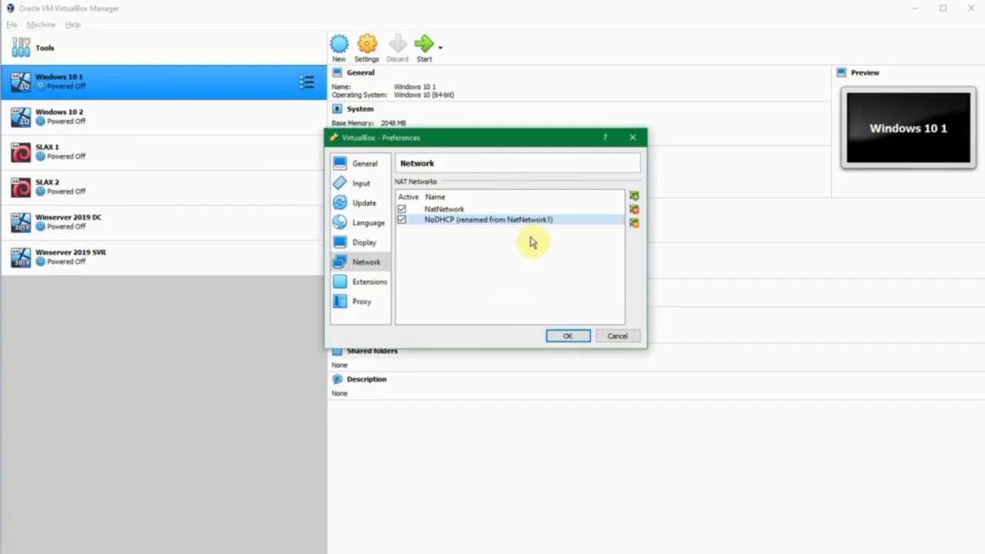
Review the name, CIDR and DHCP option in the NoDHCP network's details.
{"action": "mouse_move", "coordinate": [531, 224]}
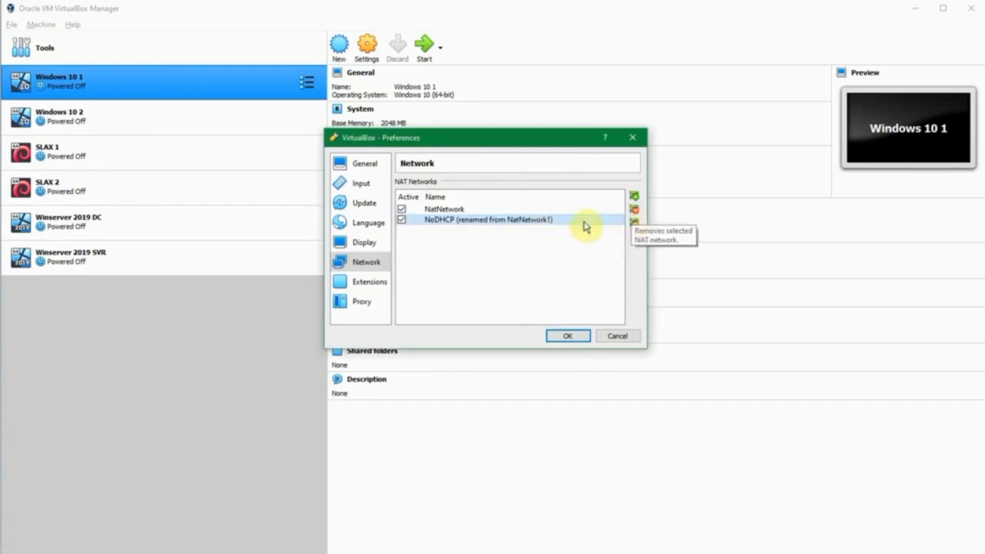
{"action": "left_click", "coordinate": [631, 222]}
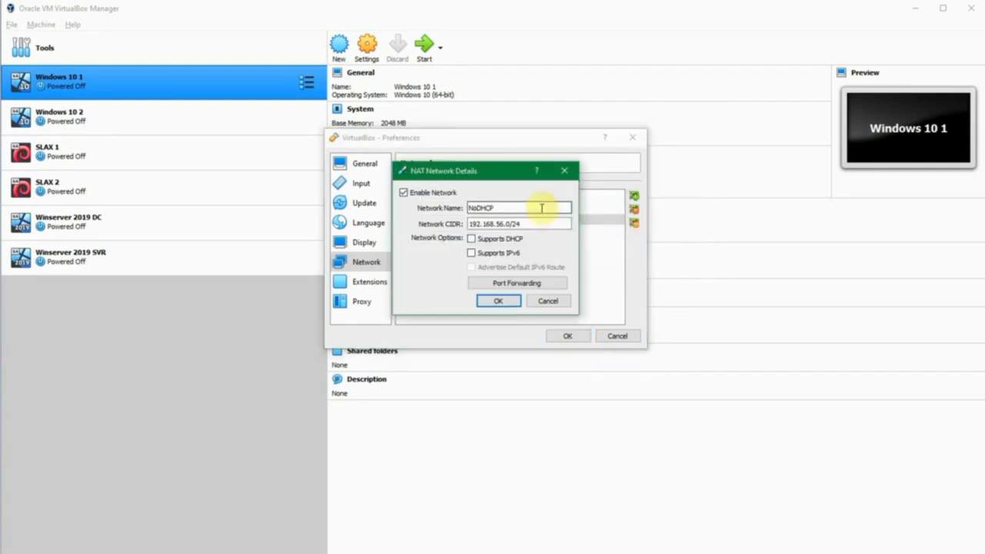
{"action": "left_click", "coordinate": [495, 302]}
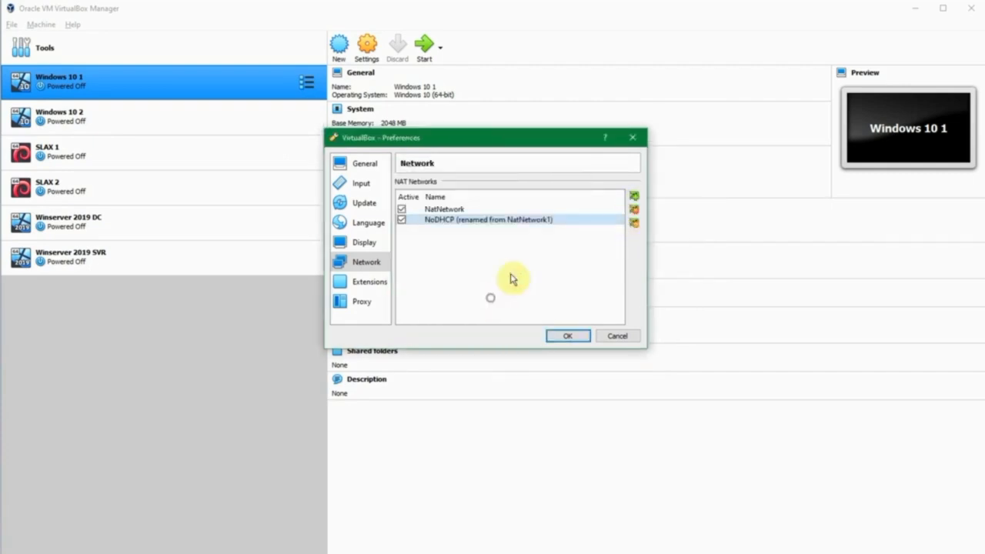
{"action": "double_click", "coordinate": [467, 221]}
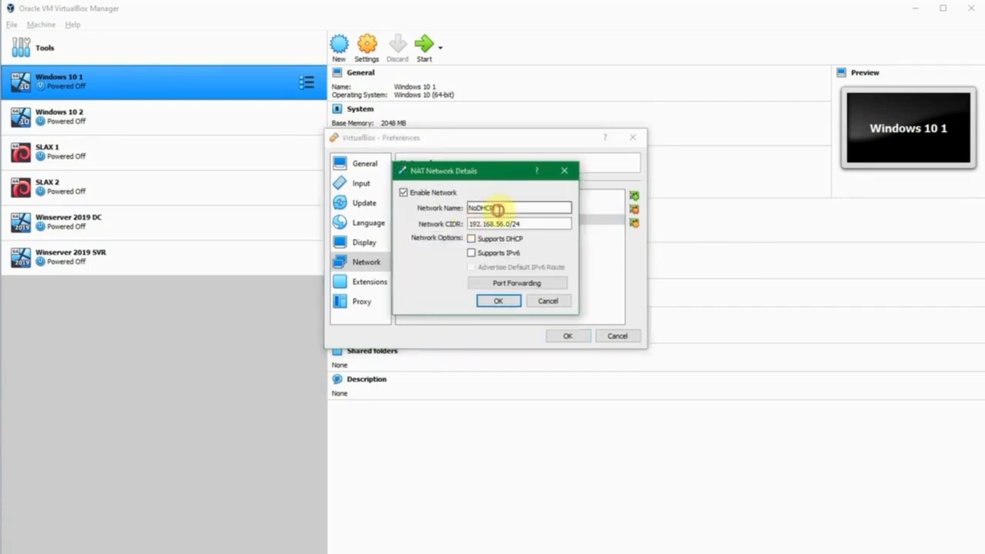
{"action": "left_click", "coordinate": [498, 300]}
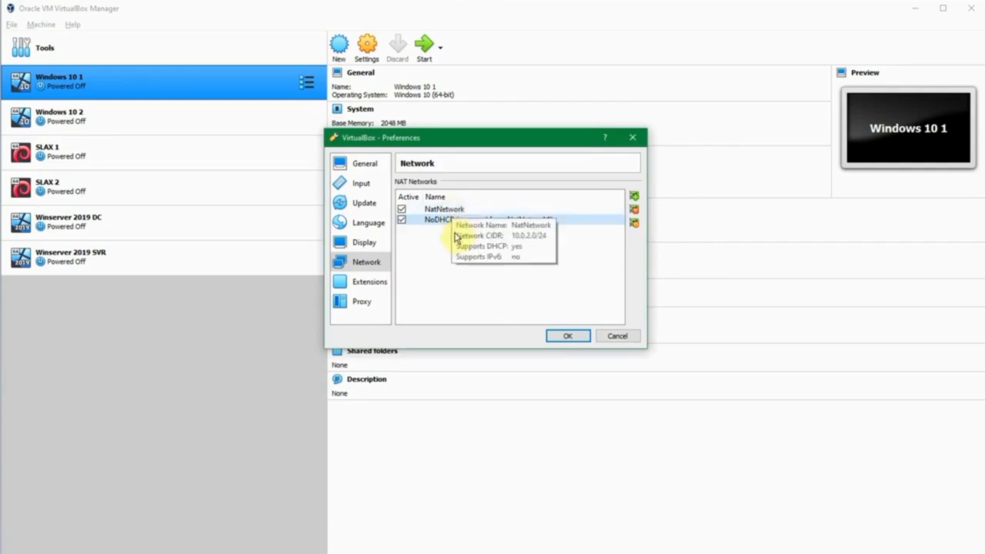
Deactivate NatNetwork and save the network preferences.
{"action": "left_click", "coordinate": [400, 208]}
{"action": "left_click", "coordinate": [567, 337]}
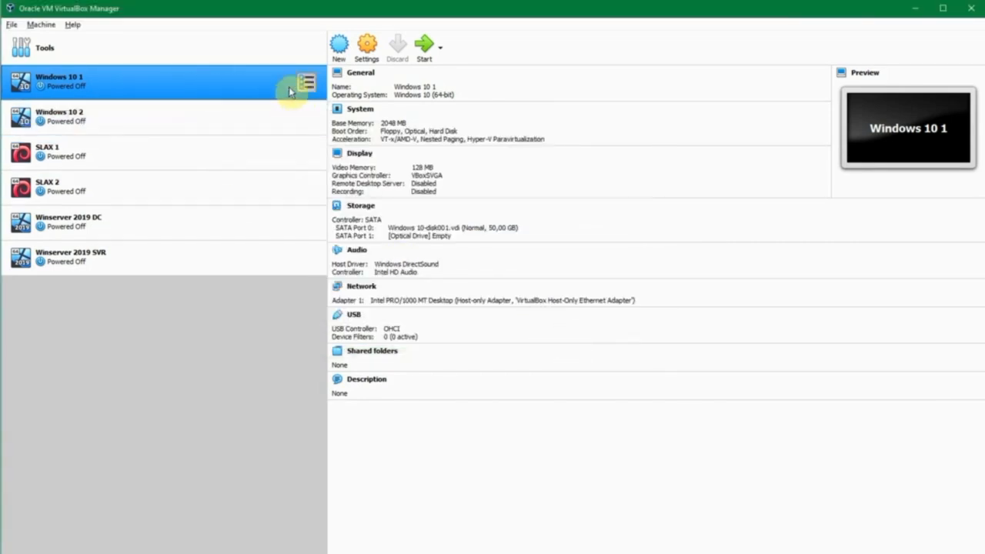
Attach Adapter 1 of the Windows 10 1 virtual machine to the NAT network NoDHCP and save its settings.
{"action": "left_click", "coordinate": [367, 48]}
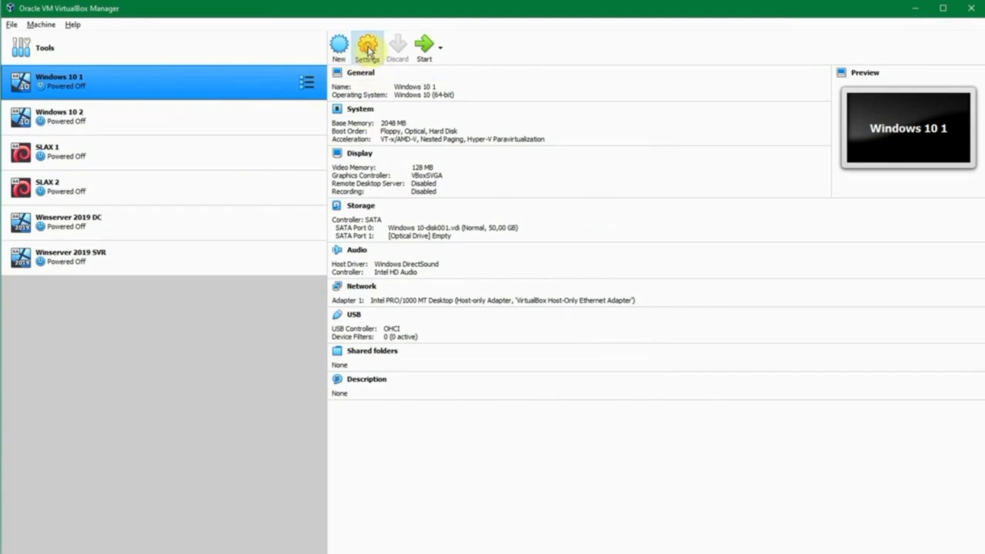
{"action": "left_click", "coordinate": [336, 250]}
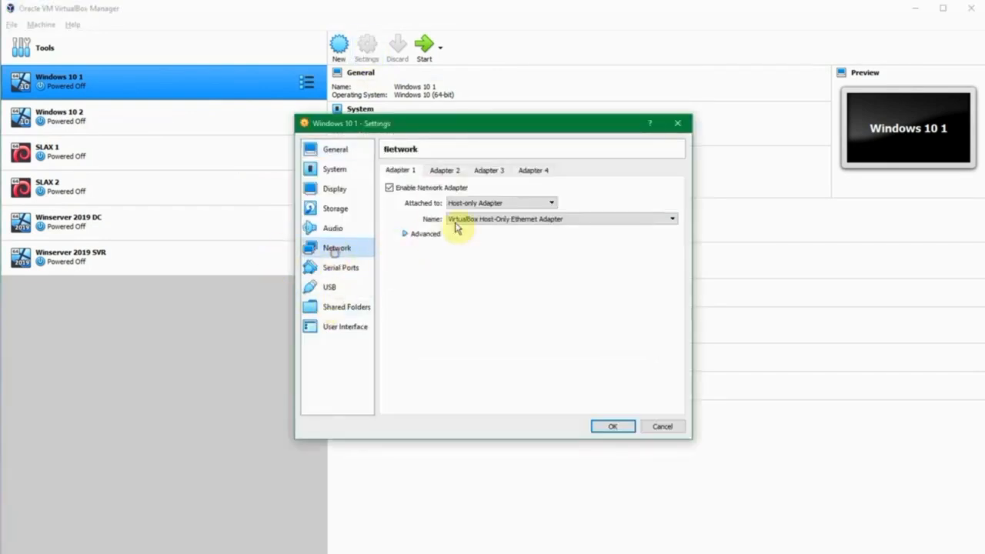
{"action": "left_click", "coordinate": [480, 205]}
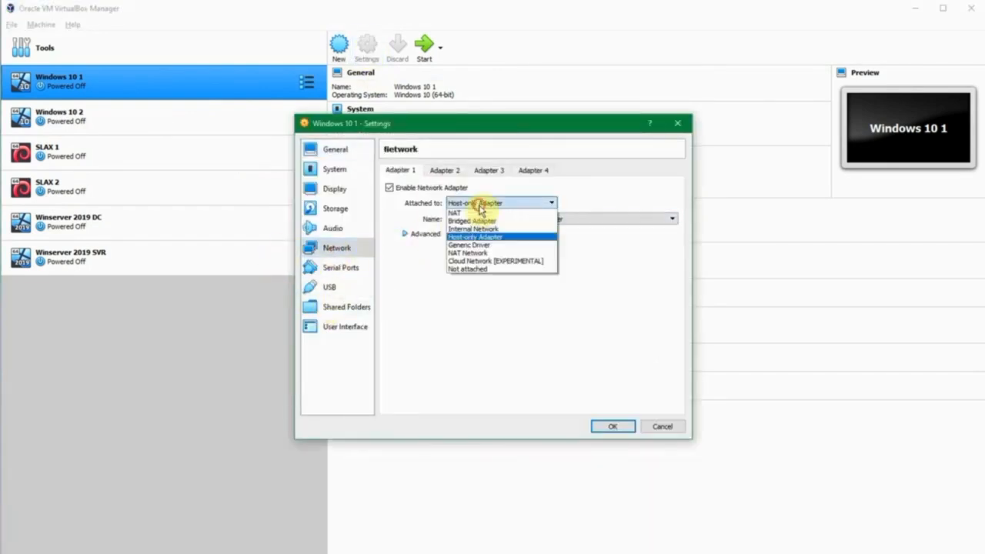
{"action": "left_click", "coordinate": [496, 253]}
{"action": "left_click", "coordinate": [504, 221]}
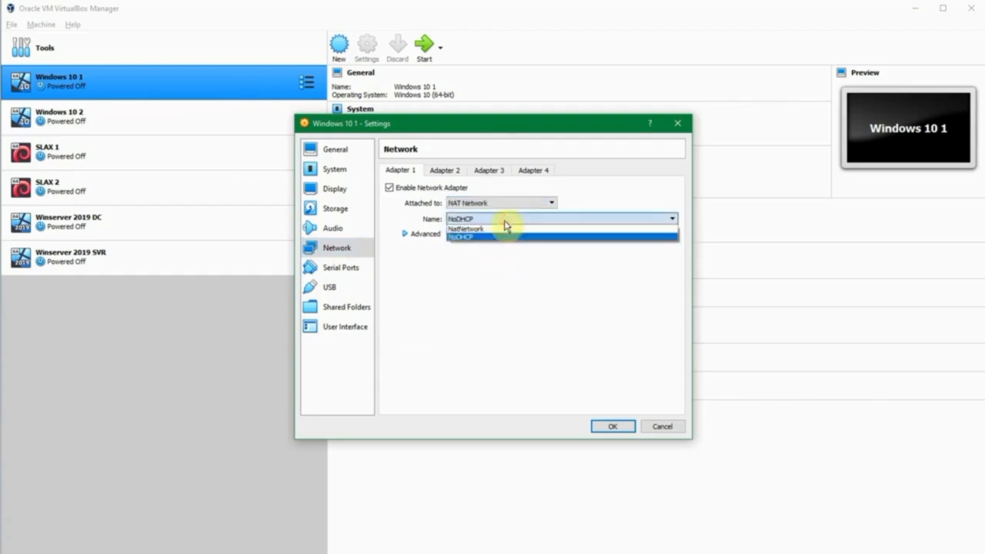
{"action": "left_click", "coordinate": [503, 238]}
{"action": "left_click", "coordinate": [613, 425]}
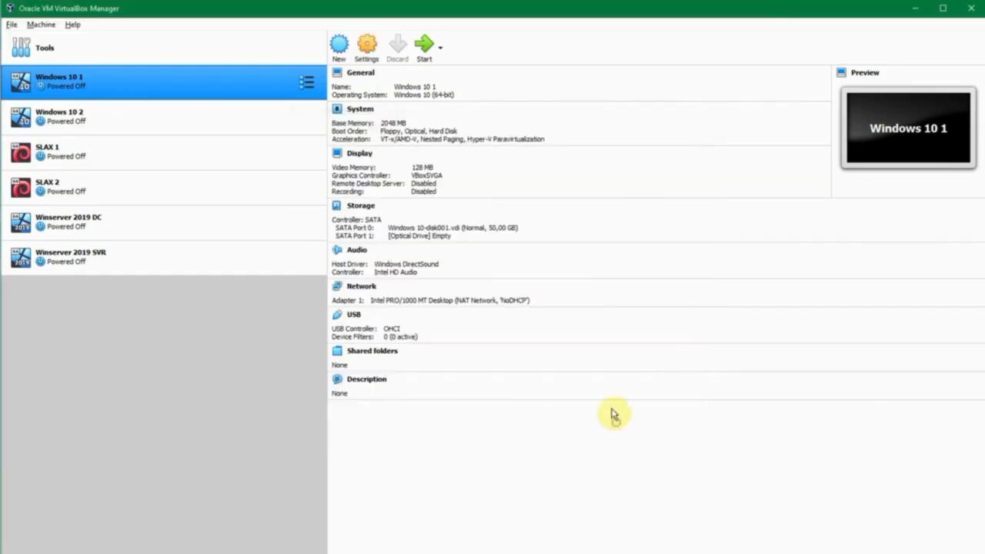
Attach Adapter 1 of the Winserver 2019 DC virtual machine to the NAT network NoDHCP and save its settings.
{"action": "left_click", "coordinate": [186, 226]}
{"action": "left_click", "coordinate": [367, 53]}
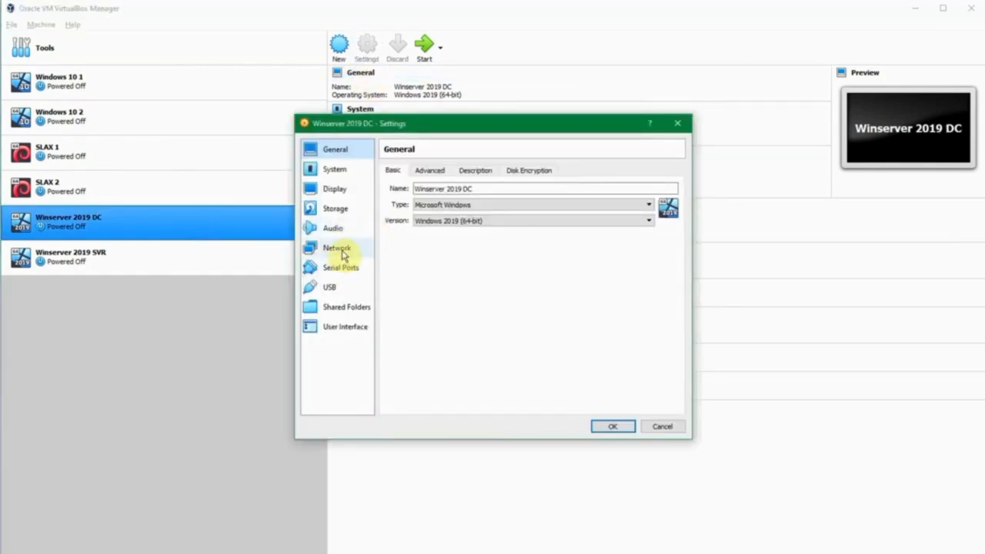
{"action": "left_click", "coordinate": [340, 250]}
{"action": "left_click", "coordinate": [468, 201]}
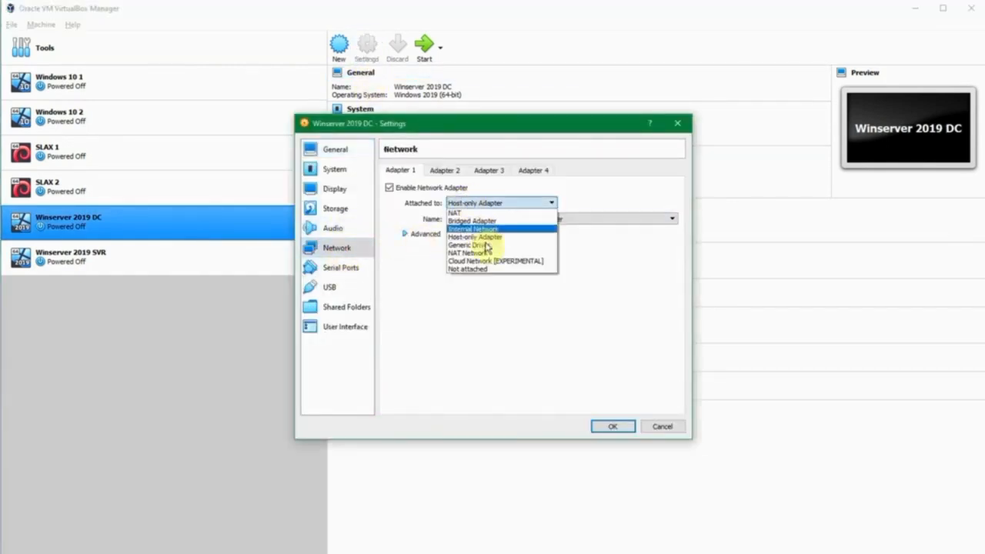
{"action": "left_click", "coordinate": [496, 253]}
{"action": "left_click", "coordinate": [493, 221]}
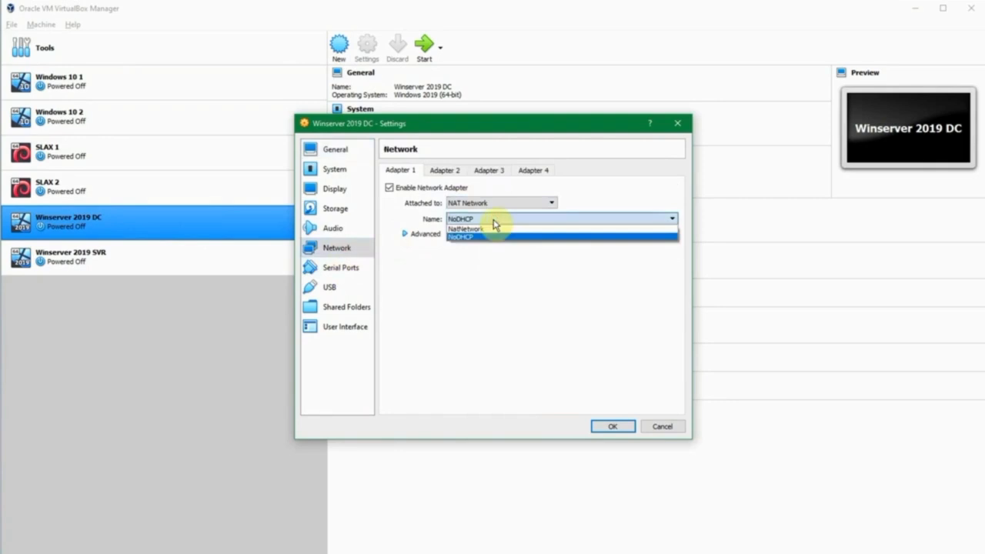
{"action": "left_click", "coordinate": [495, 236]}
{"action": "left_click", "coordinate": [607, 426]}
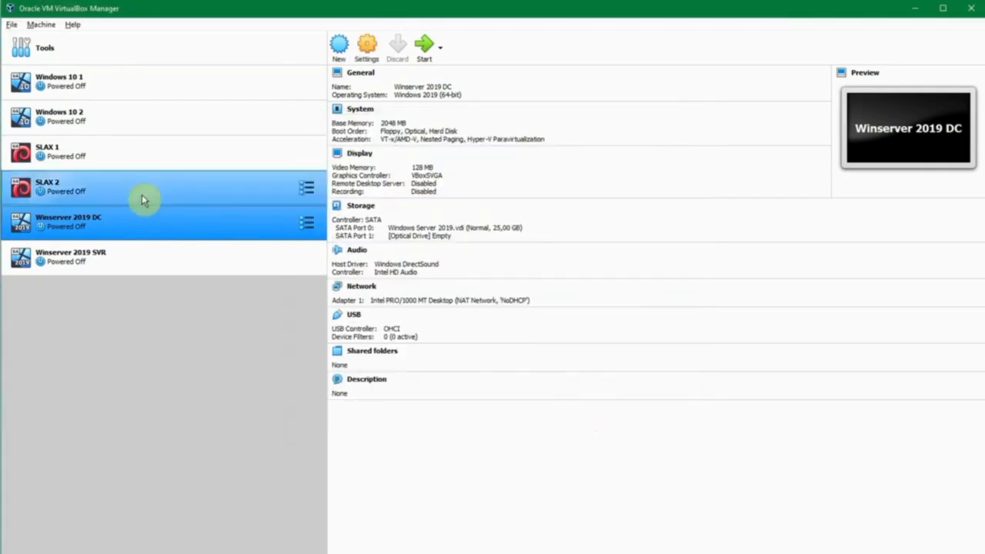
Attach Adapter 1 of the Winserver 2019 SVR virtual machine to the NAT network NoDHCP and save its settings.
{"action": "left_click", "coordinate": [169, 271]}
{"action": "left_click", "coordinate": [366, 46]}
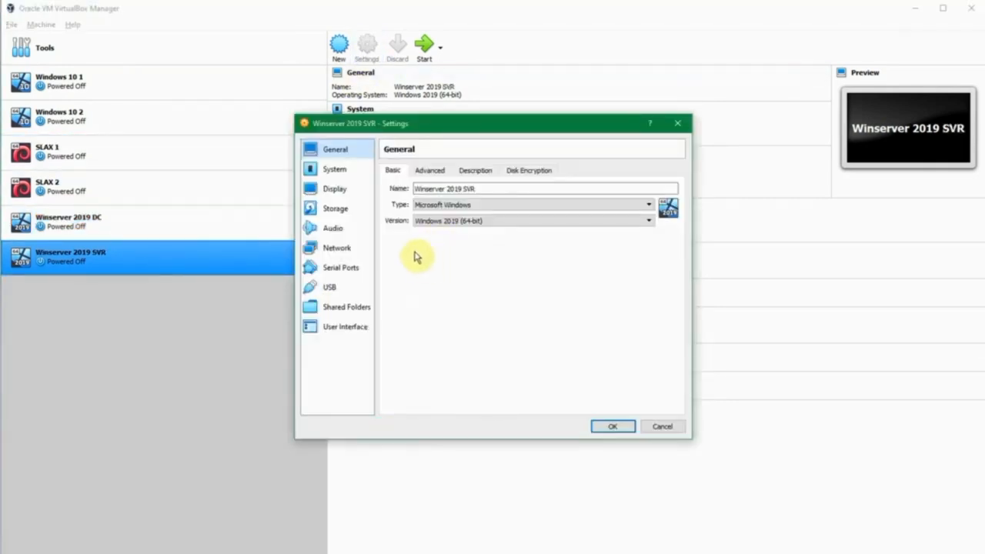
{"action": "left_click", "coordinate": [338, 249]}
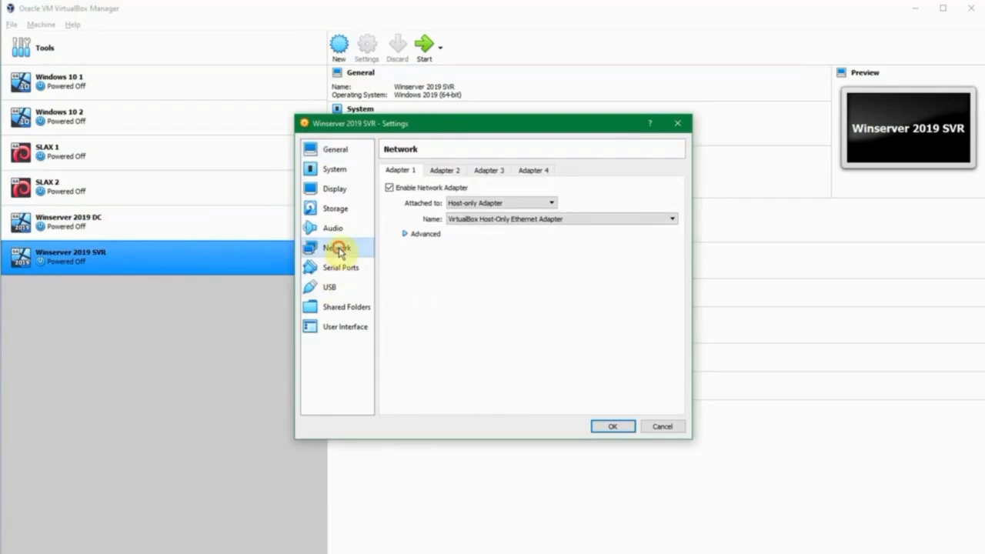
{"action": "left_click", "coordinate": [476, 200]}
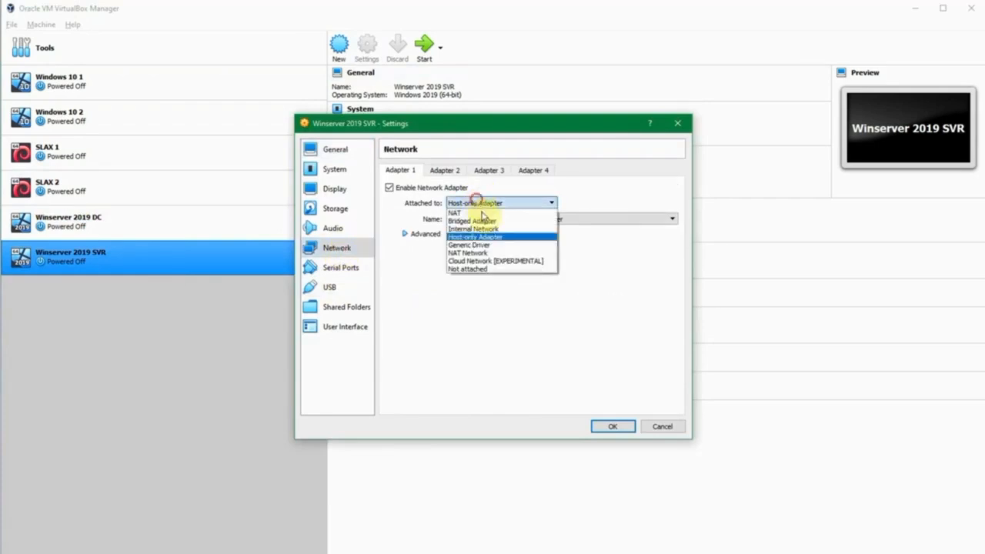
{"action": "left_click", "coordinate": [492, 252]}
{"action": "left_click", "coordinate": [492, 220]}
{"action": "left_click", "coordinate": [496, 236]}
{"action": "left_click", "coordinate": [612, 426]}
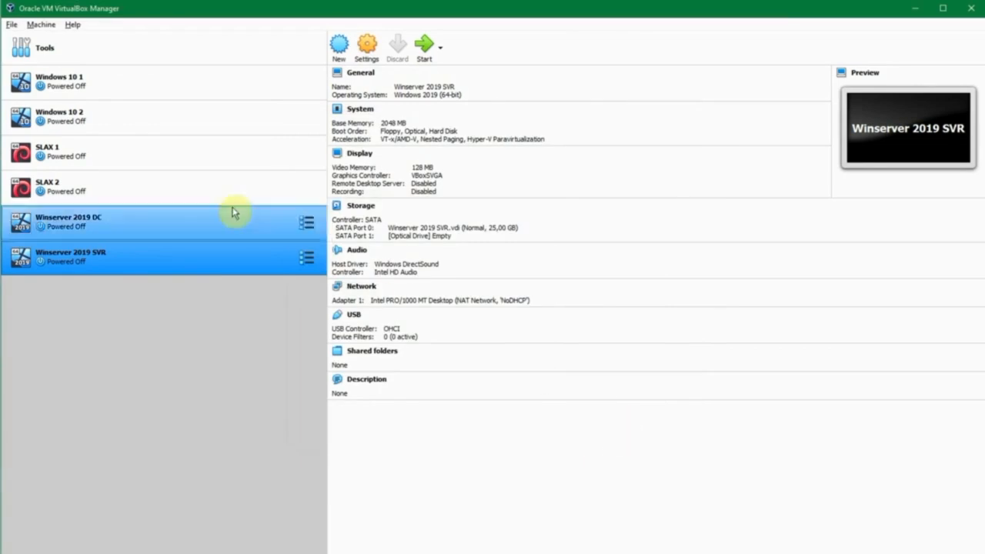
Start the Winserver 2019 DC virtual machine.
{"action": "left_click", "coordinate": [184, 217]}
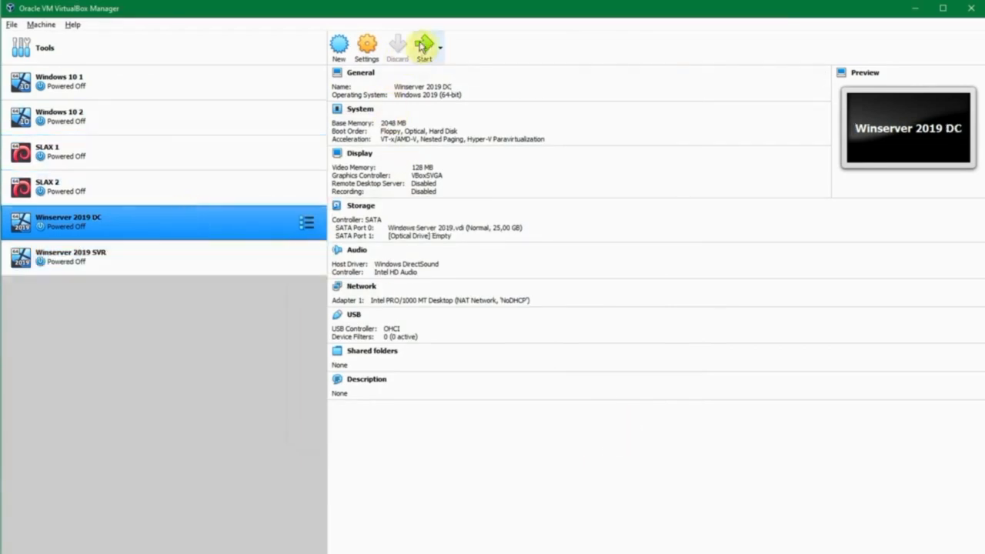
{"action": "left_click", "coordinate": [424, 44]}
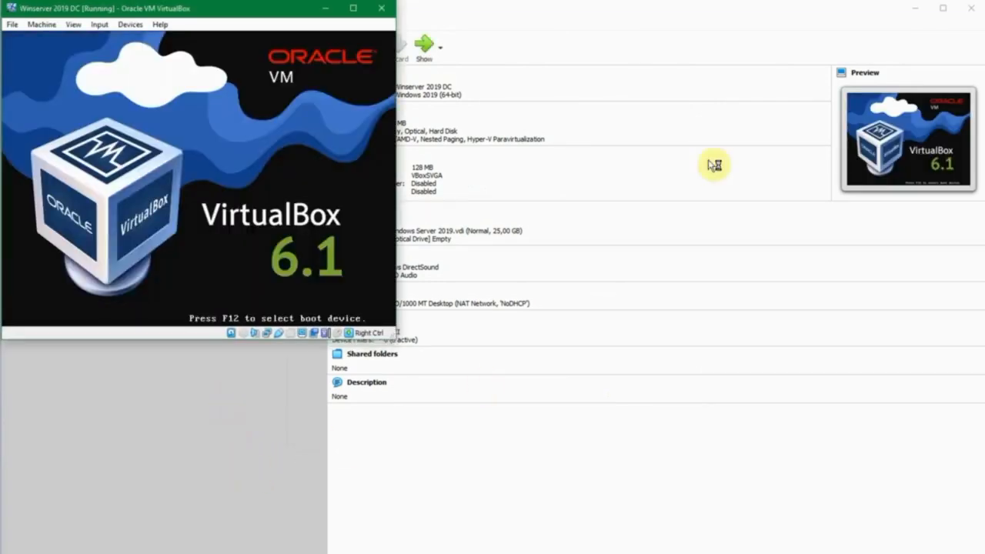
Start the Winserver 2019 SVR virtual machine from the VirtualBox Manager.
{"action": "left_click", "coordinate": [774, 11]}
{"action": "left_click", "coordinate": [126, 272]}
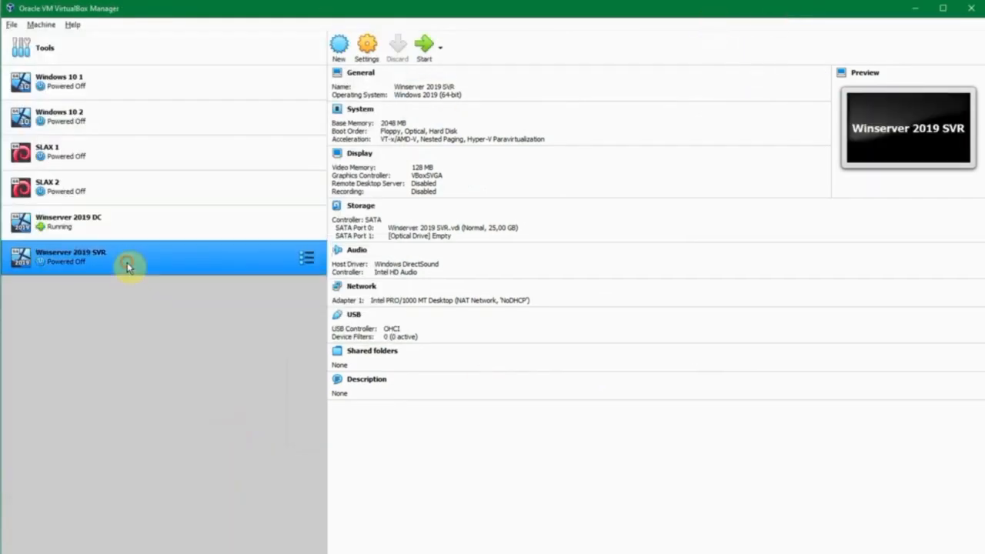
{"action": "left_click", "coordinate": [422, 47]}
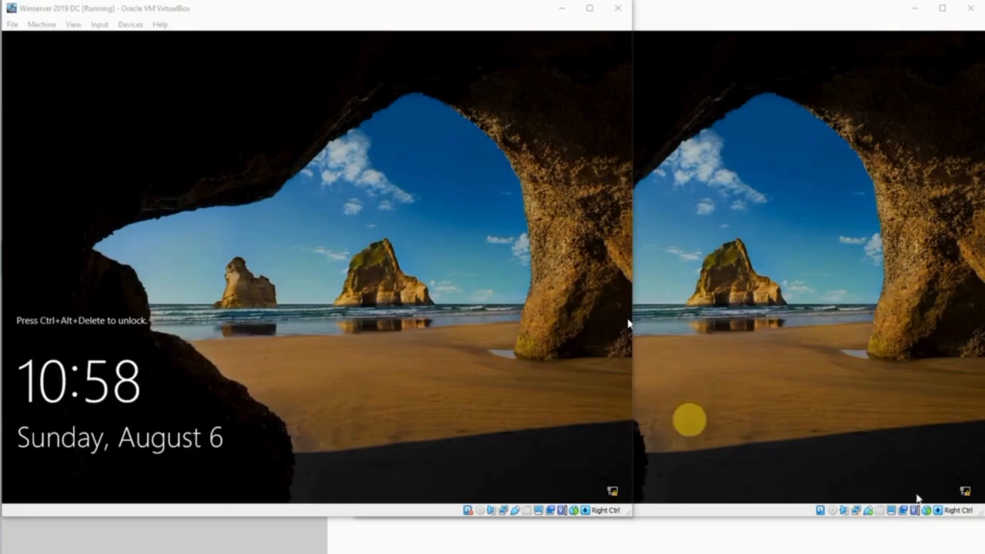
Unlock the Winserver 2019 DC virtual machine and sign in as the domain Administrator with the account password.
{"action": "left_click", "coordinate": [411, 330]}
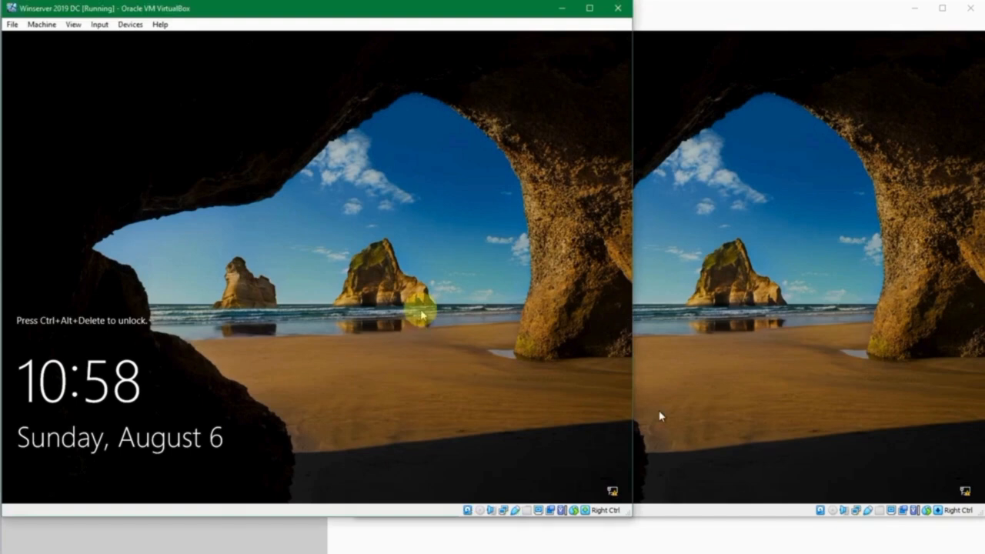
{"action": "key", "text": "ctrl+alt+Delete"}
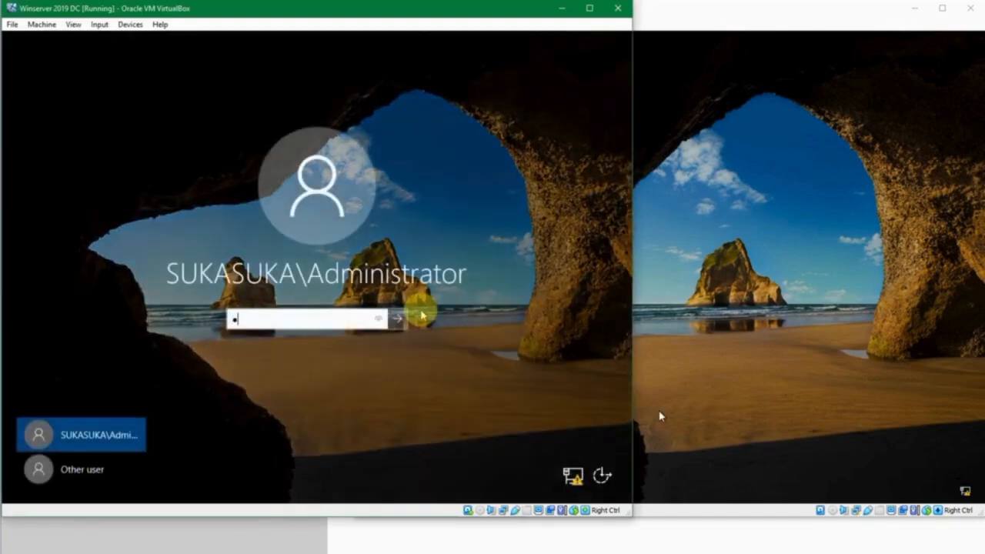
{"action": "key", "text": "ctrl+a"}
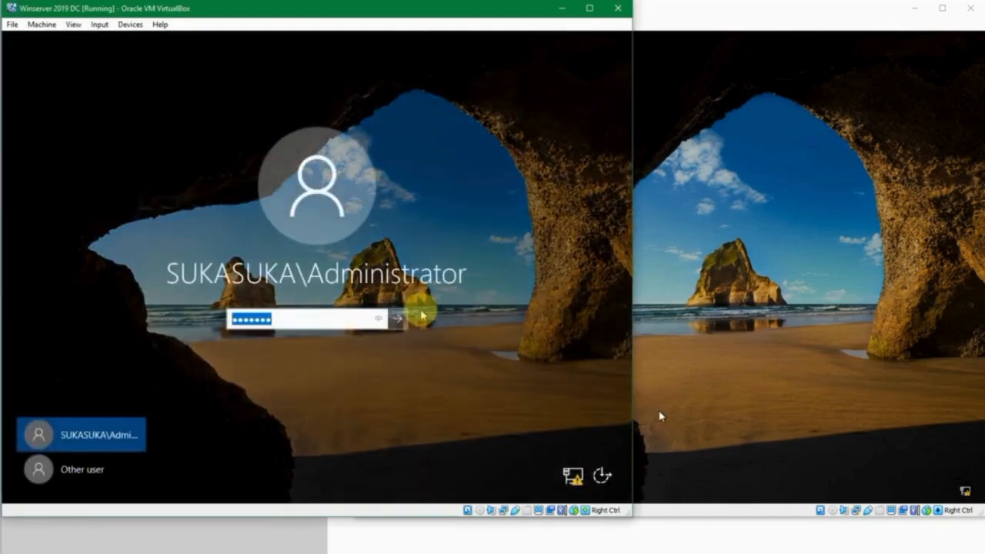
{"action": "type", "text": "••••"}
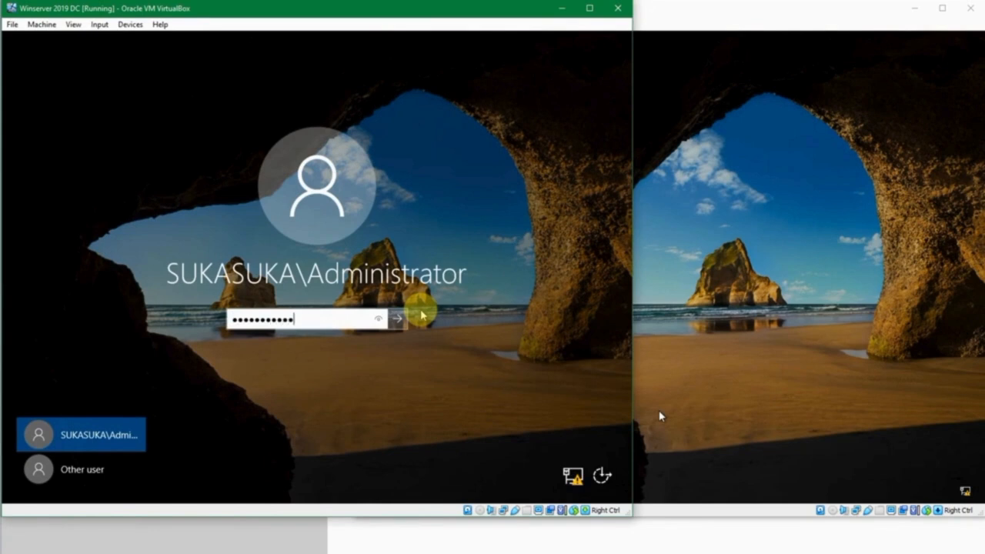
{"action": "key", "text": "ctrl+a"}
{"action": "type", "text": "•••"}
{"action": "key", "text": "Return"}
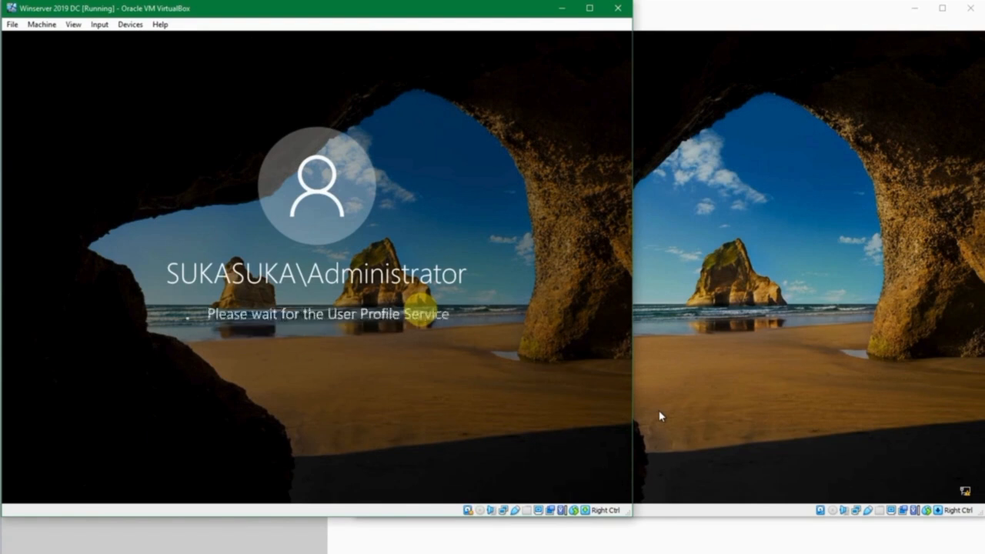
Unlock the Winserver 2019 SVR virtual machine and sign in as the domain Administrator with the account password.
{"action": "left_click", "coordinate": [757, 219]}
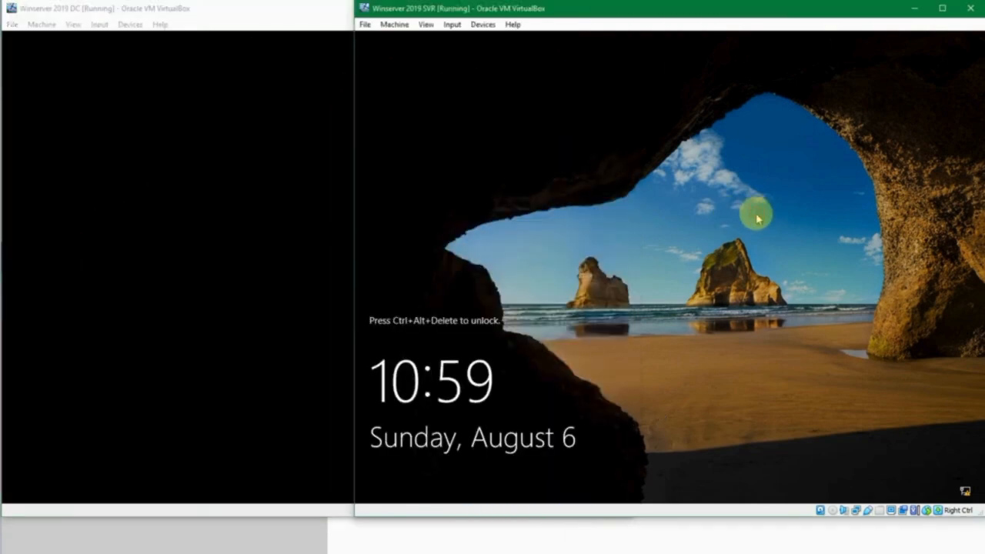
{"action": "key", "text": "ctrl+alt+Delete"}
{"action": "type", "text": "••••"}
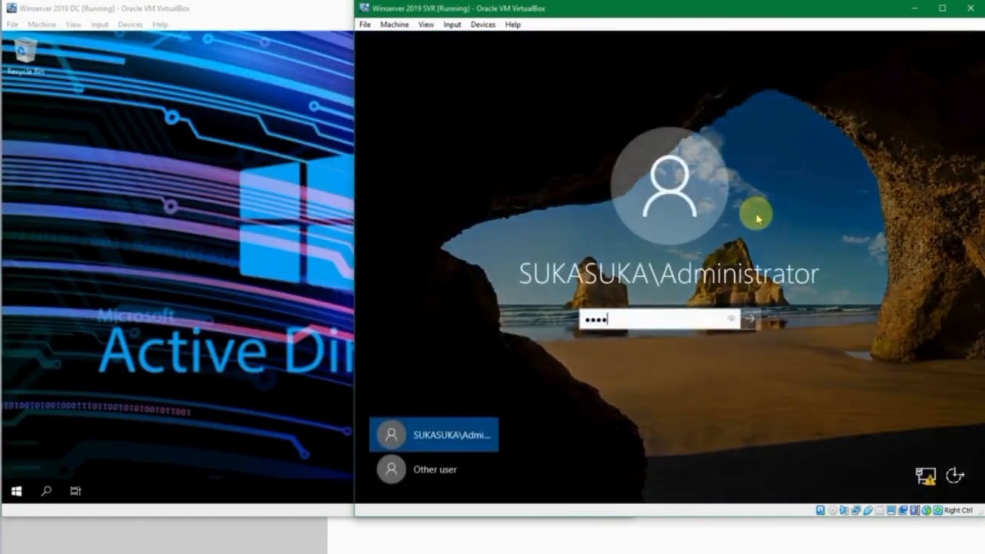
{"action": "type", "text": "••••••••"}
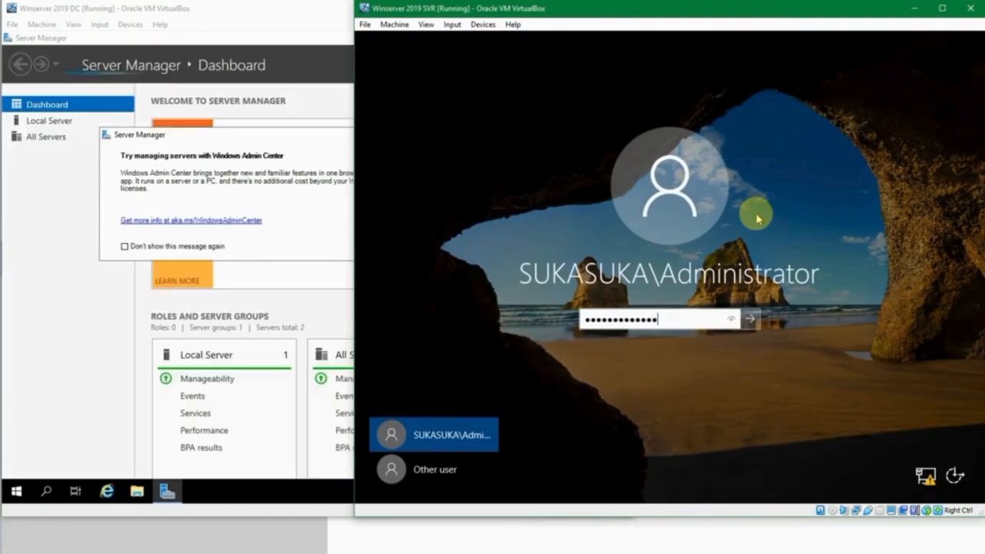
{"action": "key", "text": "Return"}
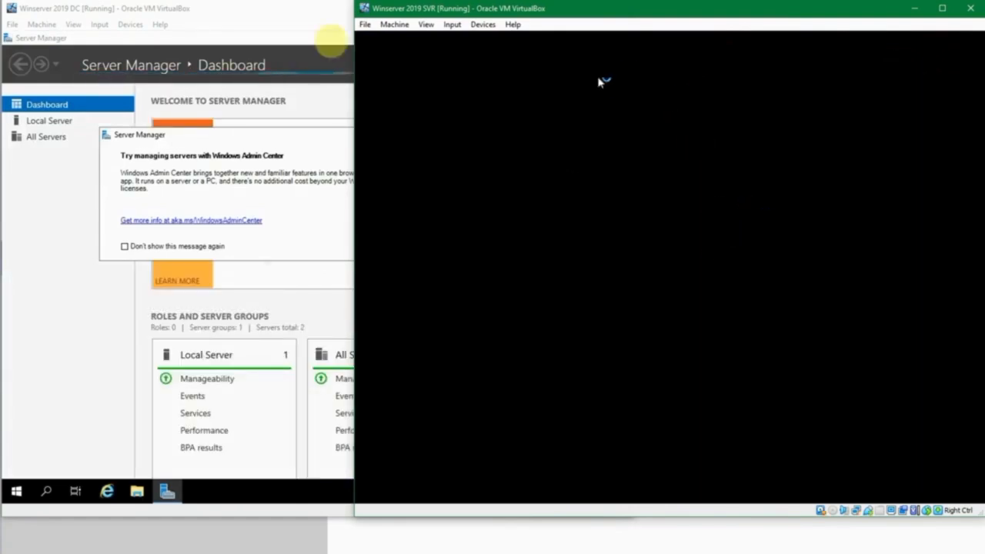
Dismiss the Windows Admin Center message on Winserver 2019 DC, then minimize and restore its Server Manager.
{"action": "left_click", "coordinate": [301, 25]}
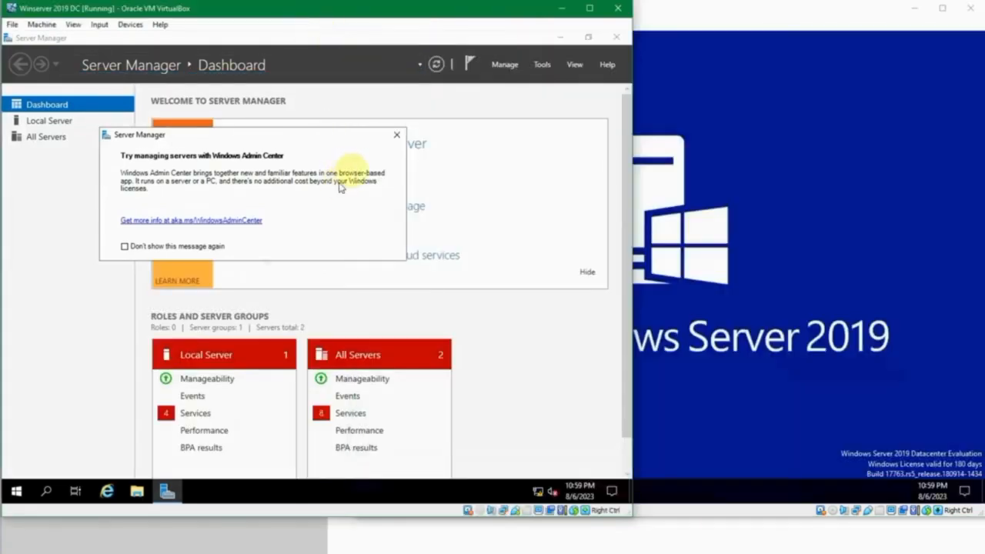
{"action": "left_click", "coordinate": [393, 136]}
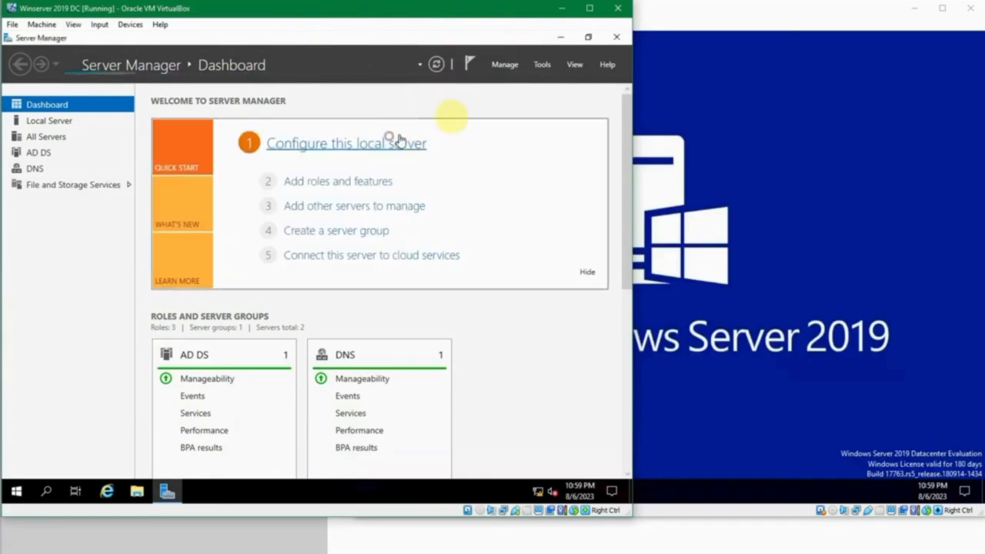
{"action": "left_click", "coordinate": [560, 36]}
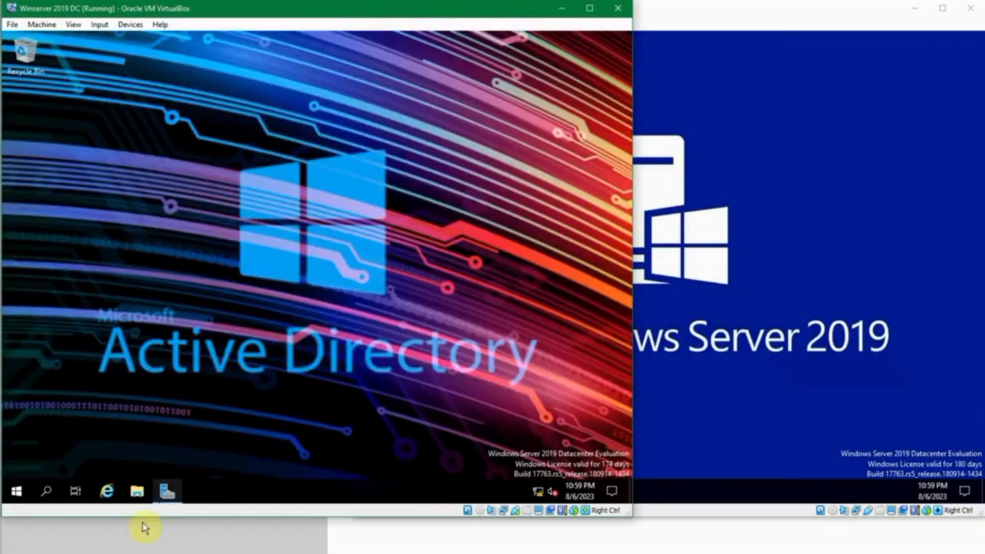
{"action": "left_click", "coordinate": [167, 493]}
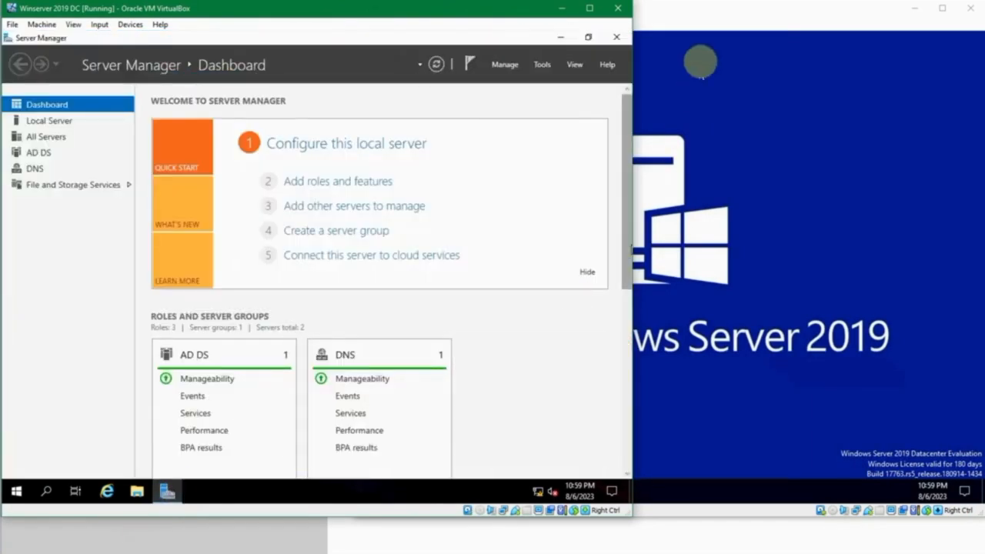
Dismiss the Windows Admin Center message in Server Manager on Winserver 2019 SVR.
{"action": "left_click", "coordinate": [719, 22]}
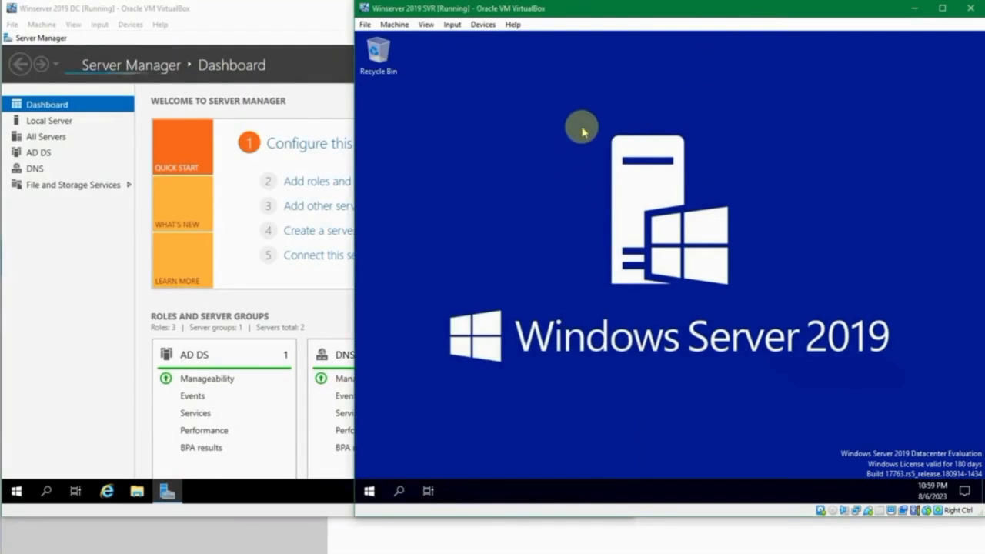
{"action": "left_click", "coordinate": [757, 394]}
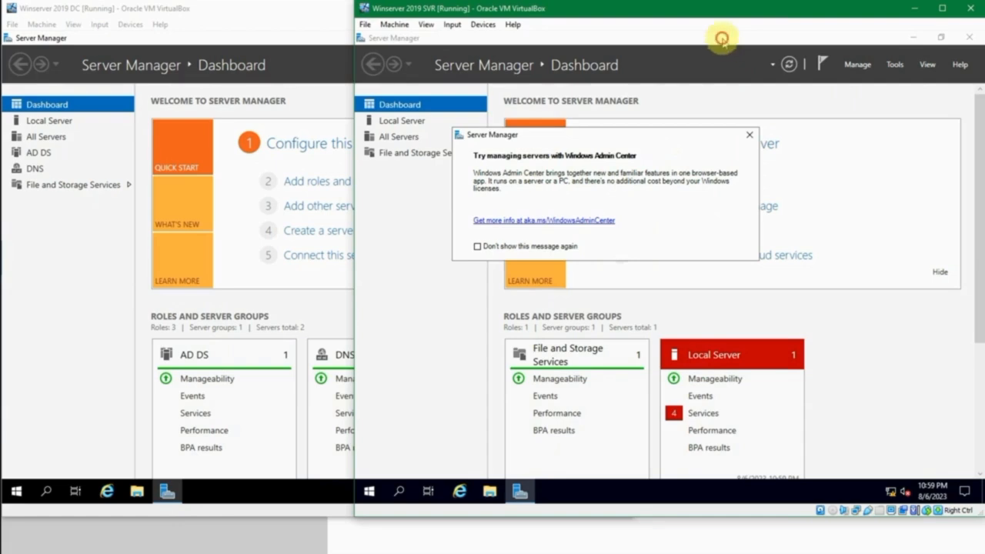
{"action": "left_click", "coordinate": [748, 134]}
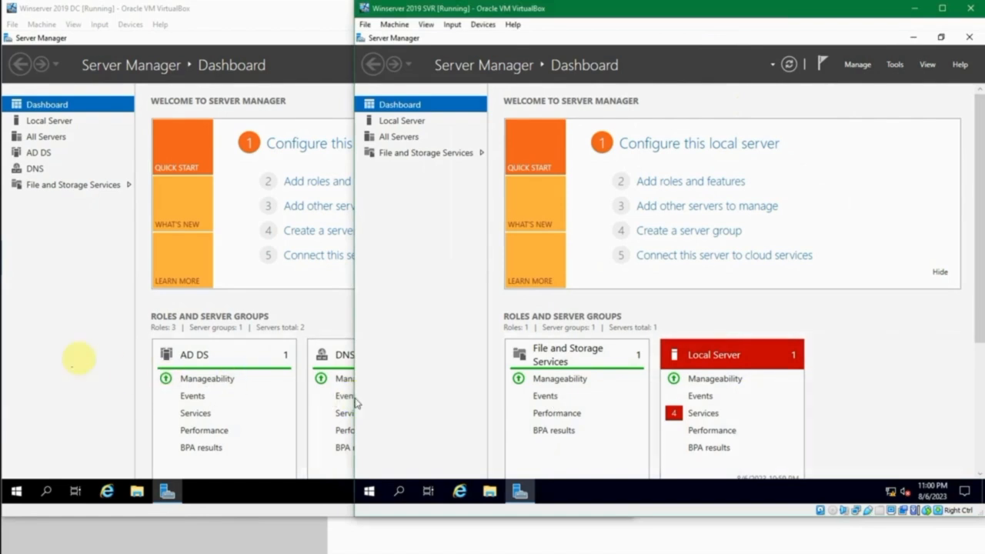
Show the Ethernet connection's properties on Winserver 2019 DC to check its IPv4 address.
{"action": "left_click", "coordinate": [37, 354]}
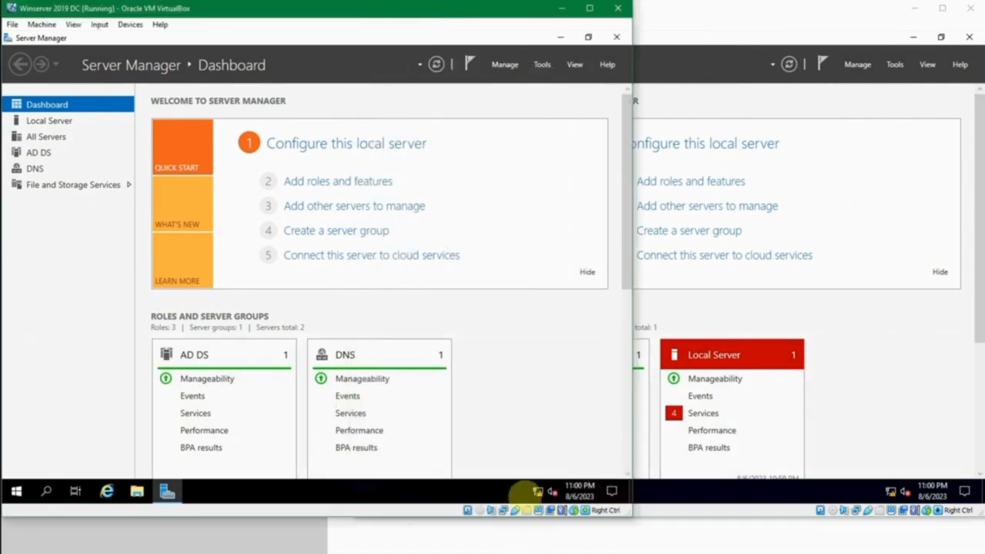
{"action": "right_click", "coordinate": [544, 494]}
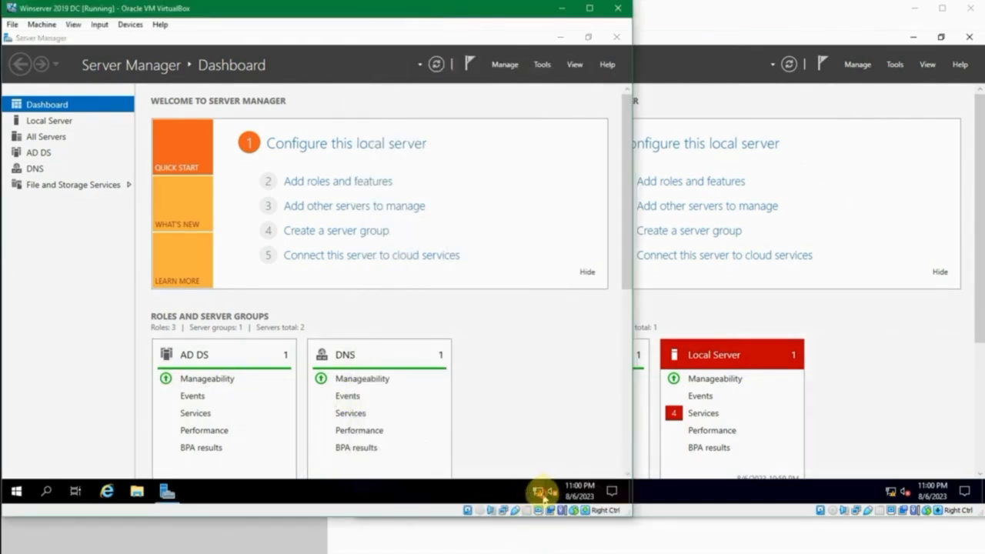
{"action": "left_click", "coordinate": [538, 491]}
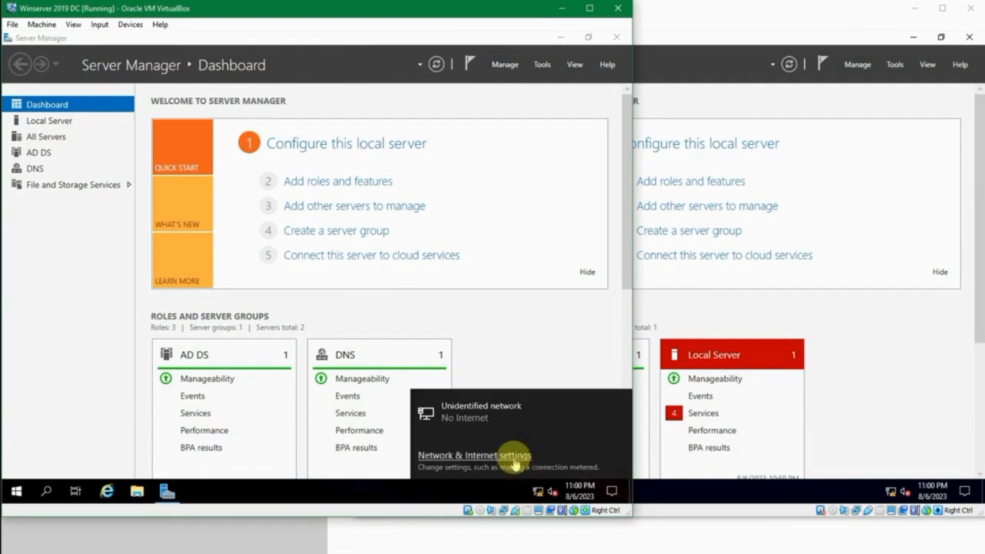
{"action": "left_click", "coordinate": [474, 454]}
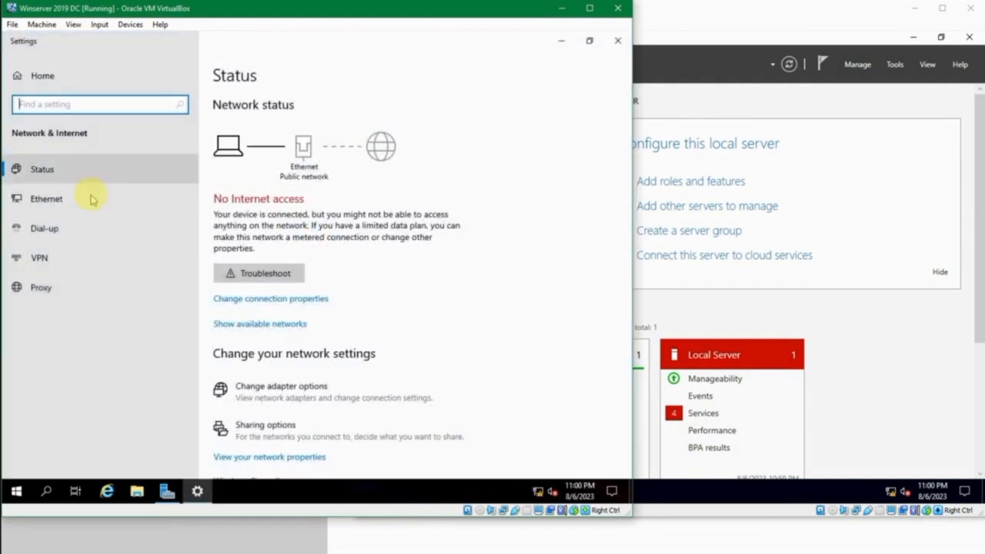
{"action": "left_click", "coordinate": [90, 197]}
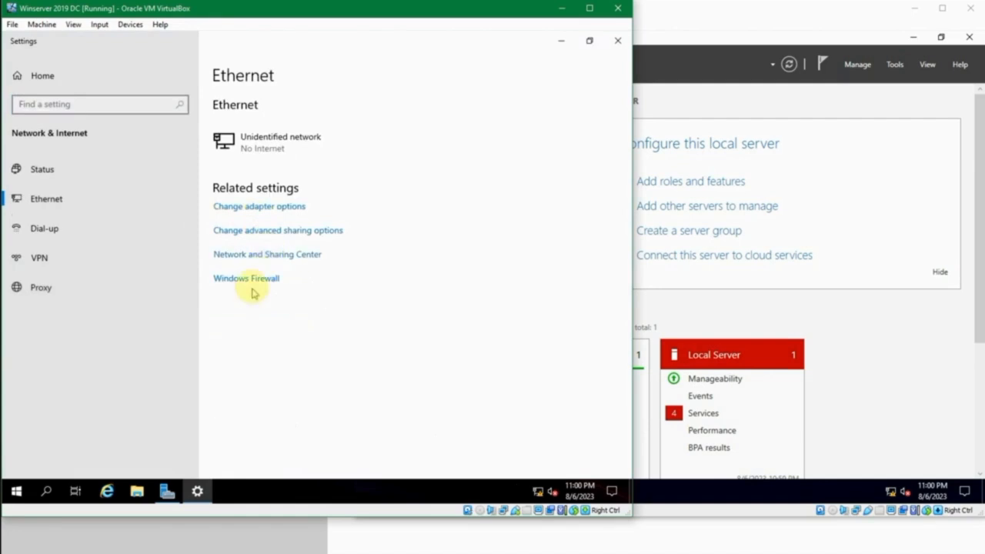
{"action": "left_click", "coordinate": [260, 145]}
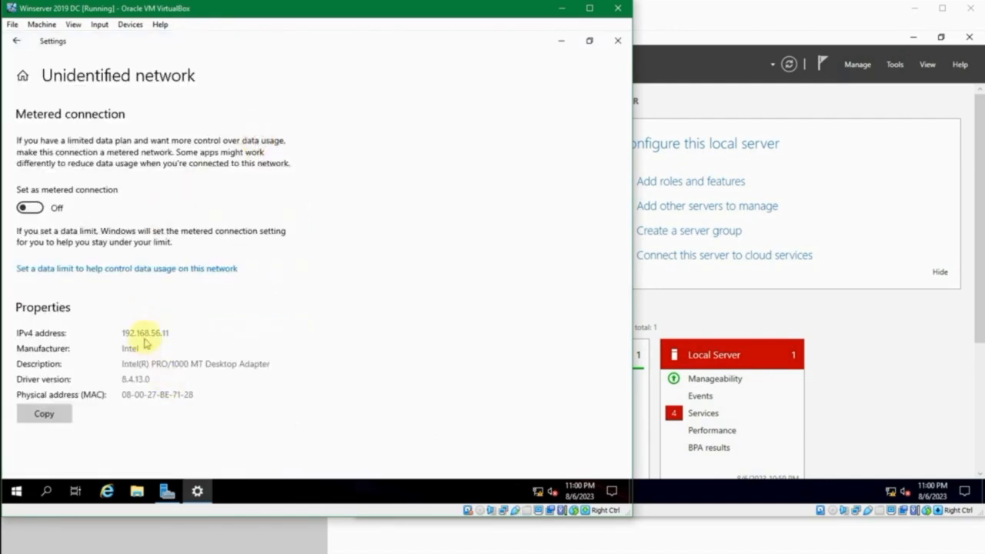
Show the Ethernet connection's properties on Winserver 2019 SVR to check its IPv4 address and DNS server.
{"action": "left_click", "coordinate": [756, 319]}
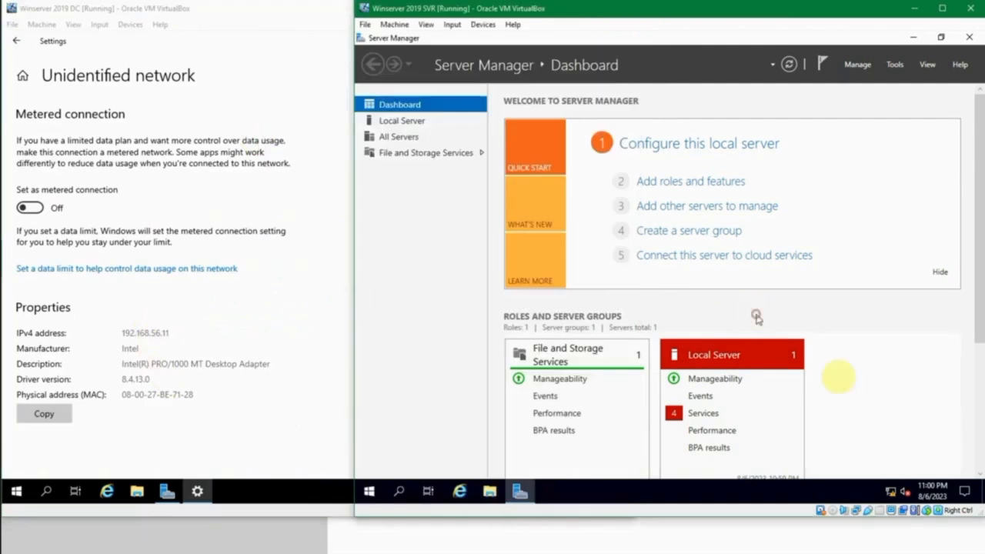
{"action": "left_click", "coordinate": [904, 491]}
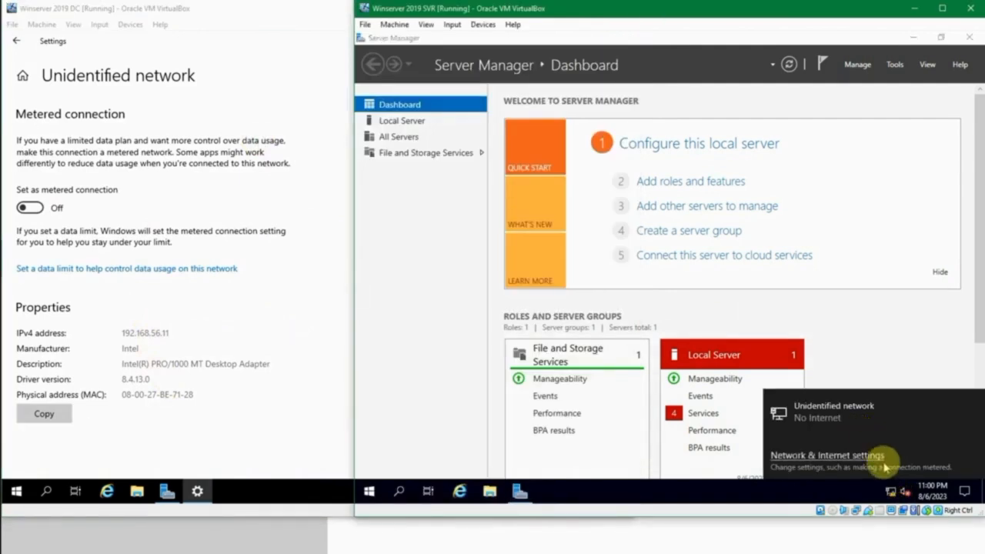
{"action": "left_click", "coordinate": [871, 454]}
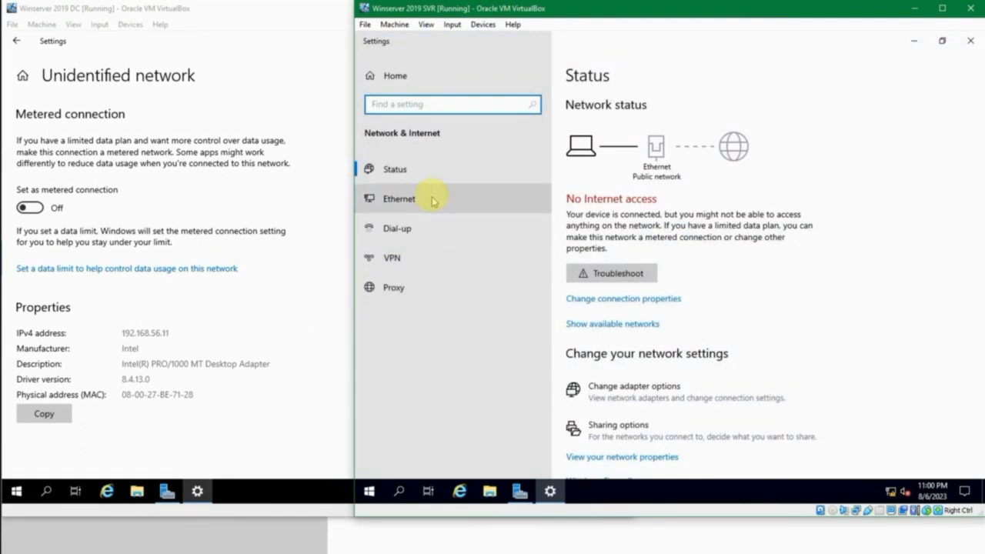
{"action": "left_click", "coordinate": [431, 198]}
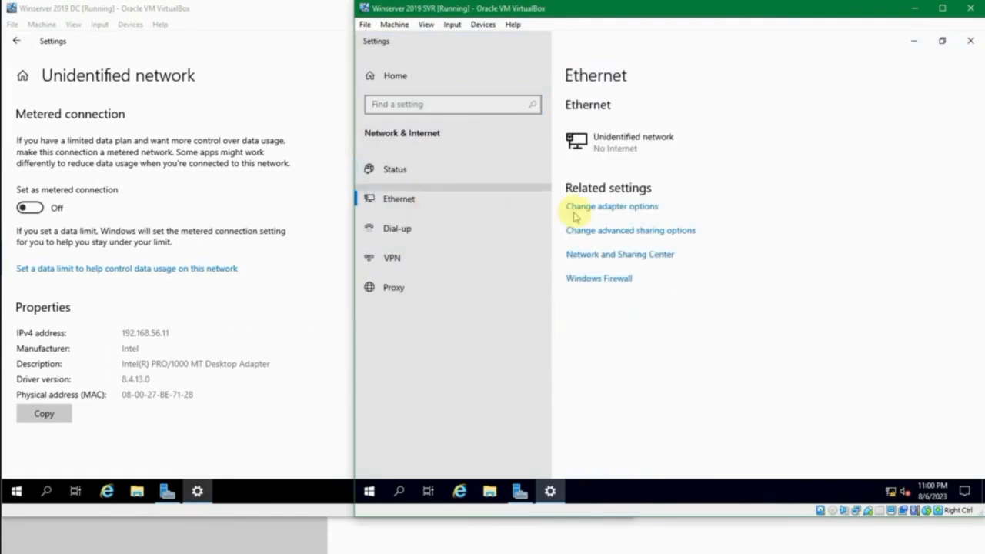
{"action": "left_click", "coordinate": [616, 141]}
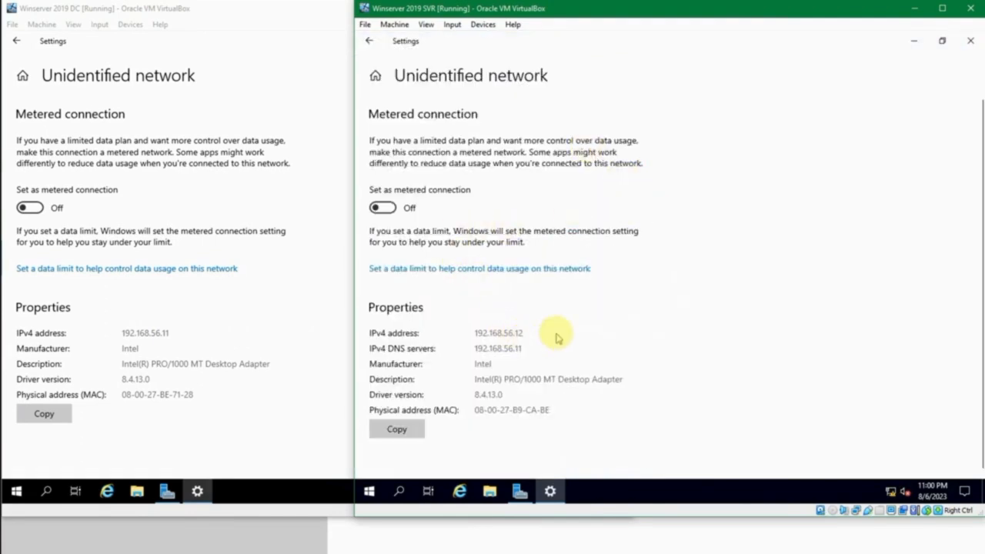
Test connectivity from Winserver 2019 SVR by running ping 192.168.56.11 in a command prompt, then exit the prompt.
{"action": "key", "text": "super+r"}
{"action": "key", "text": "Return"}
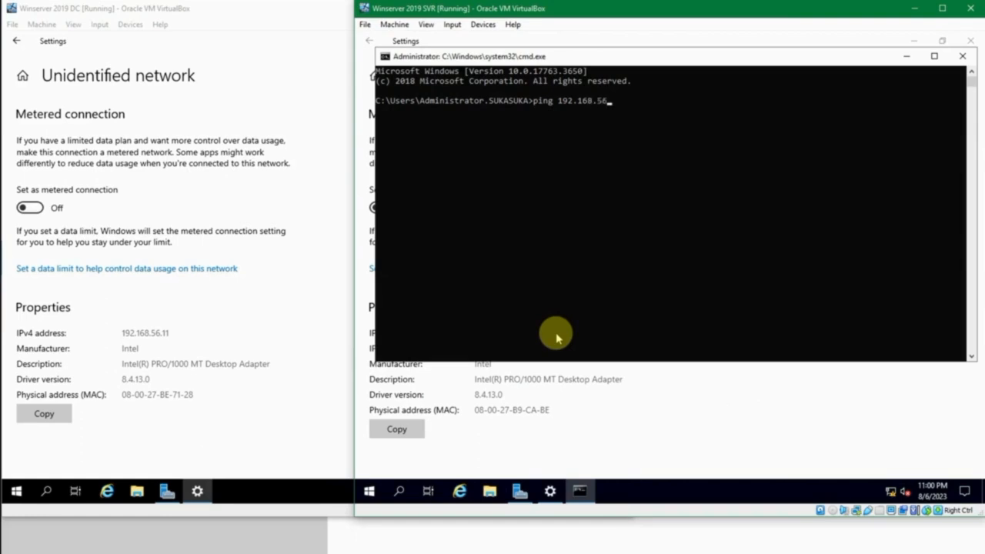
{"action": "key", "text": "Return"}
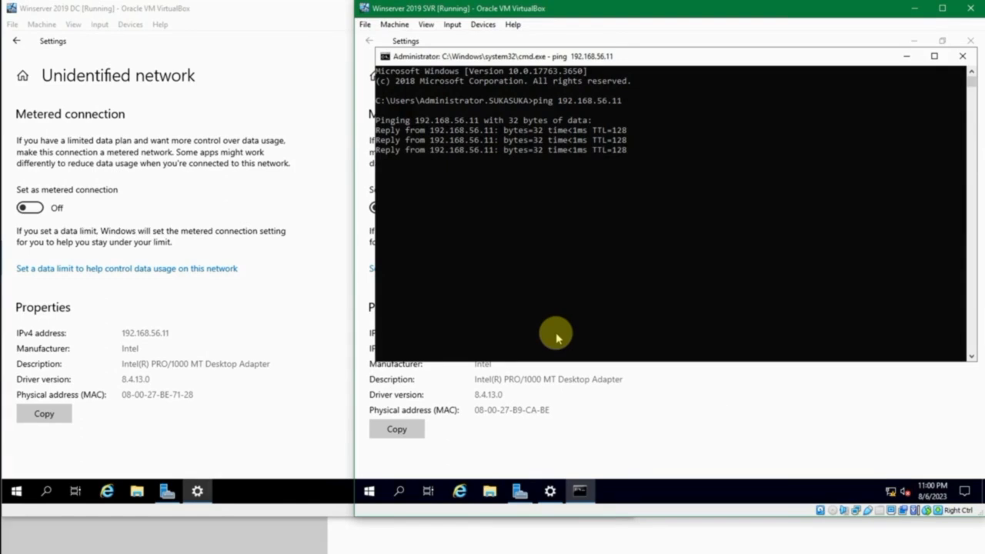
{"action": "key", "text": "Return"}
{"action": "type", "text": "exi"}
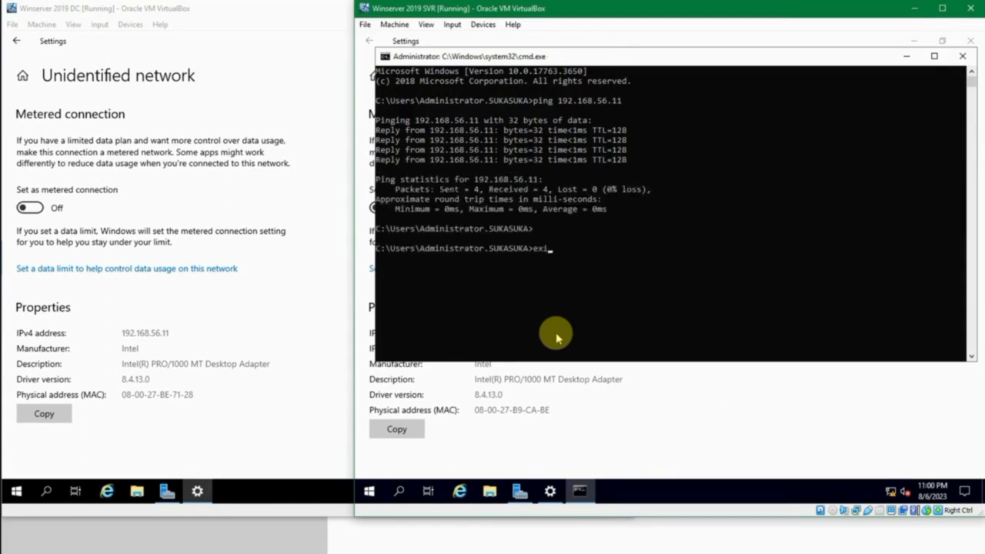
{"action": "type", "text": "t"}
{"action": "key", "text": "Return"}
Close the network Settings windows on both Winserver 2019 DC and Winserver 2019 SVR.
{"action": "left_click", "coordinate": [141, 448]}
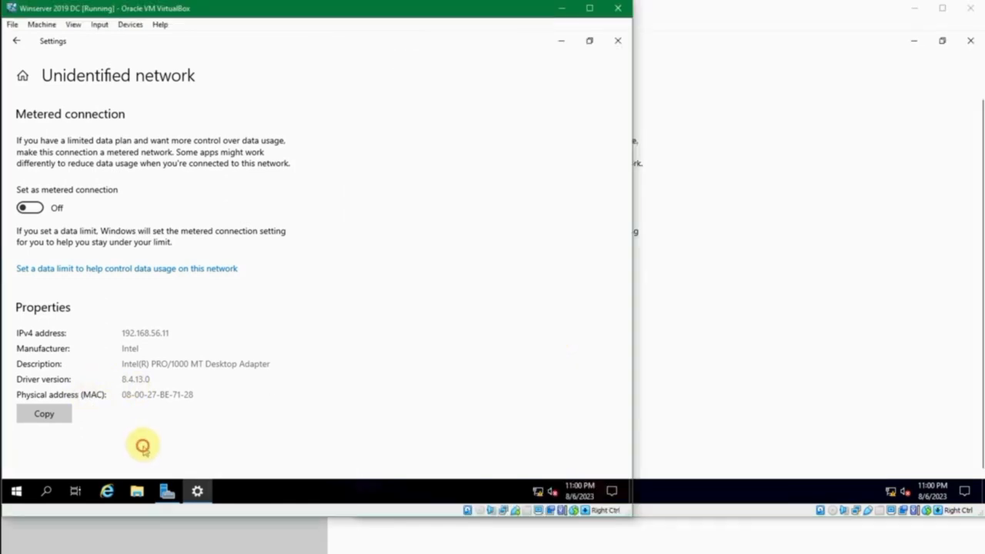
{"action": "left_click", "coordinate": [617, 40]}
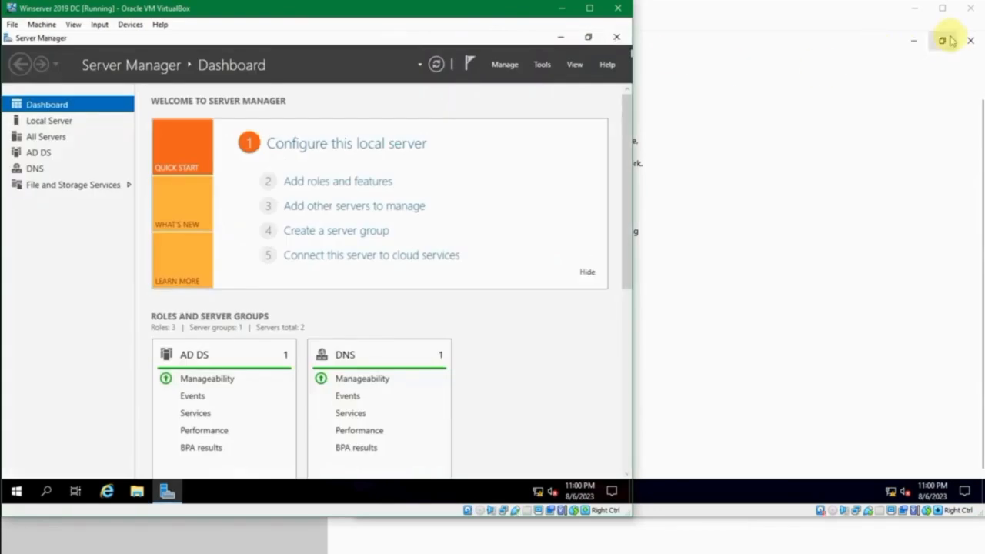
{"action": "left_click", "coordinate": [970, 41]}
{"action": "left_click", "coordinate": [972, 41]}
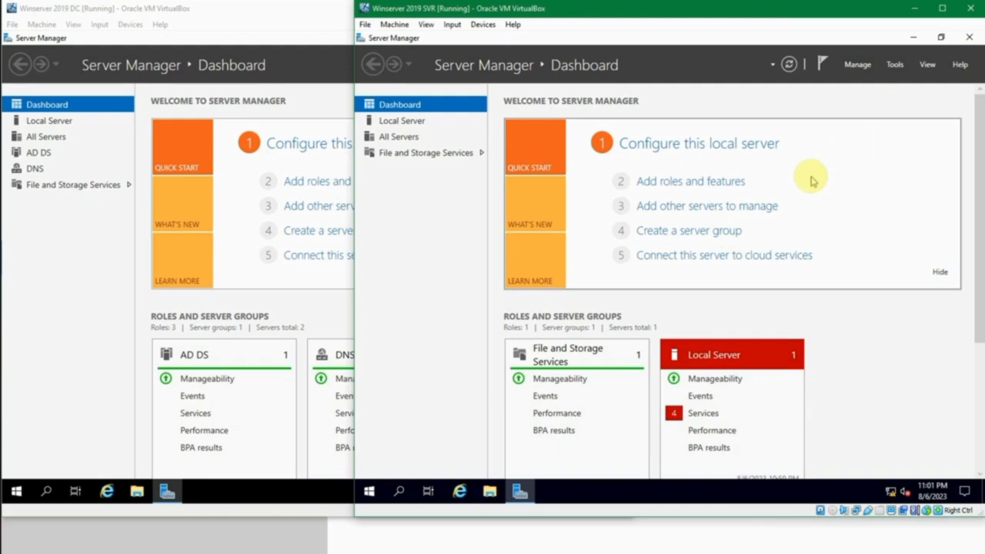
Start adding roles and features on Winserver 2019 SVR, using a role-based installation on the JKT-SVR1.sukasuka.com server.
{"action": "left_click", "coordinate": [859, 64]}
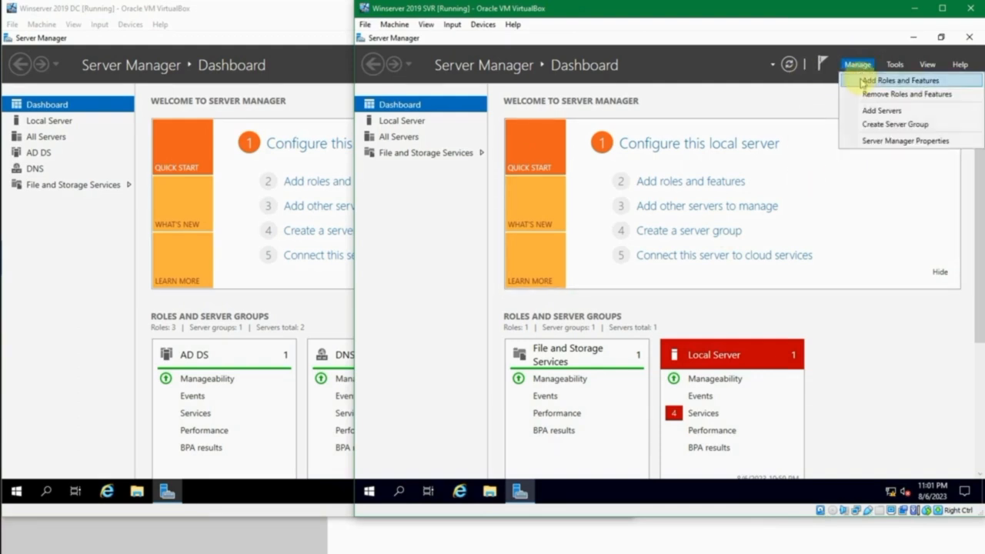
{"action": "left_click", "coordinate": [854, 80]}
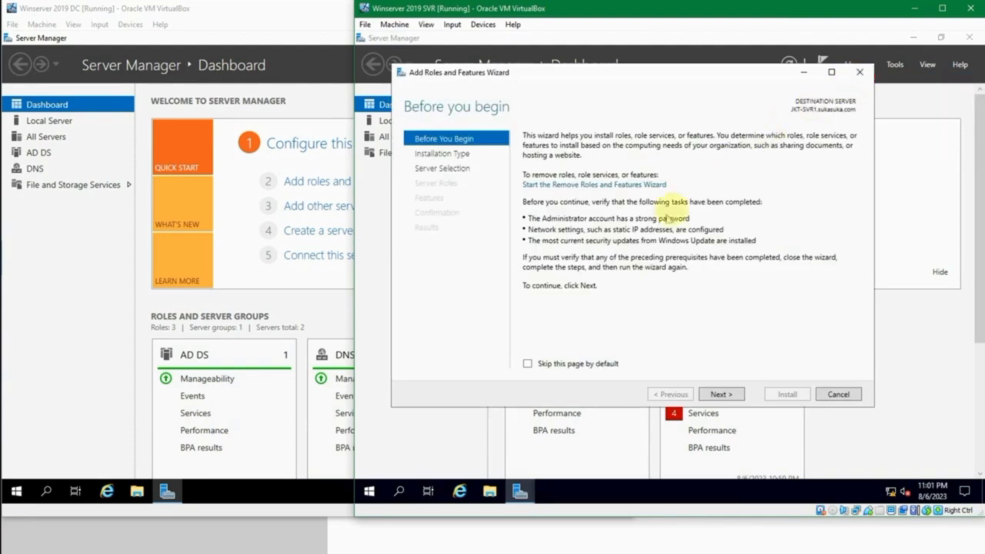
{"action": "left_click", "coordinate": [717, 394]}
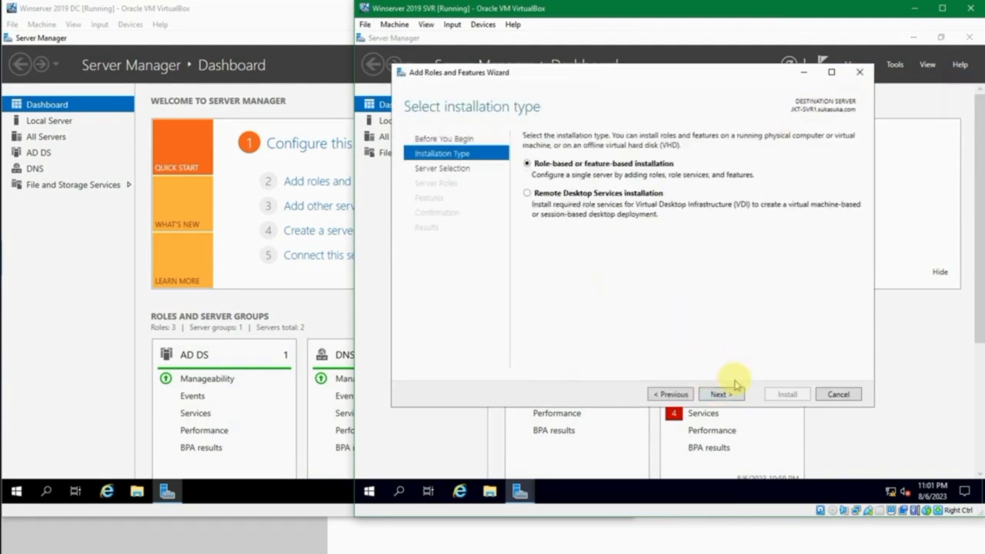
{"action": "left_click", "coordinate": [719, 395]}
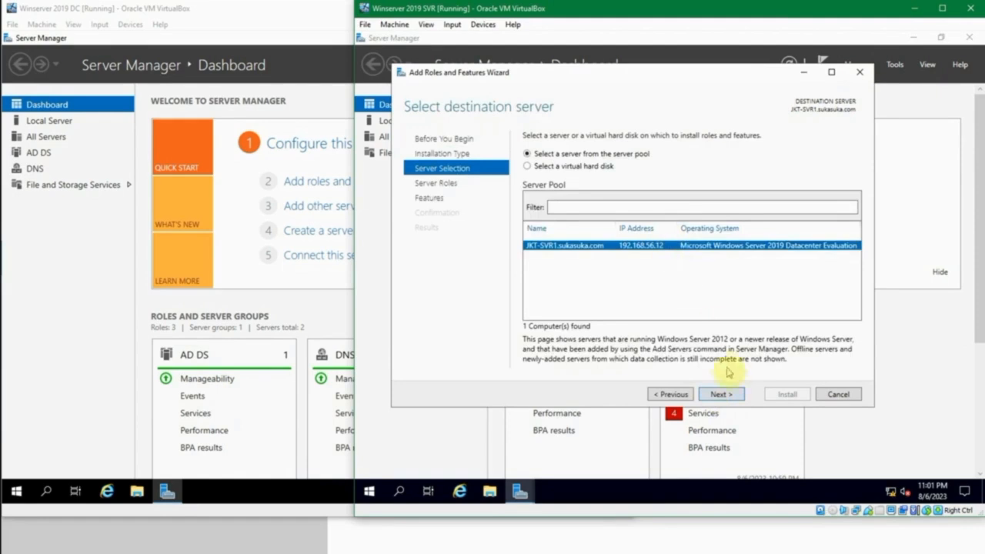
{"action": "left_click", "coordinate": [734, 394]}
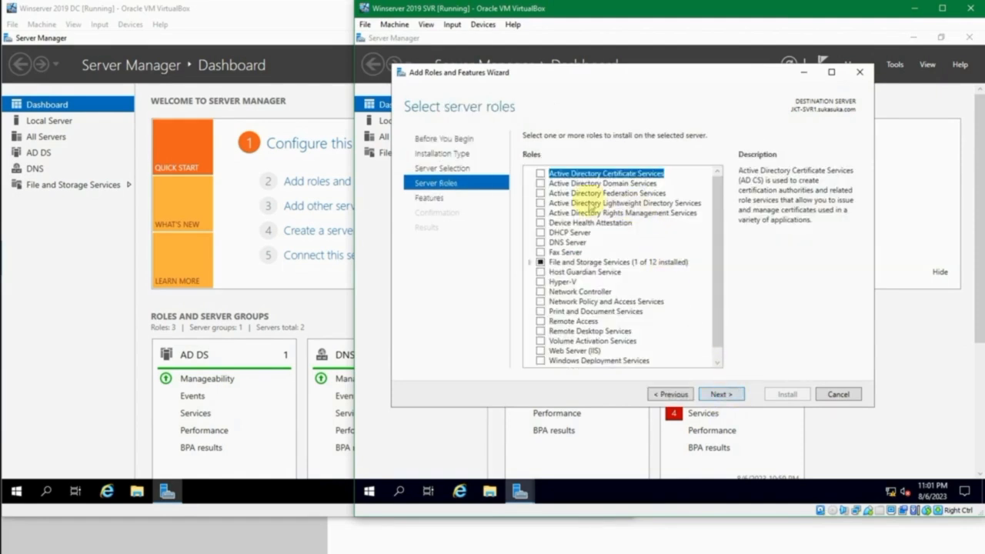
Select the DHCP Server role with its required management tools, leaving the additional features at their defaults.
{"action": "left_click", "coordinate": [541, 232]}
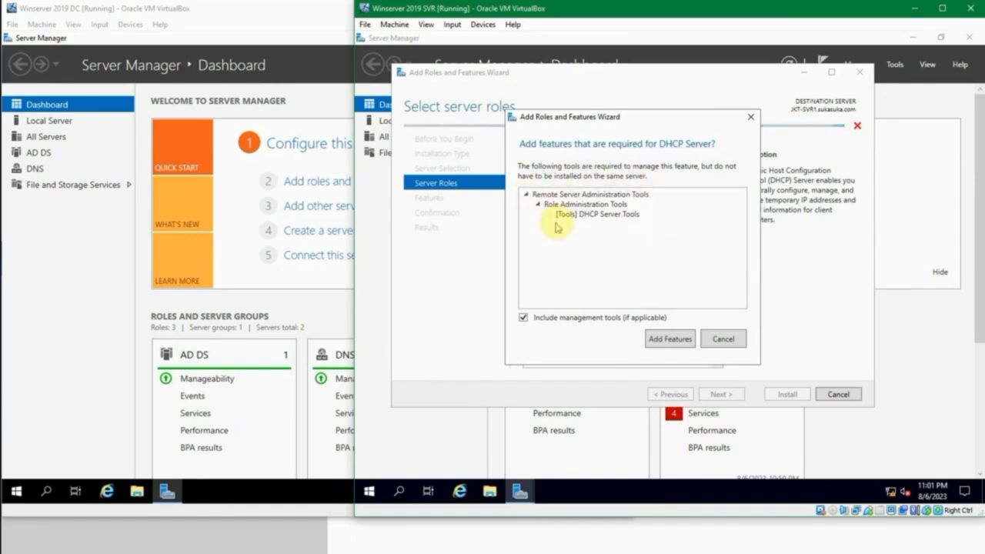
{"action": "left_click", "coordinate": [671, 340]}
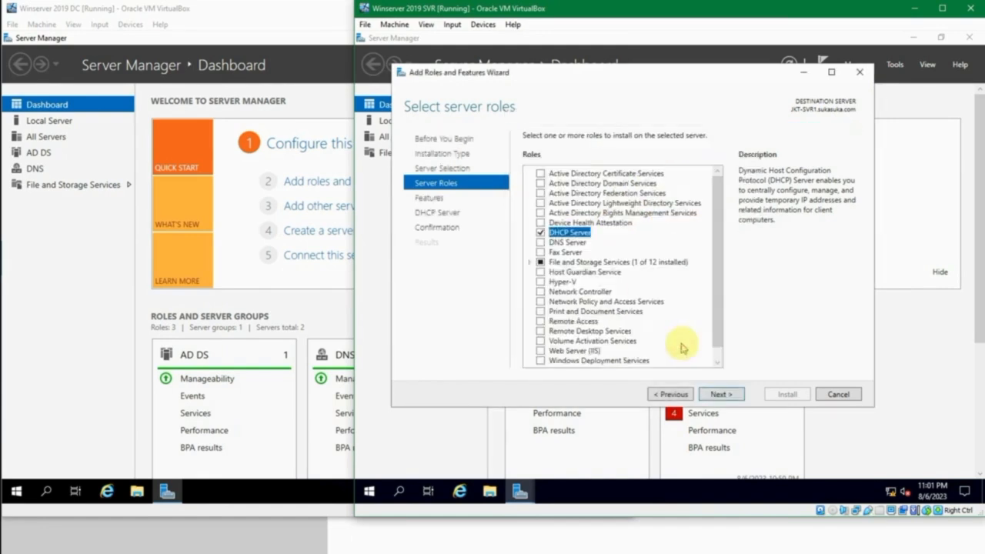
{"action": "left_click", "coordinate": [736, 395]}
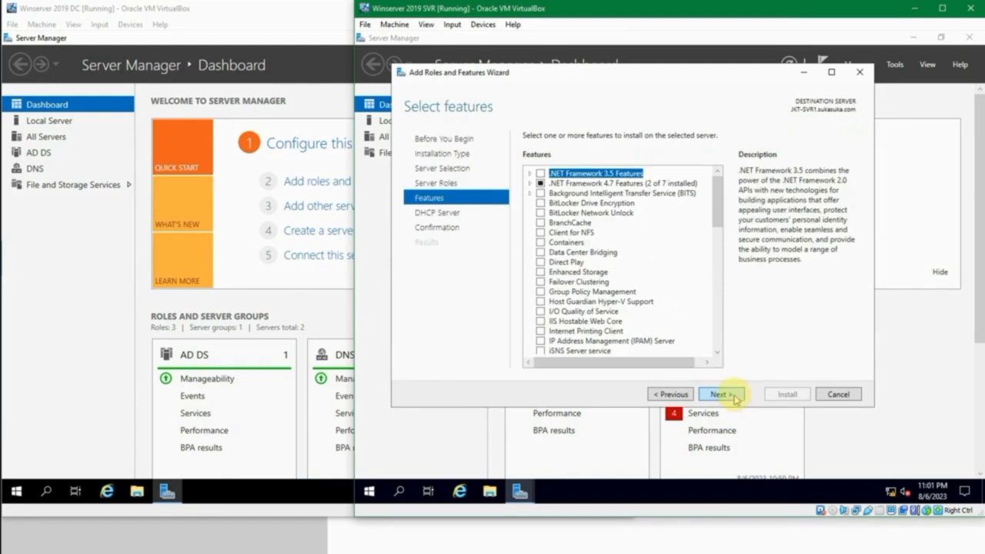
{"action": "mouse_move", "coordinate": [715, 216]}
{"action": "left_mouse_down"}
{"action": "mouse_move", "coordinate": [709, 282]}
{"action": "mouse_move", "coordinate": [705, 212]}
{"action": "left_mouse_up"}
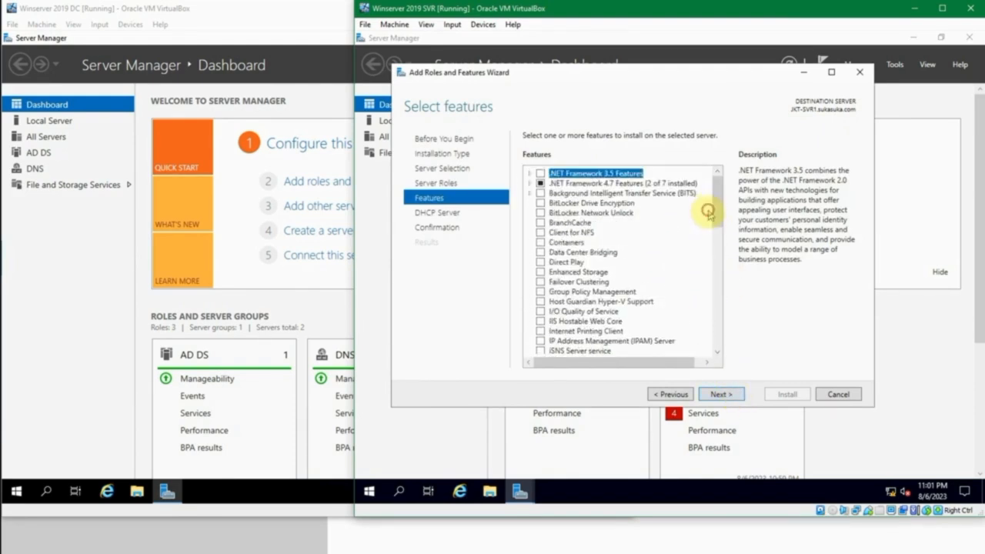
{"action": "left_click", "coordinate": [722, 394]}
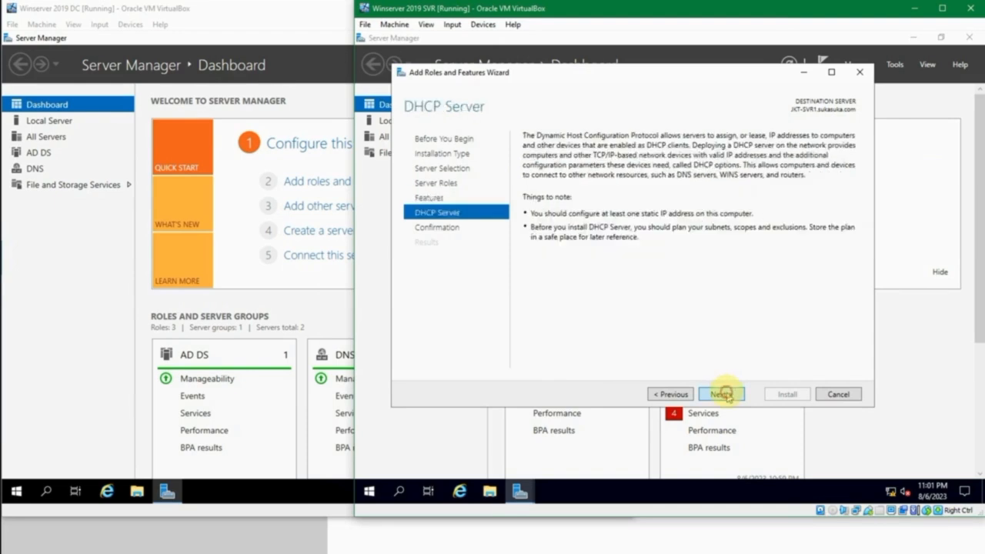
Allow the destination server to restart automatically if required, install the DHCP Server role, and close the wizard.
{"action": "left_click", "coordinate": [726, 394]}
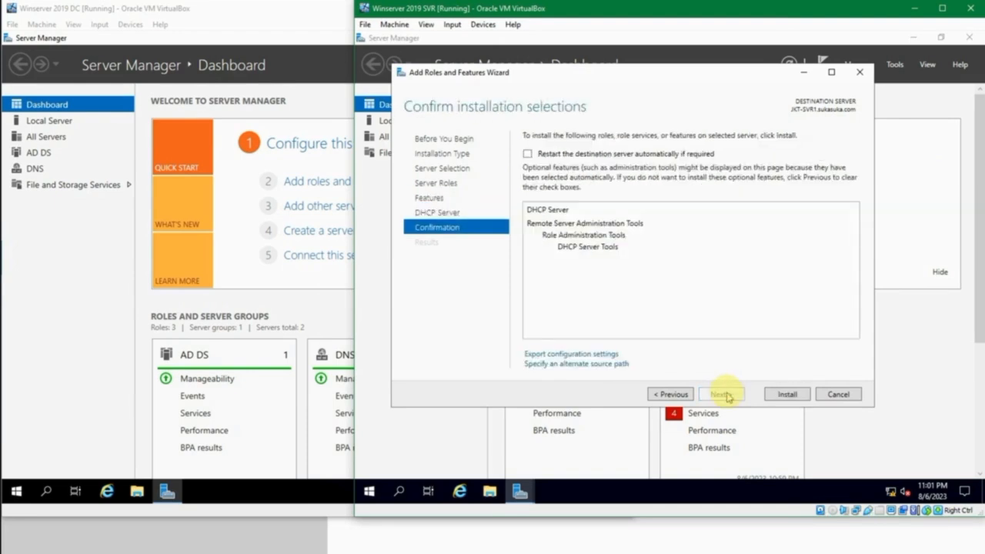
{"action": "left_click", "coordinate": [571, 158]}
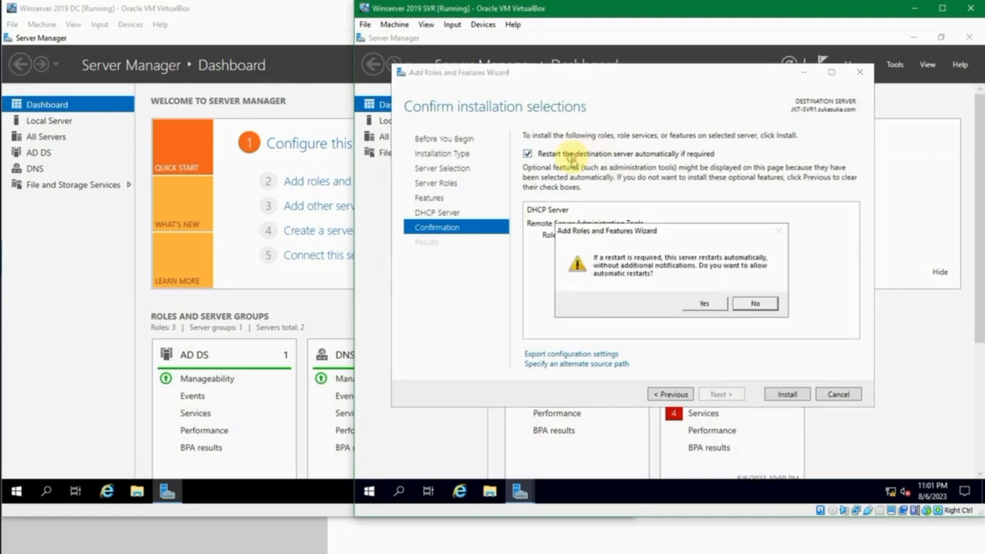
{"action": "left_click", "coordinate": [704, 304]}
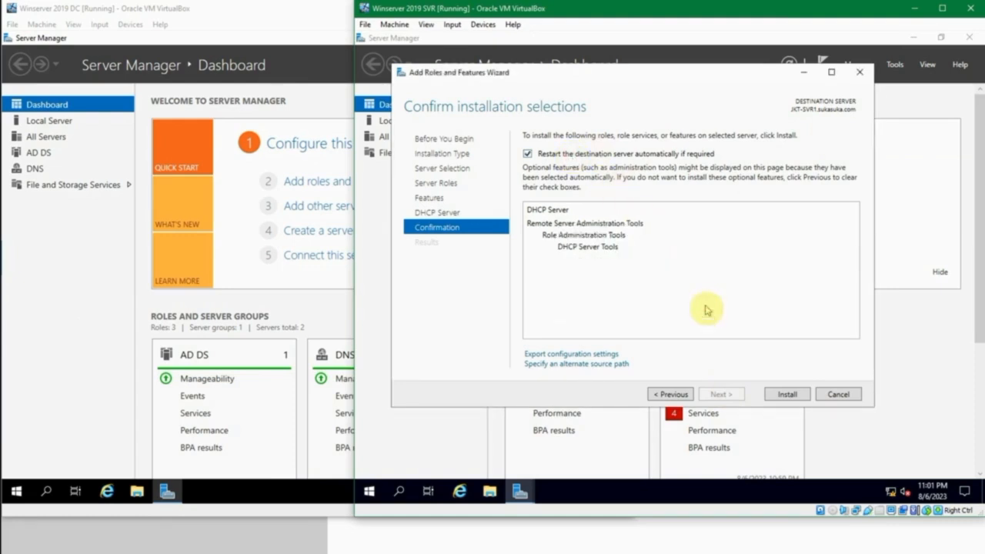
{"action": "left_click", "coordinate": [781, 393]}
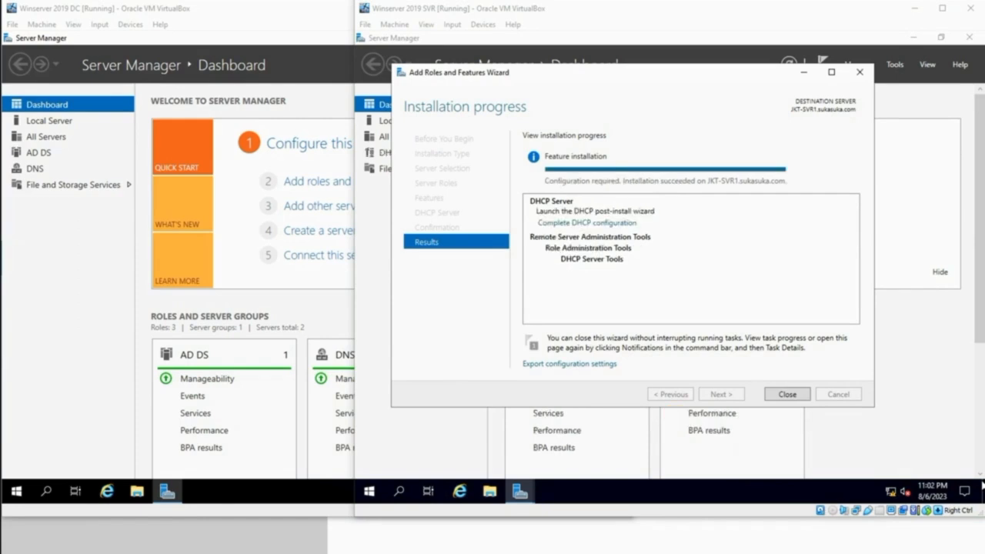
{"action": "left_click", "coordinate": [785, 267]}
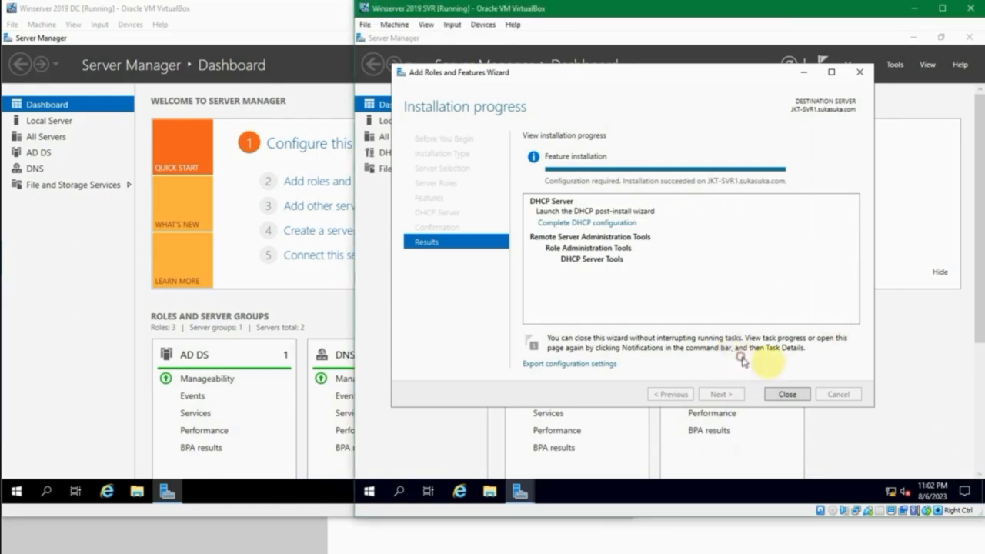
{"action": "left_click", "coordinate": [786, 394]}
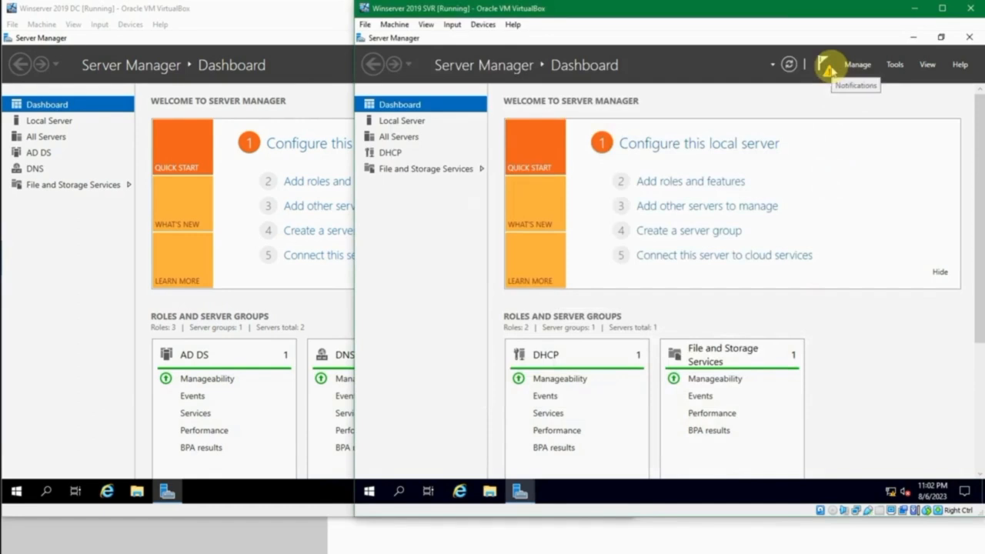
Examine the server notifications and the IPv4 node of jkt-svr1.sukasuka.com in the DHCP console, then close the console.
{"action": "left_click", "coordinate": [828, 68]}
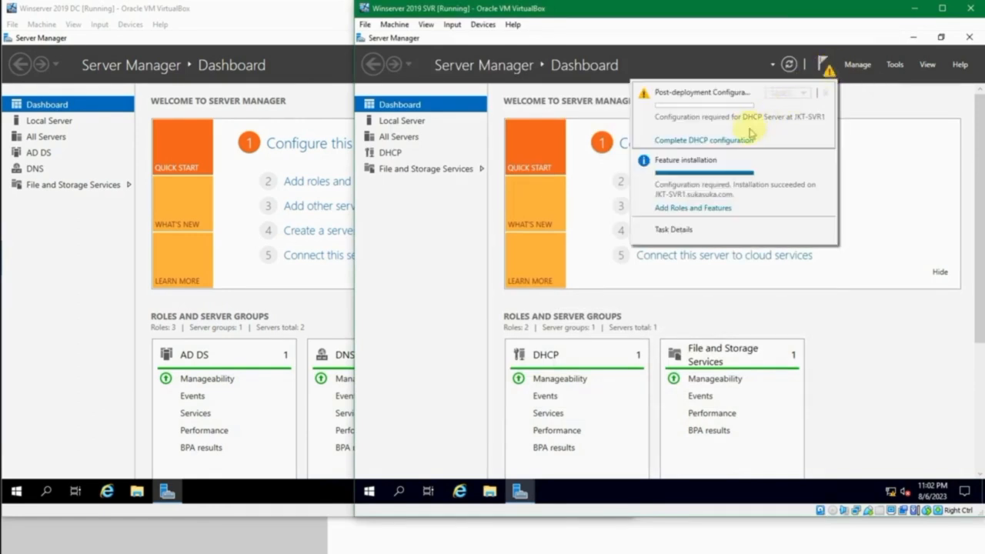
{"action": "left_click", "coordinate": [894, 65]}
{"action": "left_click", "coordinate": [896, 66]}
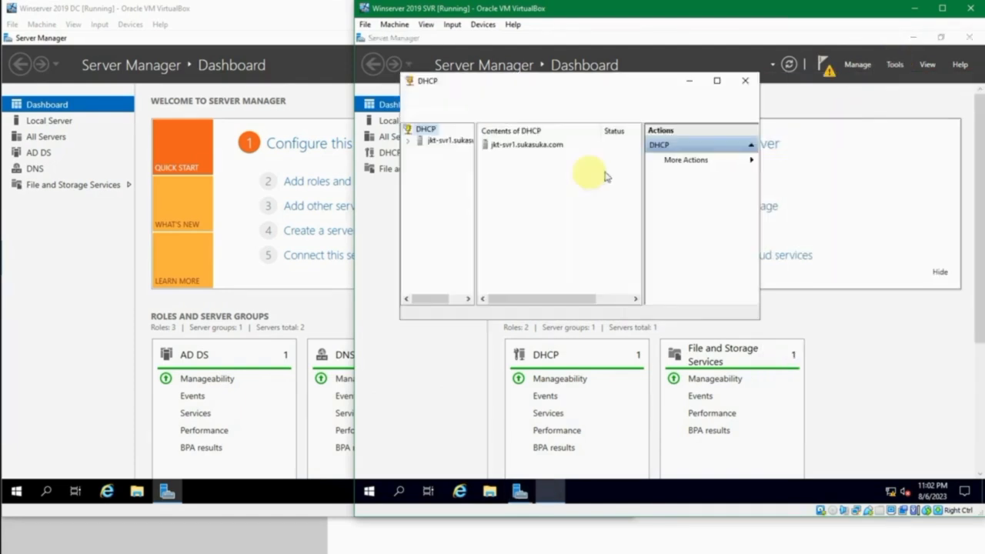
{"action": "left_click", "coordinate": [715, 77]}
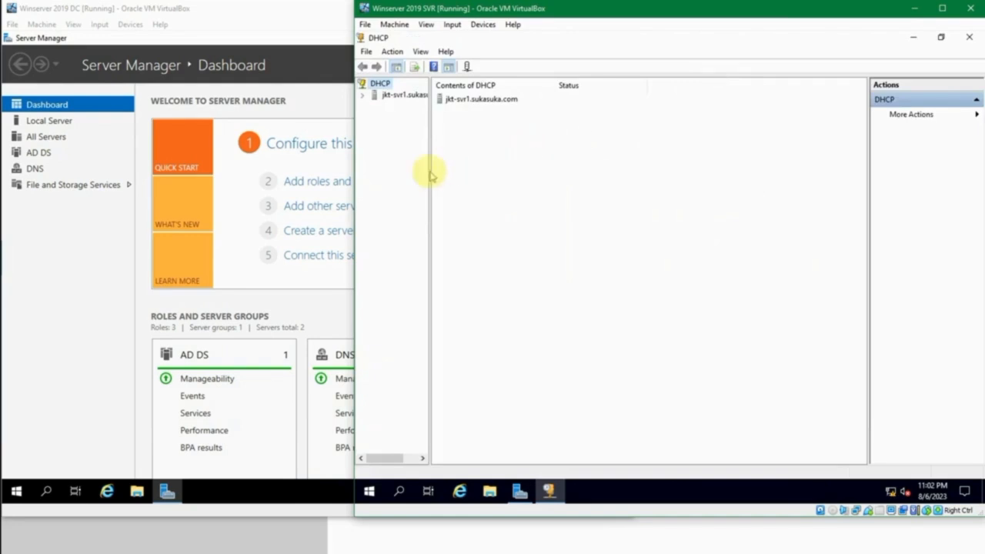
{"action": "left_click_drag", "start_coordinate": [429, 170], "coordinate": [520, 159]}
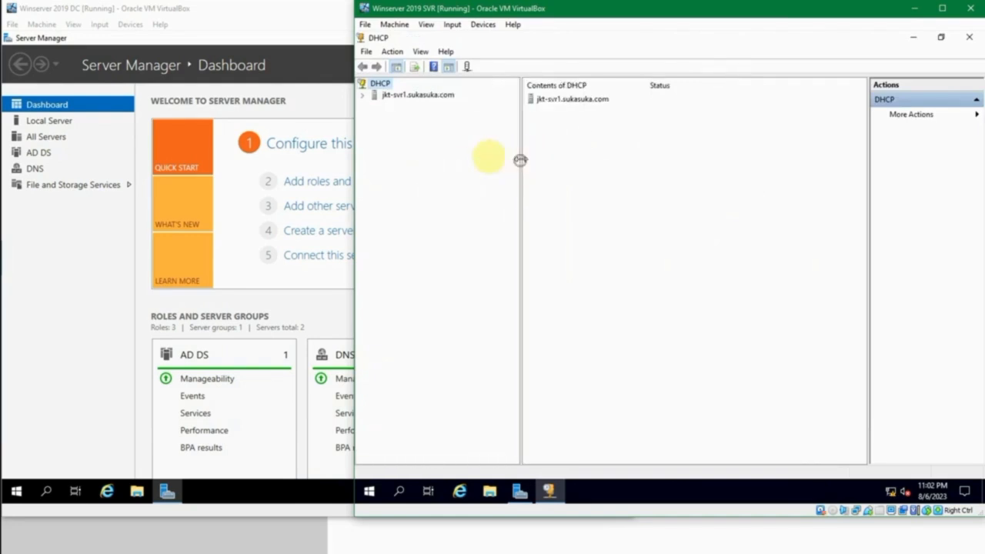
{"action": "left_click", "coordinate": [363, 96]}
{"action": "left_click", "coordinate": [374, 107]}
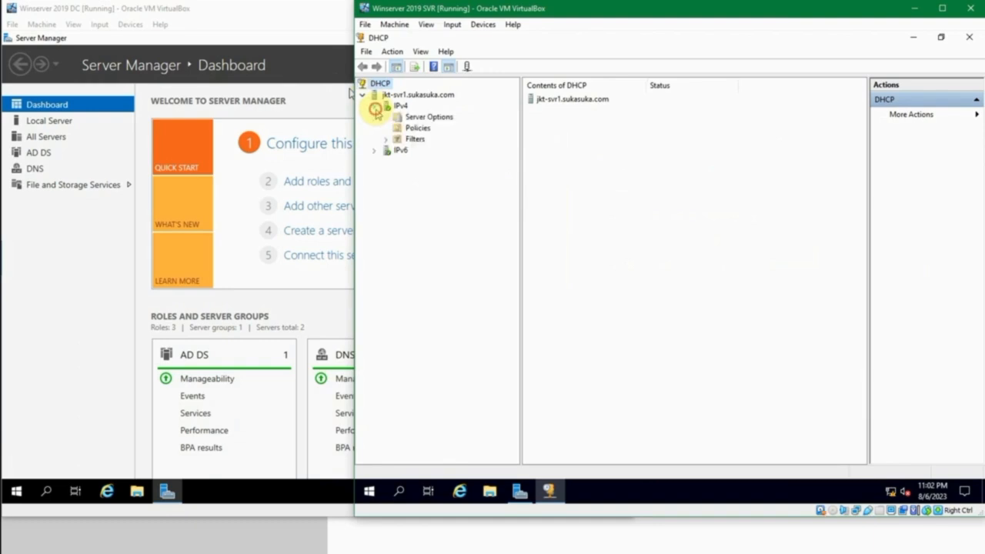
{"action": "left_click", "coordinate": [400, 105]}
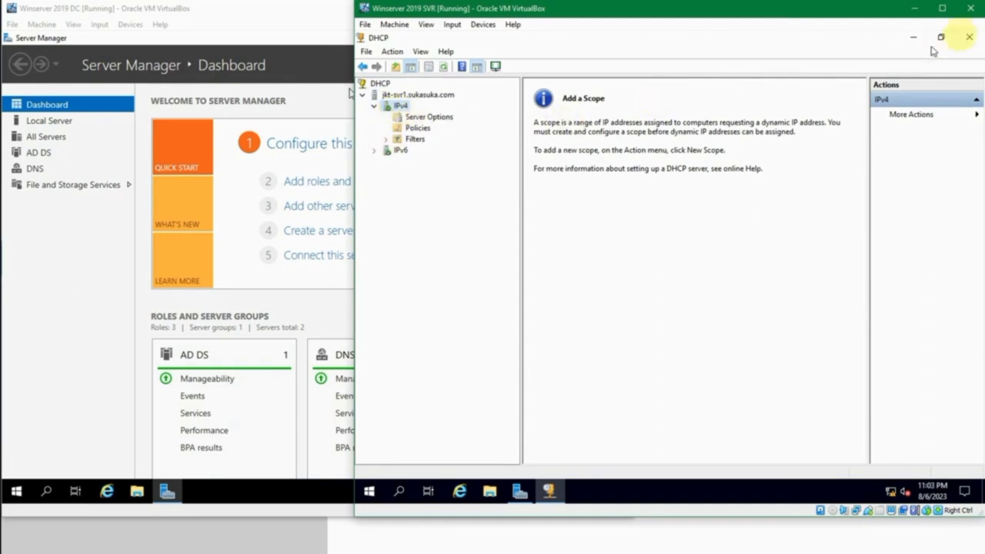
{"action": "left_click", "coordinate": [969, 38]}
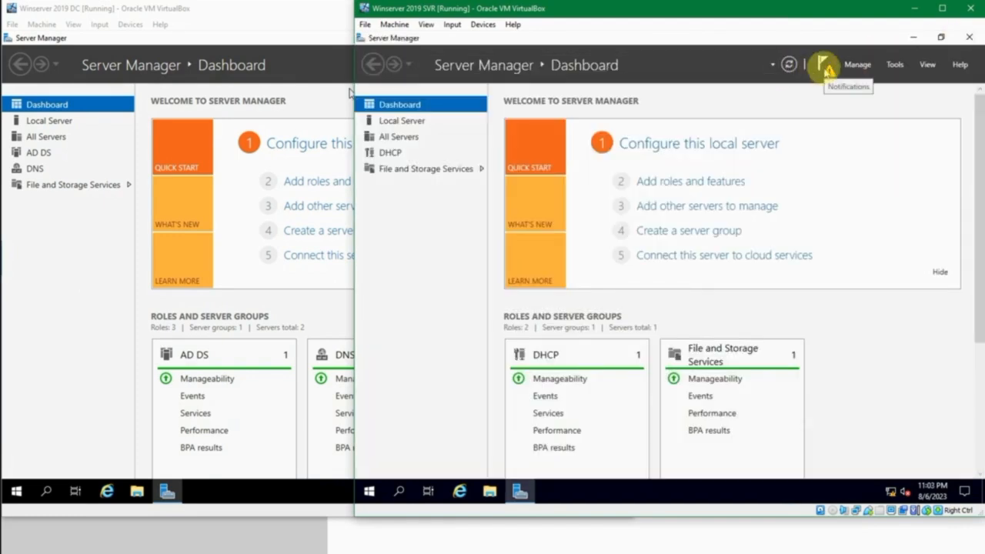
Launch the Complete DHCP configuration task from the server notifications and proceed to its authorization settings.
{"action": "left_click", "coordinate": [824, 66]}
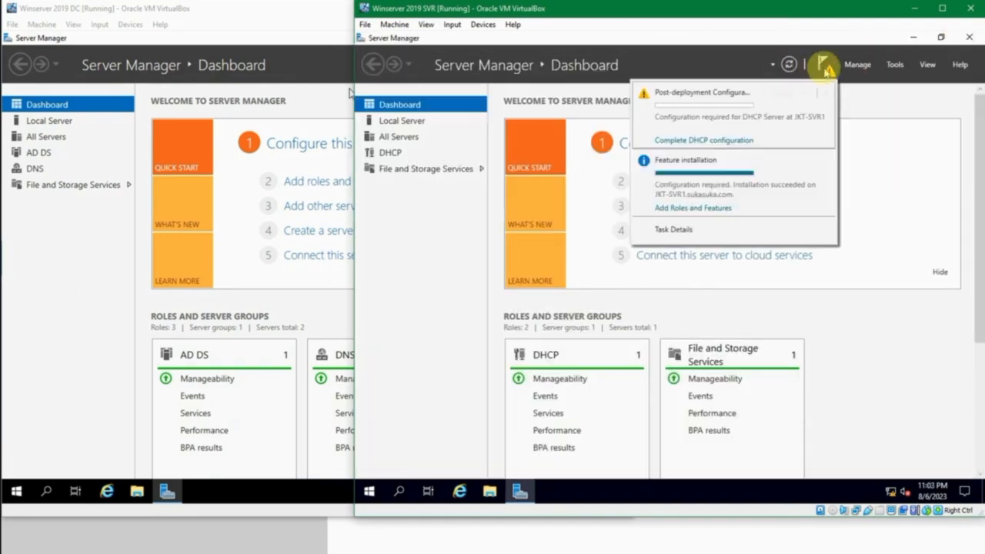
{"action": "left_click", "coordinate": [717, 142]}
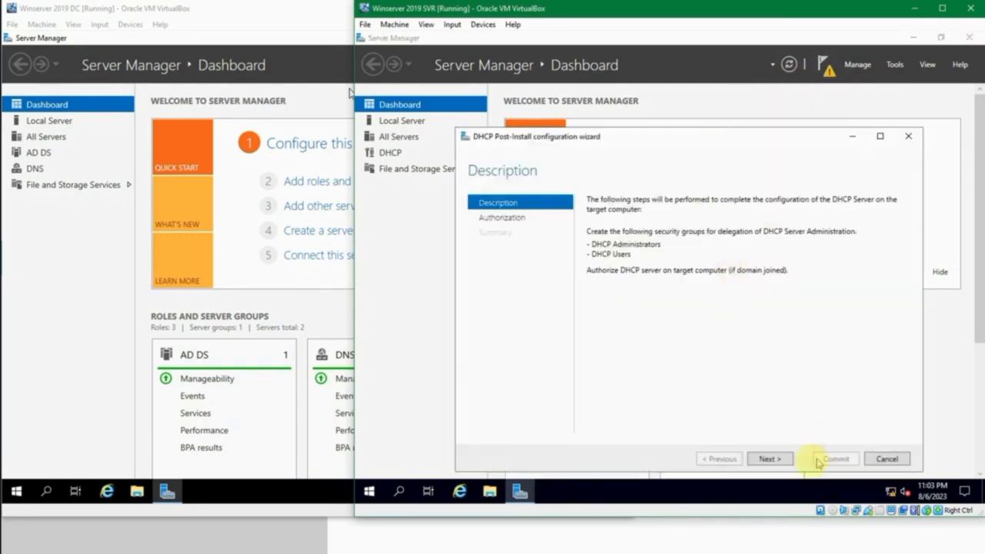
{"action": "left_click", "coordinate": [770, 459]}
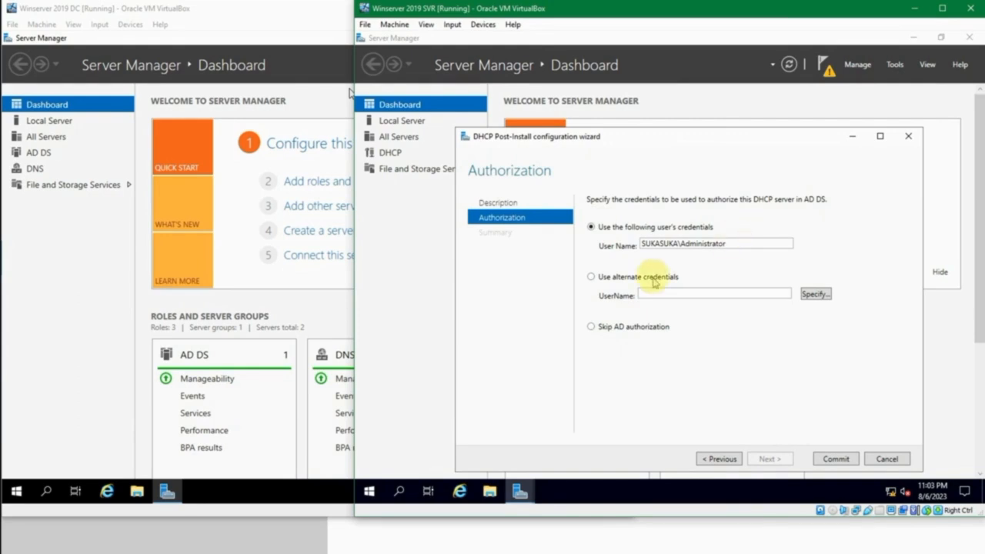
{"action": "left_click", "coordinate": [727, 243]}
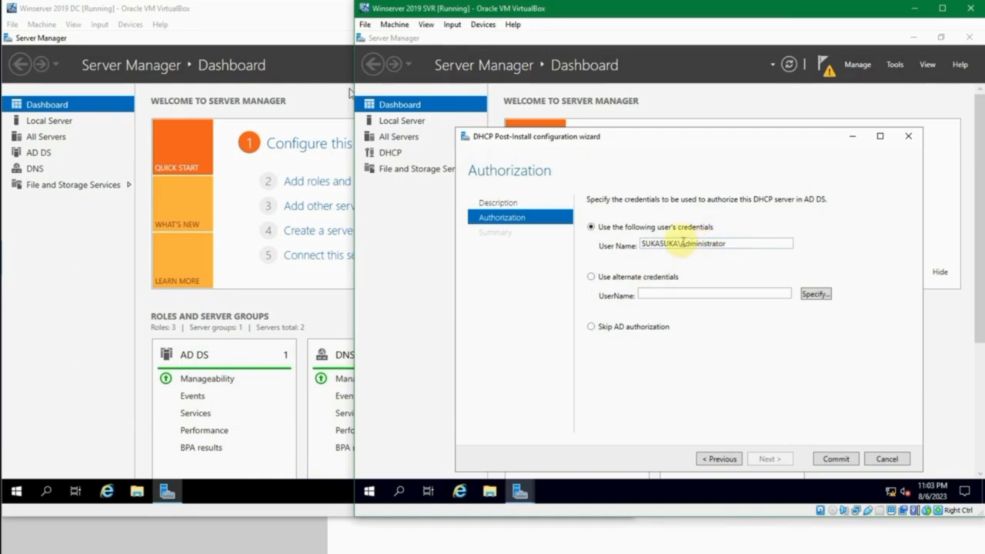
{"action": "left_click", "coordinate": [638, 277]}
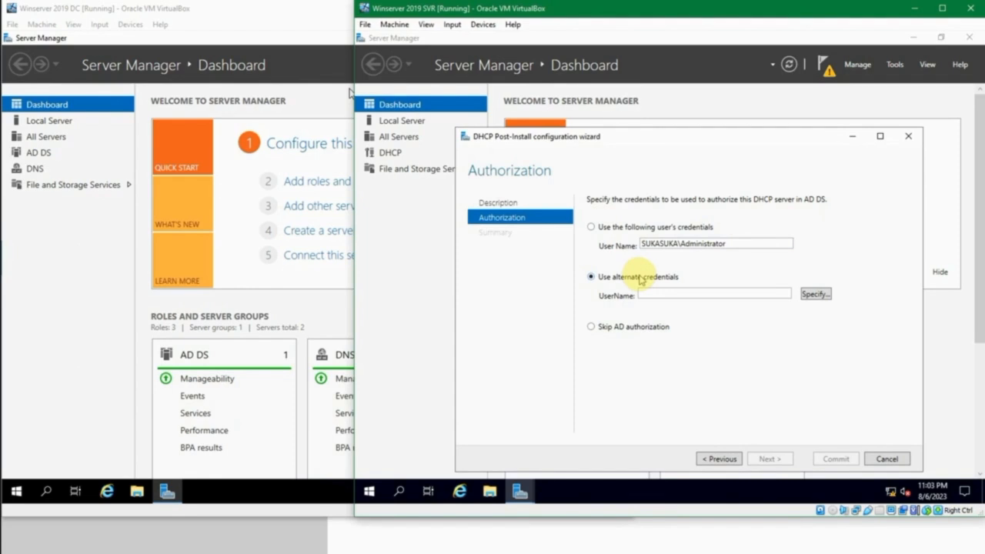
{"action": "left_click", "coordinate": [642, 326]}
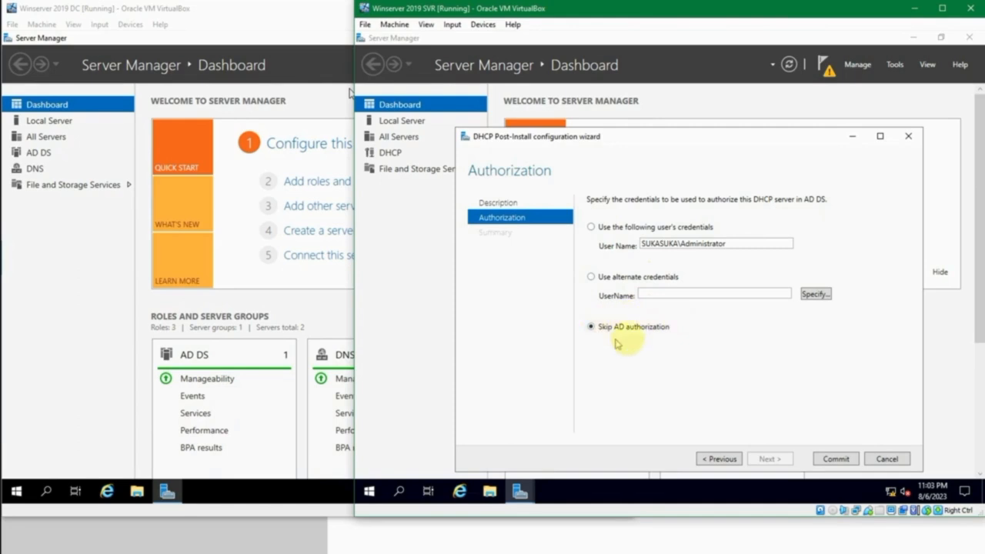
Choose the prefilled domain administrator credentials for the DHCP authorization, commit the post-install configuration, and close the wizard.
{"action": "left_click", "coordinate": [623, 229]}
{"action": "left_click", "coordinate": [830, 459]}
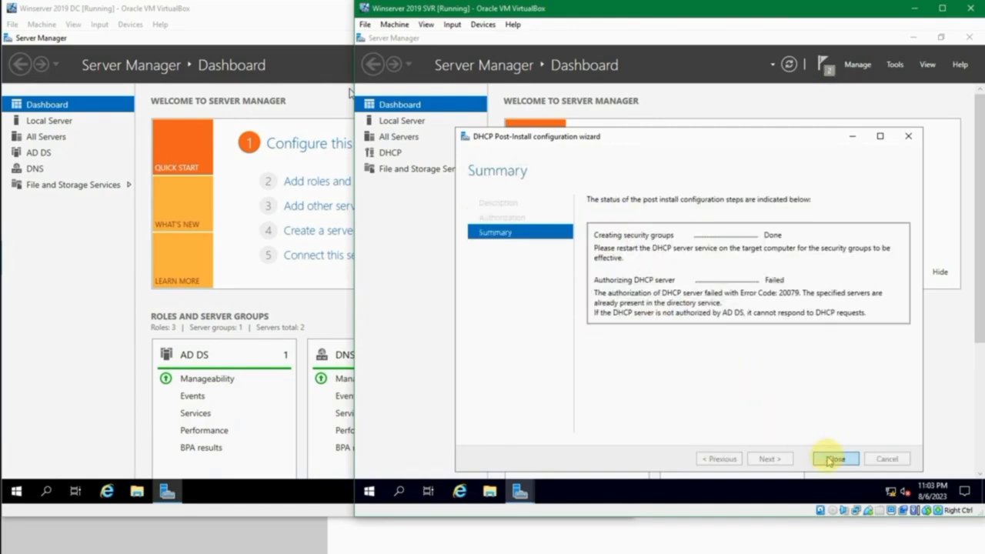
{"action": "left_click", "coordinate": [831, 459]}
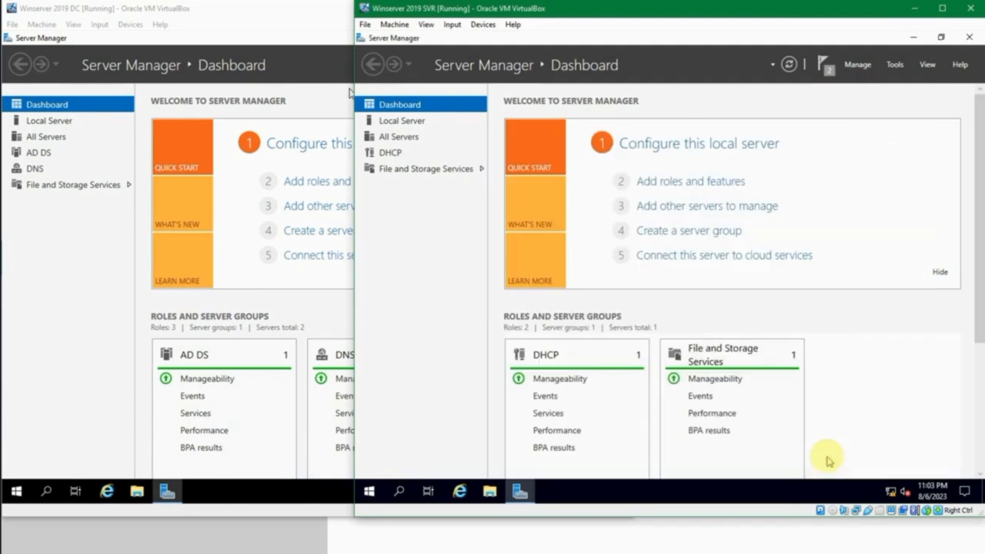
Check the DHCP post-deployment status in the server notifications, then open the DHCP console and maximize it.
{"action": "left_click", "coordinate": [826, 65]}
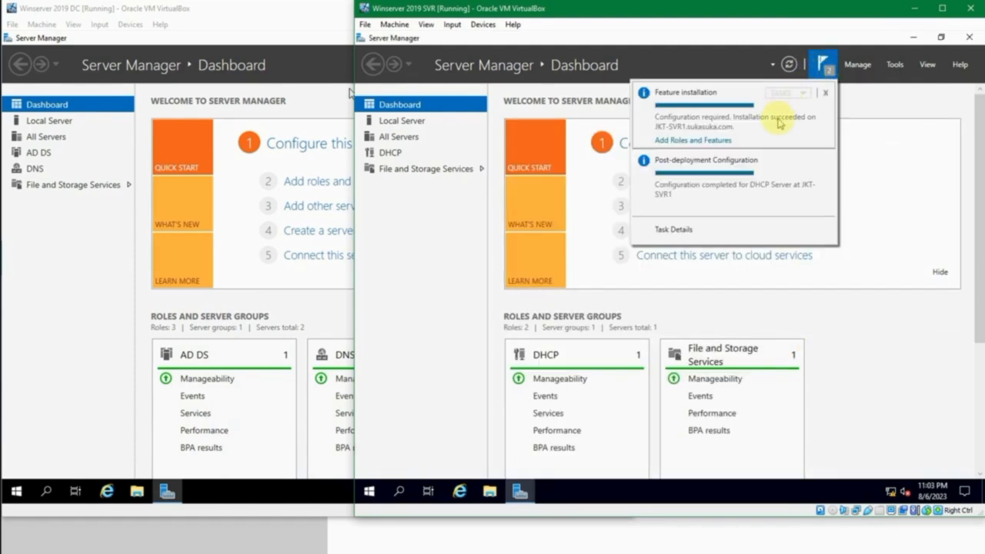
{"action": "left_click", "coordinate": [824, 65]}
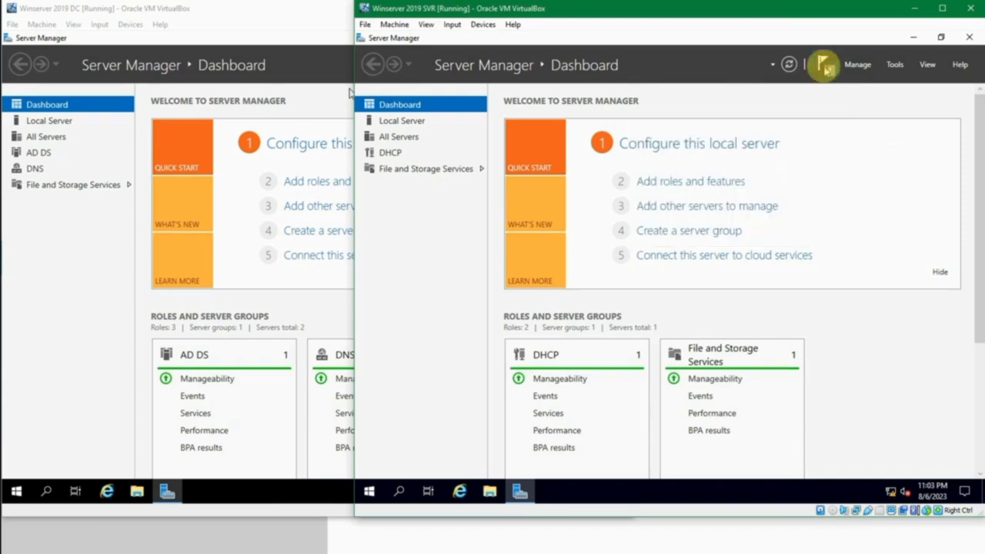
{"action": "left_click", "coordinate": [893, 65]}
{"action": "left_click", "coordinate": [822, 122]}
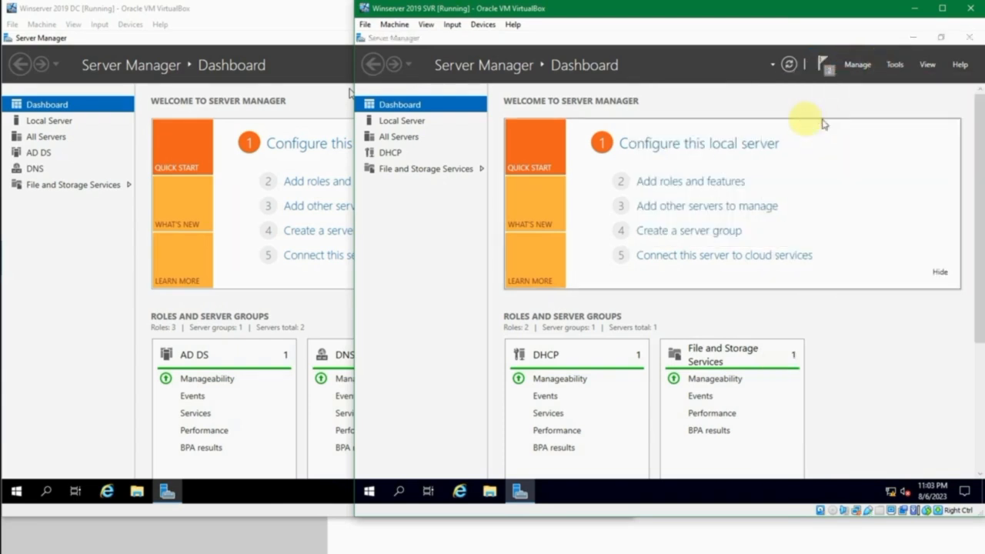
{"action": "left_click", "coordinate": [716, 80]}
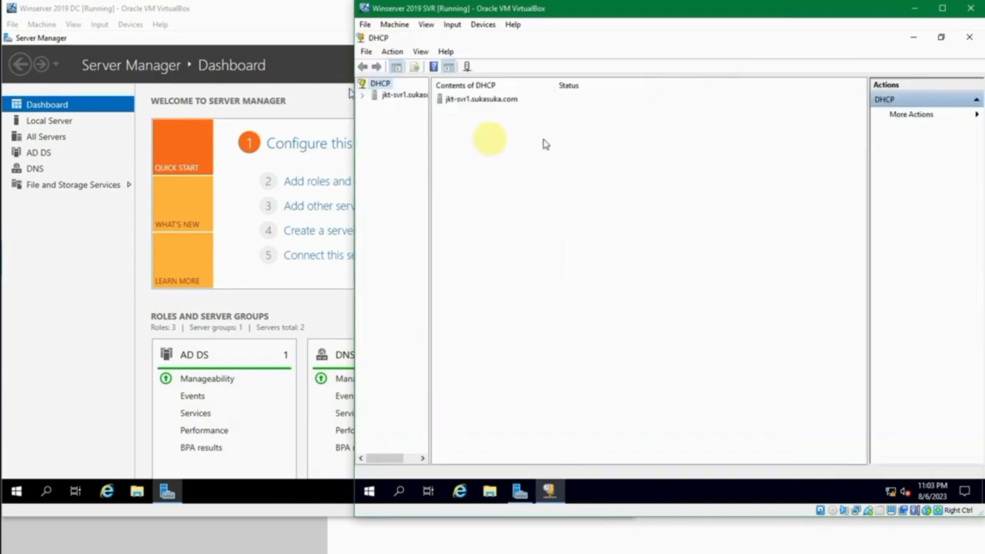
Expand the server's IPv4 node, widen the console tree, and examine its Policies, Filters and Server Options.
{"action": "left_click", "coordinate": [362, 95]}
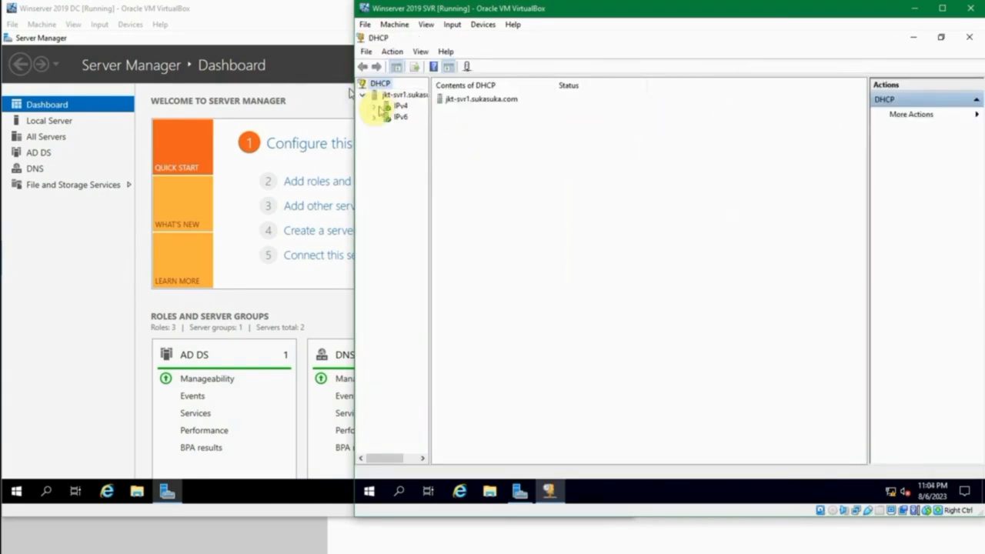
{"action": "left_click", "coordinate": [374, 107]}
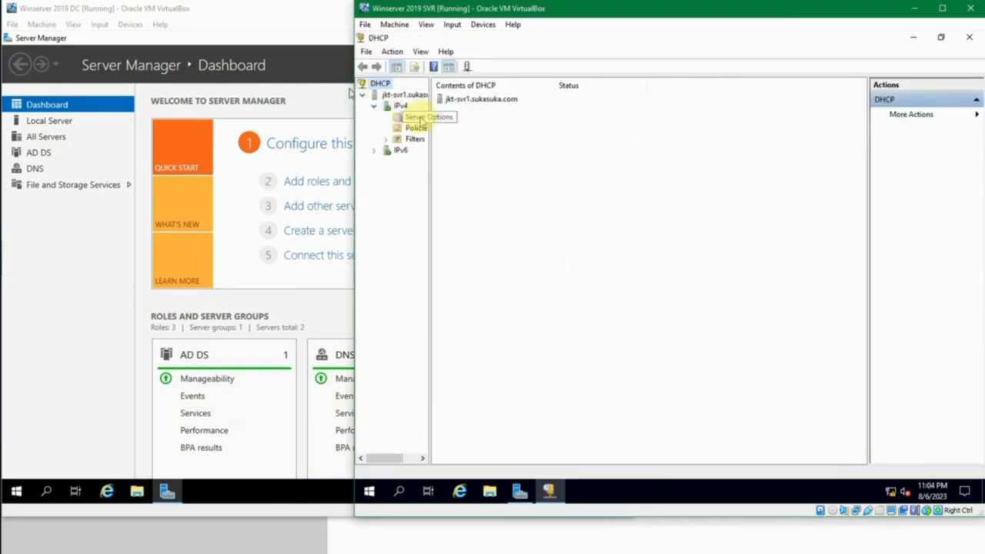
{"action": "left_click_drag", "start_coordinate": [430, 123], "coordinate": [501, 128]}
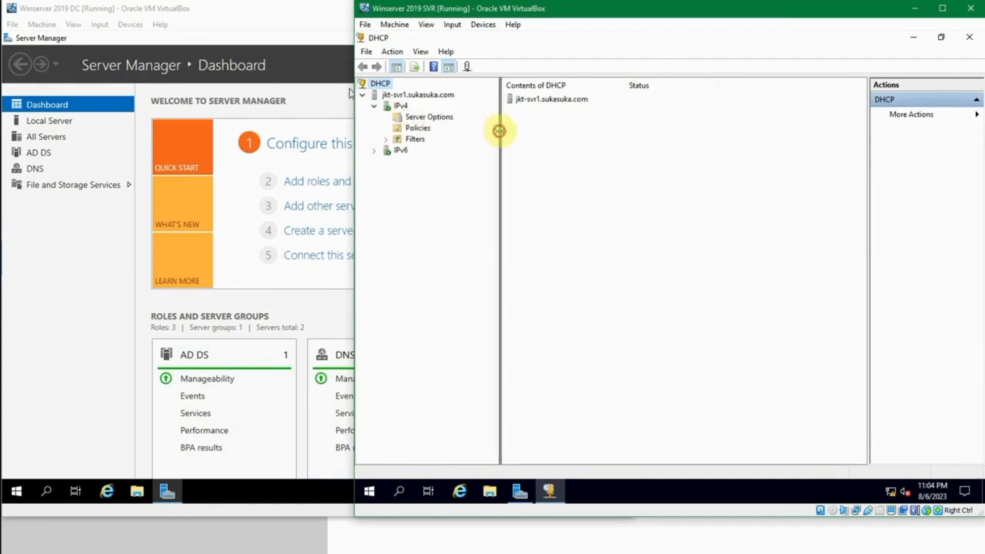
{"action": "left_click", "coordinate": [411, 128]}
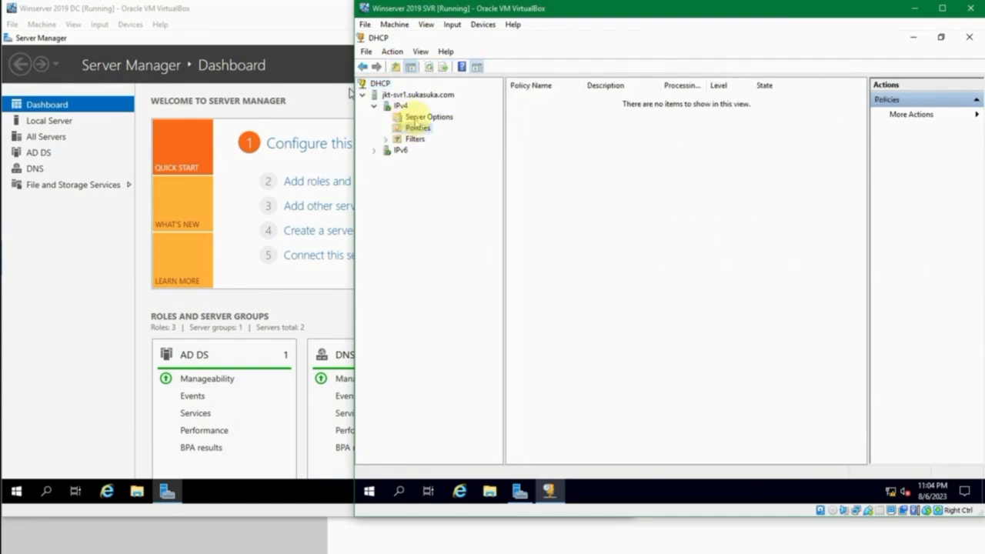
{"action": "left_click", "coordinate": [412, 117]}
{"action": "double_click", "coordinate": [414, 139]}
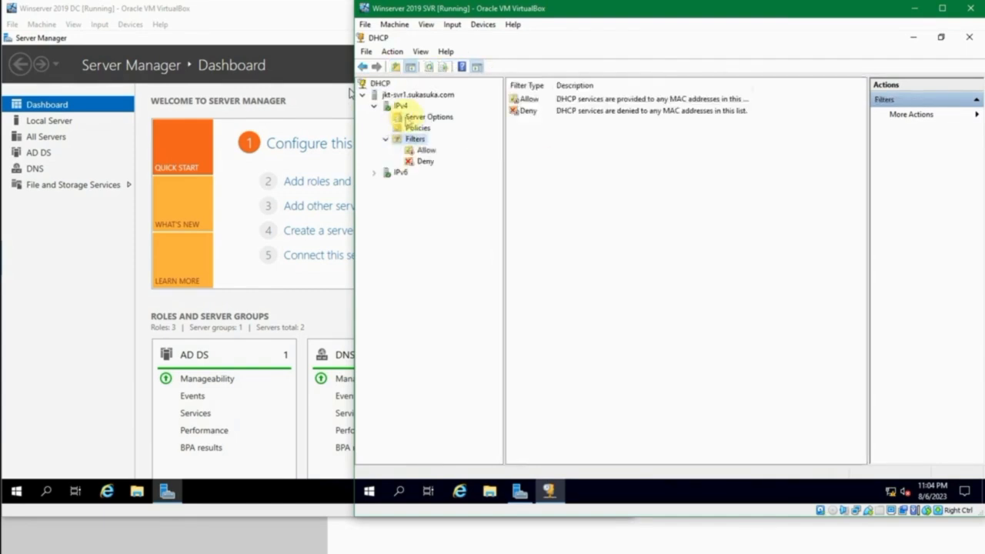
{"action": "left_click", "coordinate": [406, 116]}
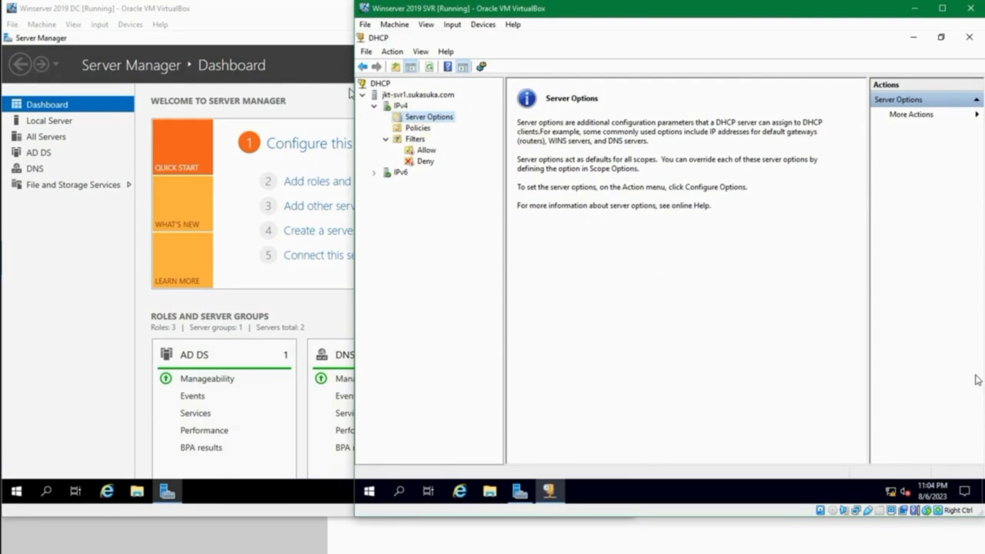
{"action": "left_click", "coordinate": [879, 531]}
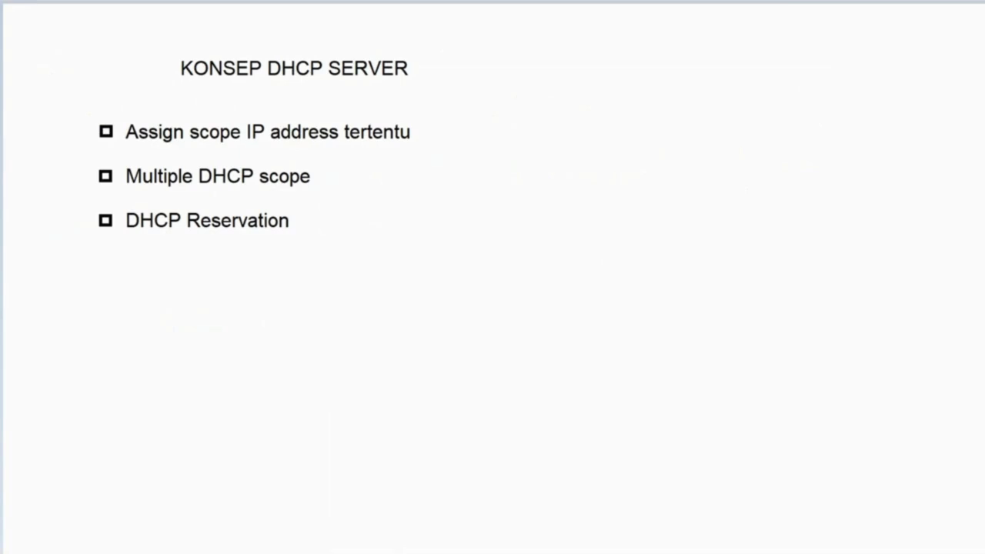
{"action": "left_click", "coordinate": [483, 509]}
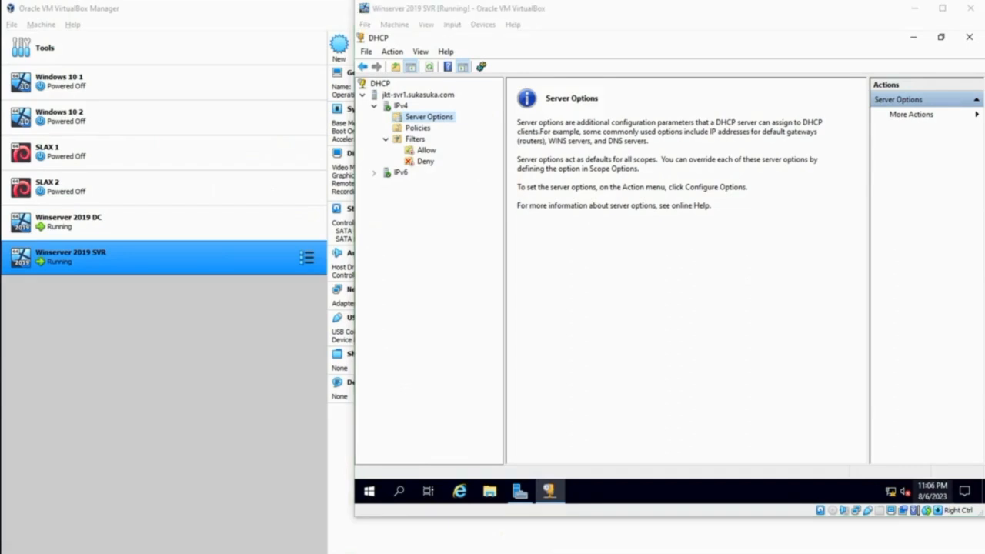
{"action": "left_click", "coordinate": [558, 247]}
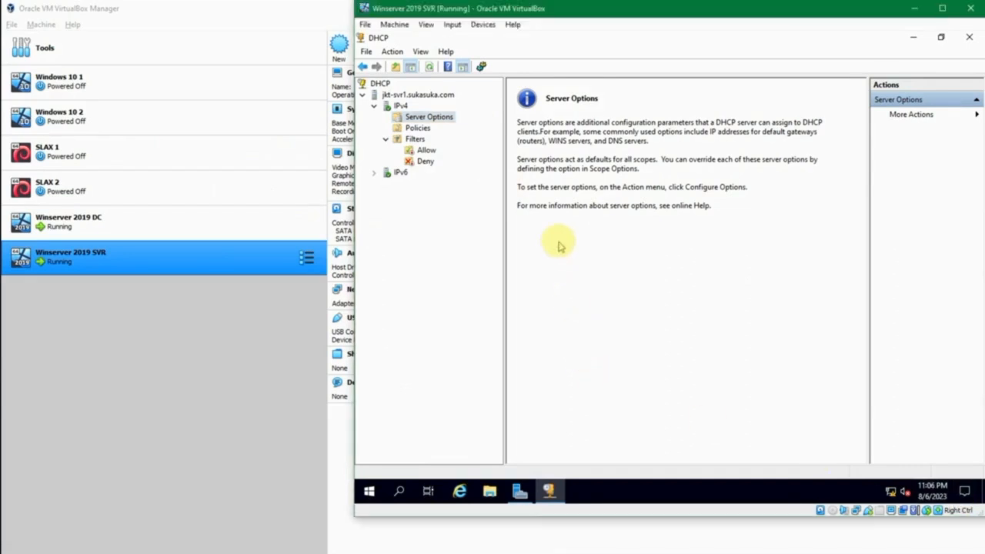
Start a new scope under IPv4, name it Jakarta, and add a description stating that its IPs are for Jakarta.
{"action": "left_click", "coordinate": [397, 108]}
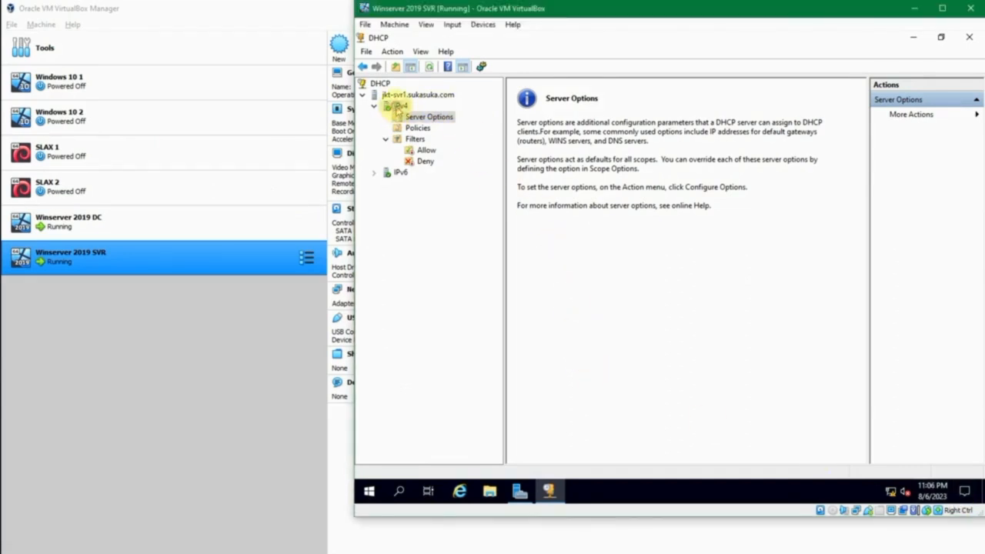
{"action": "right_click", "coordinate": [397, 108]}
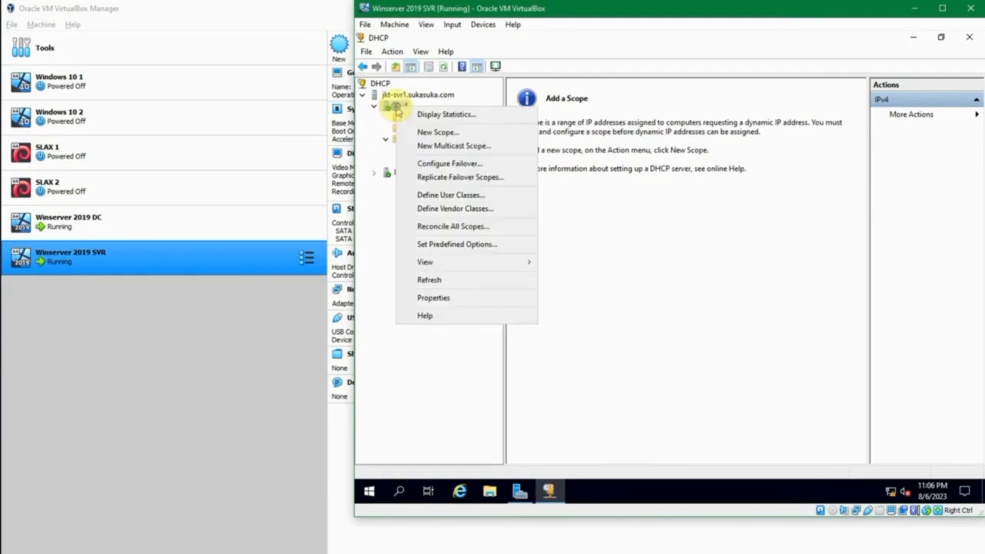
{"action": "left_click", "coordinate": [464, 134]}
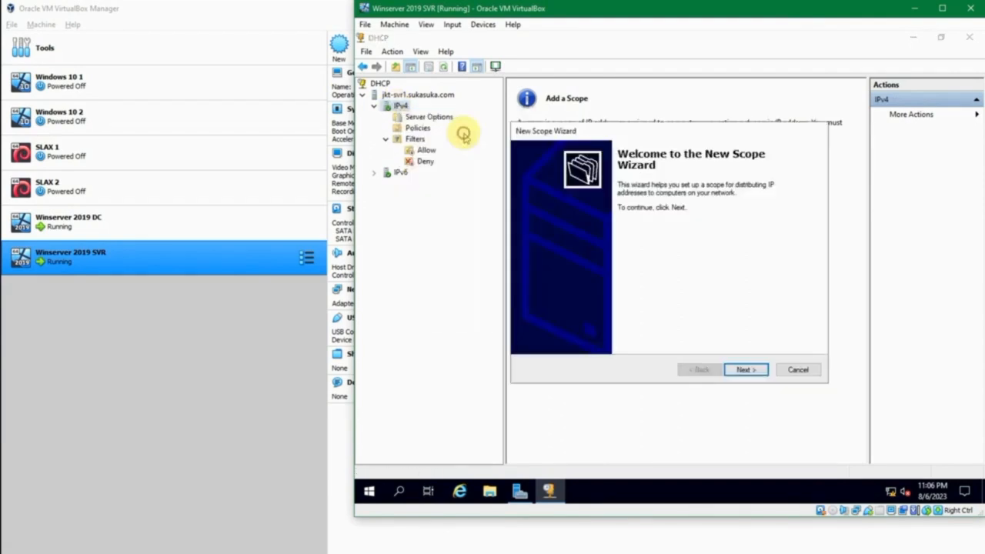
{"action": "left_click", "coordinate": [740, 370]}
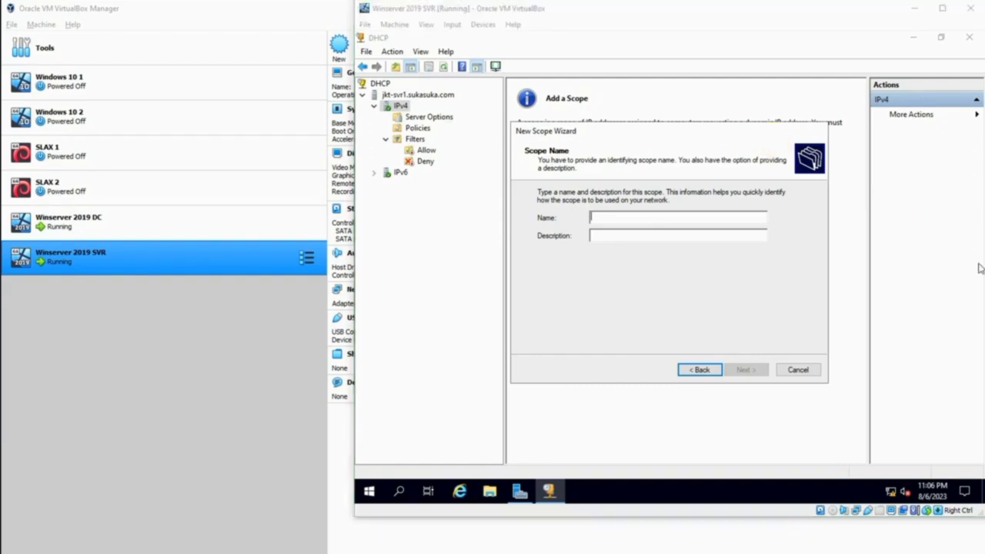
{"action": "left_click", "coordinate": [749, 220]}
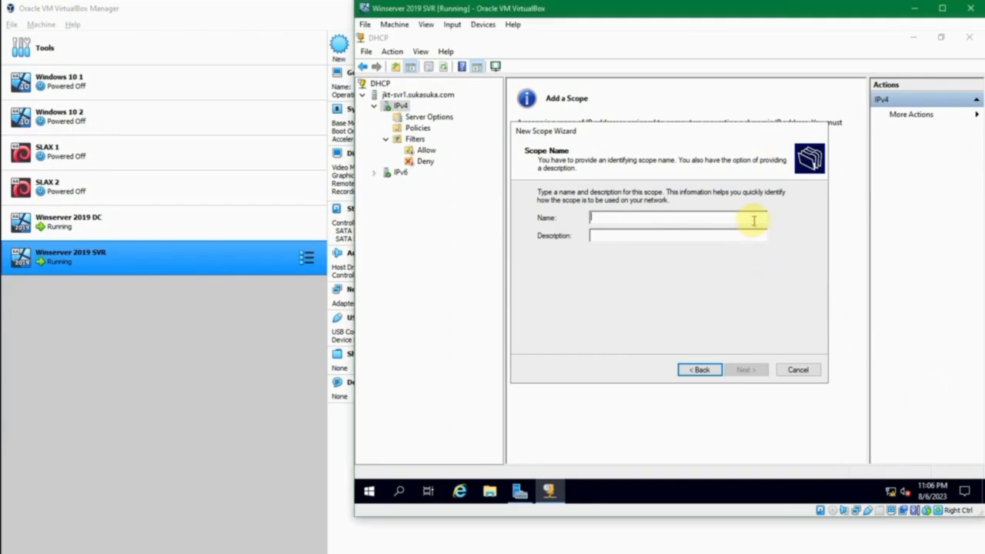
{"action": "type", "text": "Jakarta"}
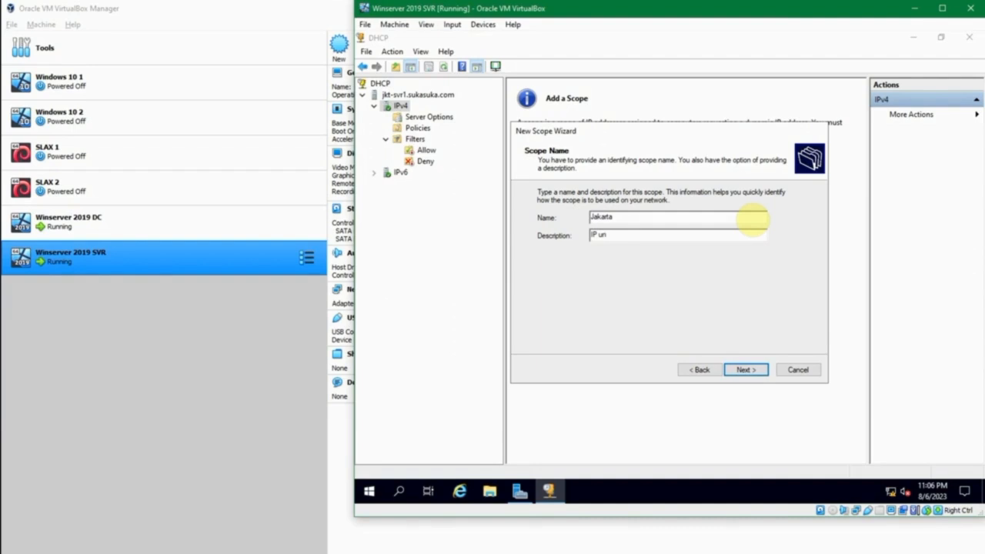
{"action": "type", "text": "Jakarta"}
{"action": "left_click", "coordinate": [743, 370]}
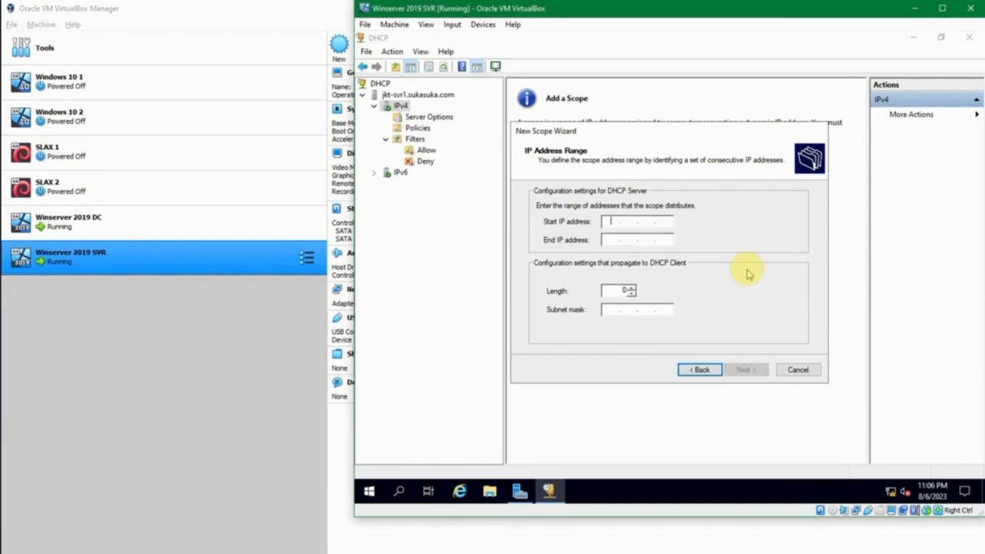
Set the scope's address range from 192.168.56.1 to 192.168.56.254 and proceed to the exclusions.
{"action": "type", "text": "192 . 168 . 56 . 1"}
{"action": "key", "text": "Tab"}
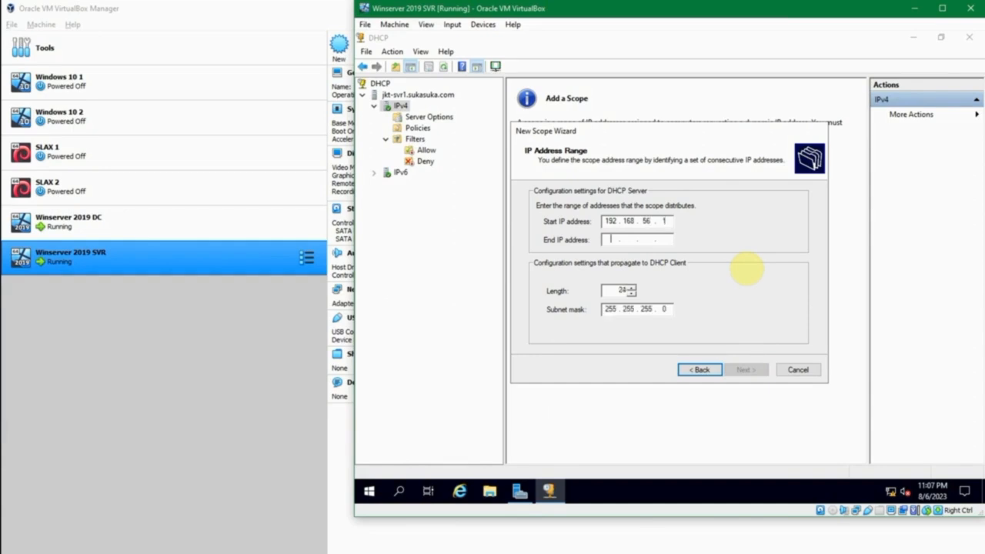
{"action": "type", "text": "192 . 168 . 56 ."}
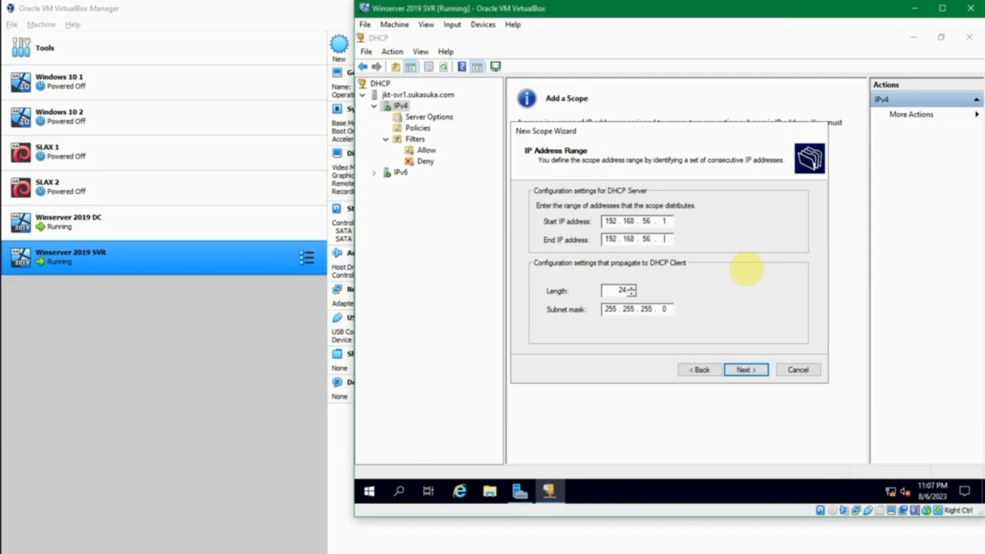
{"action": "type", "text": "4"}
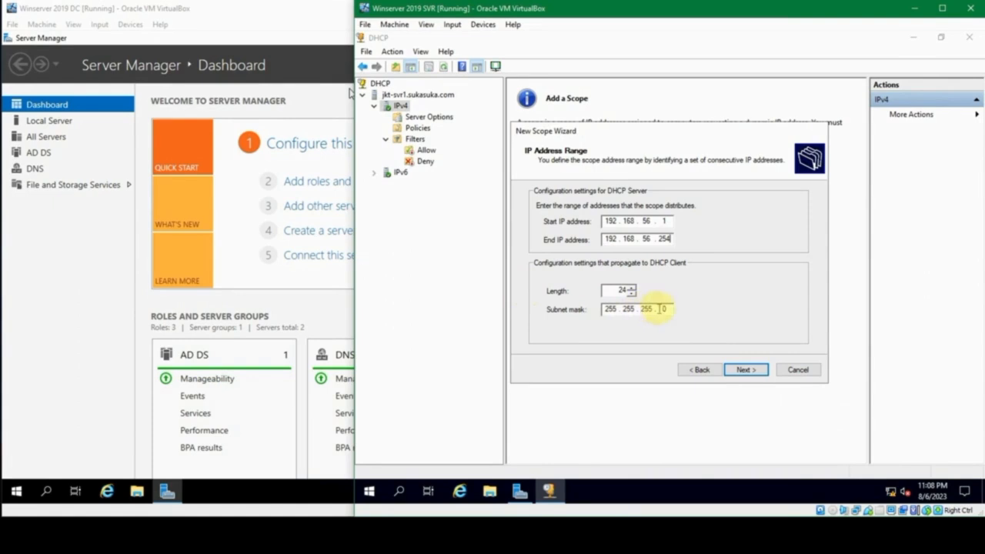
{"action": "left_click", "coordinate": [727, 370]}
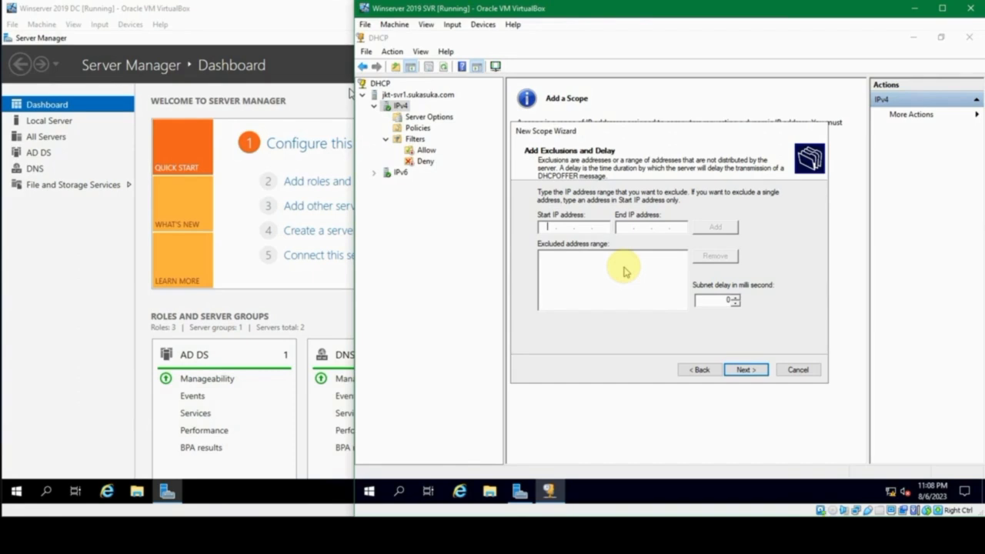
Try to add an exclusion range from 192.168.56.1 to 192.168.1.20 to the scope.
{"action": "type", "text": "192 . 168 . 56 . 1"}
{"action": "key", "text": "Tab"}
{"action": "type", "text": "192 . 168 . 1 . "}
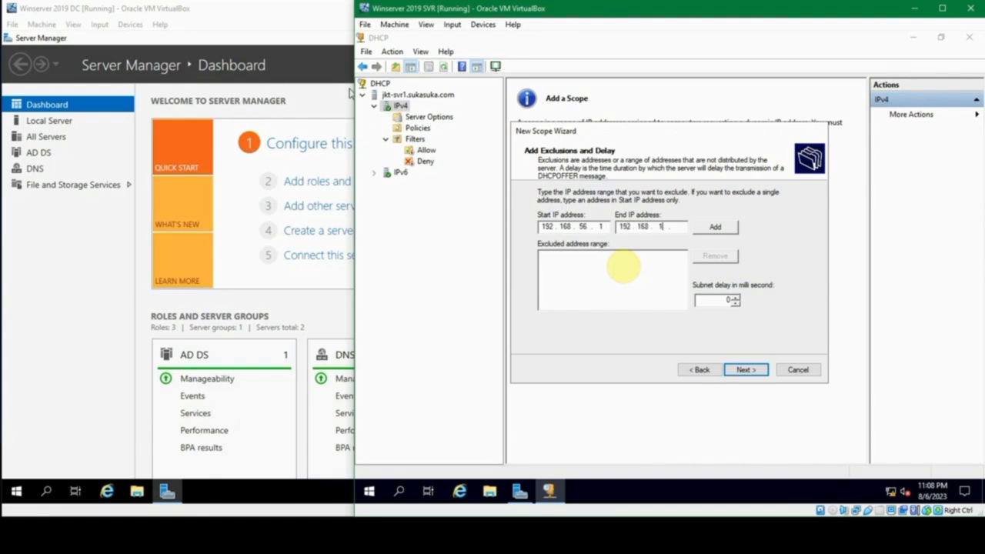
{"action": "type", "text": "20"}
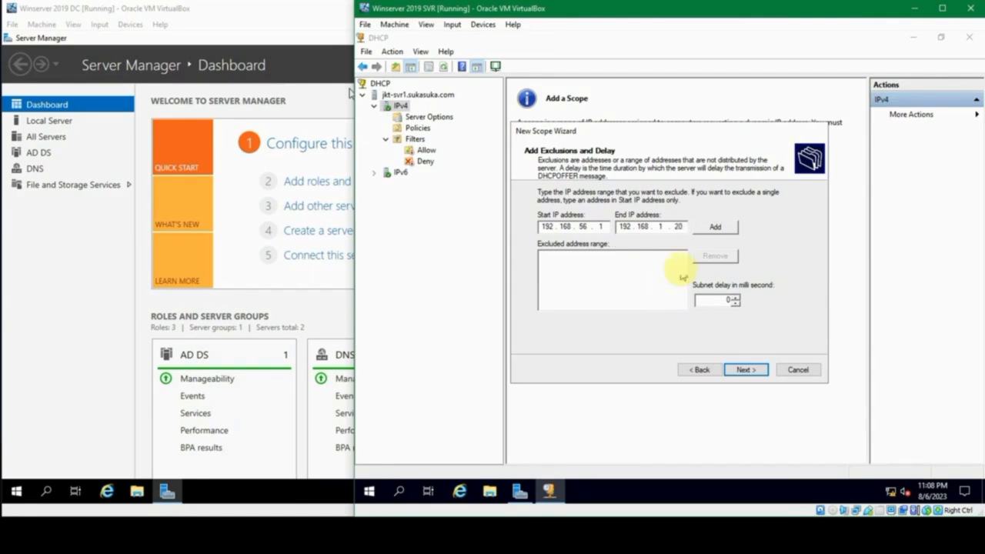
{"action": "left_click", "coordinate": [711, 226]}
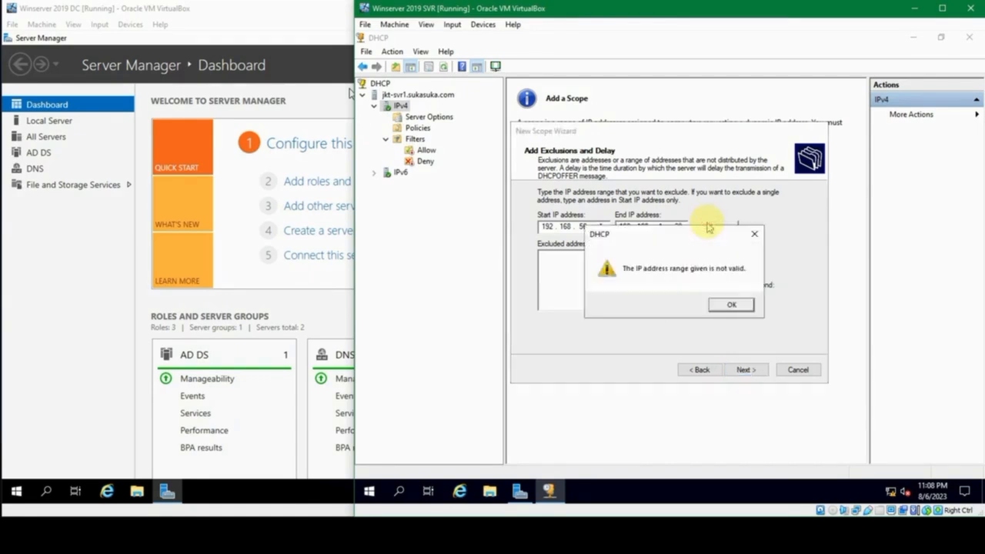
{"action": "left_click", "coordinate": [733, 305]}
Correct the exclusion's end address to 192.168.56.20, add the range, and proceed to the lease duration.
{"action": "left_click", "coordinate": [660, 227]}
{"action": "key", "text": "BackSpace"}
{"action": "type", "text": "56"}
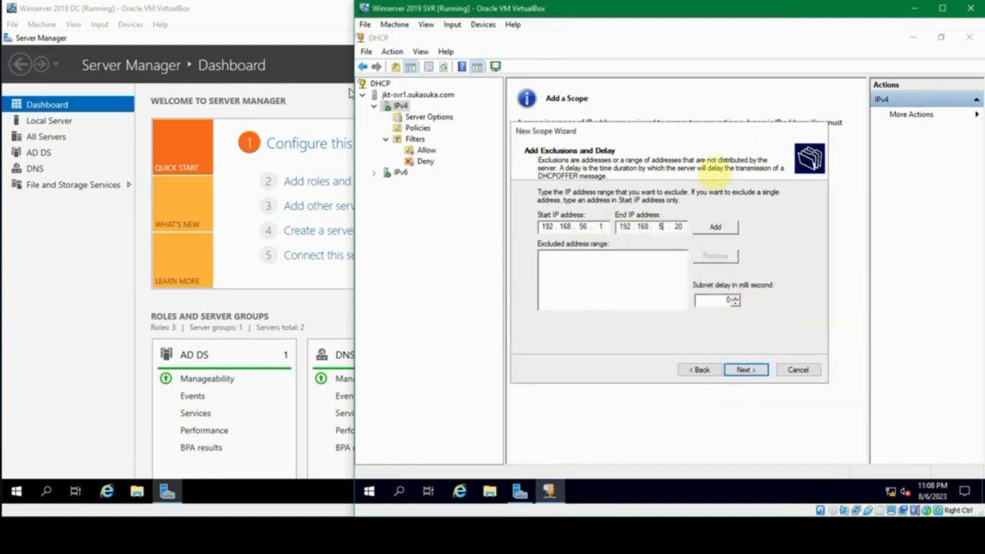
{"action": "left_click", "coordinate": [717, 228]}
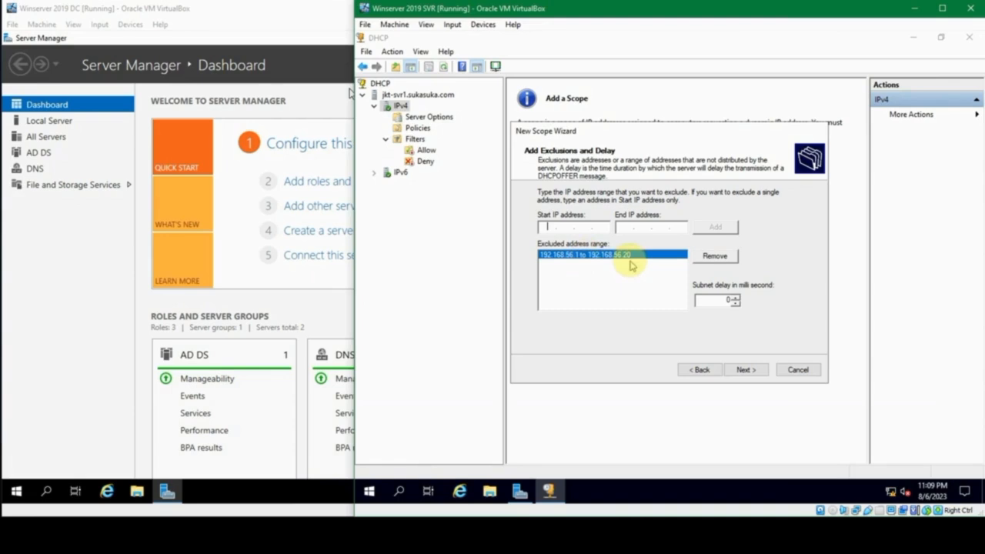
{"action": "left_click", "coordinate": [743, 370]}
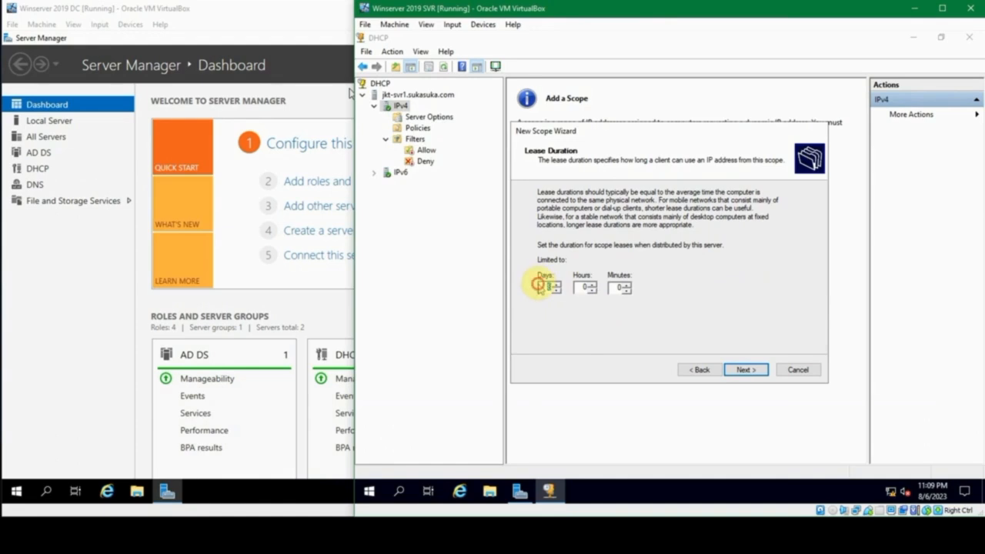
Check the lease duration fields, accept the duration, and choose to configure the scope's DHCP options now.
{"action": "left_click", "coordinate": [543, 286]}
{"action": "left_click", "coordinate": [616, 287]}
{"action": "left_click", "coordinate": [549, 287]}
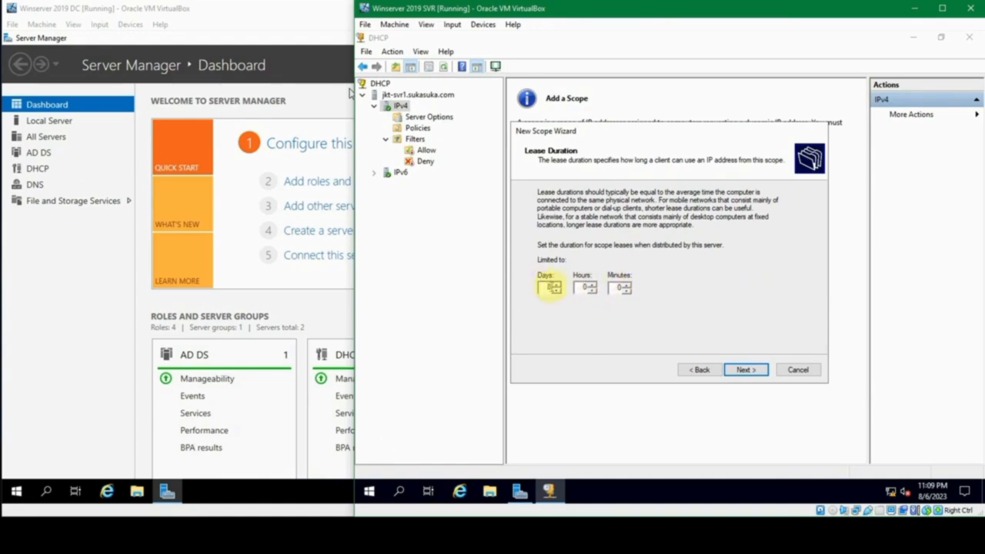
{"action": "left_click", "coordinate": [754, 369]}
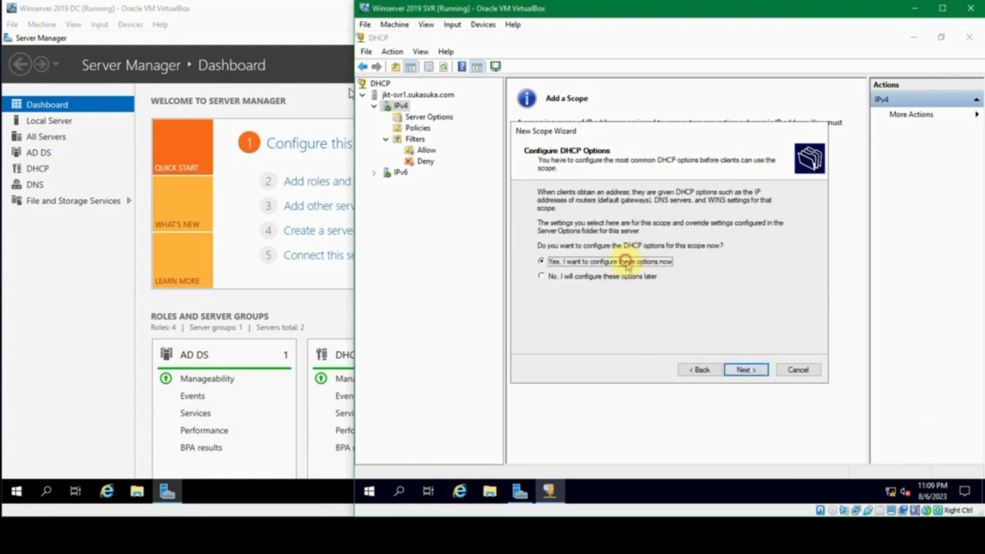
{"action": "left_click", "coordinate": [750, 369]}
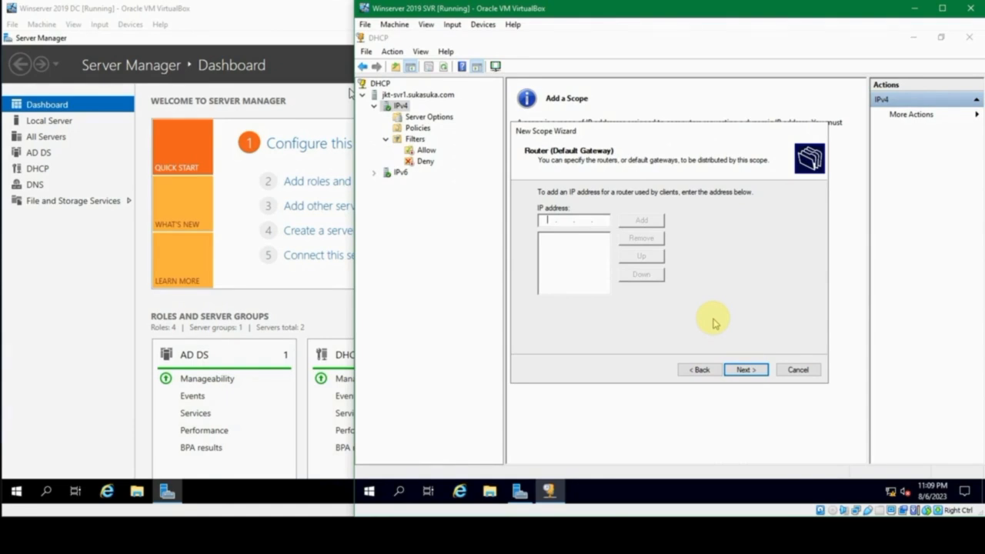
Add 192.168.56.1 as the scope's router (default gateway) and proceed to the domain name and DNS settings.
{"action": "type", "text": "192 . 168 . 56 . 1"}
{"action": "left_click", "coordinate": [646, 223]}
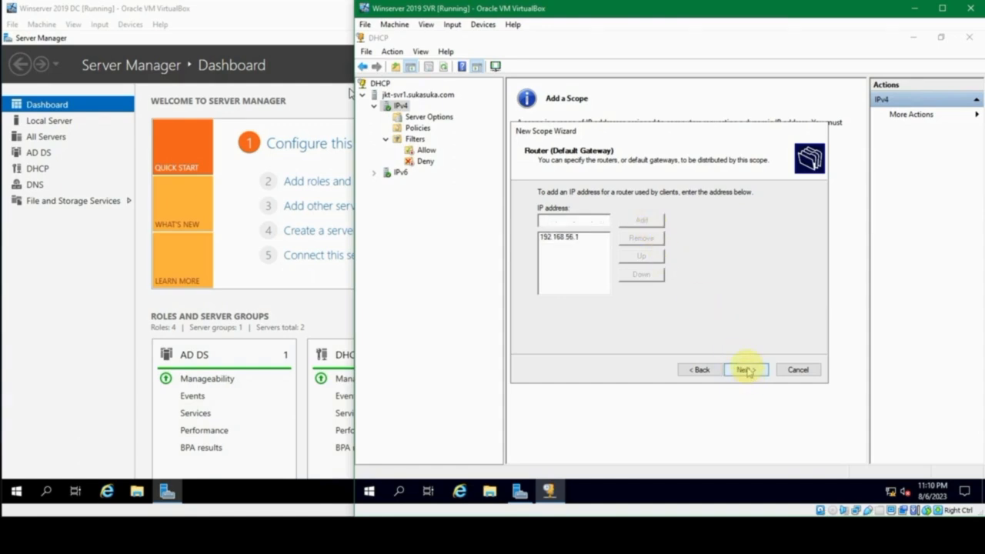
{"action": "left_click", "coordinate": [744, 369]}
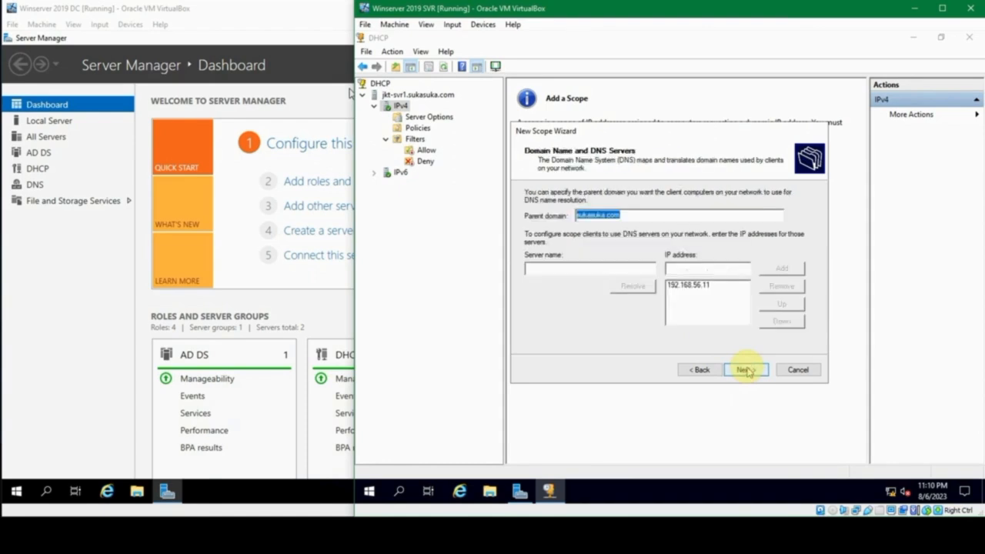
Review the parent domain and DNS server entries, keep sukasuka.com and 192.168.56.11, and proceed to the WINS servers.
{"action": "left_click", "coordinate": [645, 216]}
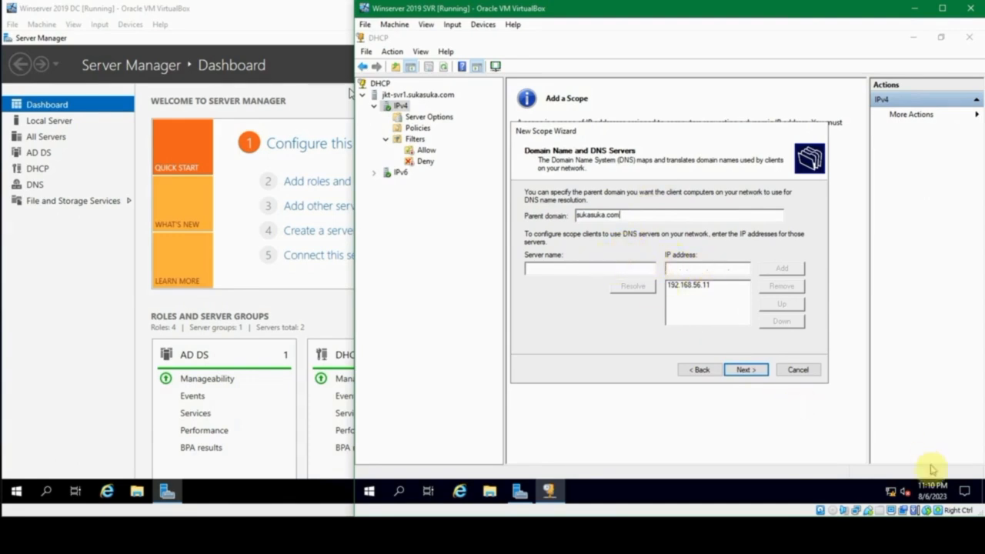
{"action": "left_click", "coordinate": [940, 536]}
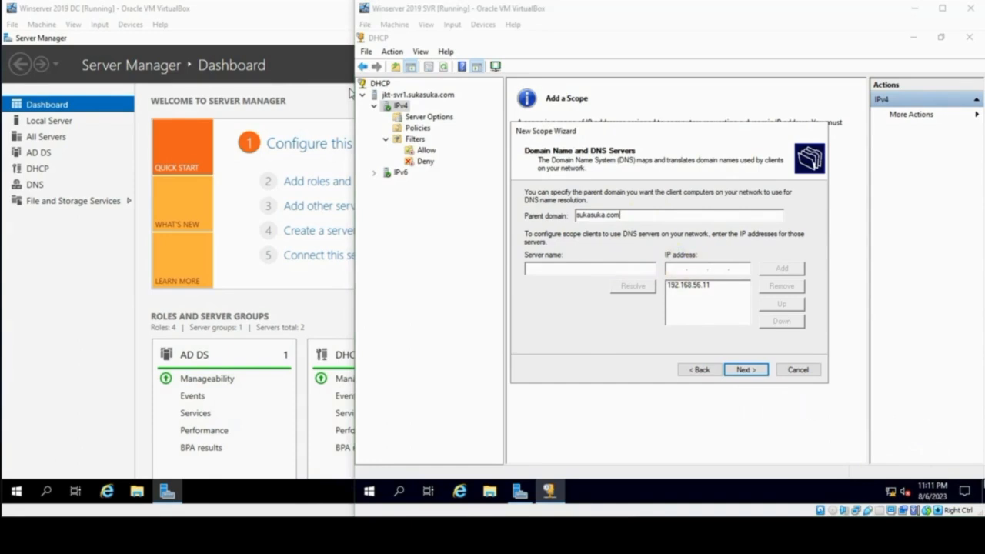
{"action": "left_click", "coordinate": [557, 340]}
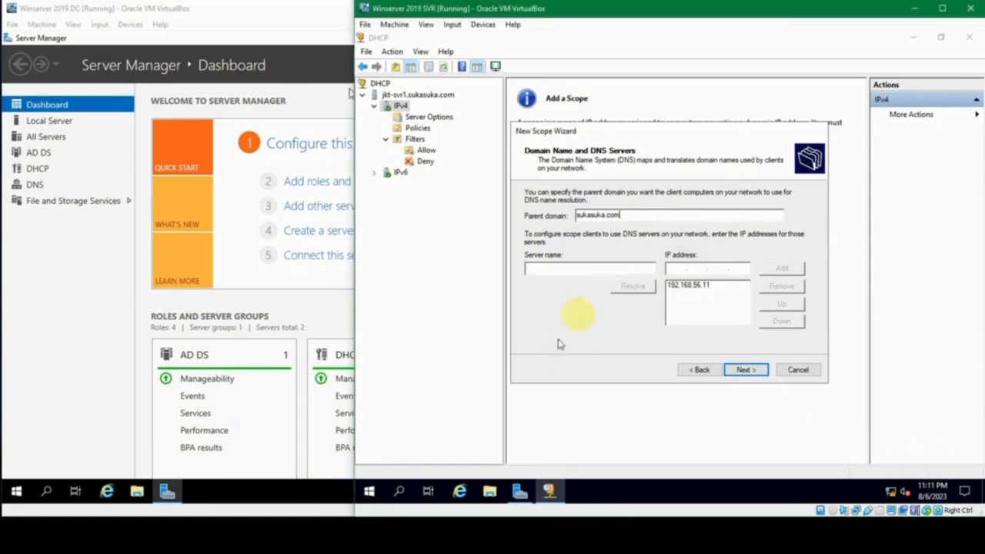
{"action": "left_click", "coordinate": [602, 263]}
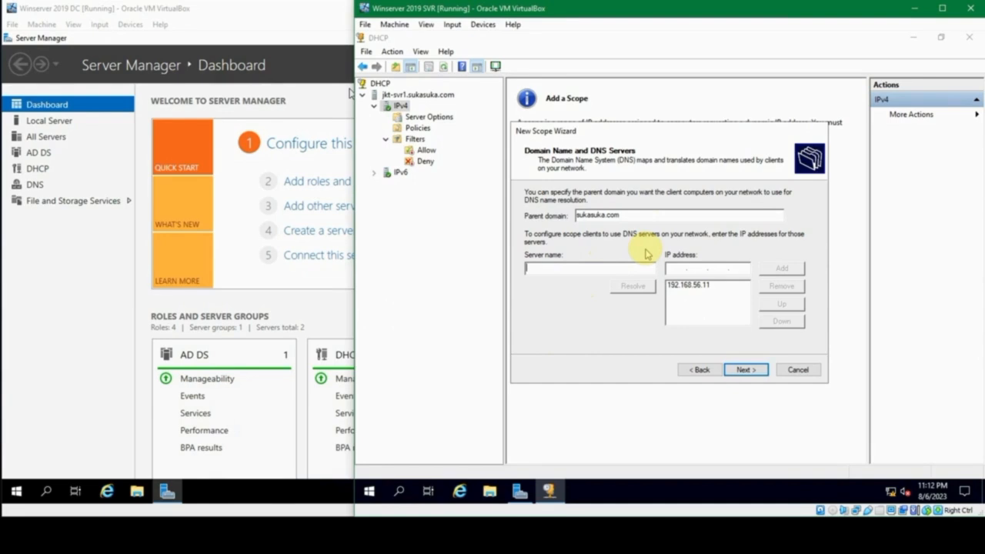
{"action": "left_click", "coordinate": [701, 285]}
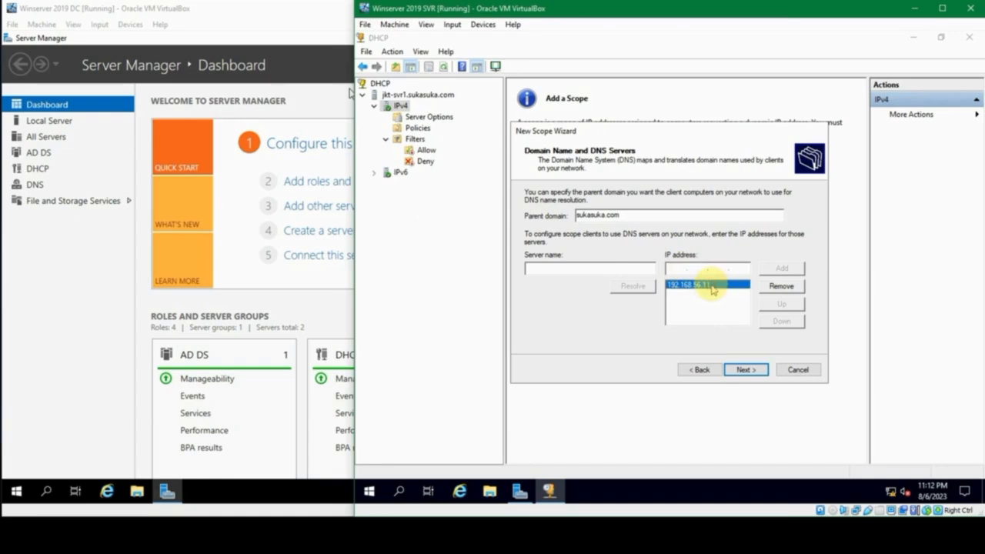
{"action": "left_click", "coordinate": [758, 370]}
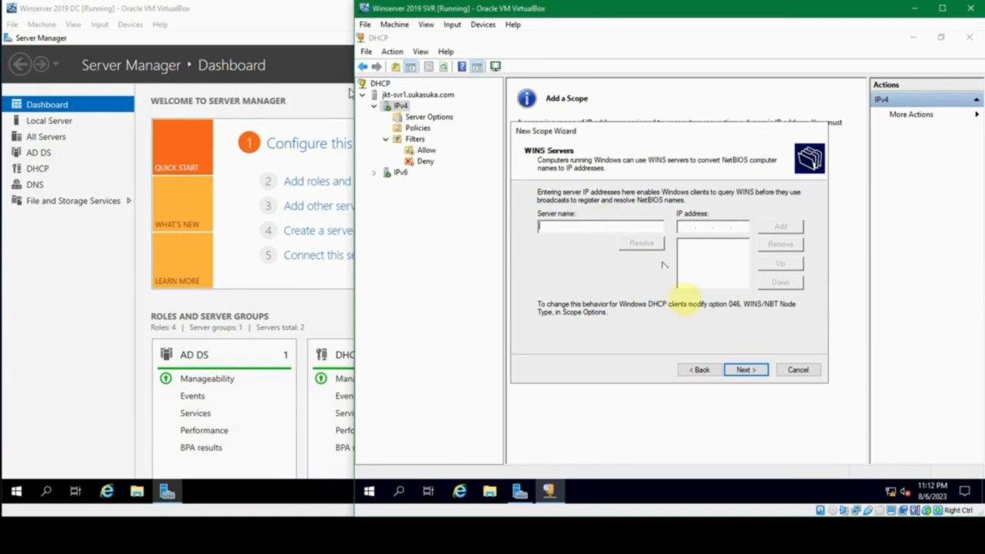
Skip the WINS servers, choose to activate the scope now, and finish the New Scope Wizard.
{"action": "left_click", "coordinate": [744, 369]}
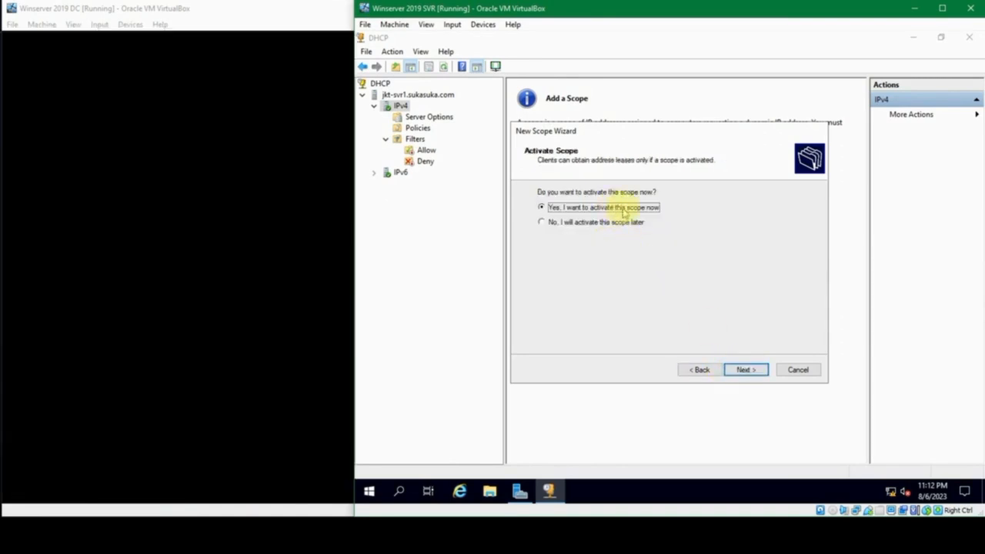
{"action": "left_click", "coordinate": [745, 369]}
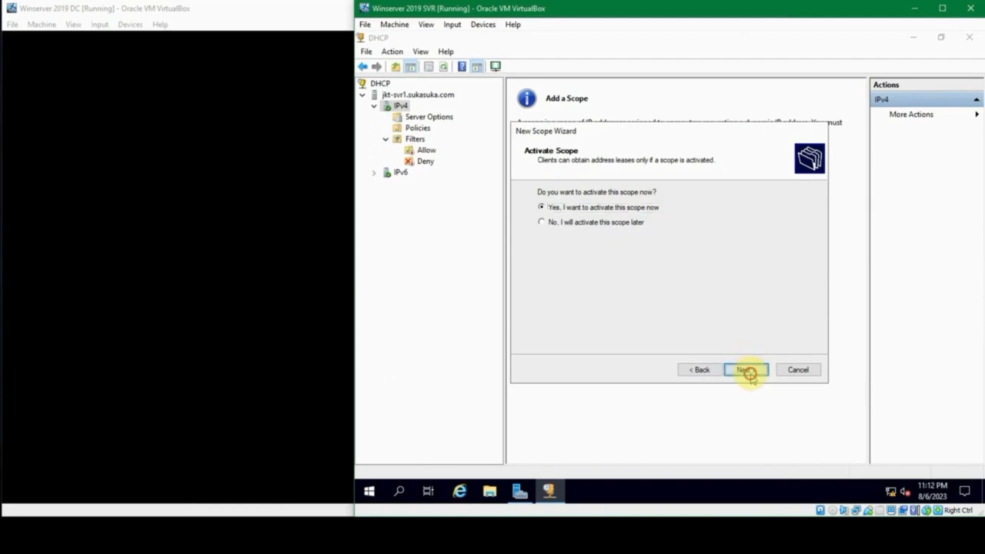
{"action": "left_click", "coordinate": [746, 370]}
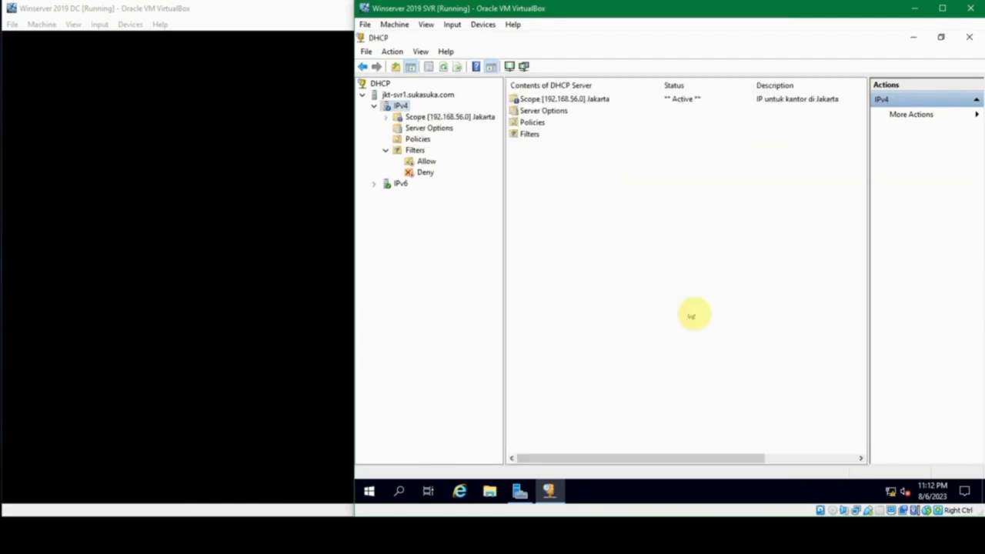
Expand the new Jakarta scope under IPv4 and open its properties to check the name, address range and description.
{"action": "left_click", "coordinate": [386, 117]}
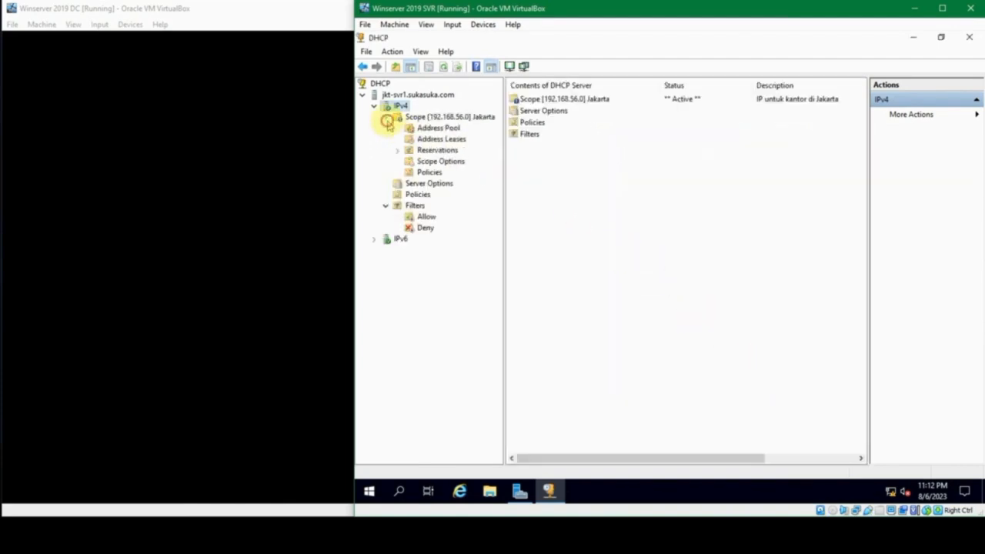
{"action": "left_click", "coordinate": [442, 118]}
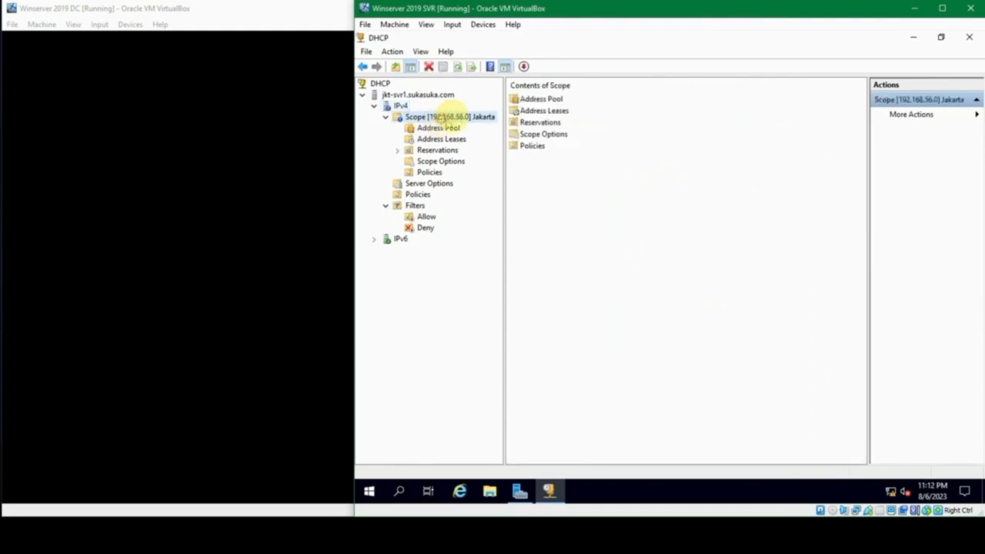
{"action": "right_click", "coordinate": [484, 121]}
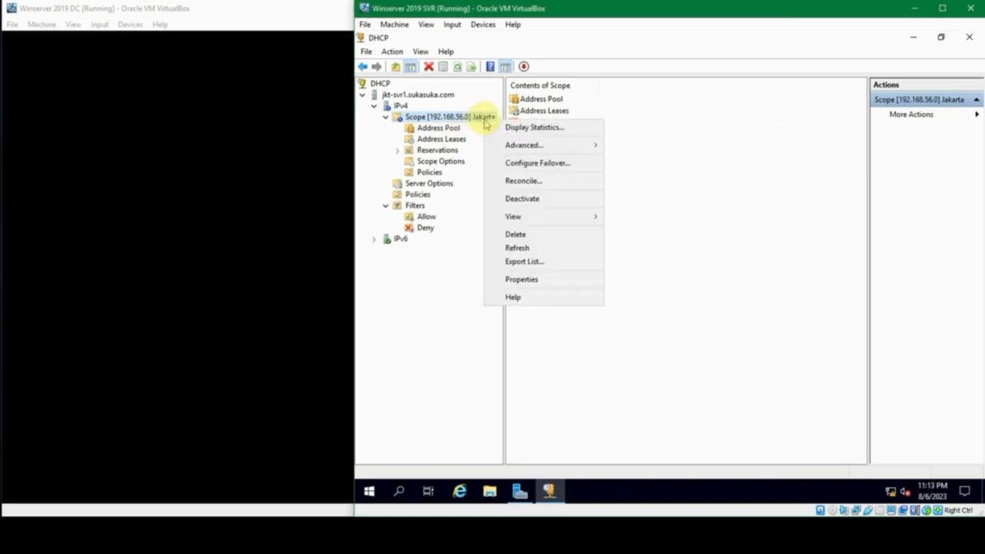
{"action": "left_click", "coordinate": [538, 279]}
{"action": "left_click", "coordinate": [652, 198]}
{"action": "left_click_drag", "start_coordinate": [651, 197], "coordinate": [572, 195]}
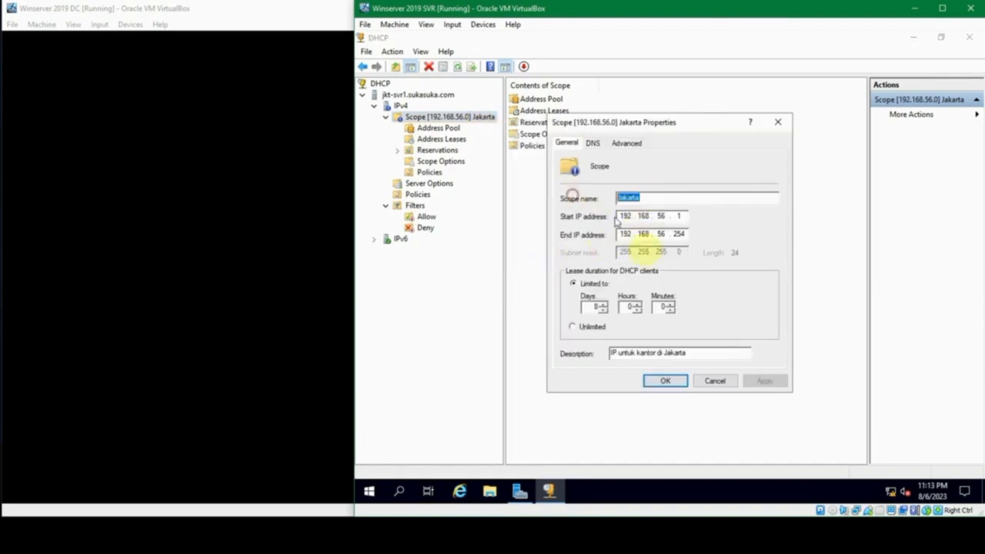
{"action": "left_click", "coordinate": [687, 351]}
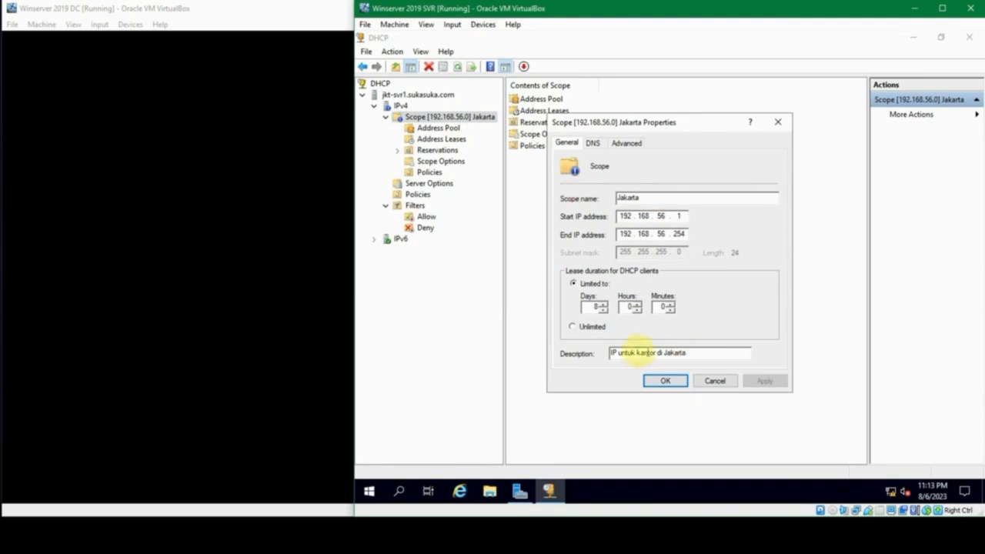
Rename the scope to Jakarta 1 and extend its description to "IP untuk kantor di Jakarta kelompok 1".
{"action": "left_click_drag", "start_coordinate": [663, 198], "coordinate": [550, 198]}
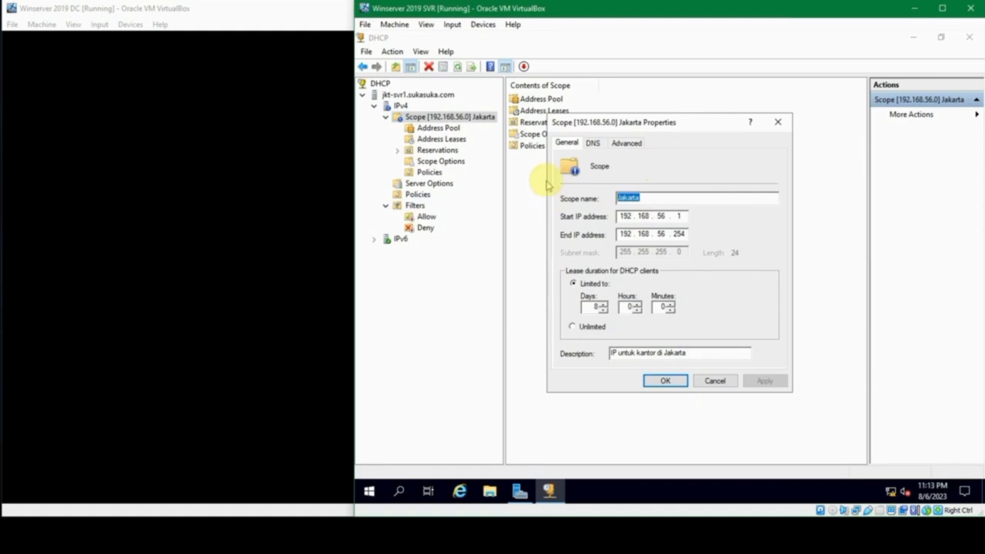
{"action": "type", "text": "P"}
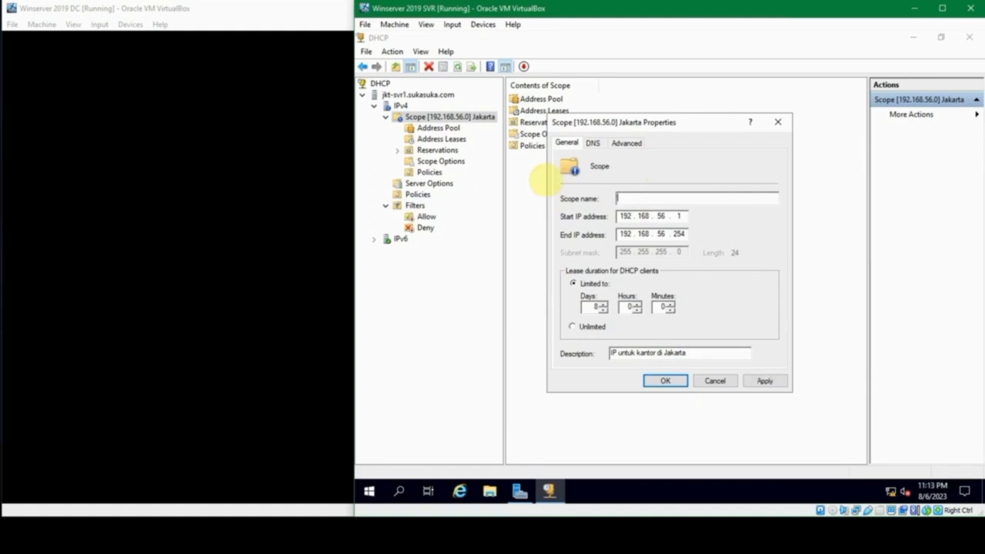
{"action": "type", "text": "Jakarta 1"}
{"action": "left_click", "coordinate": [688, 354]}
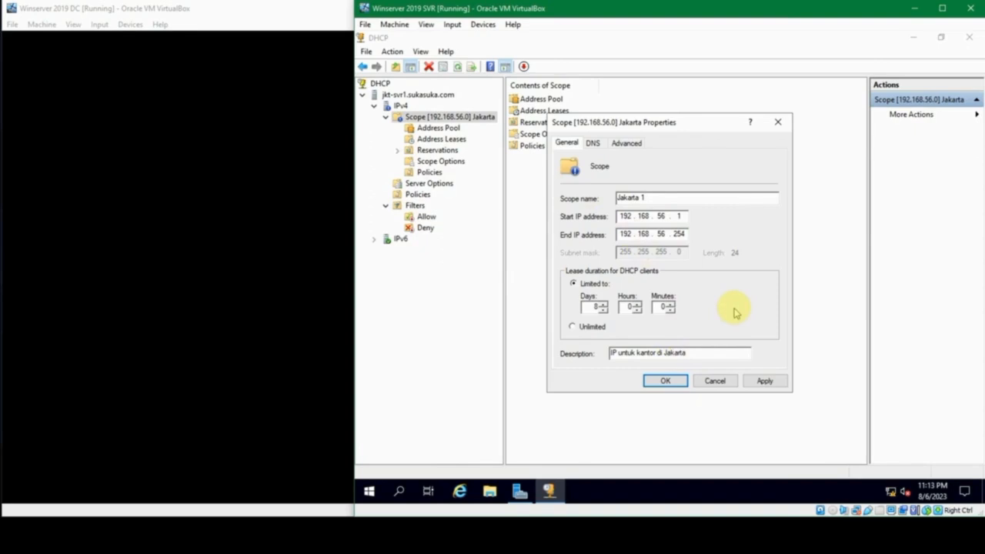
{"action": "type", "text": "Kelompok 1"}
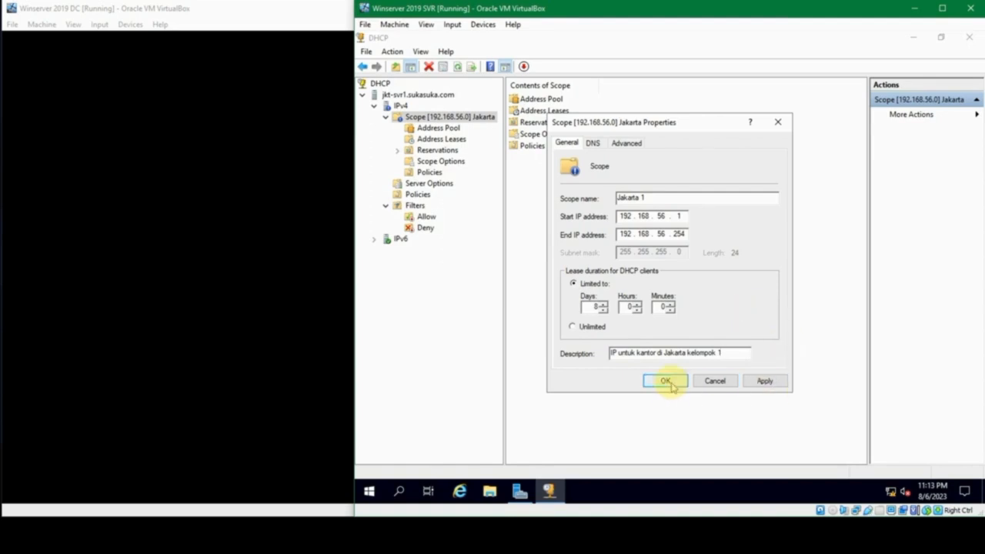
Check the scope's DNS and Advanced settings, save the changed properties, and widen the console tree to fit the scope name.
{"action": "left_click", "coordinate": [592, 145]}
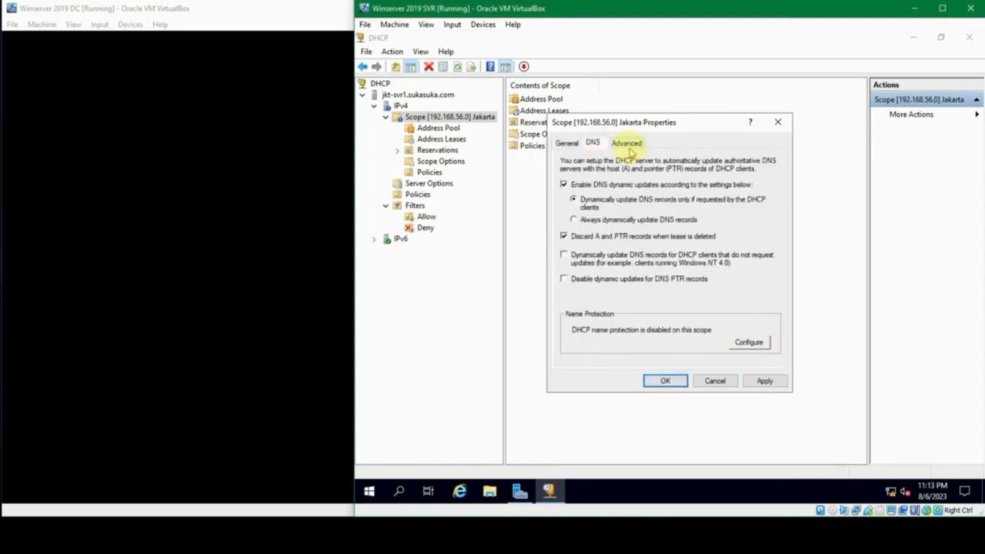
{"action": "left_click", "coordinate": [627, 145]}
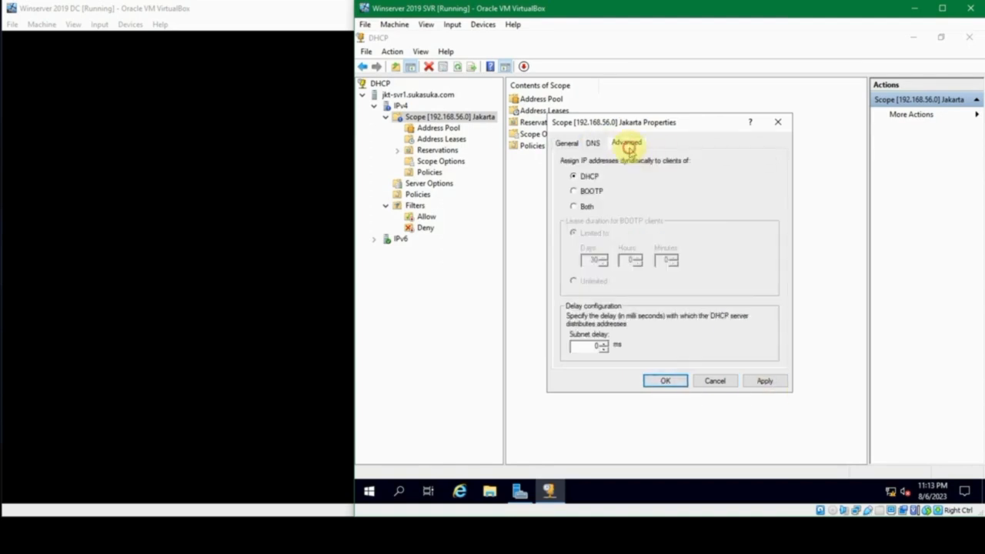
{"action": "left_click", "coordinate": [566, 144]}
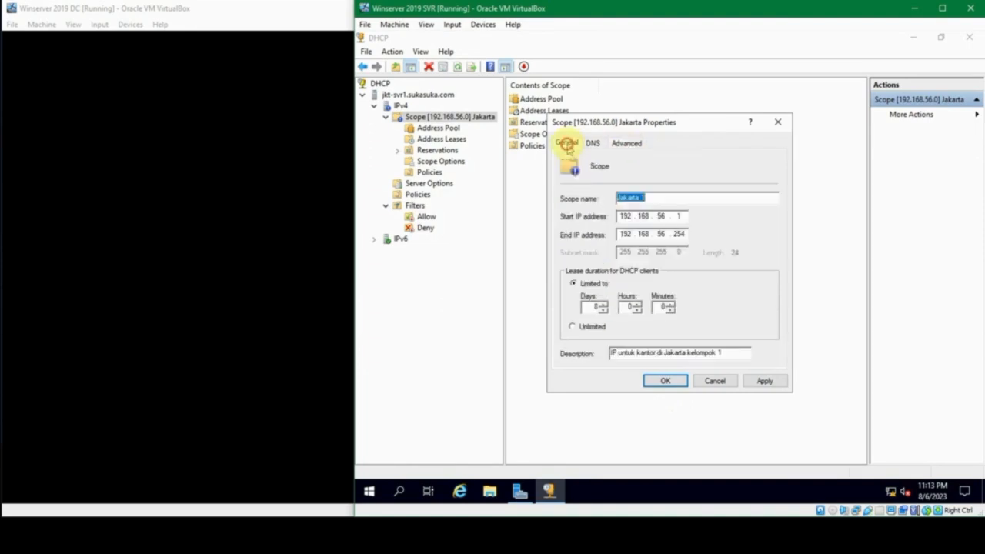
{"action": "left_click", "coordinate": [665, 380]}
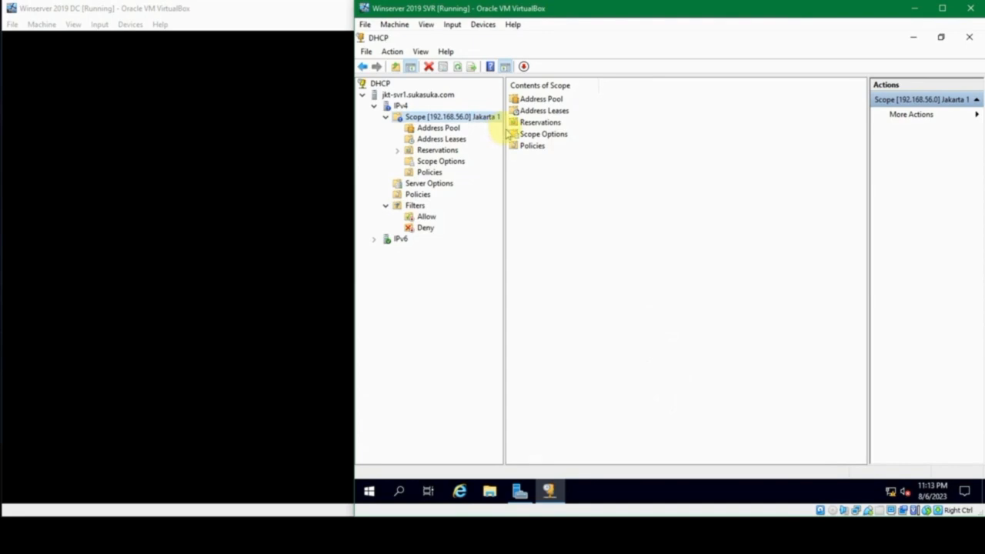
{"action": "mouse_move", "coordinate": [504, 128]}
{"action": "left_mouse_down"}
{"action": "mouse_move", "coordinate": [539, 121]}
{"action": "mouse_move", "coordinate": [521, 126]}
{"action": "left_mouse_up"}
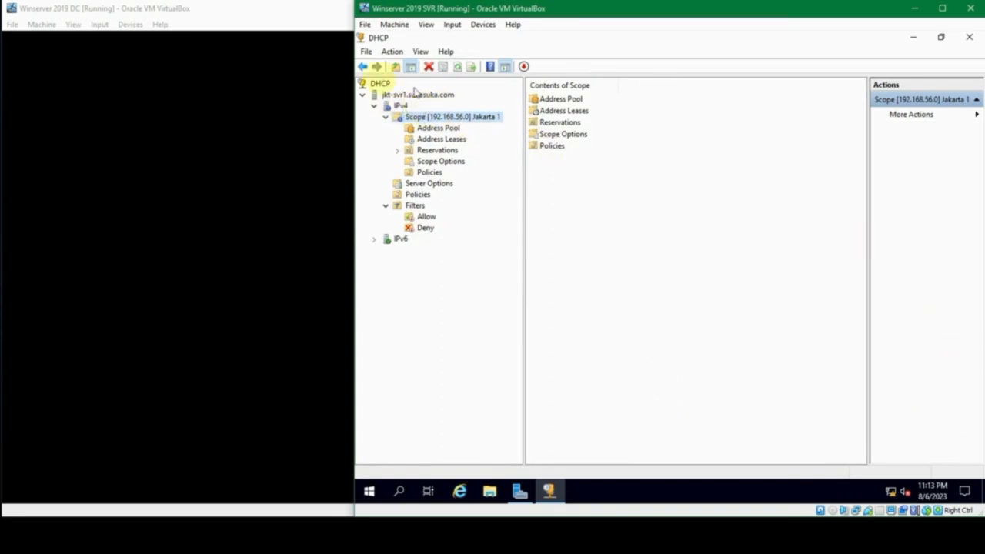
Start a new IPv4 scope named Jakarta 2 with the description "Kelompok IP Jakarta 2" and proceed to its address range.
{"action": "right_click", "coordinate": [399, 107]}
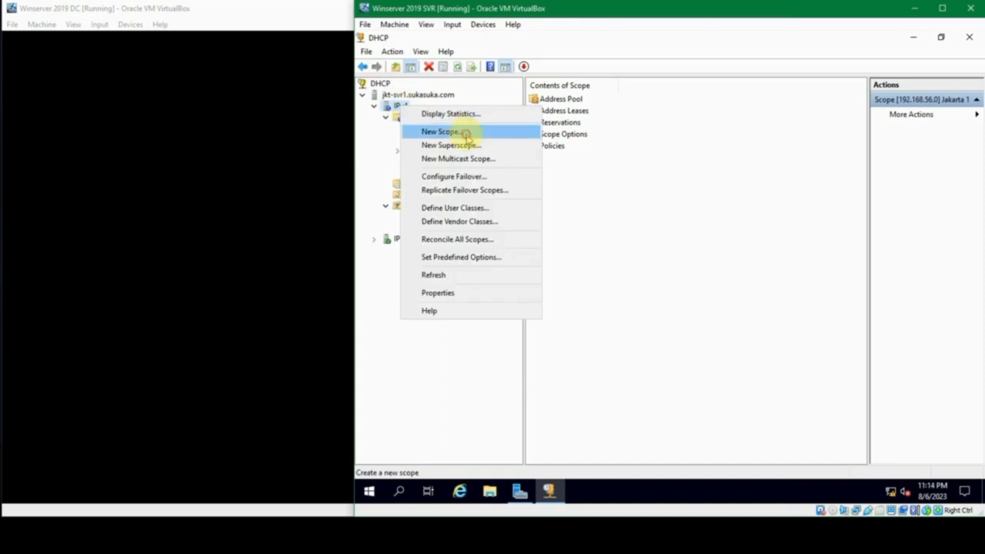
{"action": "left_click", "coordinate": [441, 132]}
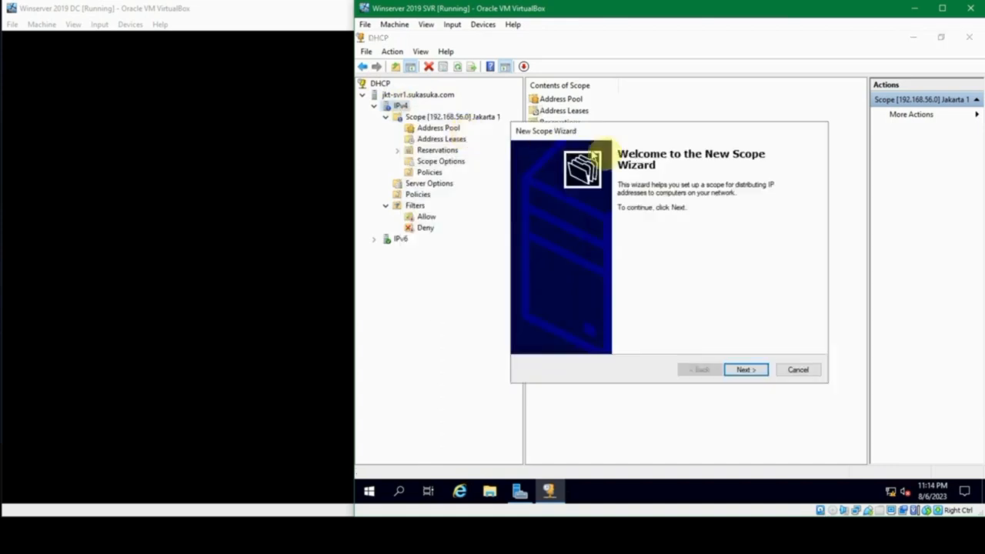
{"action": "left_click", "coordinate": [740, 369]}
{"action": "left_click_drag", "start_coordinate": [615, 136], "coordinate": [586, 154]}
{"action": "type", "text": "Jakarta 2"}
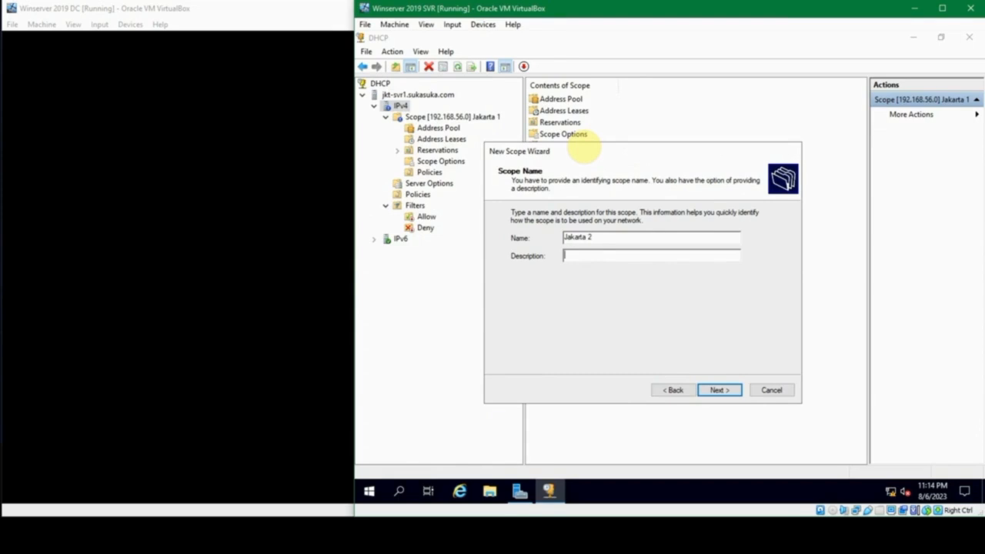
{"action": "type", "text": "Kelompok IP Jakarta 2"}
{"action": "key", "text": "Return"}
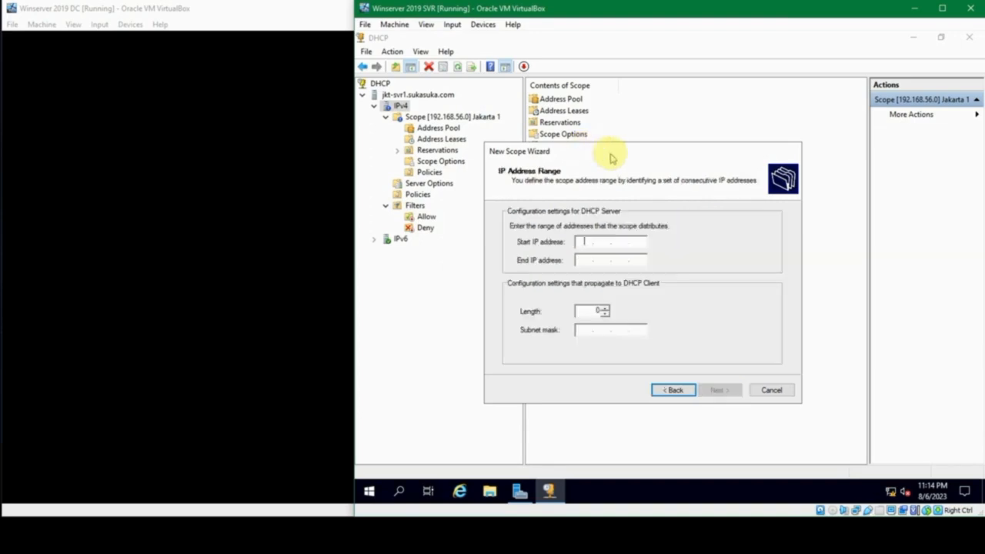
Set the Jakarta 2 scope's address range from 192.168.57.2 to 192.168.57.254 and proceed to the exclusions.
{"action": "type", "text": "192 . 168 . 57 . 1"}
{"action": "key", "text": "Tab"}
{"action": "type", "text": "192 . 168 . 57 . 254"}
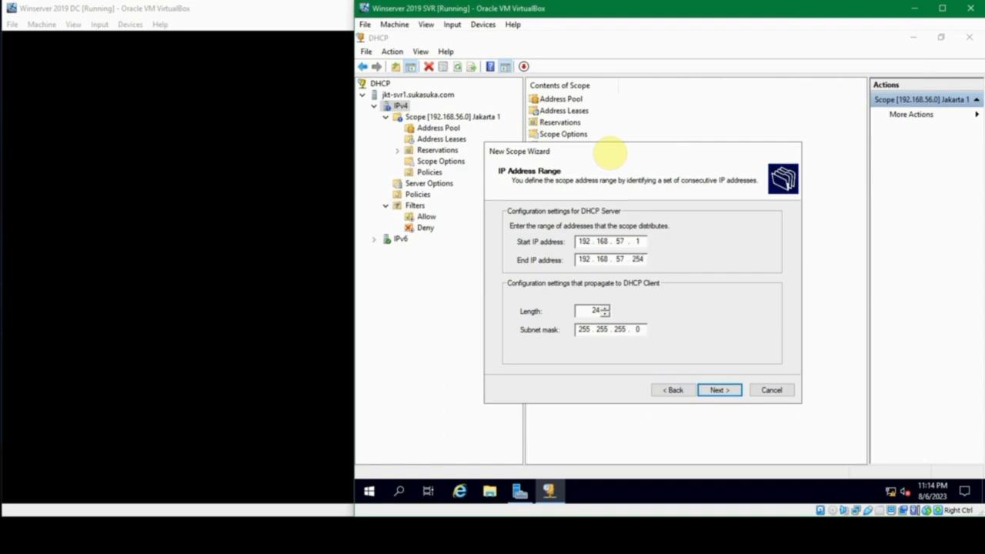
{"action": "left_click", "coordinate": [634, 241]}
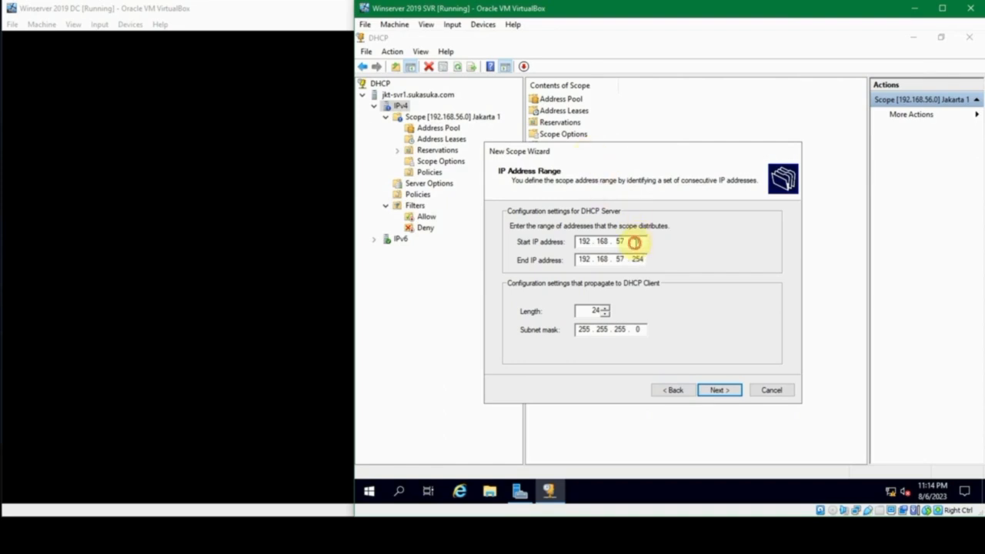
{"action": "type", "text": "2"}
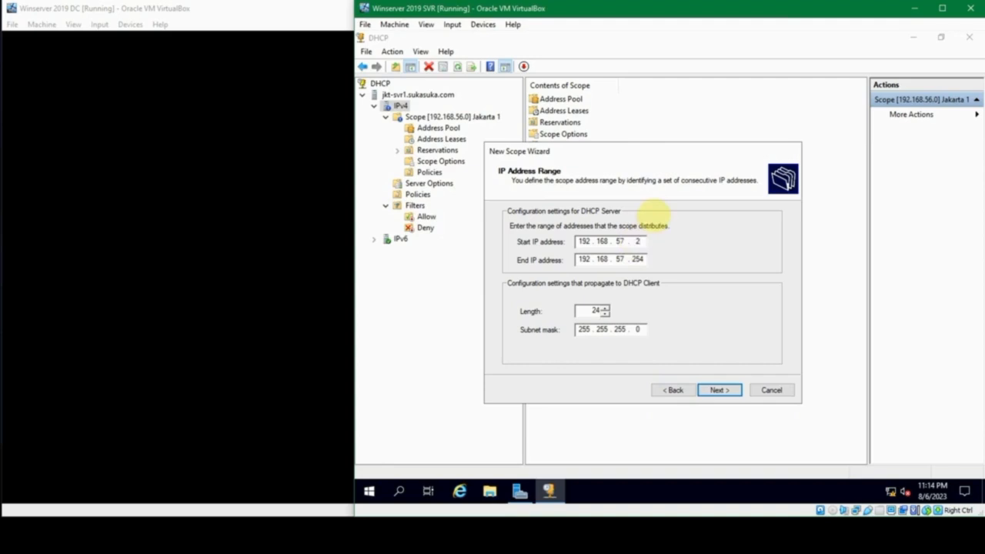
{"action": "left_click", "coordinate": [716, 390]}
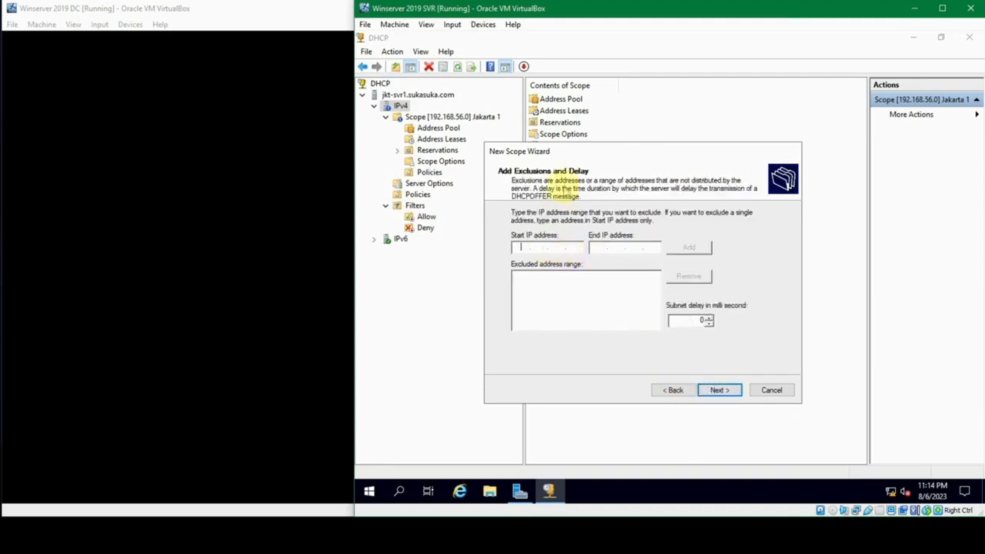
Try to exclude the address range 192.168.57.1 to 192.168.57.100 from the Jakarta 2 scope.
{"action": "type", "text": "192."}
{"action": "type", "text": "168"}
{"action": "type", "text": "192 . "}
{"action": "type", "text": "168 . "}
{"action": "type", "text": "57 "}
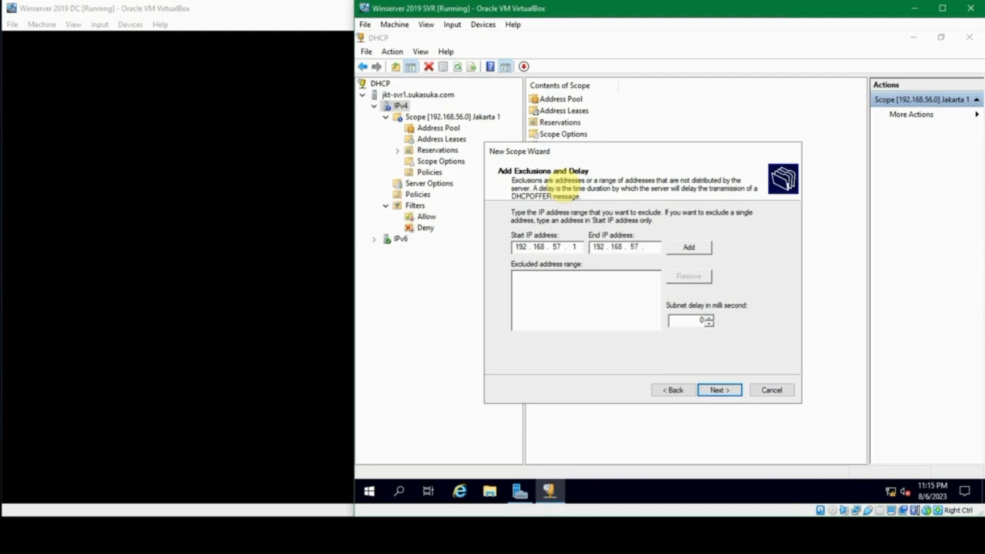
{"action": "type", "text": ". 100"}
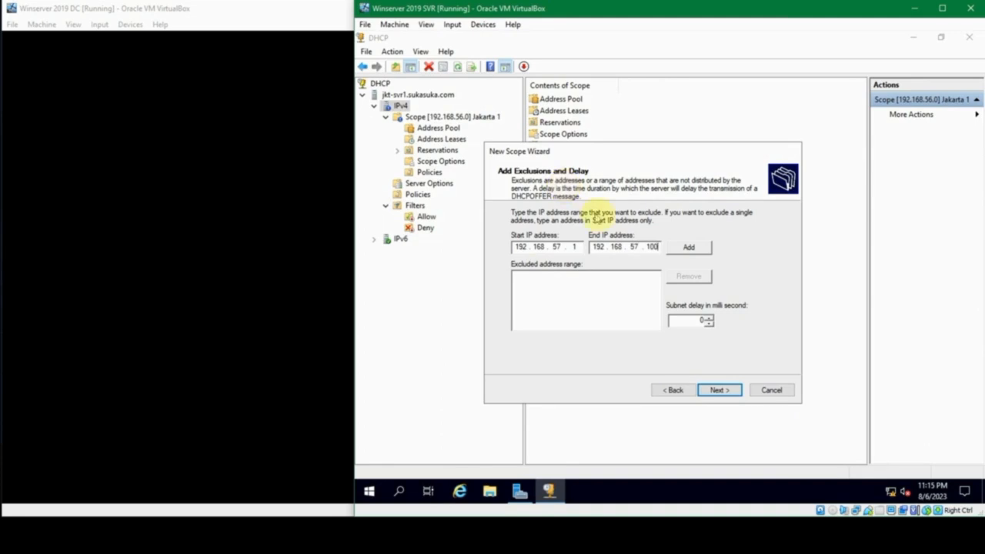
{"action": "left_click", "coordinate": [688, 246]}
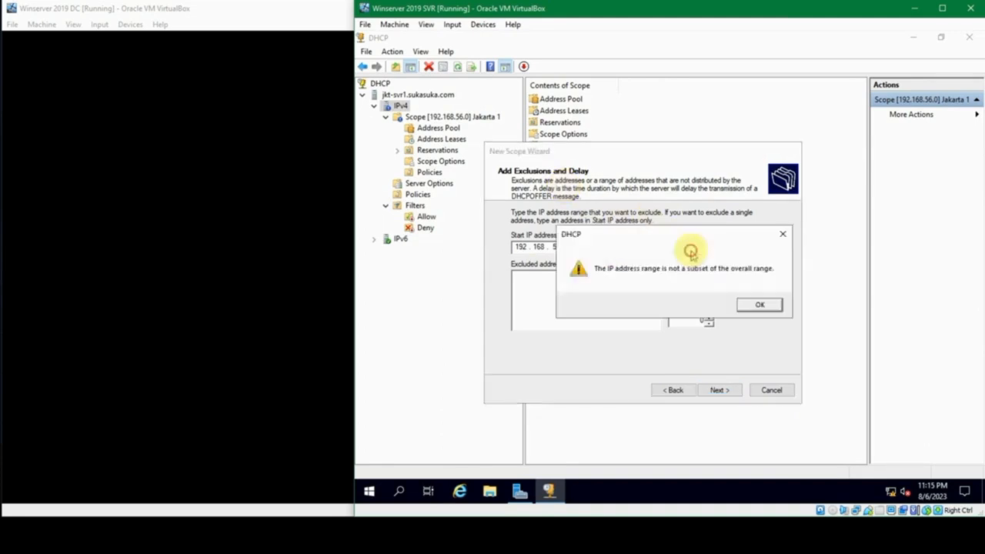
{"action": "left_click", "coordinate": [754, 304]}
Shorten the exclusion's end address to 192.168.57.10, try to add it, and check the scope's address range.
{"action": "left_click", "coordinate": [650, 247]}
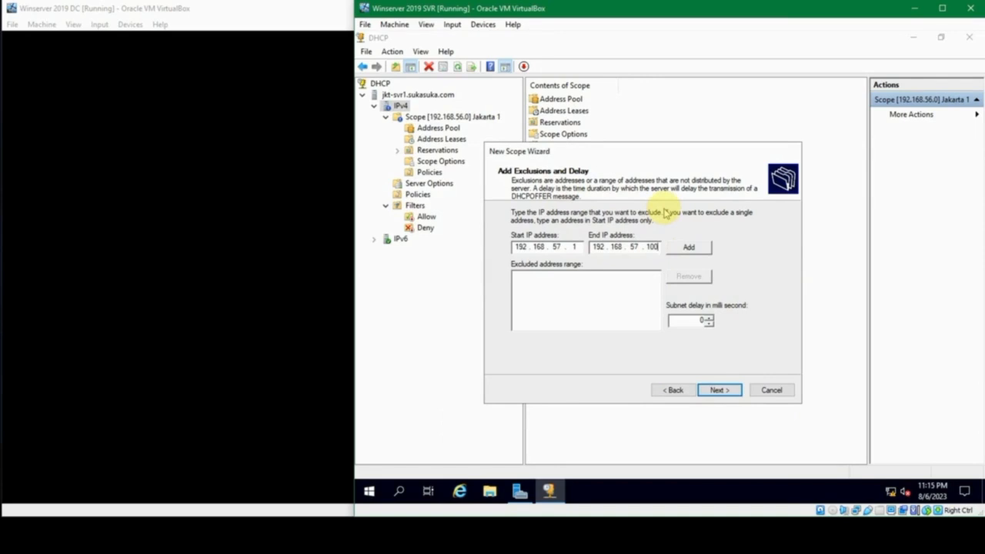
{"action": "key", "text": "BackSpace"}
{"action": "left_click", "coordinate": [688, 248]}
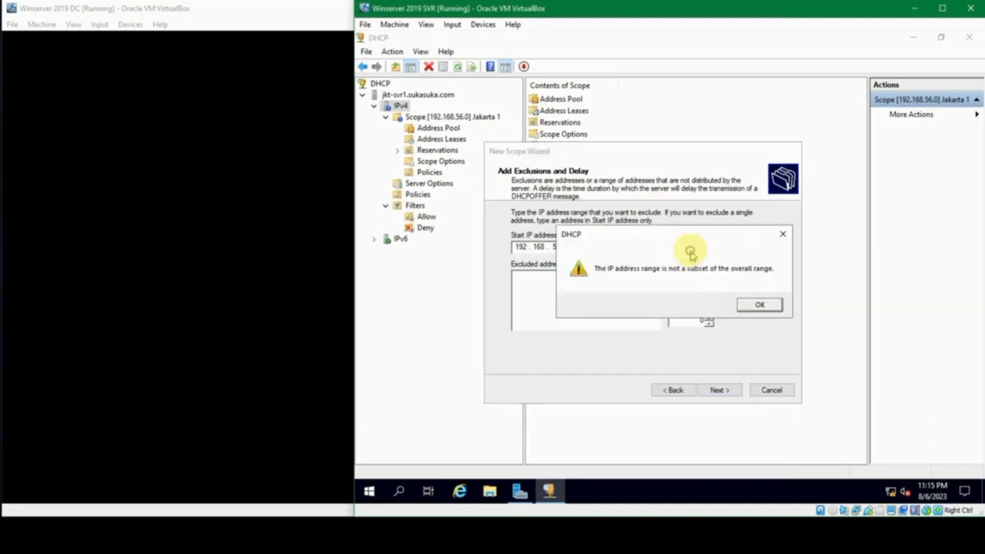
{"action": "left_click", "coordinate": [760, 304]}
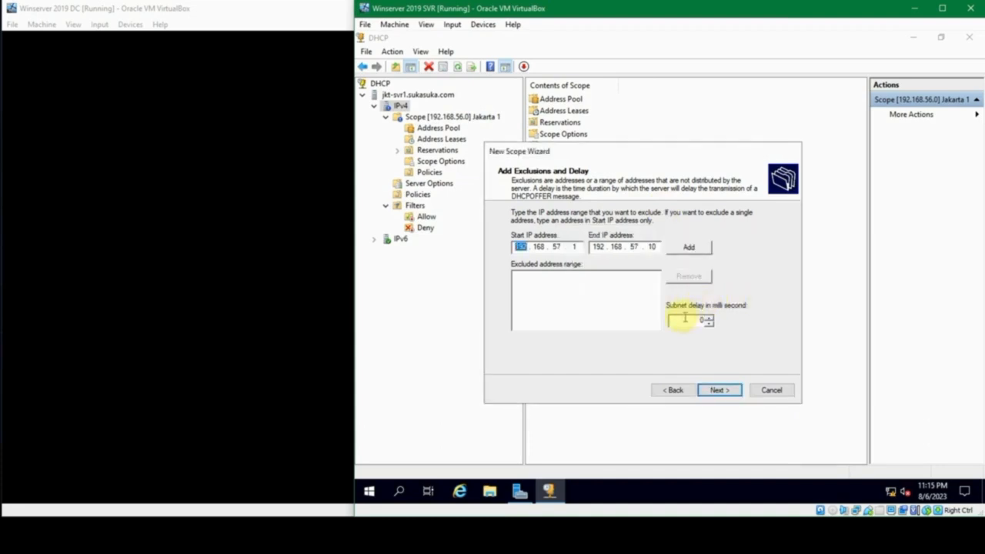
{"action": "left_click", "coordinate": [681, 388]}
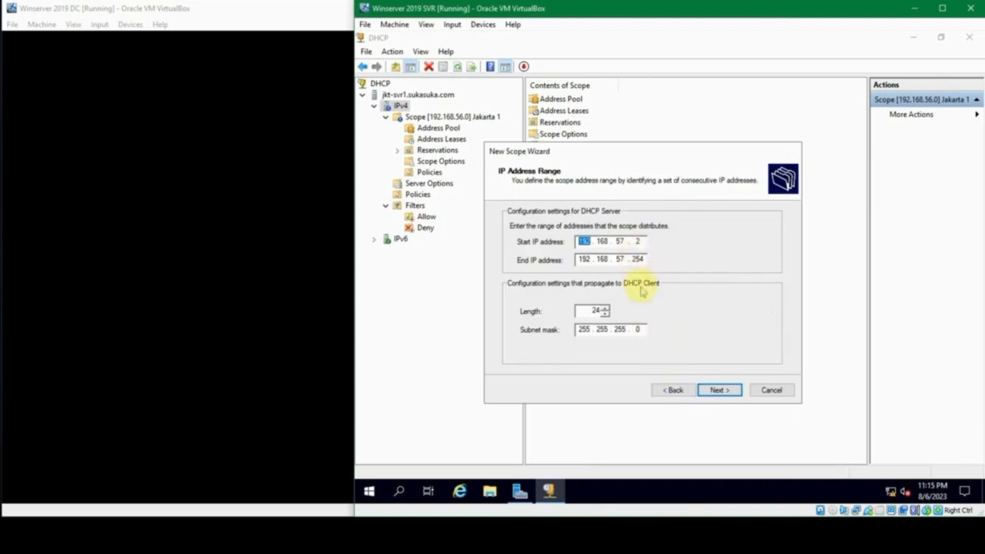
{"action": "left_click", "coordinate": [715, 390]}
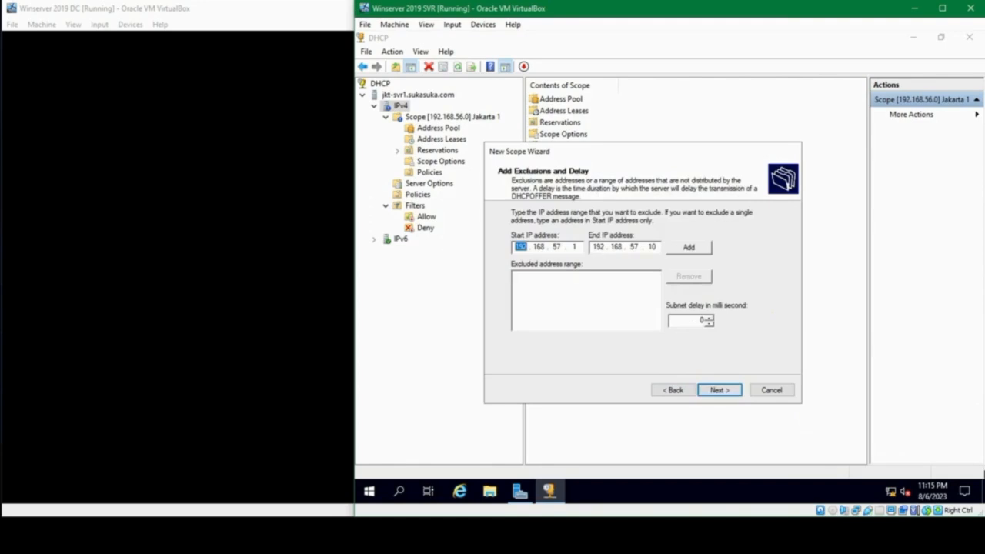
Change the exclusion's start address to 192.168.57.2 and add the excluded range 192.168.57.2 to 192.168.57.10.
{"action": "left_click", "coordinate": [576, 246]}
{"action": "key", "text": "BackSpace"}
{"action": "type", "text": "2"}
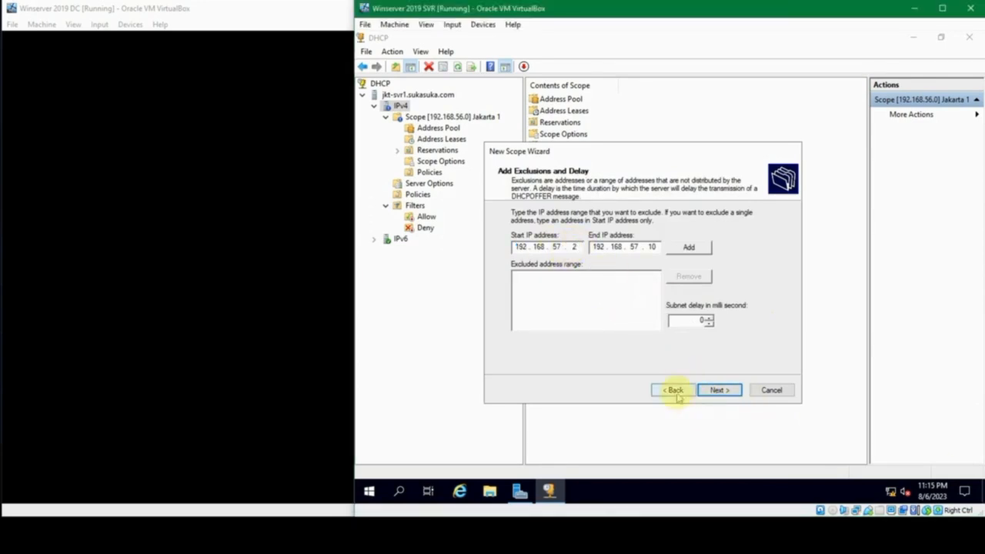
{"action": "left_click", "coordinate": [675, 391]}
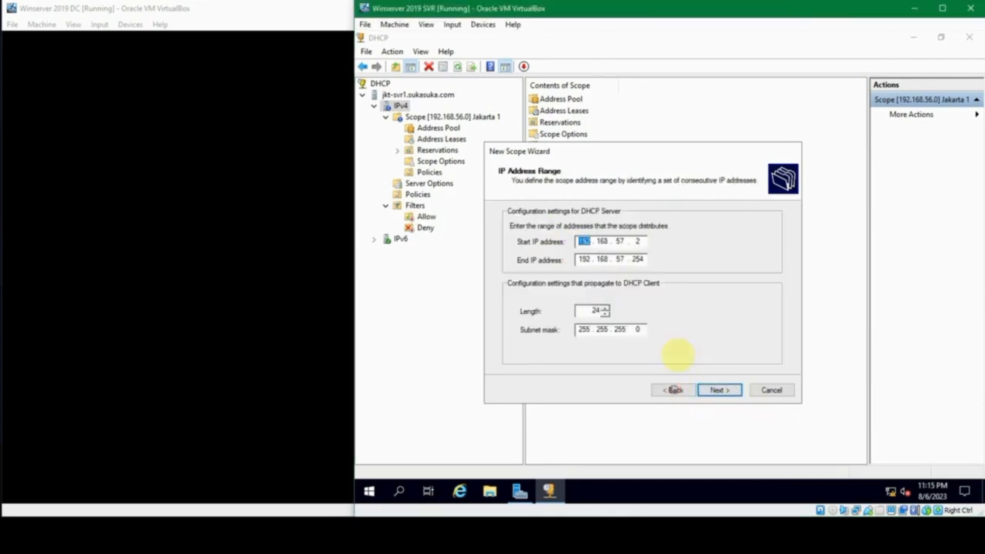
{"action": "left_click", "coordinate": [717, 390]}
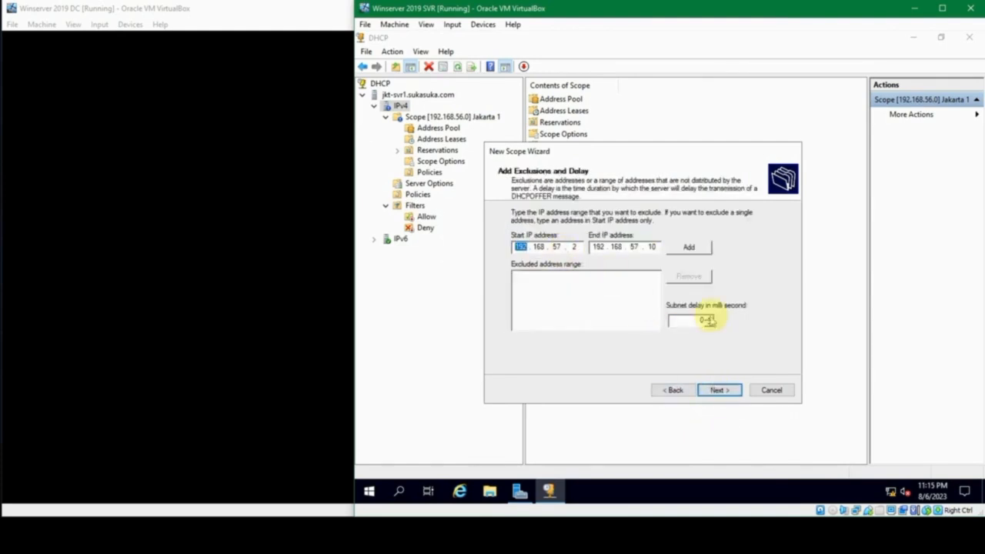
{"action": "left_click", "coordinate": [651, 246]}
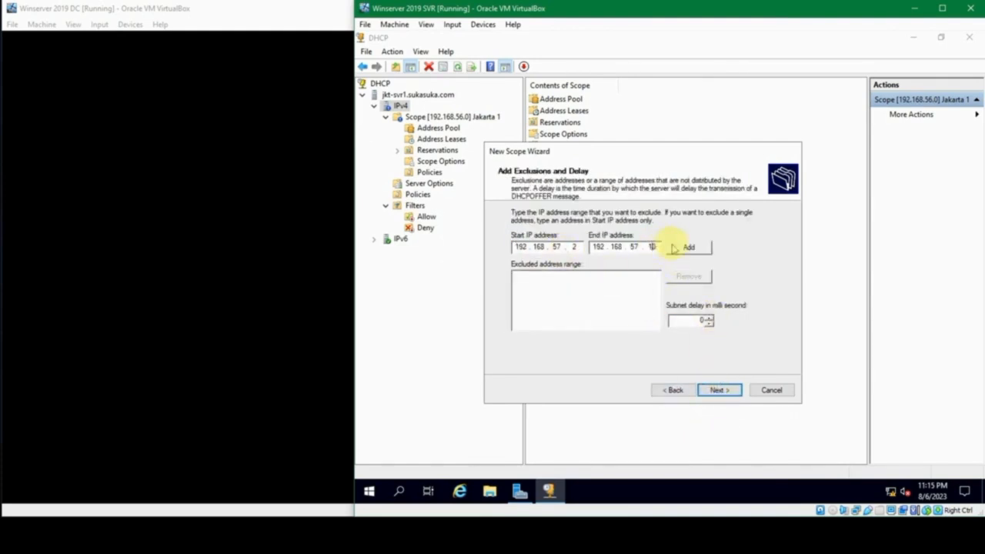
{"action": "type", "text": "0"}
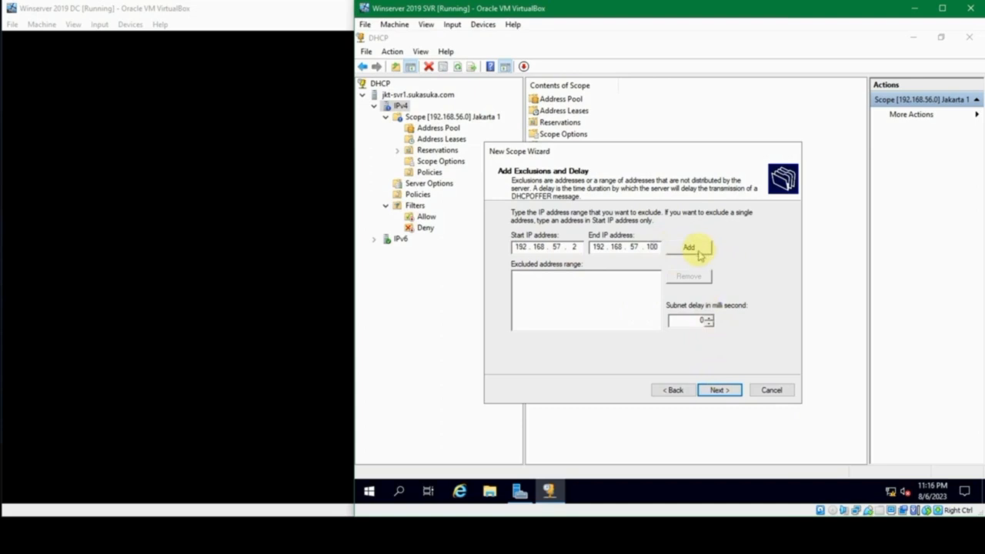
{"action": "key", "text": "BackSpace"}
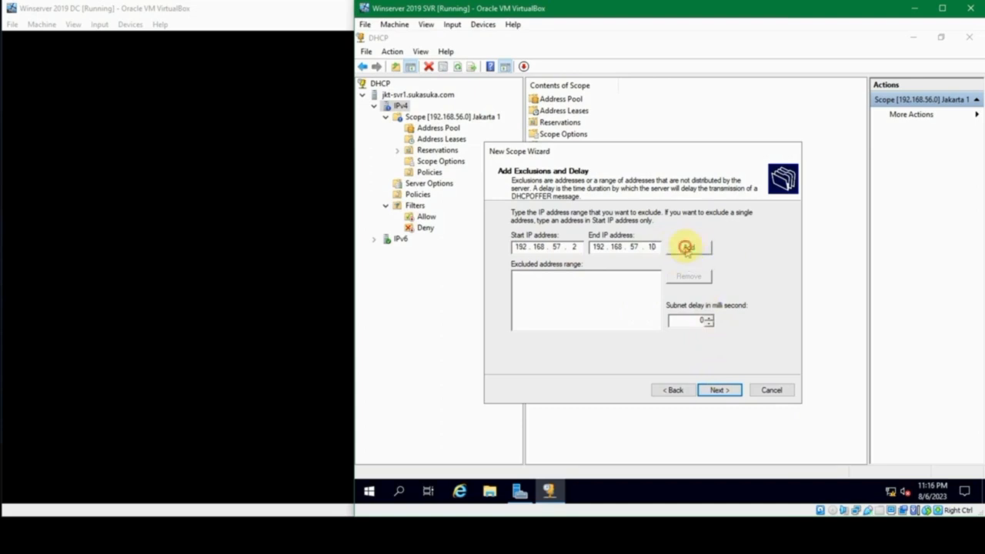
{"action": "left_click", "coordinate": [688, 248]}
{"action": "left_click", "coordinate": [717, 390]}
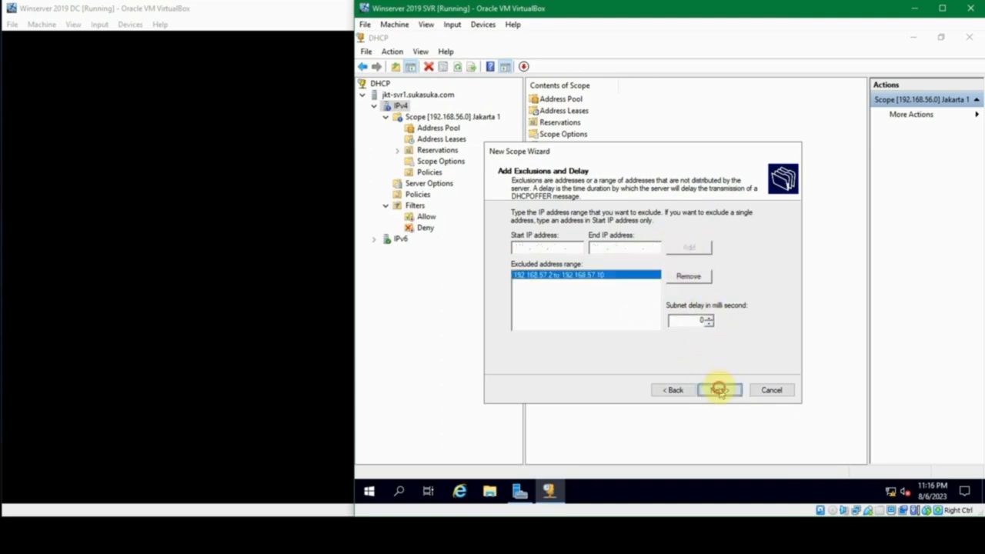
Keep the default lease duration and add 192.168.57.1 as the default gateway of the Jakarta 2 scope.
{"action": "left_click", "coordinate": [717, 390]}
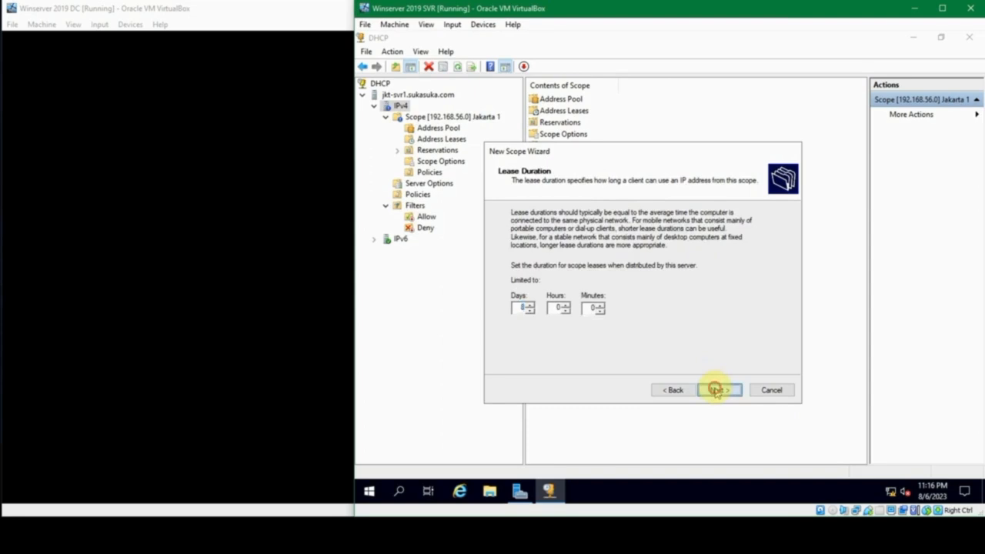
{"action": "left_click", "coordinate": [717, 390]}
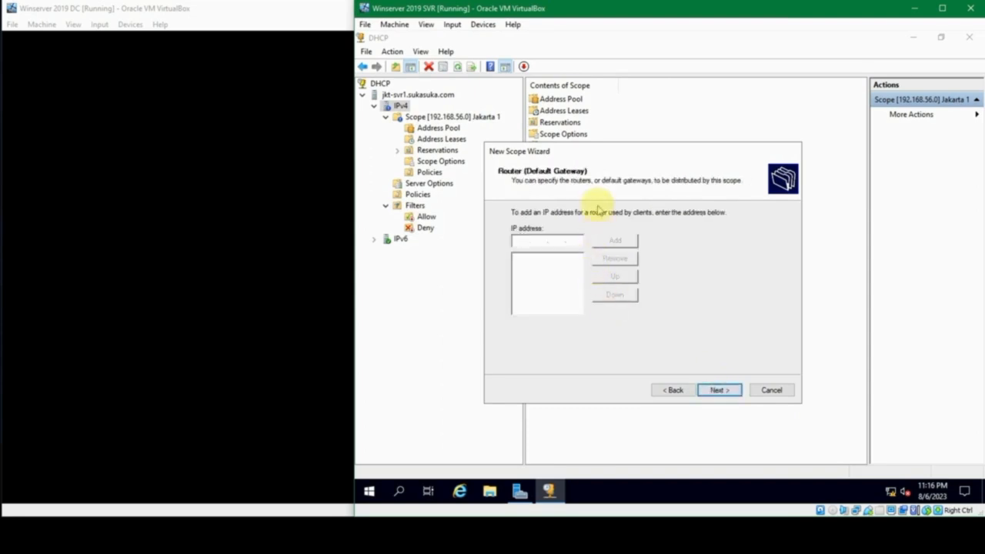
{"action": "type", "text": "192.168.57.1"}
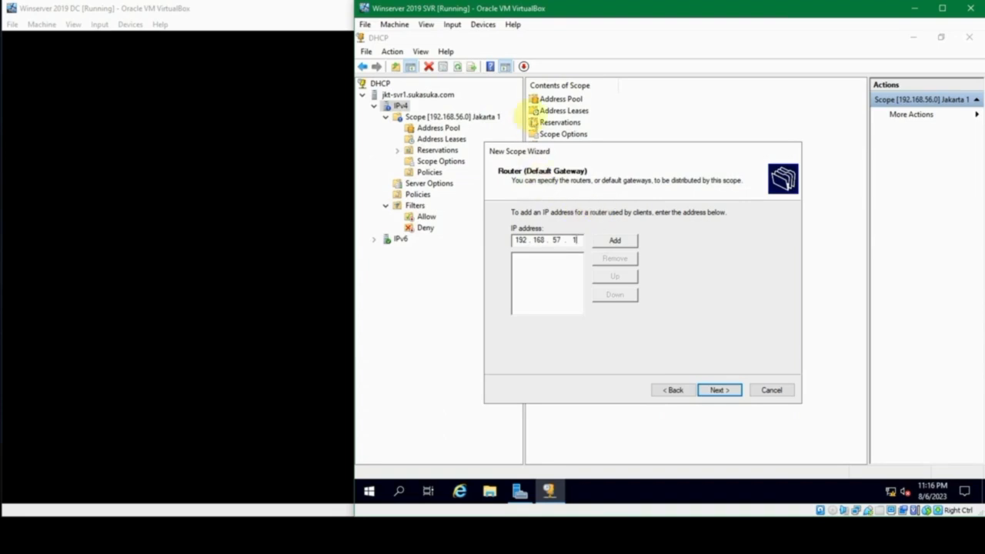
{"action": "left_click", "coordinate": [615, 240]}
{"action": "left_click", "coordinate": [713, 396]}
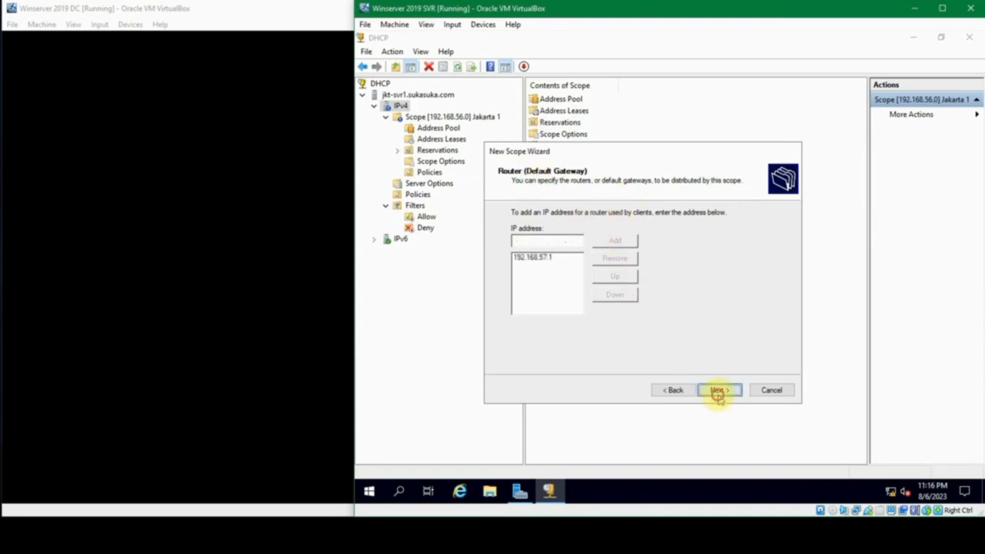
Accept the default DNS, WINS and activation settings and finish creating the Jakarta 2 scope.
{"action": "left_click", "coordinate": [716, 394]}
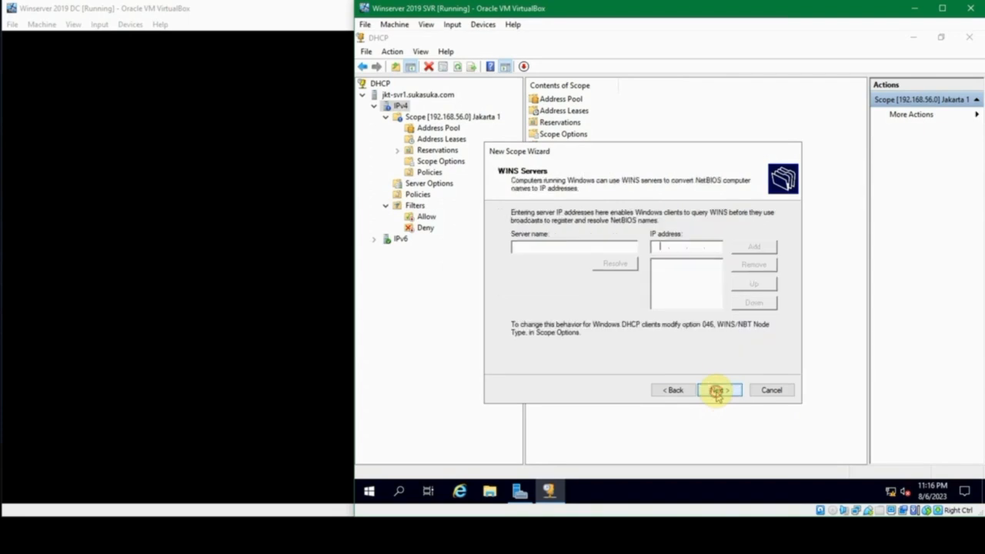
{"action": "left_click", "coordinate": [717, 395]}
{"action": "left_click", "coordinate": [716, 395]}
{"action": "left_click", "coordinate": [718, 390]}
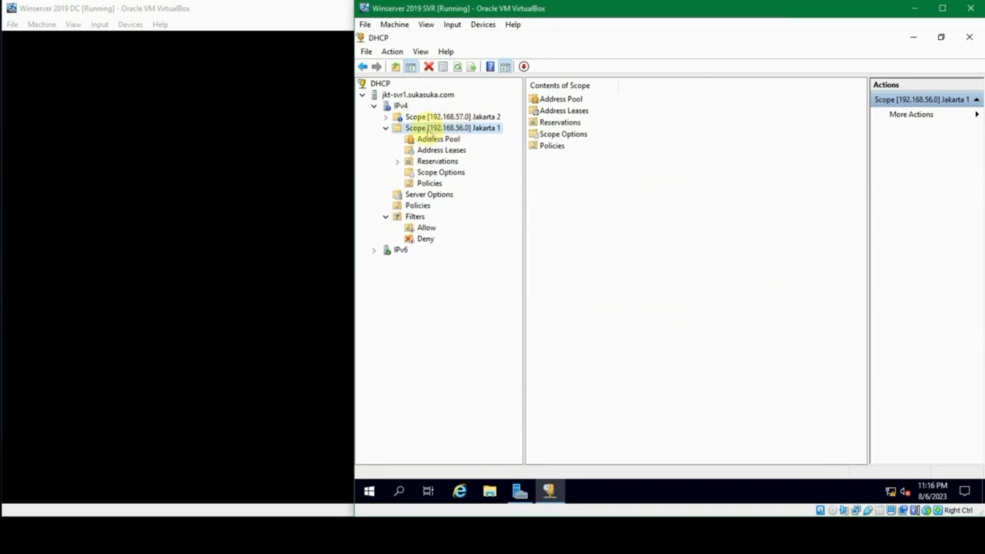
Set the Jakarta 1 scope's start IP address to 192.168.56.2 in its properties and save the change.
{"action": "right_click", "coordinate": [423, 129]}
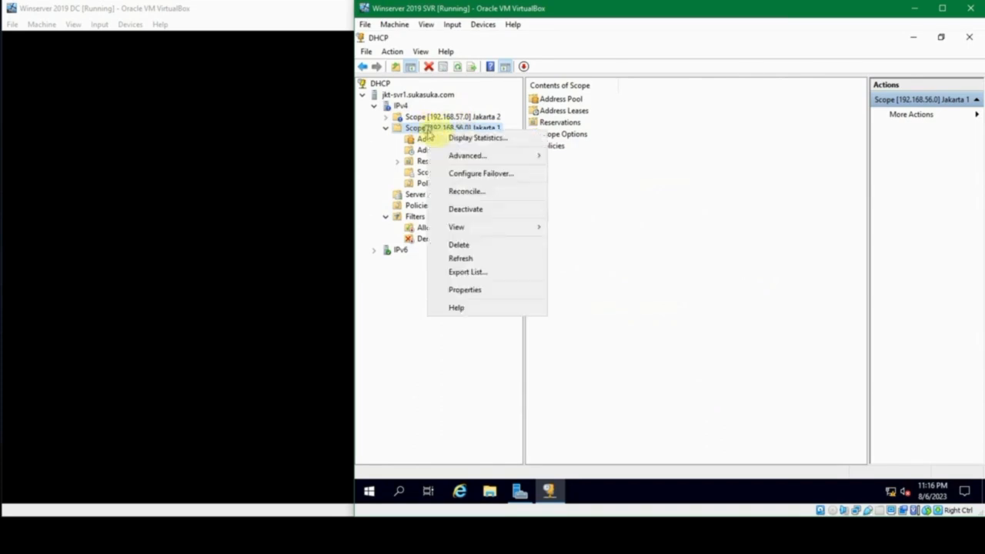
{"action": "left_click", "coordinate": [493, 286]}
{"action": "double_click", "coordinate": [613, 244]}
{"action": "type", "text": "2"}
{"action": "left_click", "coordinate": [610, 407]}
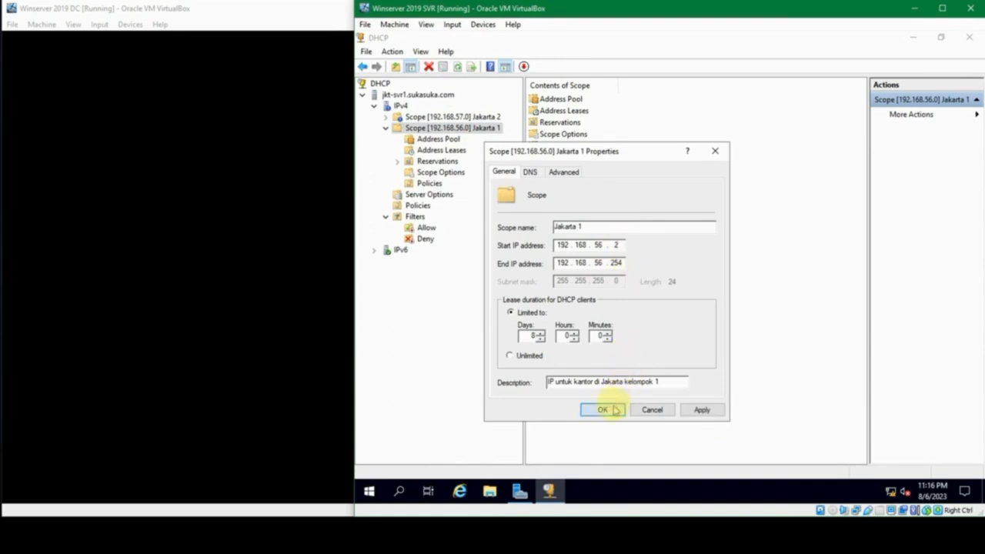
{"action": "left_click", "coordinate": [613, 410]}
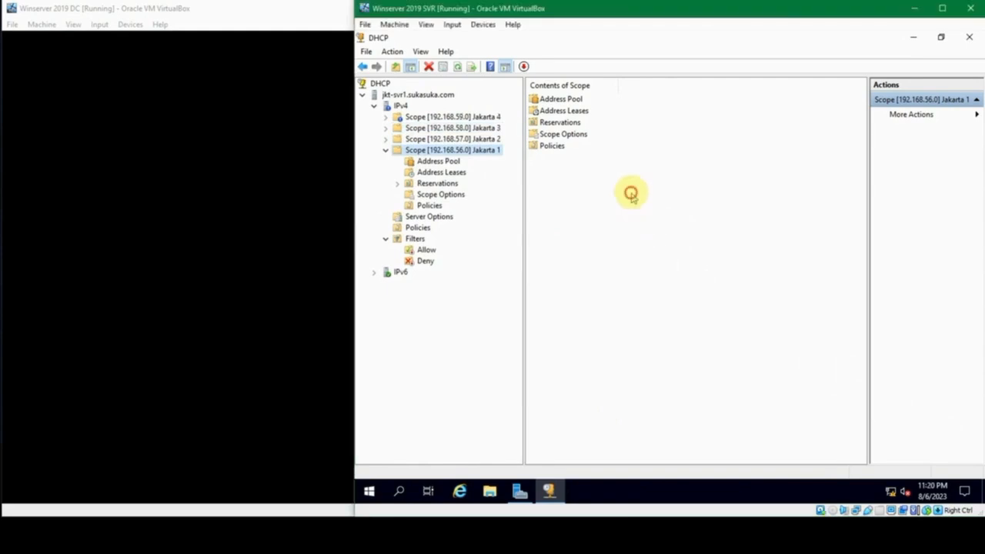
Expand the Jakarta 4 and Jakarta 3 scopes in the console tree to view their contents.
{"action": "left_click", "coordinate": [631, 197]}
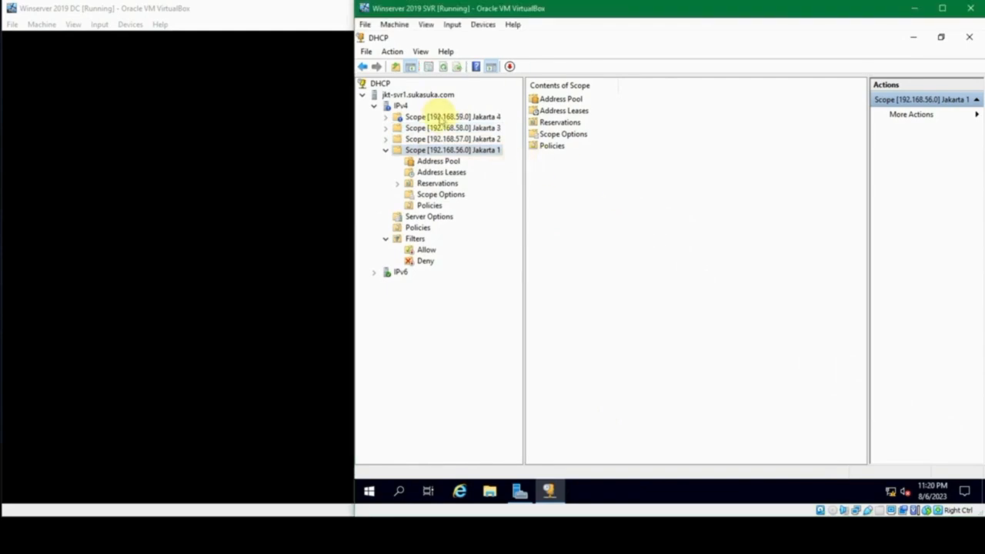
{"action": "double_click", "coordinate": [443, 116]}
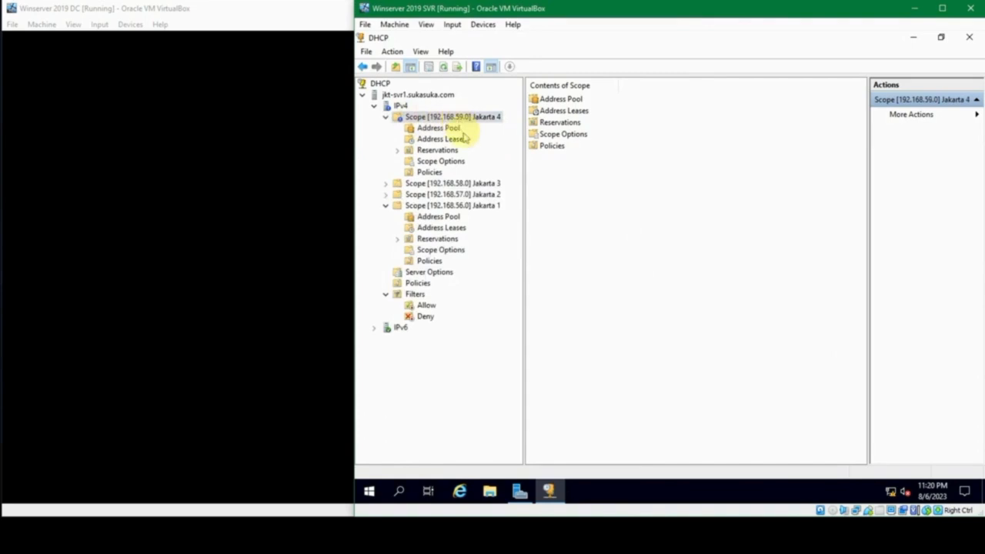
{"action": "left_click", "coordinate": [478, 205]}
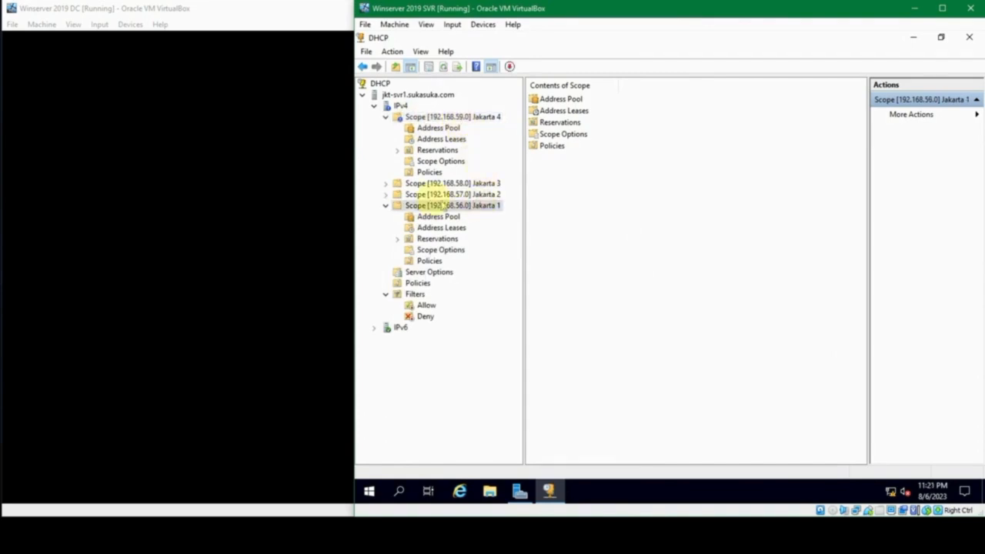
{"action": "double_click", "coordinate": [467, 183]}
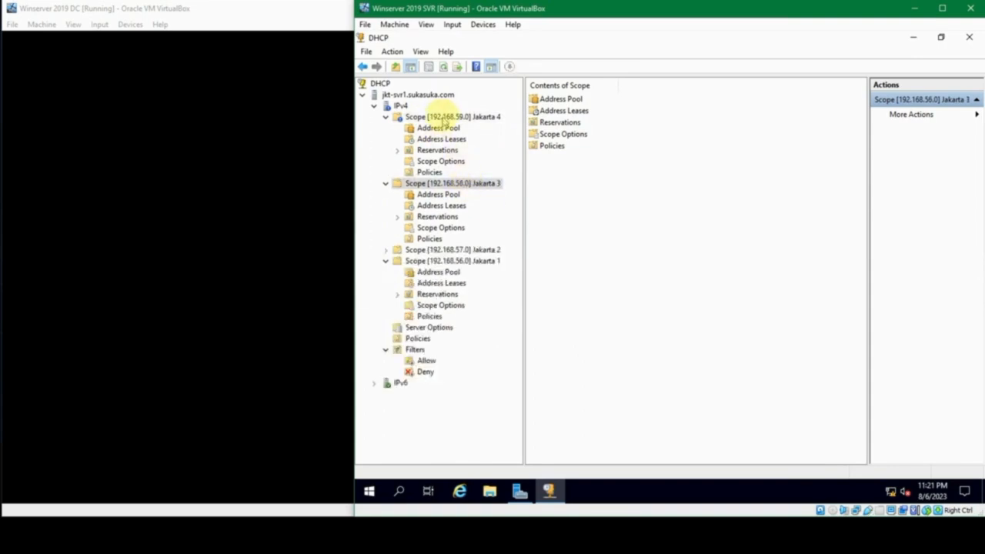
{"action": "left_click", "coordinate": [443, 117]}
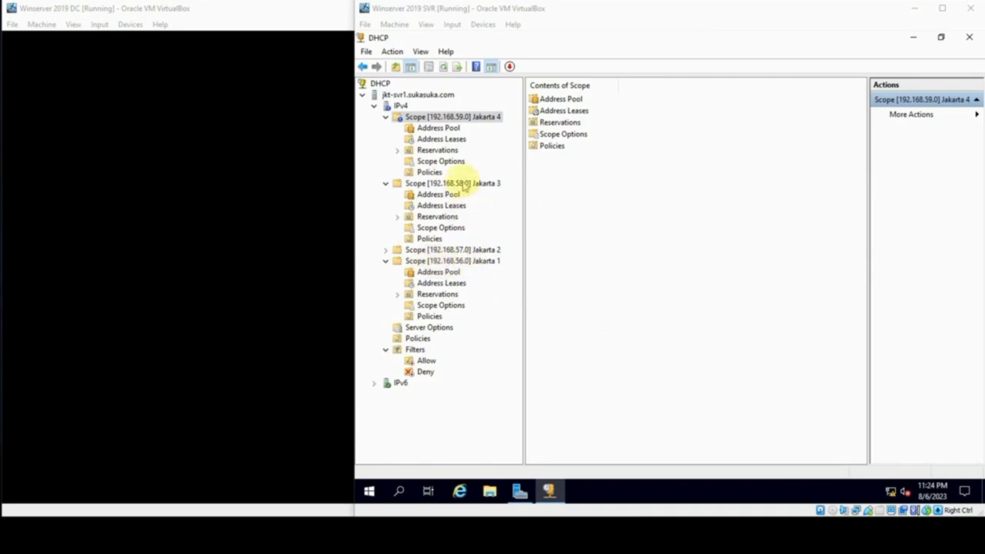
Review the Jakarta 1, Jakarta 2, Jakarta 3 and Jakarta 4 scopes one after another in the console tree.
{"action": "left_click", "coordinate": [464, 183]}
{"action": "left_click", "coordinate": [465, 117]}
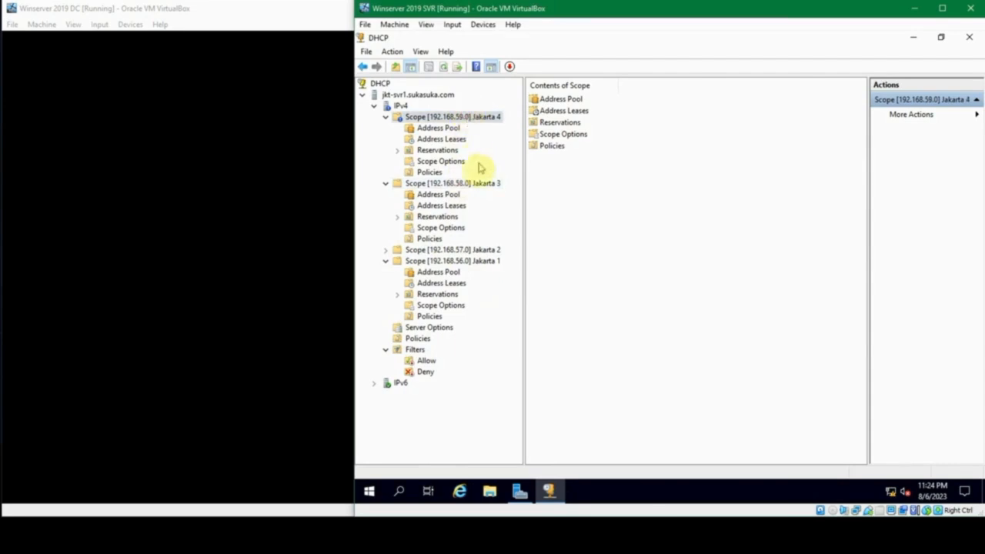
{"action": "left_click", "coordinate": [486, 261]}
{"action": "left_click", "coordinate": [488, 249]}
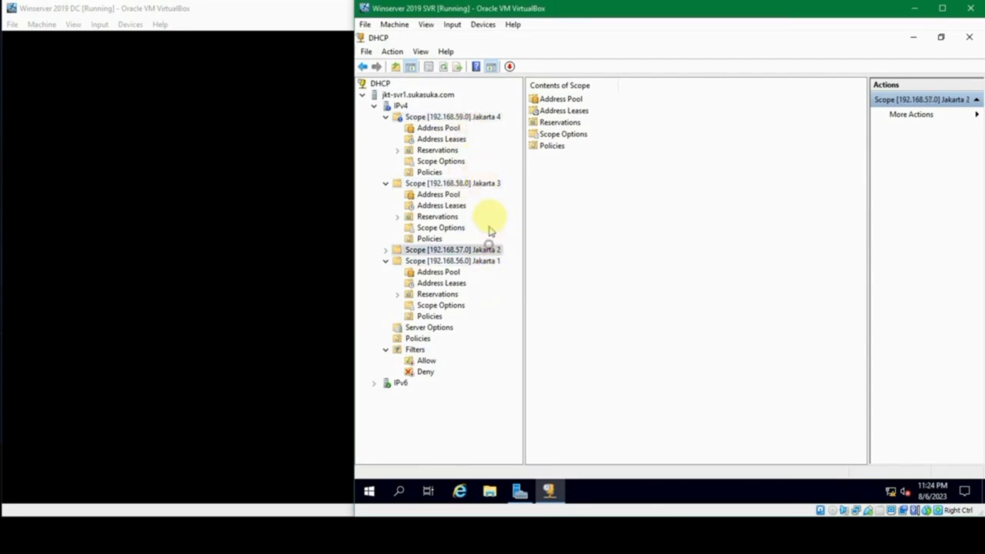
{"action": "left_click", "coordinate": [488, 184]}
{"action": "left_click", "coordinate": [492, 117]}
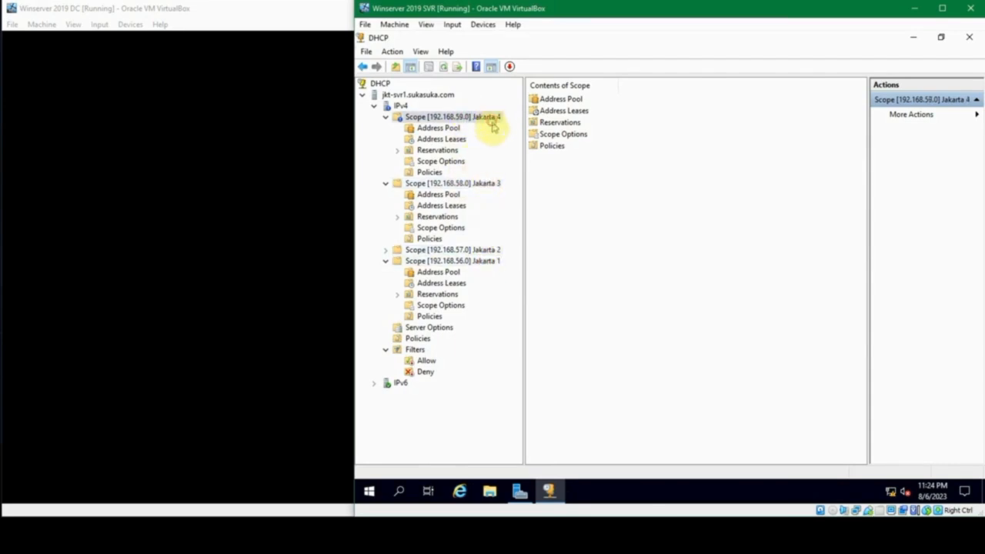
{"action": "left_click", "coordinate": [485, 260]}
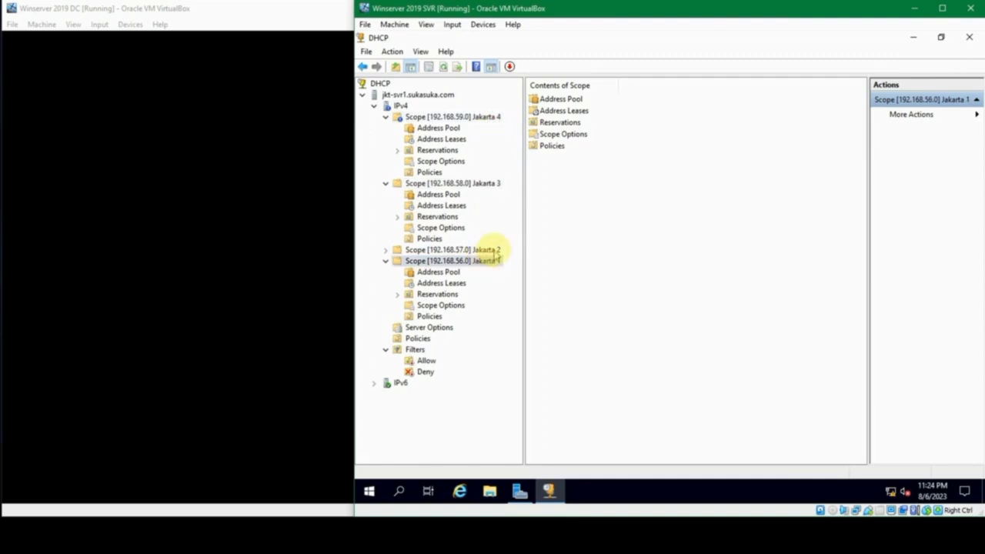
{"action": "left_click", "coordinate": [486, 249]}
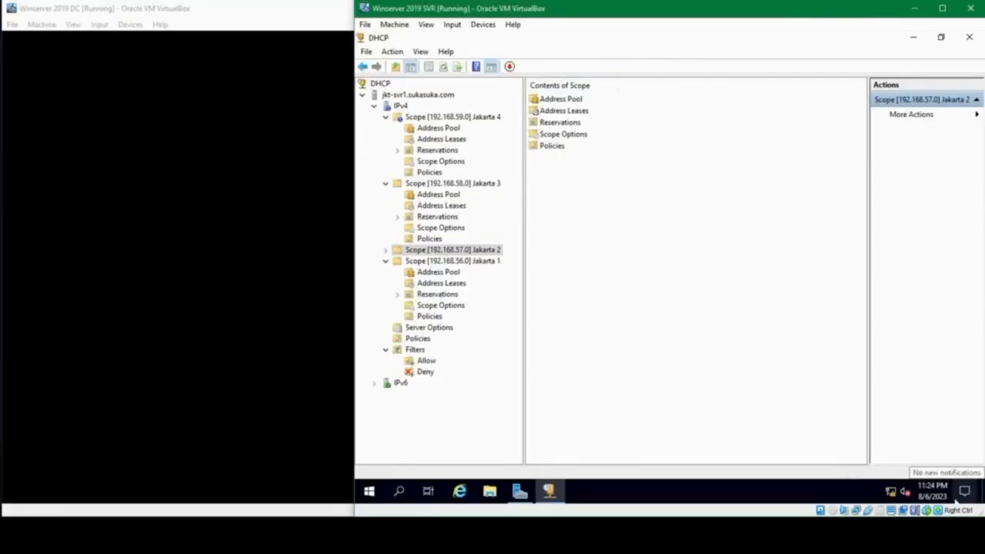
{"action": "left_click", "coordinate": [712, 278]}
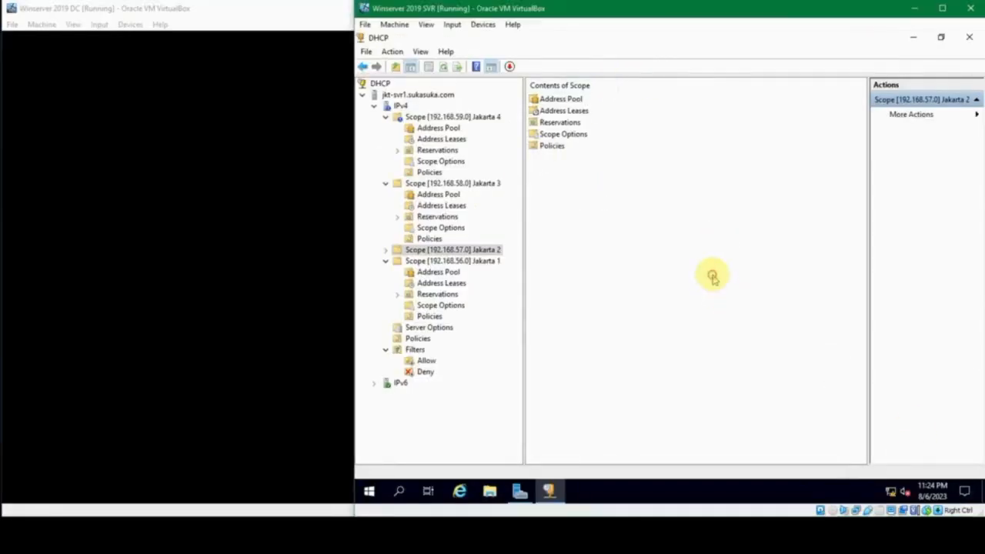
Start a new superscope under IPv4 and name it Gedung 1.
{"action": "left_click", "coordinate": [385, 250]}
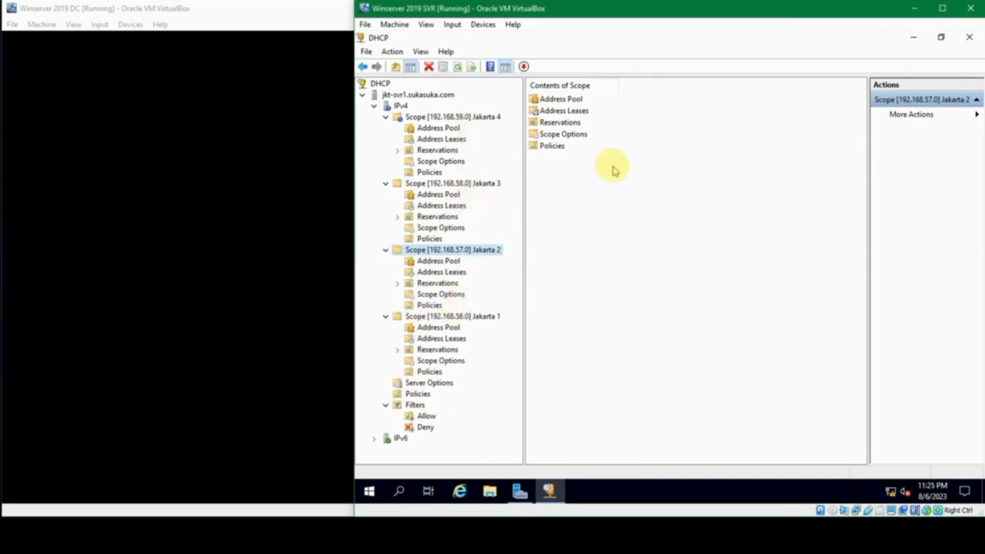
{"action": "right_click", "coordinate": [400, 106]}
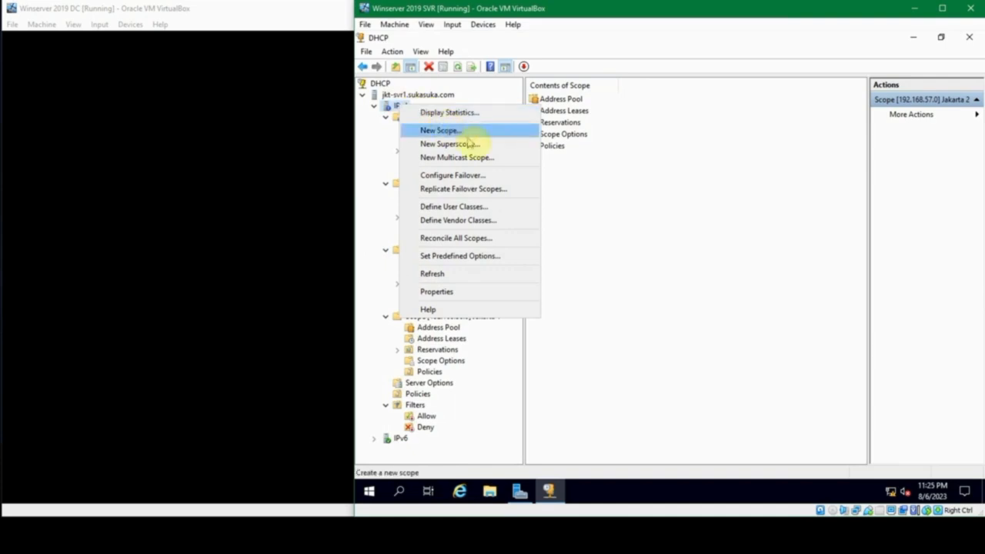
{"action": "left_click", "coordinate": [480, 145]}
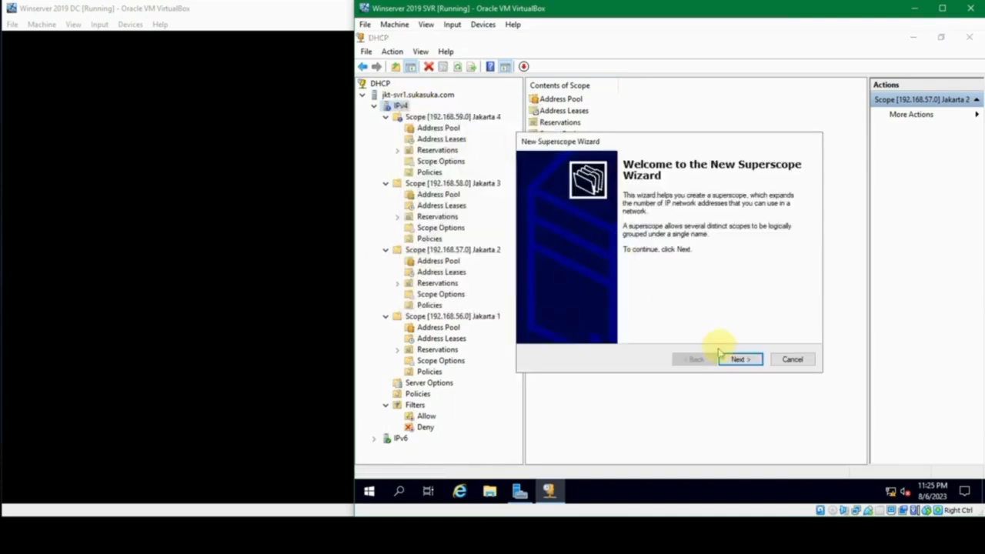
{"action": "left_click", "coordinate": [738, 360]}
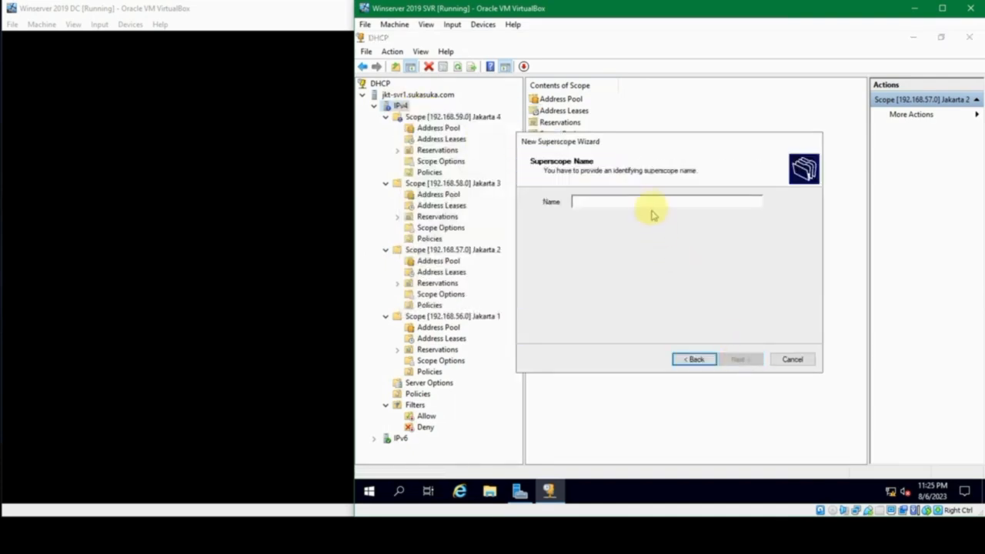
{"action": "type", "text": "Gedung"}
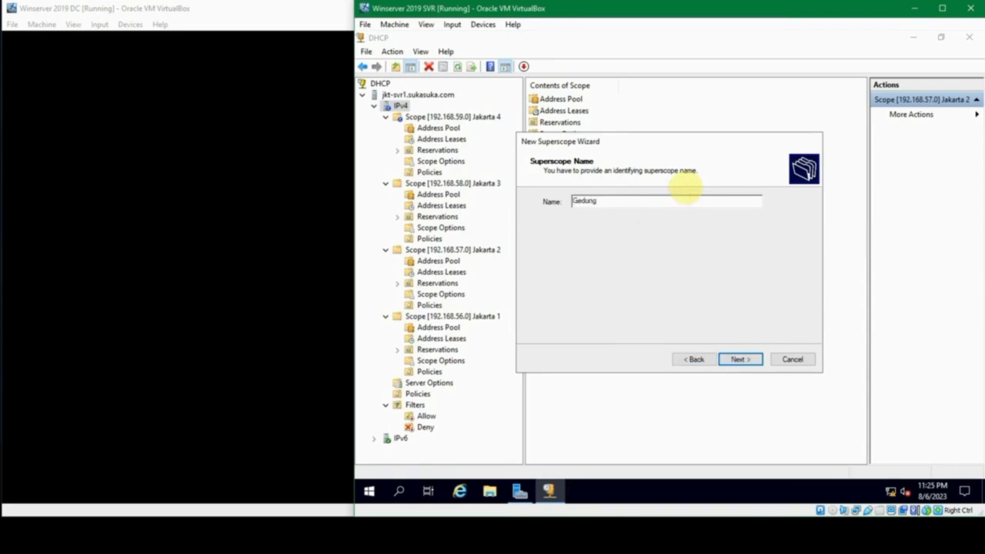
{"action": "type", "text": " 1"}
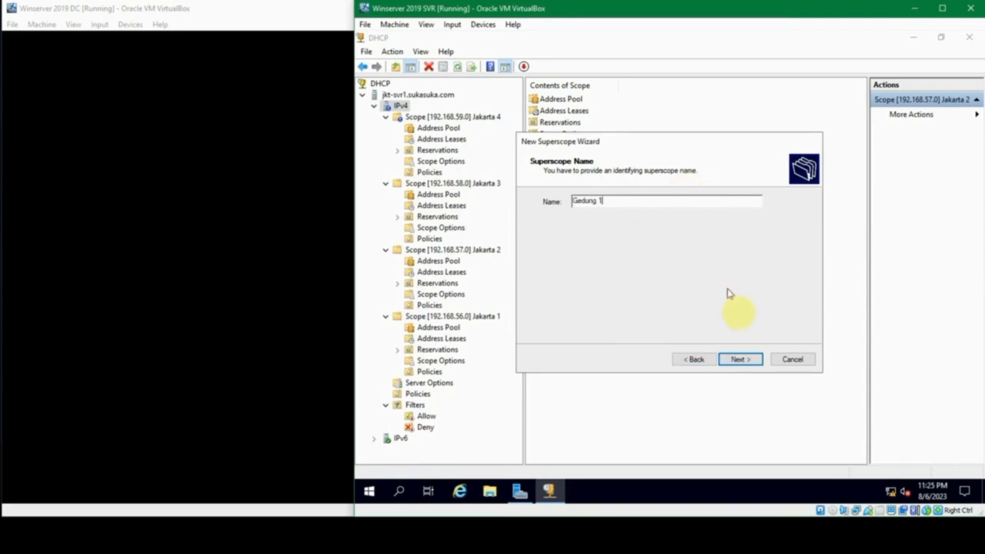
{"action": "left_click", "coordinate": [740, 360]}
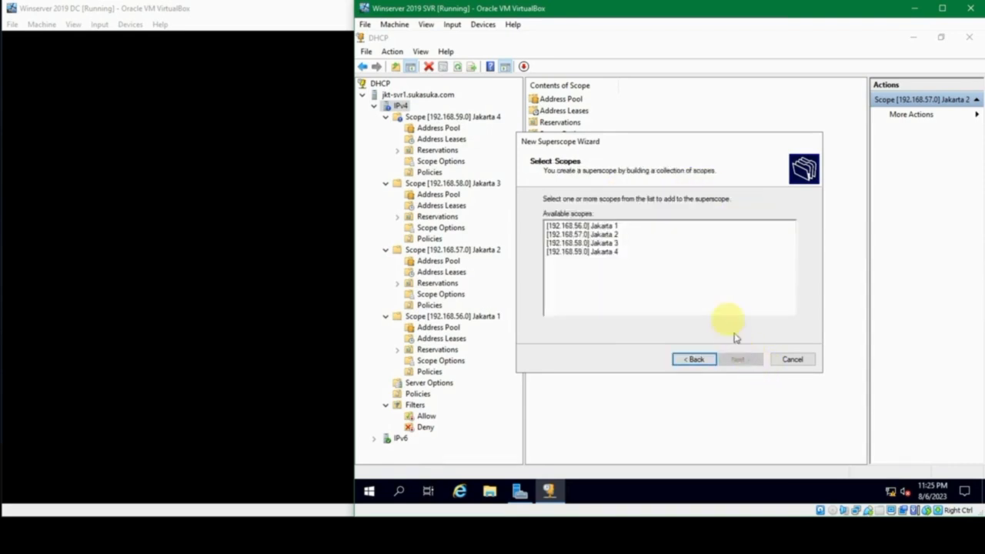
Include the Jakarta 1 and Jakarta 2 scopes in the Gedung 1 superscope and finish creating it.
{"action": "left_click", "coordinate": [615, 226]}
{"action": "left_click", "coordinate": [617, 234]}
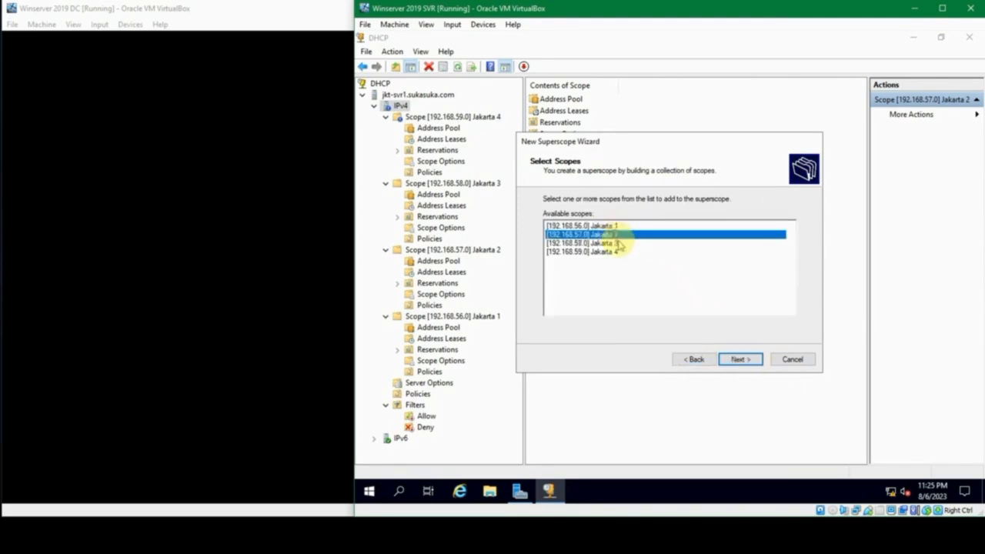
{"action": "left_click", "coordinate": [618, 242]}
{"action": "left_click", "coordinate": [618, 226]}
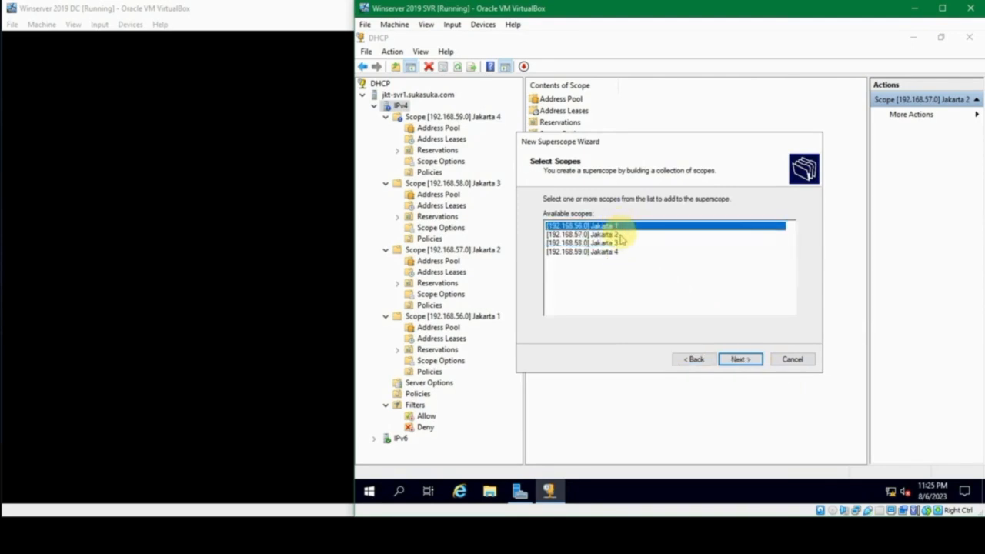
{"action": "left_click", "coordinate": [620, 234], "text": "ctrl"}
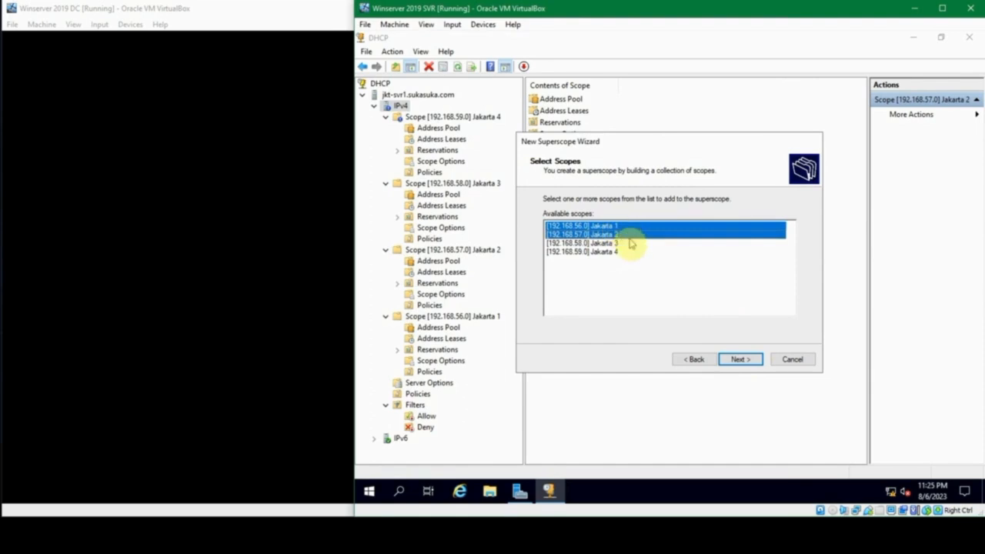
{"action": "left_click", "coordinate": [736, 357]}
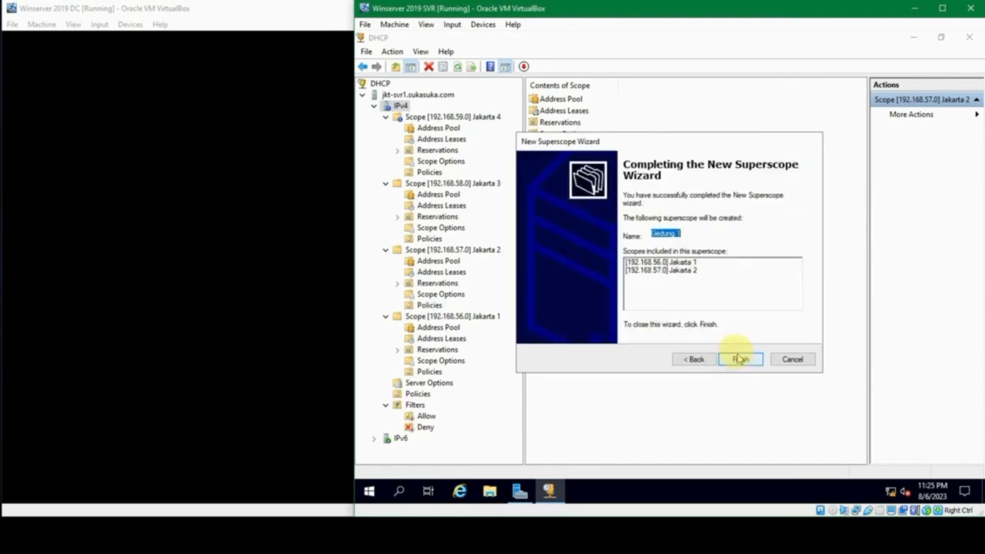
{"action": "left_click", "coordinate": [737, 359]}
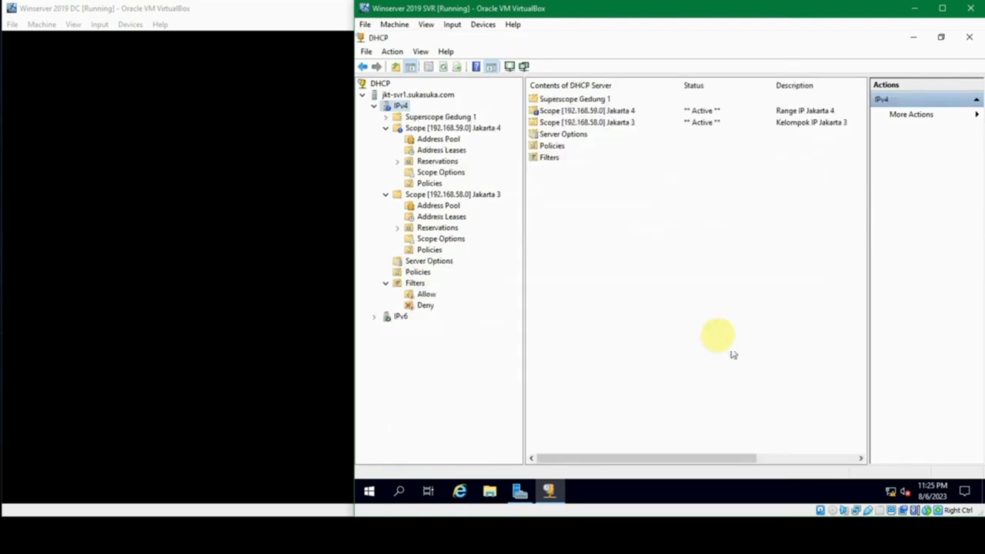
Expand Superscope Gedung 1 and its Jakarta 1 and Jakarta 2 scopes in the console tree.
{"action": "left_click", "coordinate": [387, 115]}
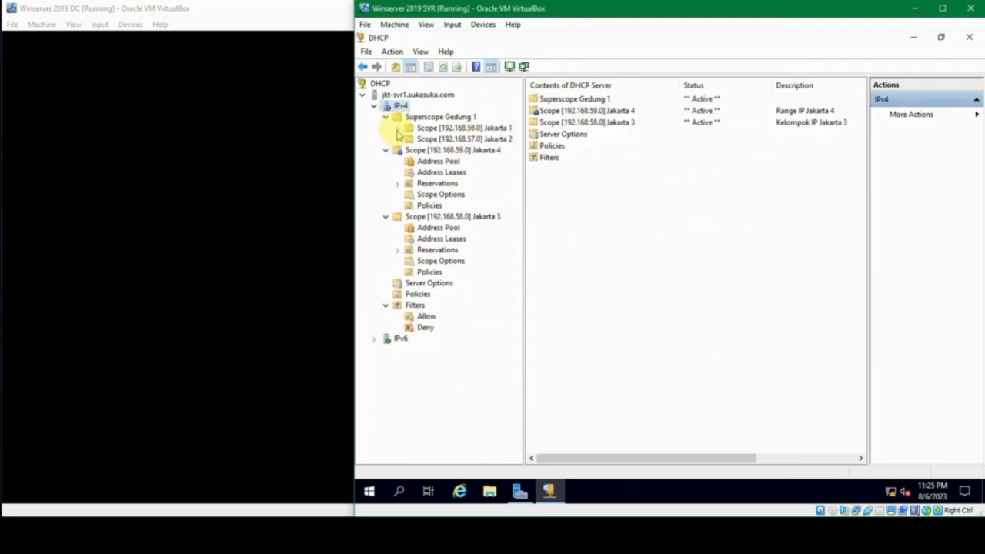
{"action": "left_click", "coordinate": [397, 129]}
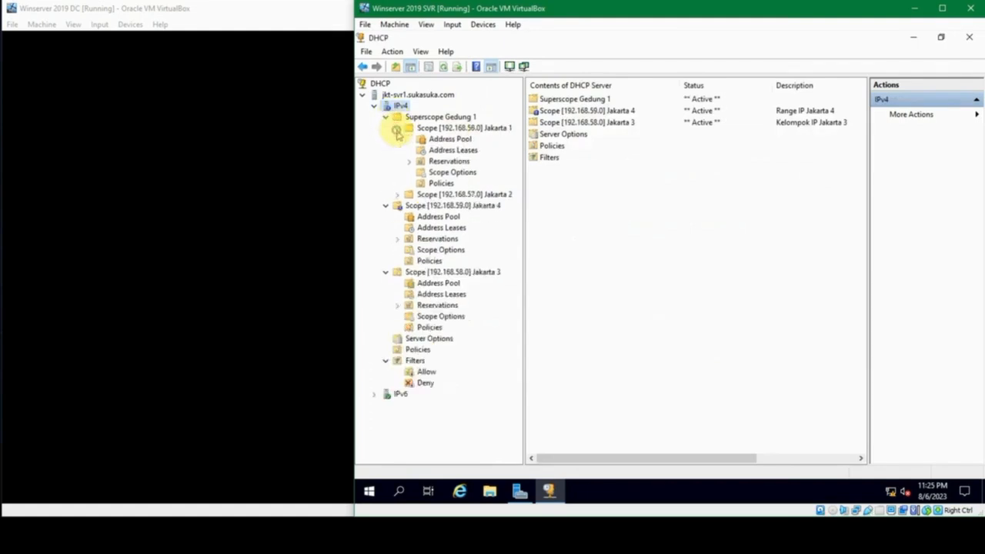
{"action": "left_click", "coordinate": [398, 194]}
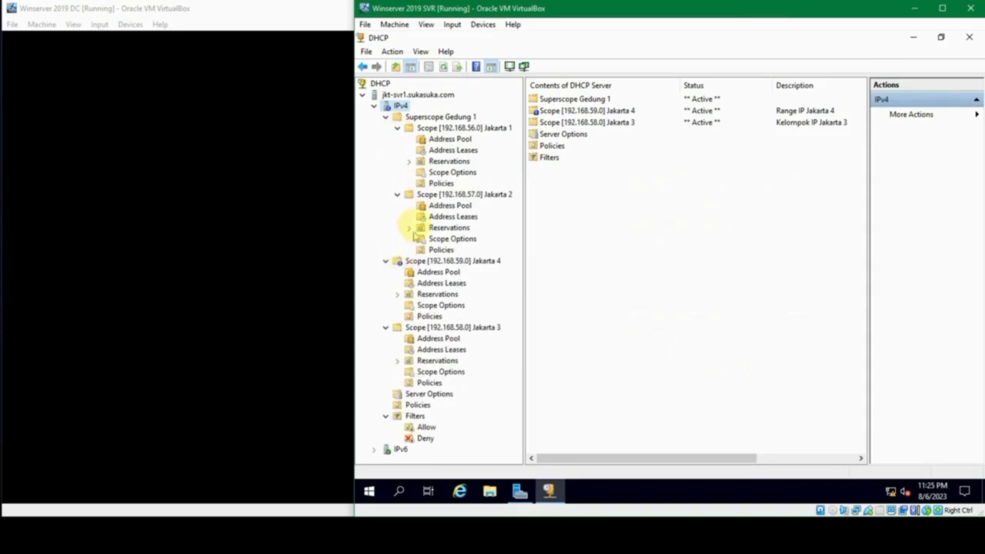
Start another new superscope under IPv4 and name it Gedung 2.
{"action": "right_click", "coordinate": [399, 106]}
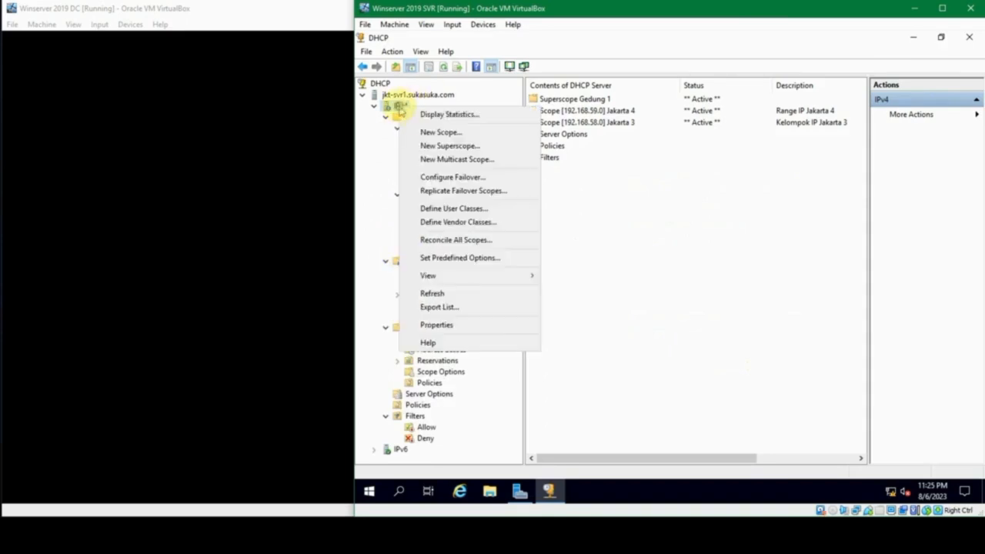
{"action": "left_click", "coordinate": [449, 145]}
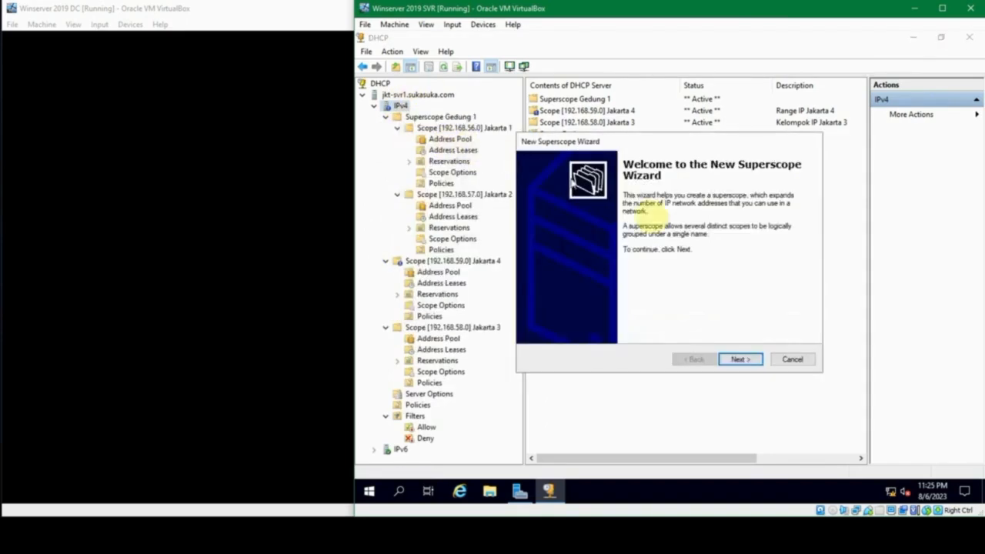
{"action": "left_click", "coordinate": [739, 360]}
{"action": "type", "text": "Gedung 2"}
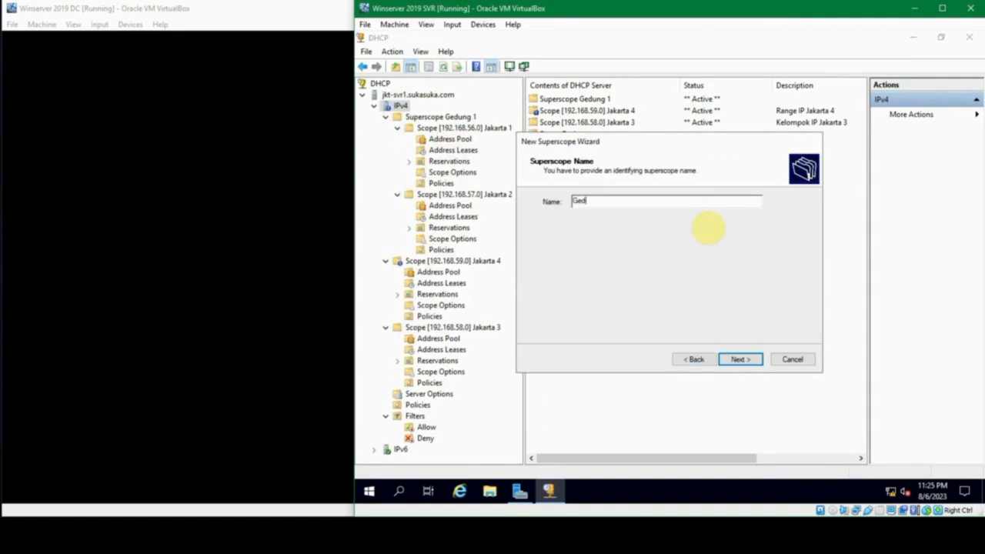
{"action": "left_click", "coordinate": [741, 358]}
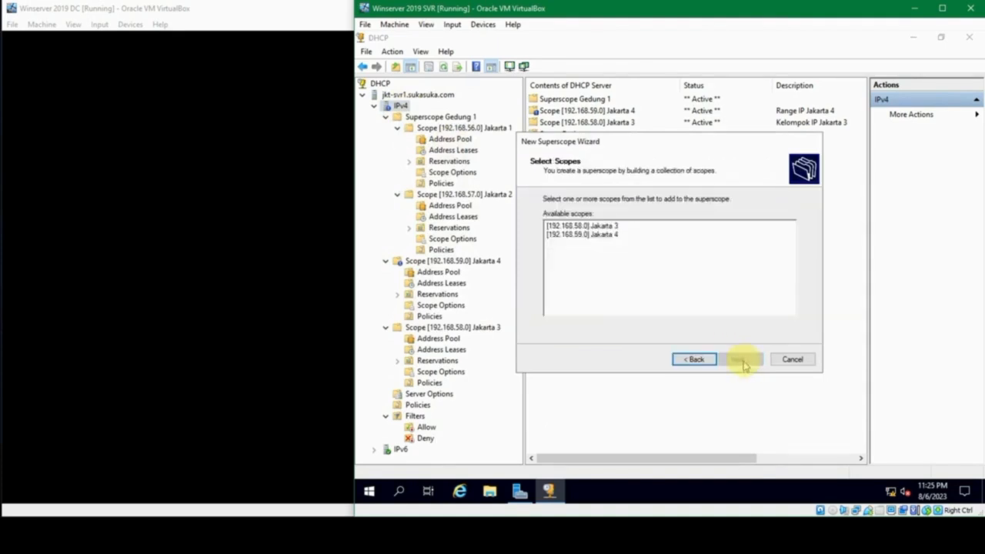
Include the Jakarta 3 and Jakarta 4 scopes in the Gedung 2 superscope and finish creating it.
{"action": "left_click", "coordinate": [611, 226]}
{"action": "left_click", "coordinate": [613, 235], "text": "shift"}
{"action": "left_click", "coordinate": [735, 359]}
{"action": "left_click", "coordinate": [739, 359]}
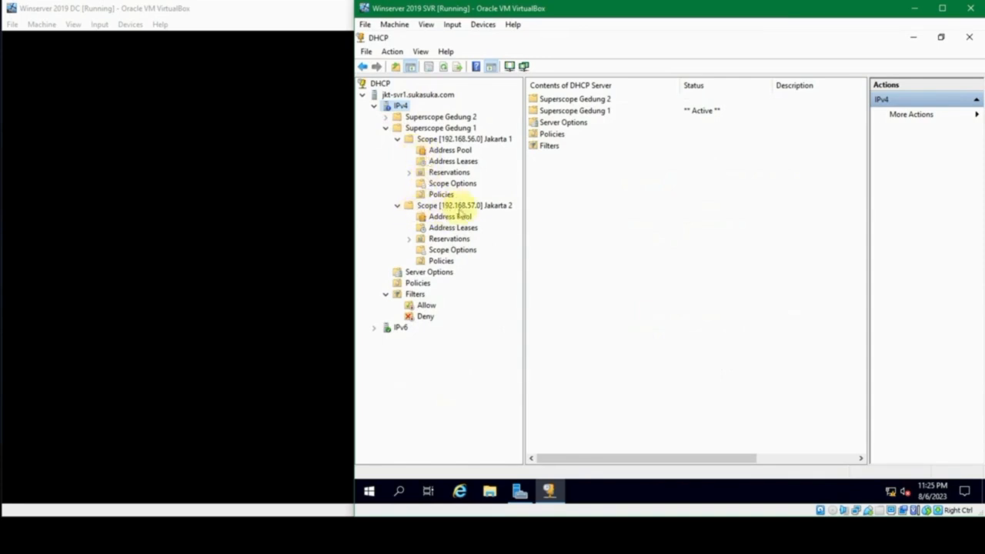
Expand Superscope Gedung 1 and Superscope Gedung 2 with all their scopes and widen the console tree to show the full scope names.
{"action": "left_click", "coordinate": [397, 139]}
{"action": "left_click", "coordinate": [388, 128]}
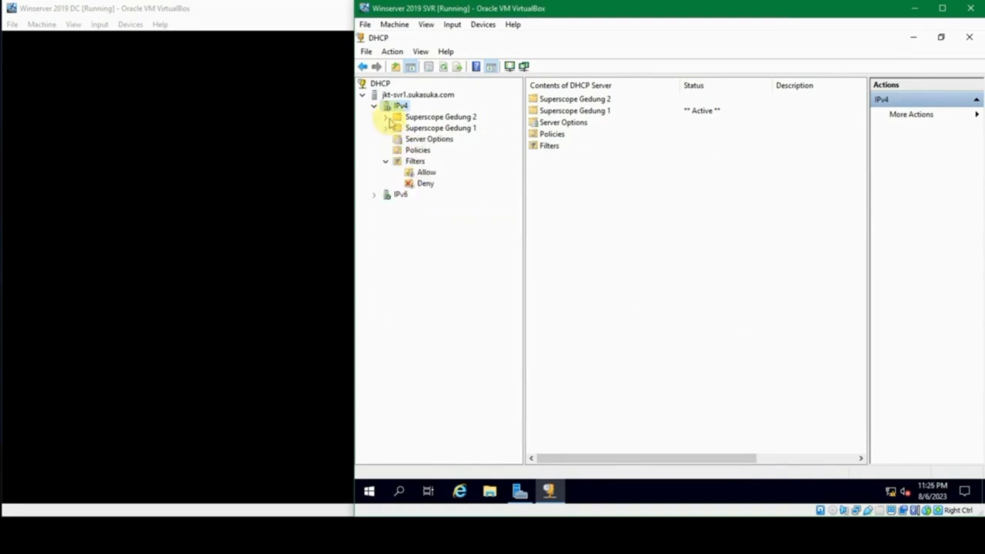
{"action": "left_click", "coordinate": [386, 128]}
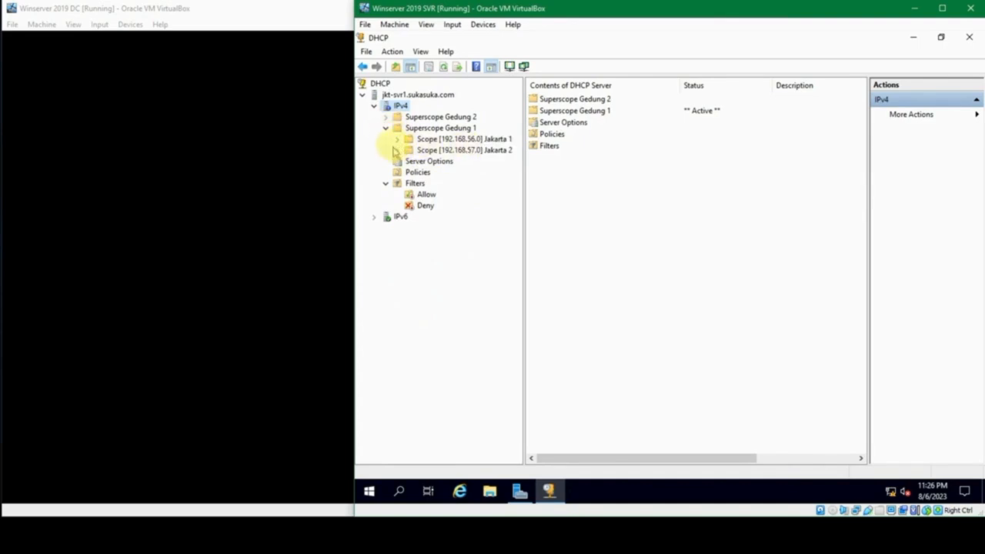
{"action": "left_click", "coordinate": [397, 139]}
{"action": "left_click", "coordinate": [397, 206]}
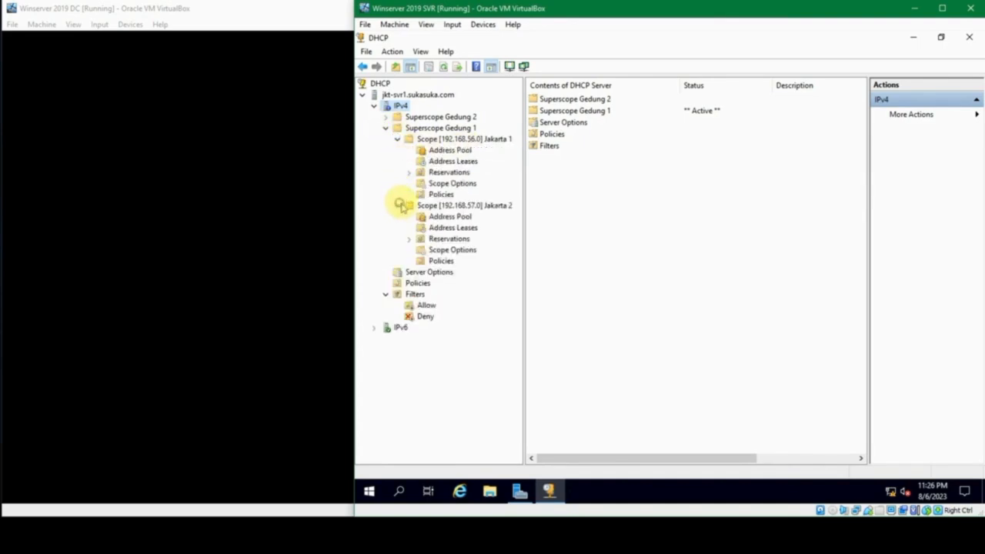
{"action": "left_click", "coordinate": [386, 117]}
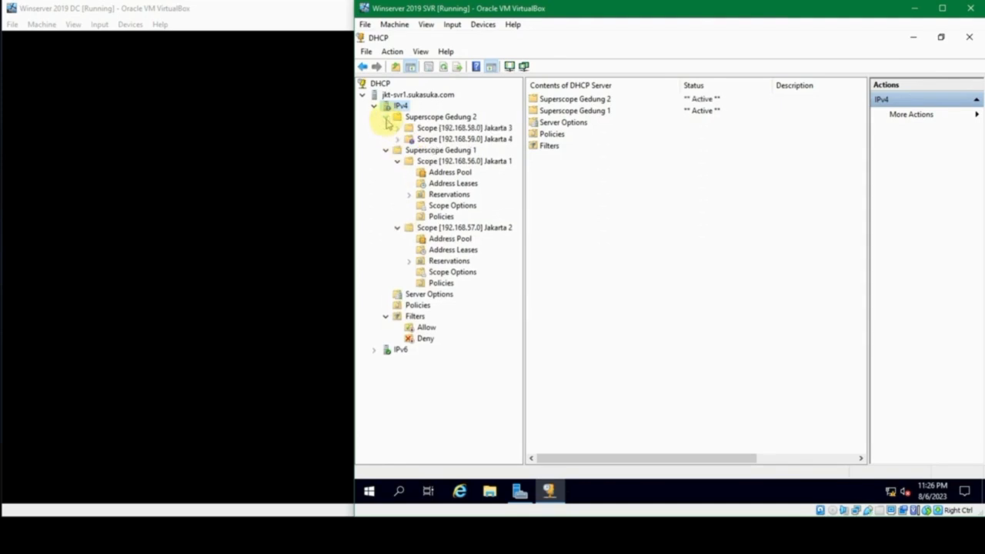
{"action": "left_click", "coordinate": [397, 140]}
{"action": "left_click", "coordinate": [397, 127]}
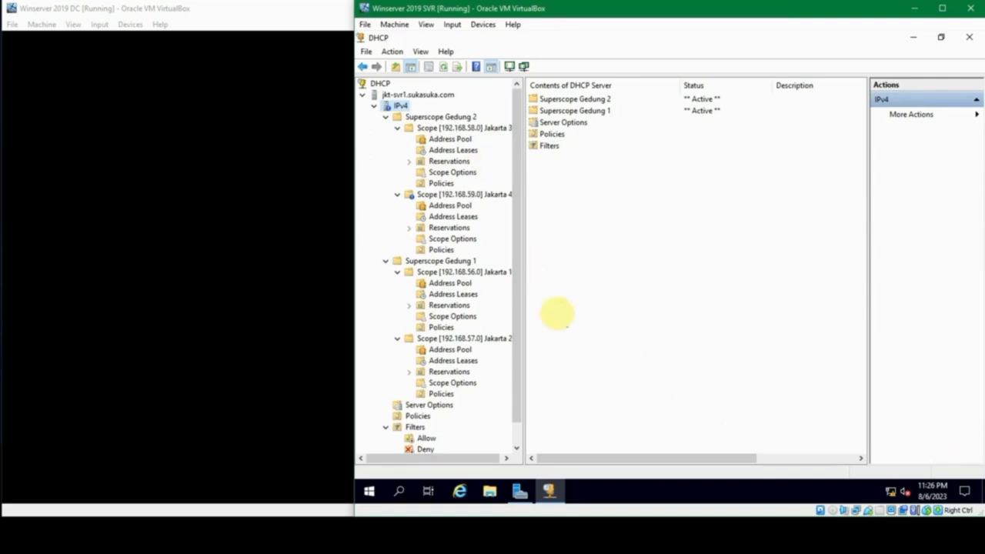
{"action": "scroll", "coordinate": [446, 275], "scroll_direction": "down", "scroll_amount": 1}
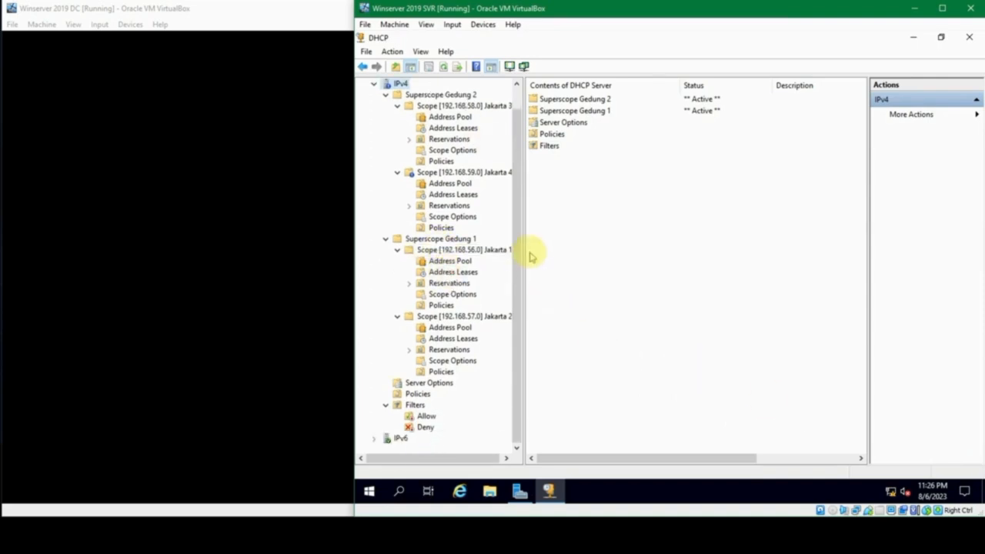
{"action": "left_click_drag", "start_coordinate": [523, 248], "coordinate": [544, 250]}
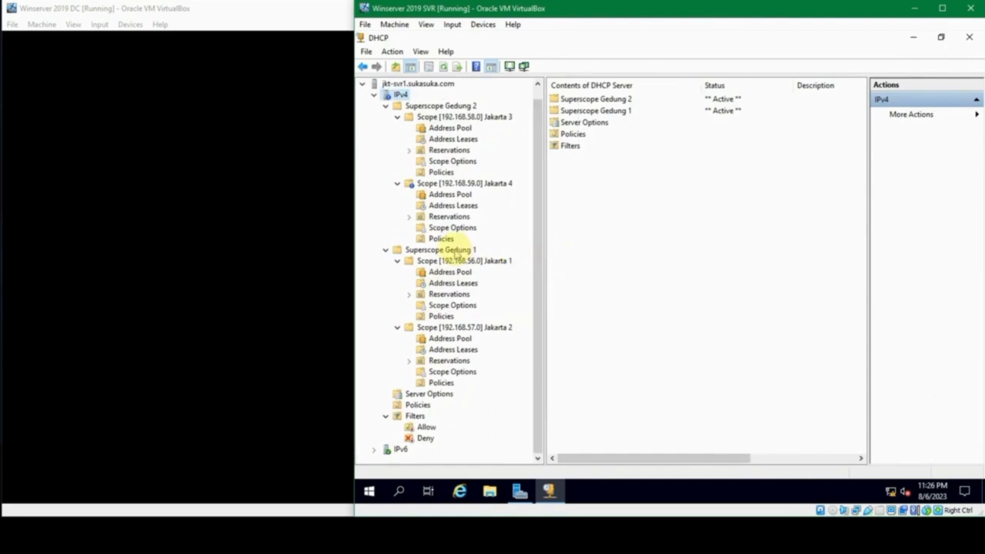
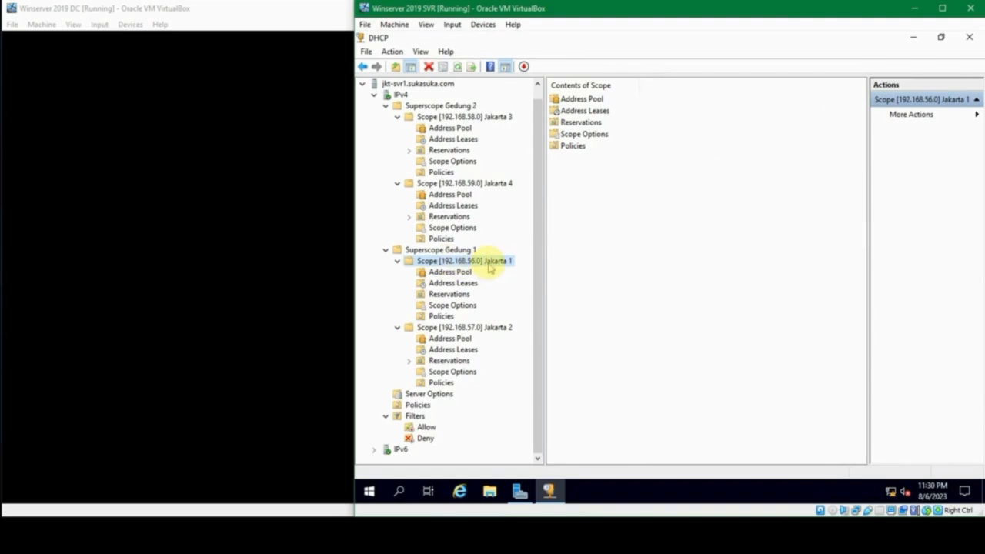
Review the Jakarta 1 scope's general, DNS and advanced properties, close them without changes, and view its scope options.
{"action": "right_click", "coordinate": [488, 264]}
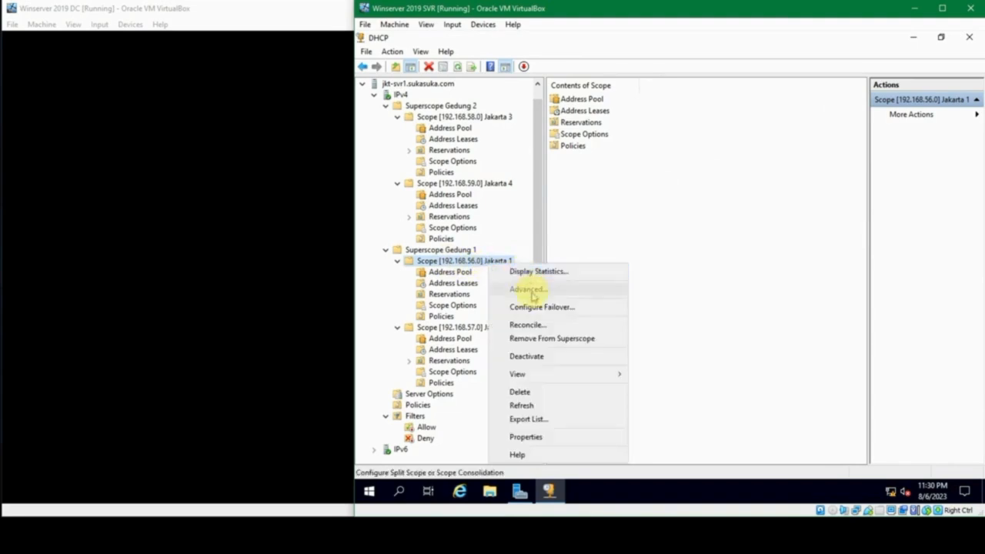
{"action": "left_click", "coordinate": [544, 437]}
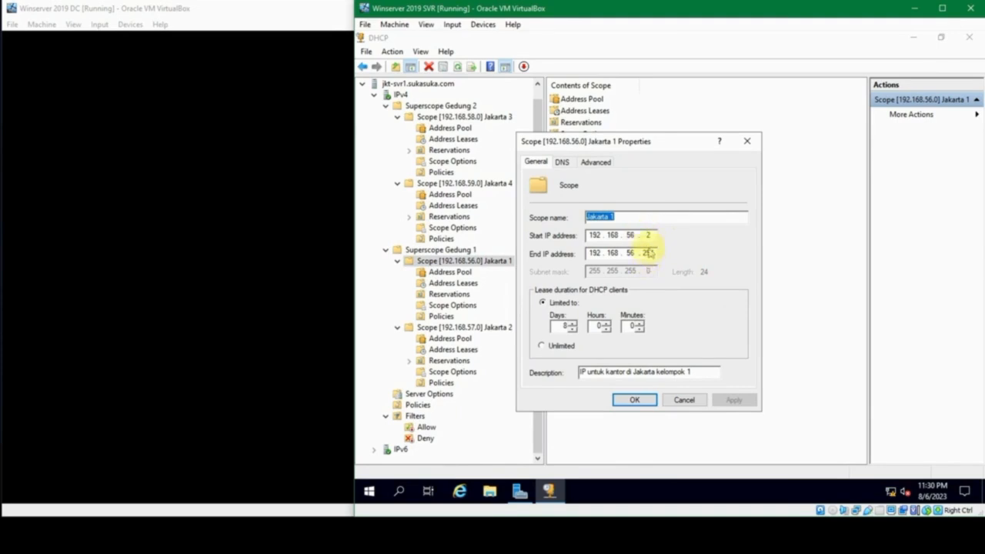
{"action": "left_click", "coordinate": [561, 162]}
{"action": "left_click", "coordinate": [536, 162]}
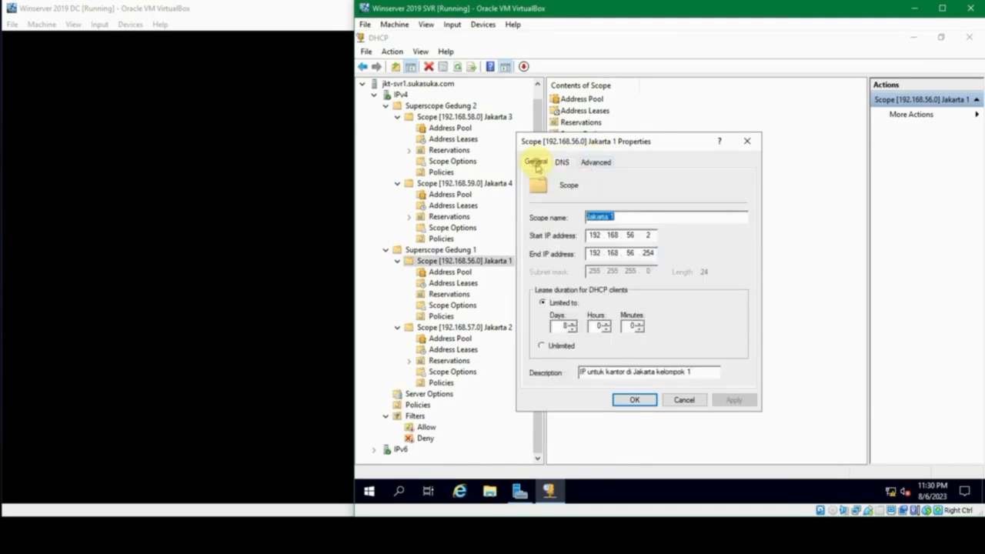
{"action": "left_click", "coordinate": [594, 162]}
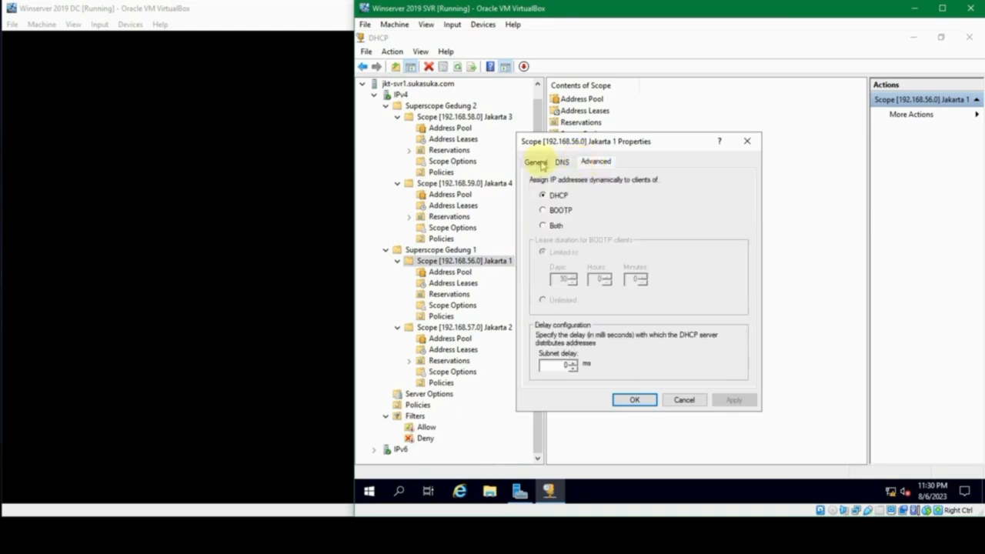
{"action": "left_click", "coordinate": [539, 163]}
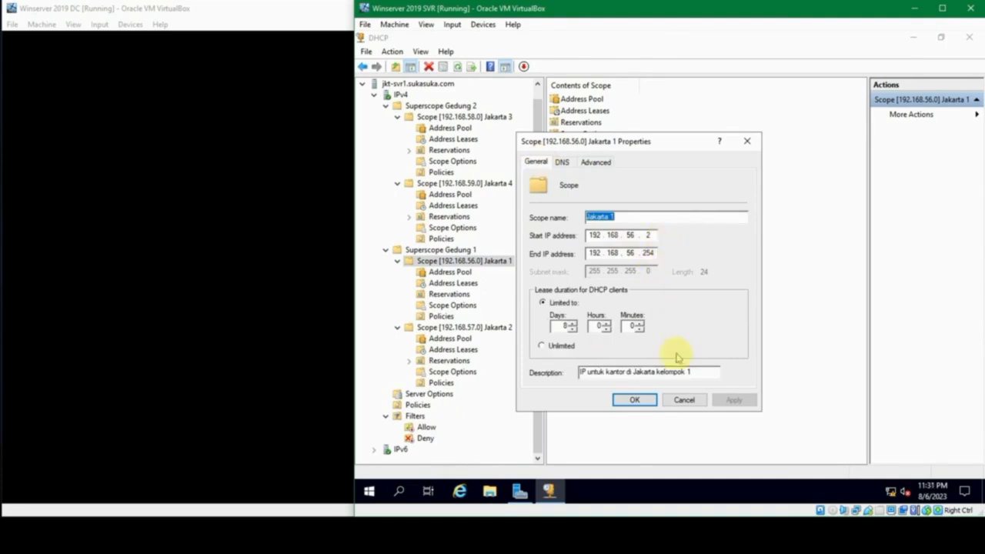
{"action": "left_click", "coordinate": [685, 399]}
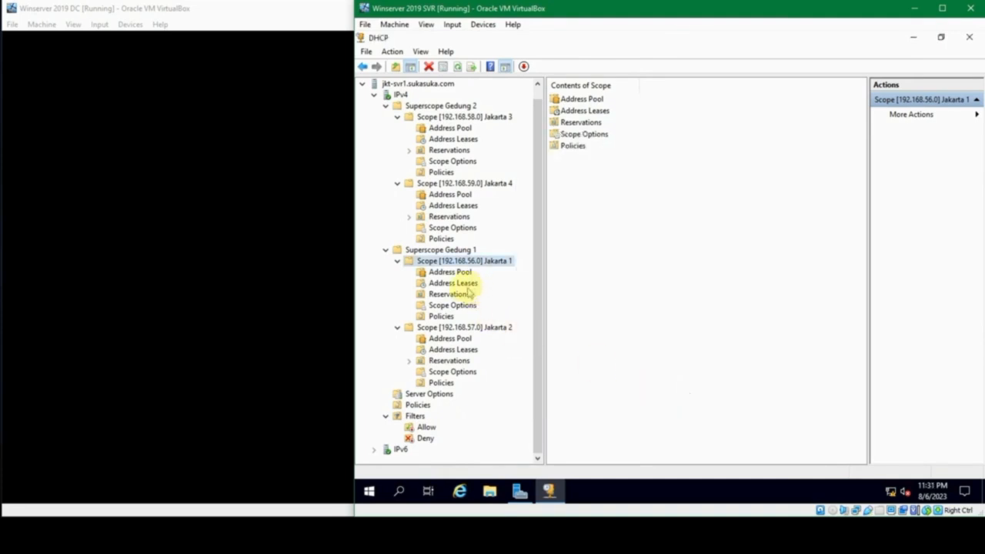
{"action": "left_click", "coordinate": [468, 306]}
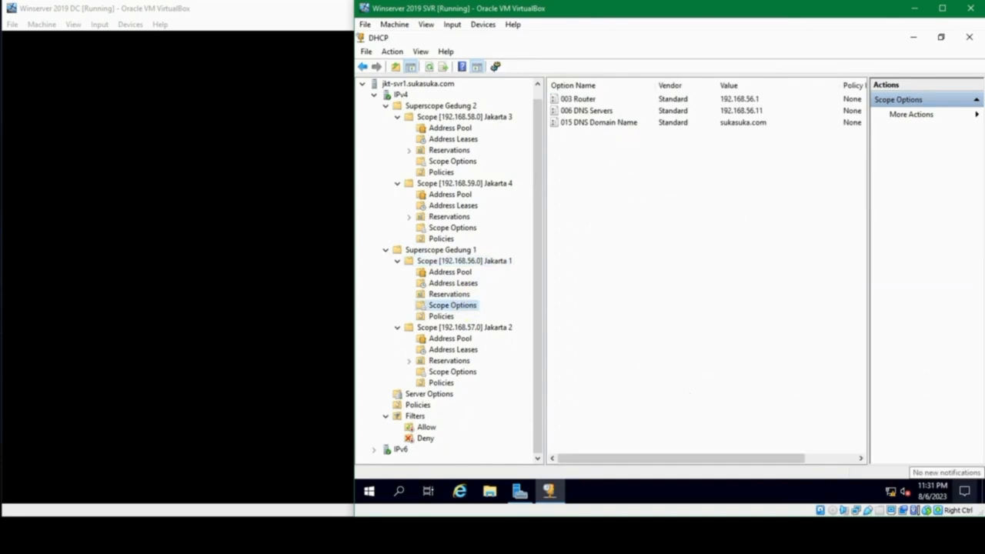
Examine the Jakarta 1 scope's address pool, comparing its distribution range with the excluded address range.
{"action": "left_click", "coordinate": [444, 273]}
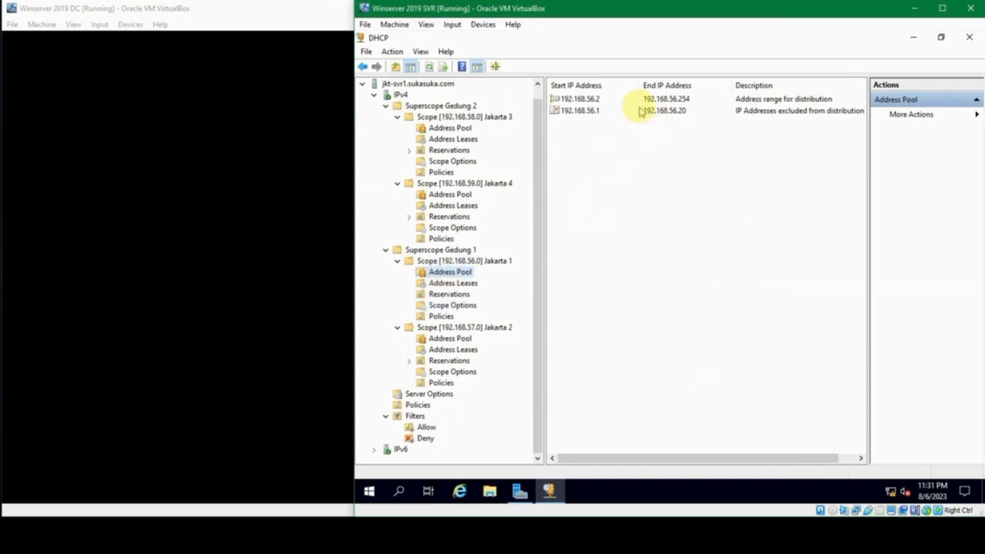
{"action": "left_click", "coordinate": [588, 111]}
{"action": "left_click", "coordinate": [592, 124]}
{"action": "left_click", "coordinate": [587, 114]}
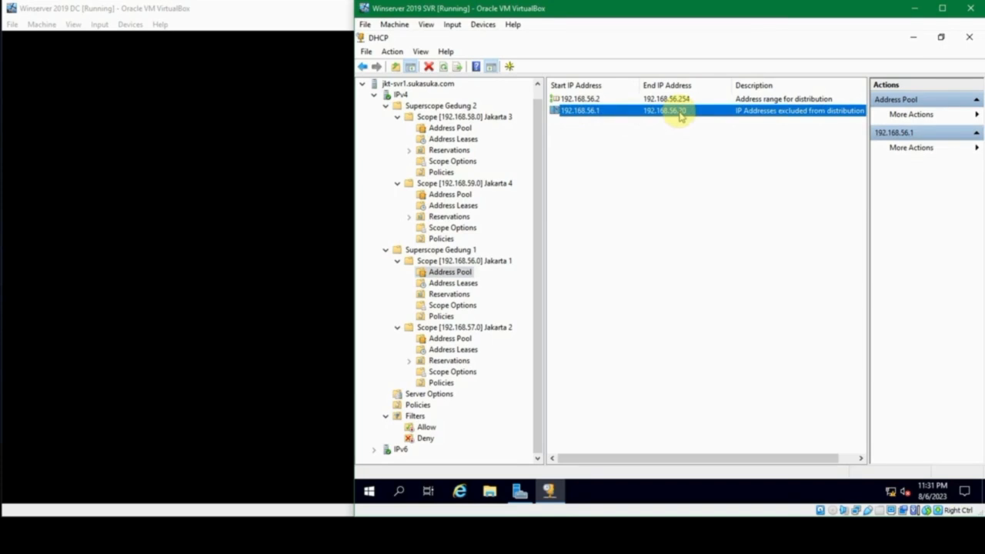
{"action": "left_click", "coordinate": [592, 224]}
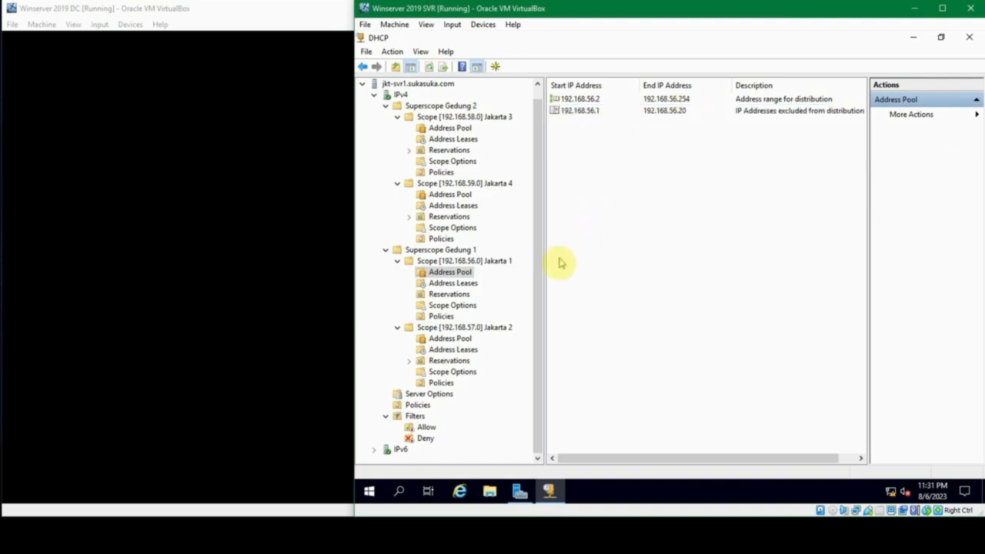
{"action": "left_click", "coordinate": [450, 294]}
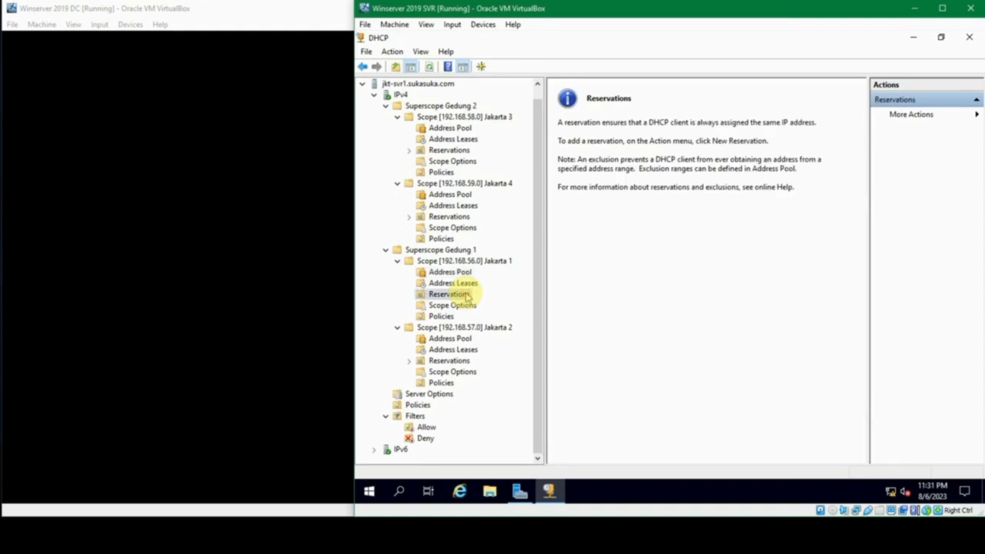
{"action": "left_click", "coordinate": [455, 273]}
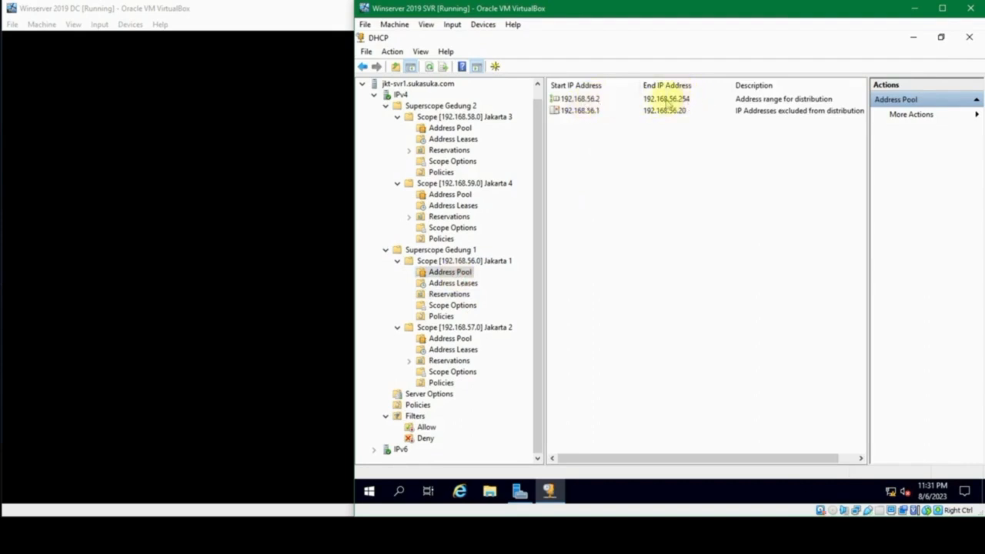
{"action": "left_click", "coordinate": [665, 115]}
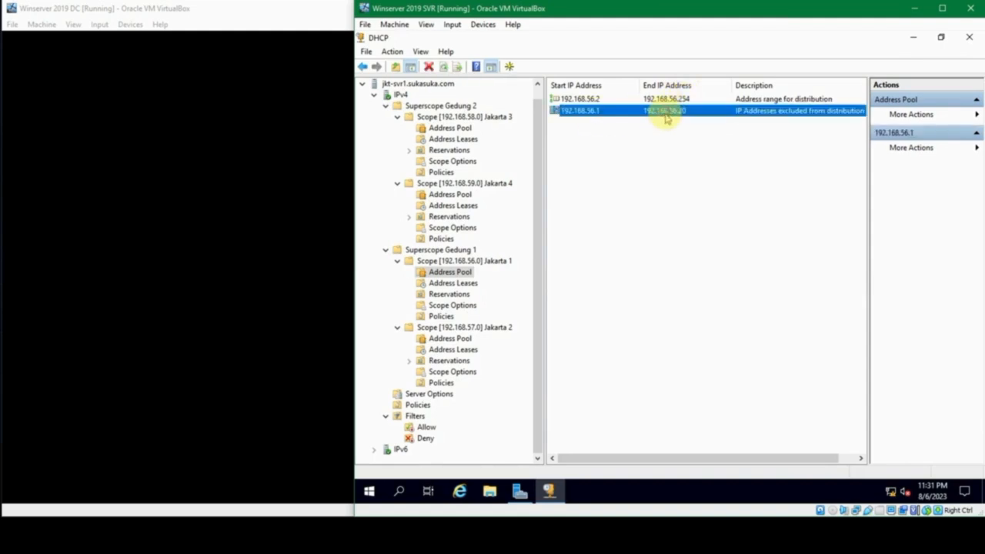
{"action": "left_click", "coordinate": [646, 98]}
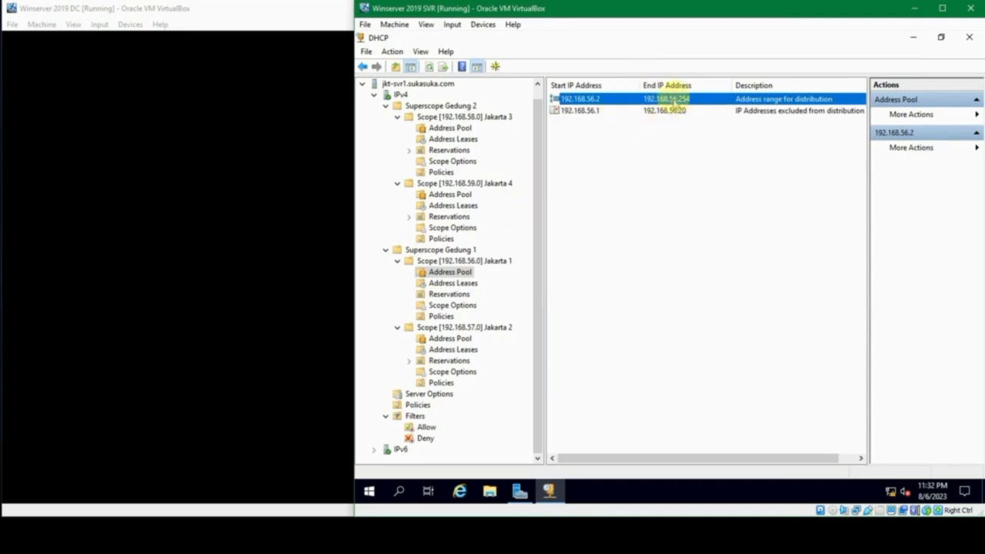
Start a new reservation in the Jakarta 1 scope, named Printer, with the IP address 192.168.56.30.
{"action": "left_click", "coordinate": [455, 296]}
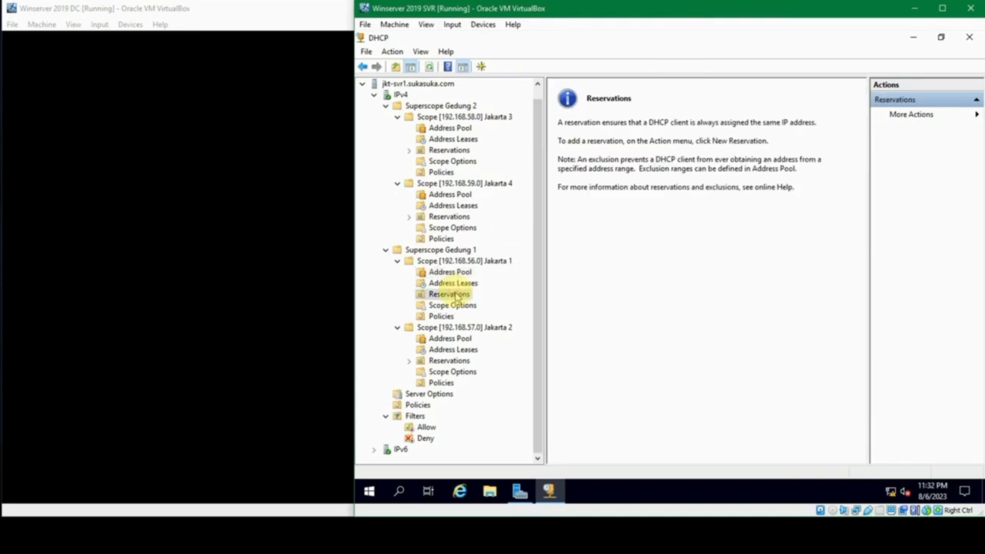
{"action": "right_click", "coordinate": [454, 294]}
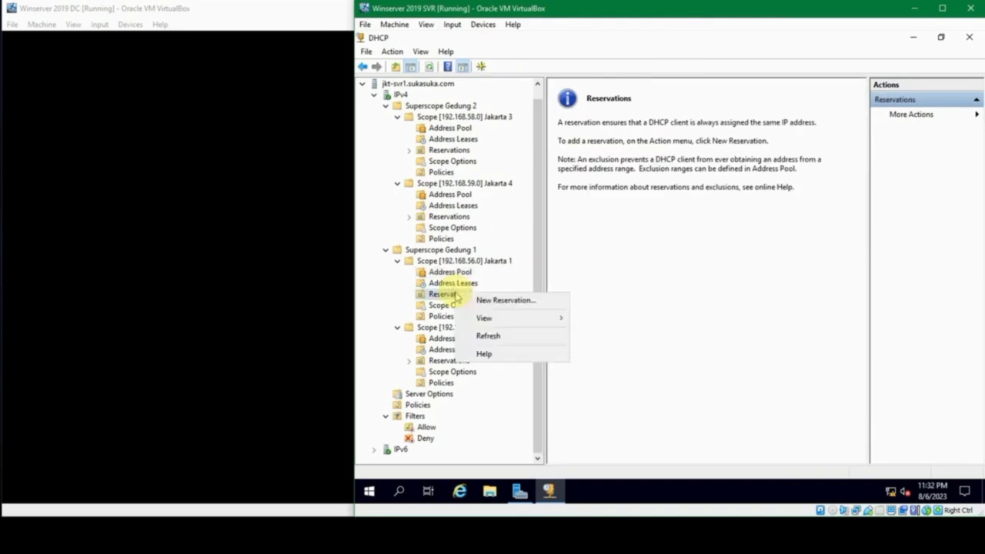
{"action": "left_click", "coordinate": [449, 296]}
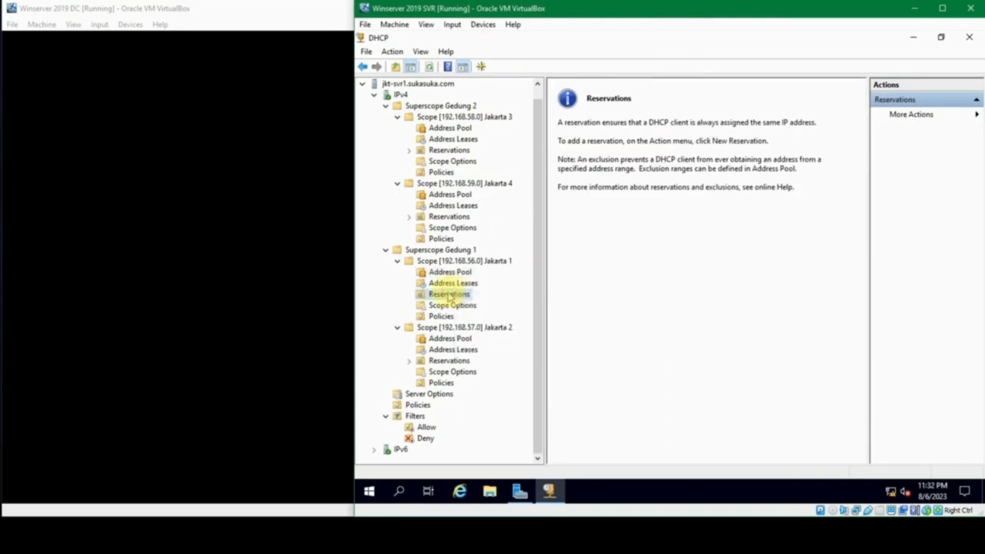
{"action": "right_click", "coordinate": [449, 296]}
{"action": "left_click", "coordinate": [484, 295]}
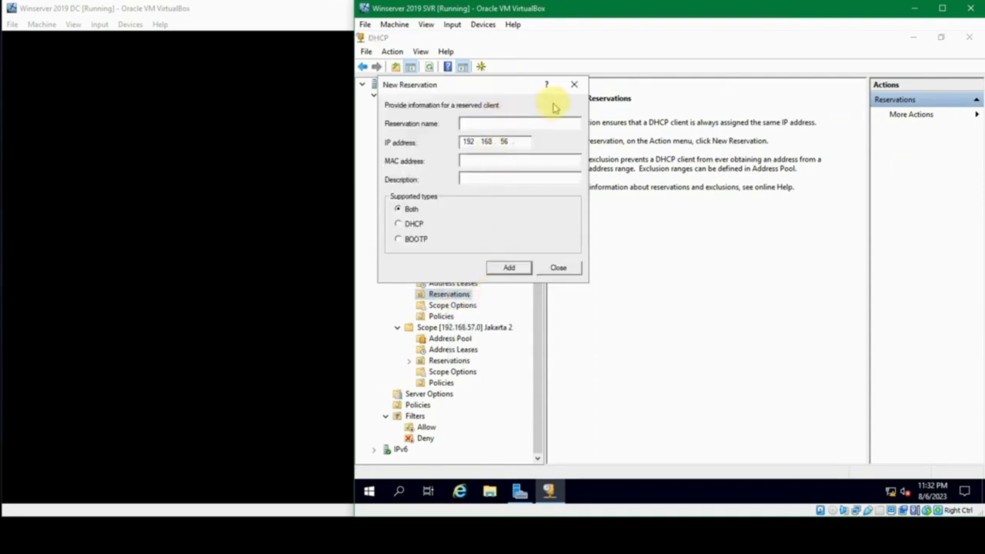
{"action": "type", "text": "Printer"}
{"action": "left_click", "coordinate": [521, 140]}
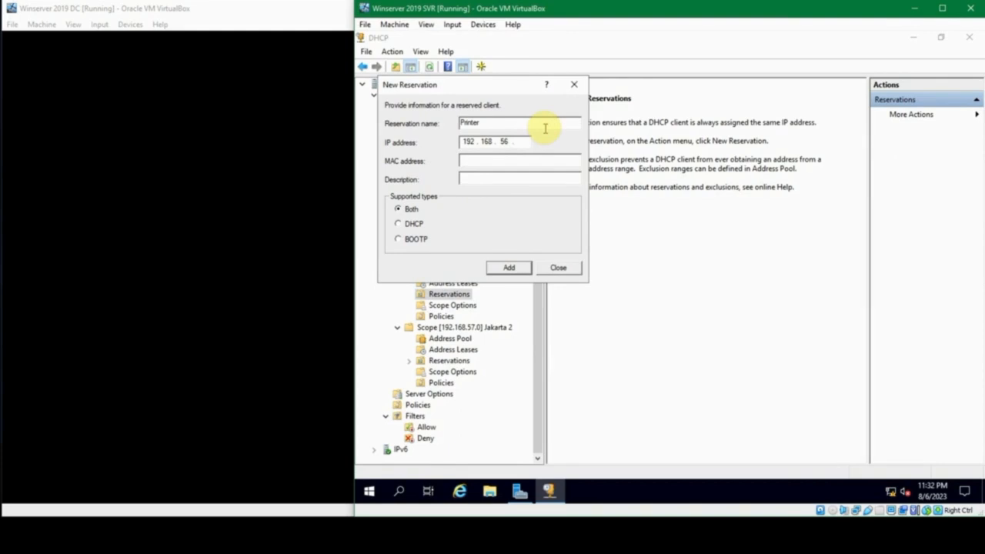
{"action": "type", "text": "31"}
{"action": "key", "text": "BackSpace"}
{"action": "key", "text": "BackSpace"}
{"action": "type", "text": "30"}
{"action": "left_click", "coordinate": [509, 156]}
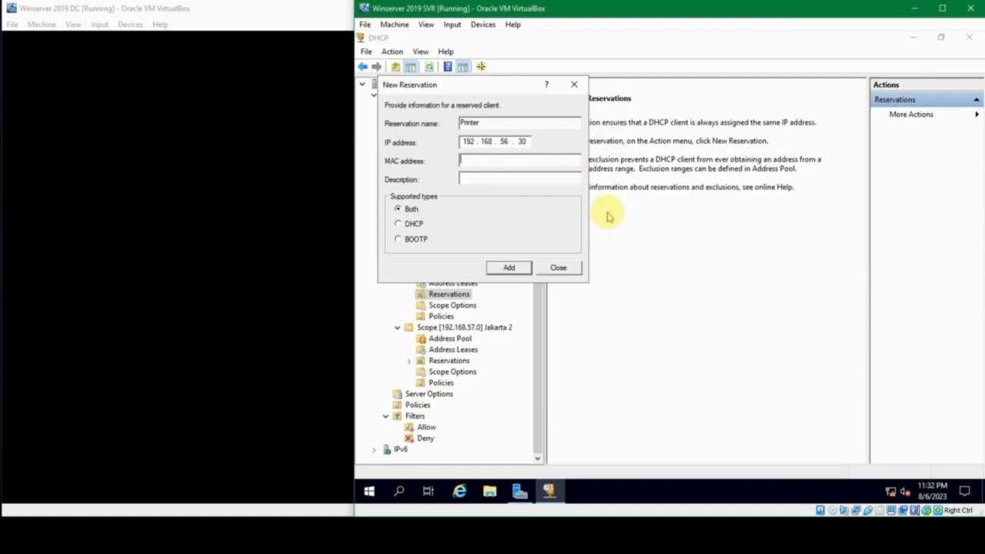
Open a Command Prompt, run ipconfig /all to examine the adapter's physical address, and close the window.
{"action": "key", "text": "super+r"}
{"action": "key", "text": "Return"}
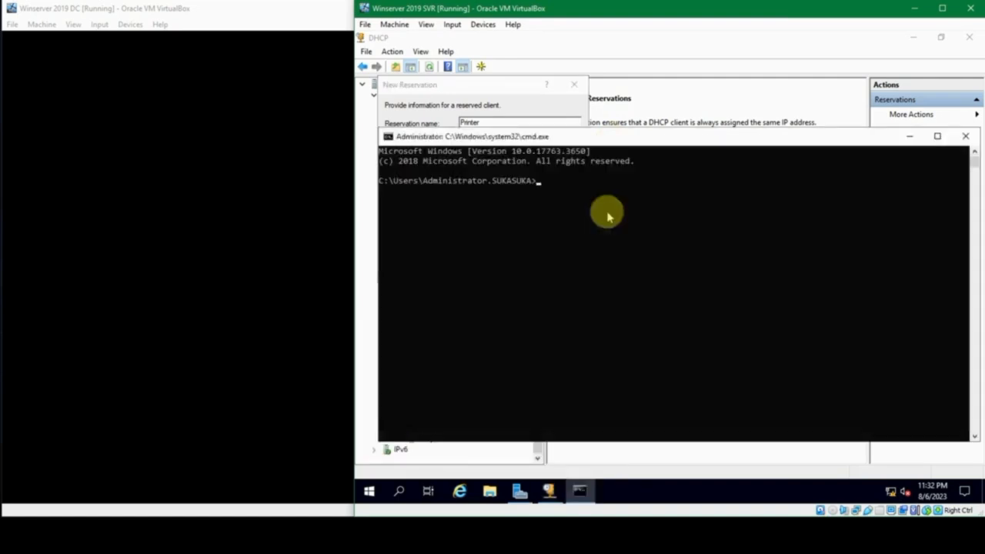
{"action": "type", "text": "ipconfig a"}
{"action": "type", "text": "all"}
{"action": "key", "text": "Return"}
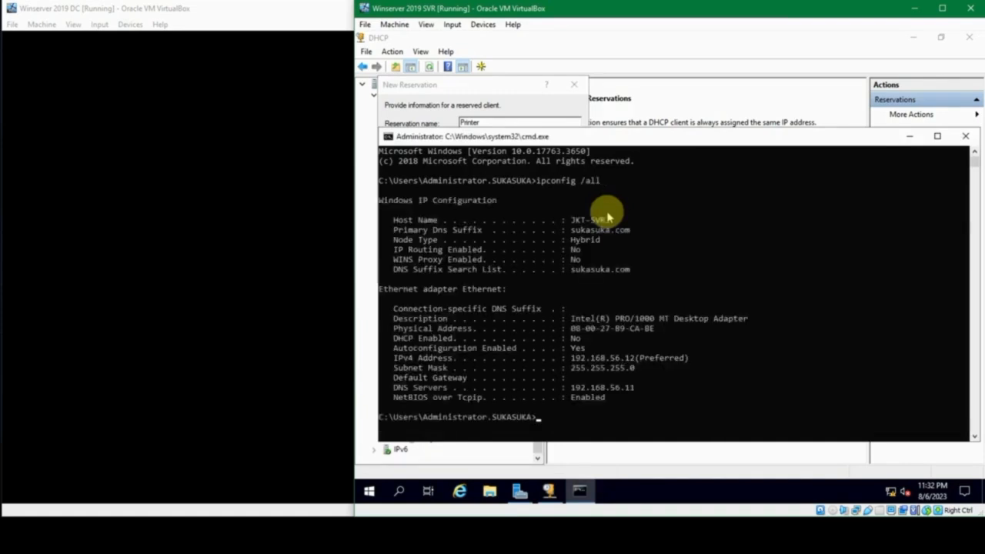
{"action": "left_click", "coordinate": [569, 328]}
{"action": "left_click_drag", "start_coordinate": [569, 328], "coordinate": [653, 328]}
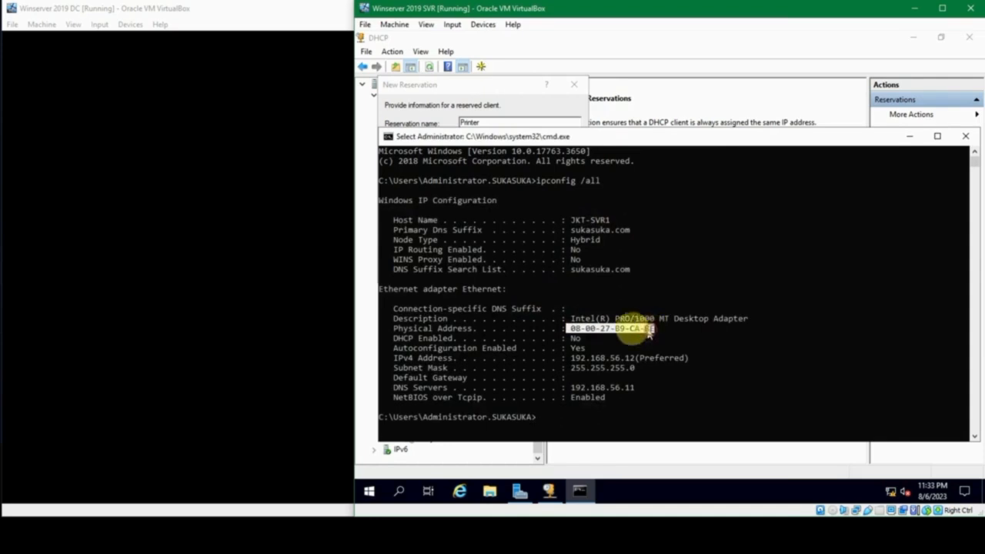
{"action": "left_click", "coordinate": [578, 331]}
{"action": "left_click_drag", "start_coordinate": [572, 330], "coordinate": [655, 329]}
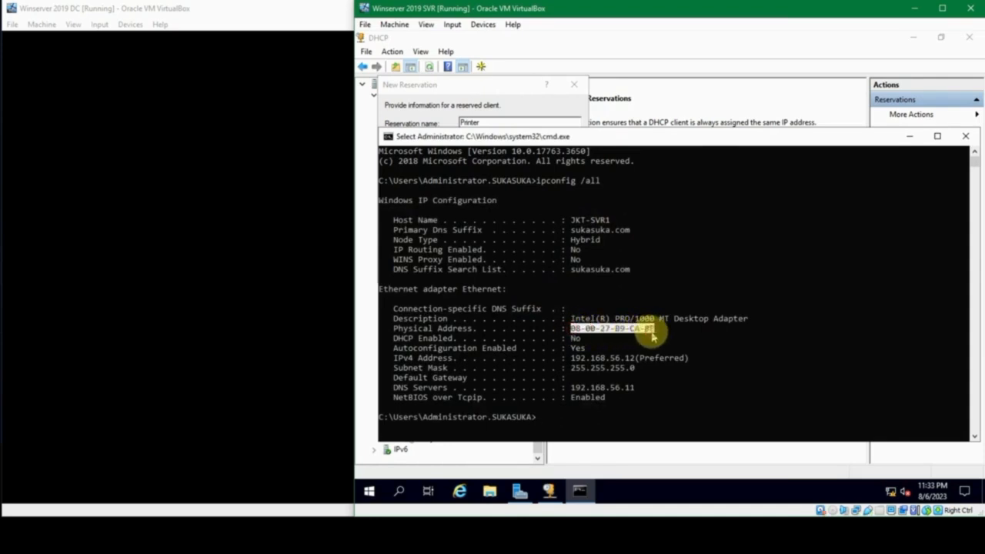
{"action": "left_click", "coordinate": [965, 137]}
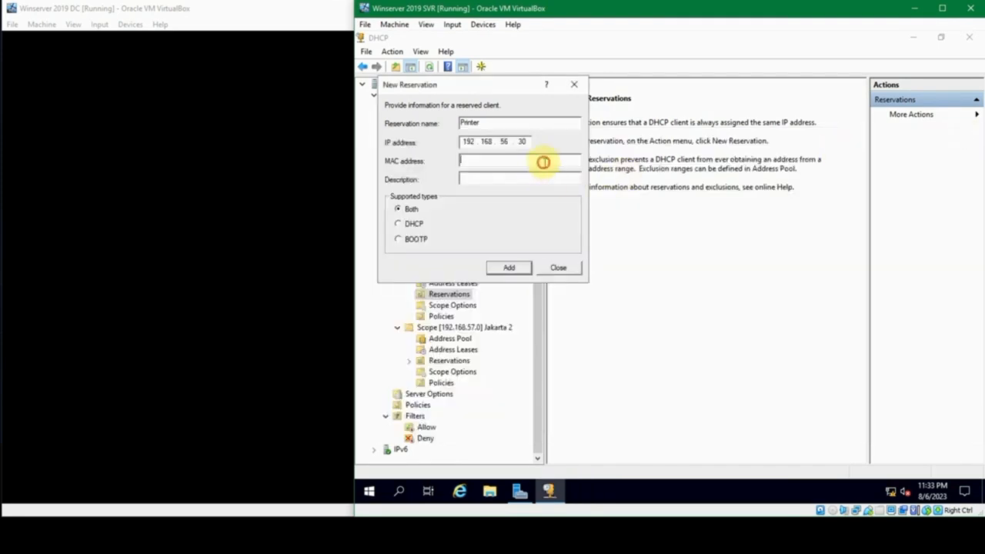
Give the Printer reservation the MAC address 1200AF2390AA and the description Printer LaserJet, add it and close the dialog.
{"action": "type", "text": "1200AF"}
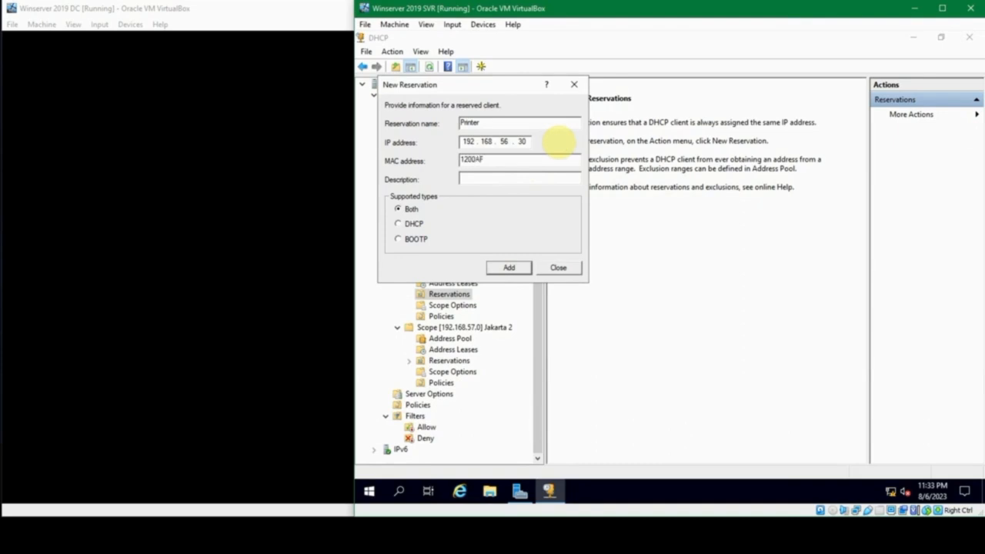
{"action": "type", "text": "2390"}
{"action": "key", "text": "Left"}
{"action": "key", "text": "Left"}
{"action": "key", "text": "Left"}
{"action": "key", "text": "Left"}
{"action": "key", "text": "Left"}
{"action": "key", "text": "Left"}
{"action": "key", "text": "Left"}
{"action": "type", "text": "AA"}
{"action": "left_click", "coordinate": [515, 182]}
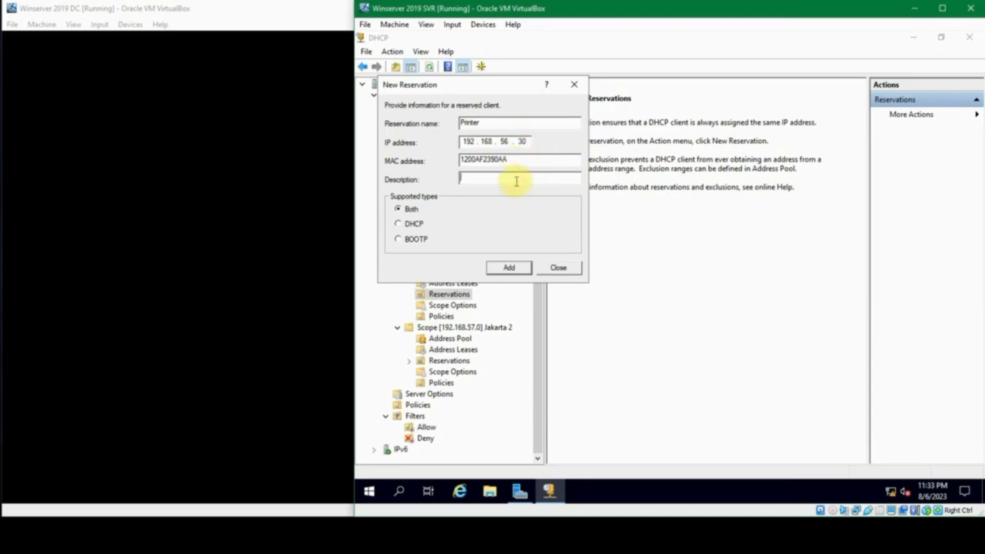
{"action": "type", "text": "Printer LaserJet"}
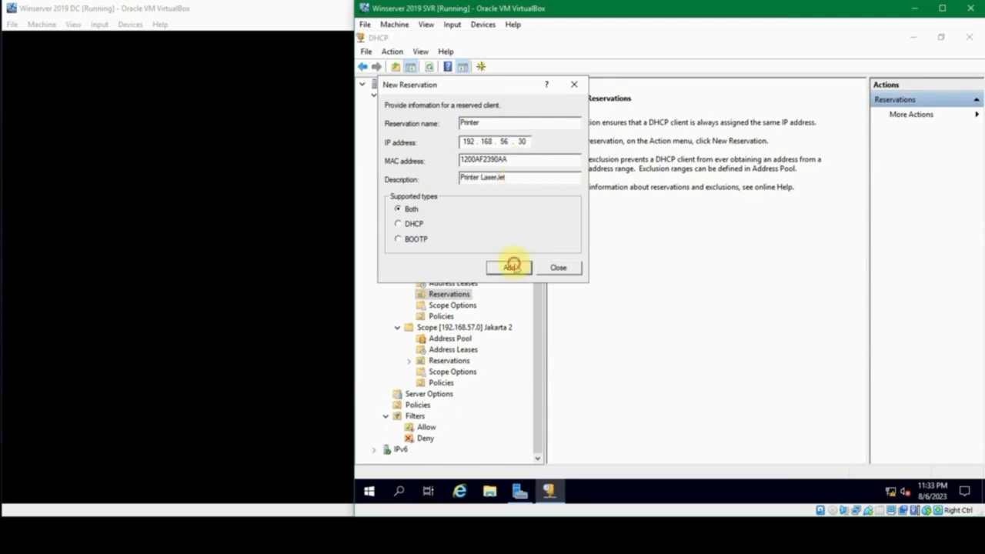
{"action": "left_click", "coordinate": [514, 267]}
{"action": "left_click", "coordinate": [560, 267]}
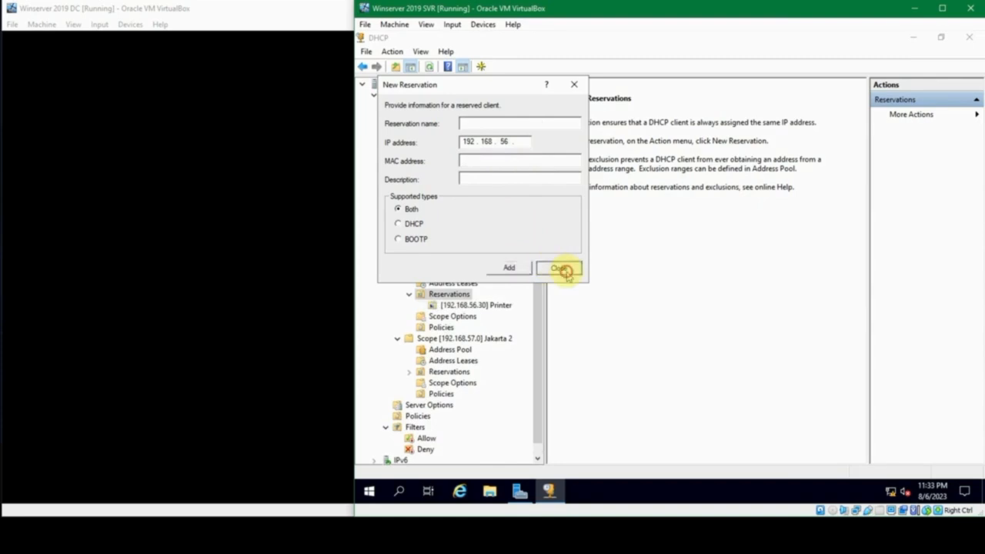
View the Printer reservation's options and collapse the Jakarta 1 reservations.
{"action": "left_click", "coordinate": [483, 305]}
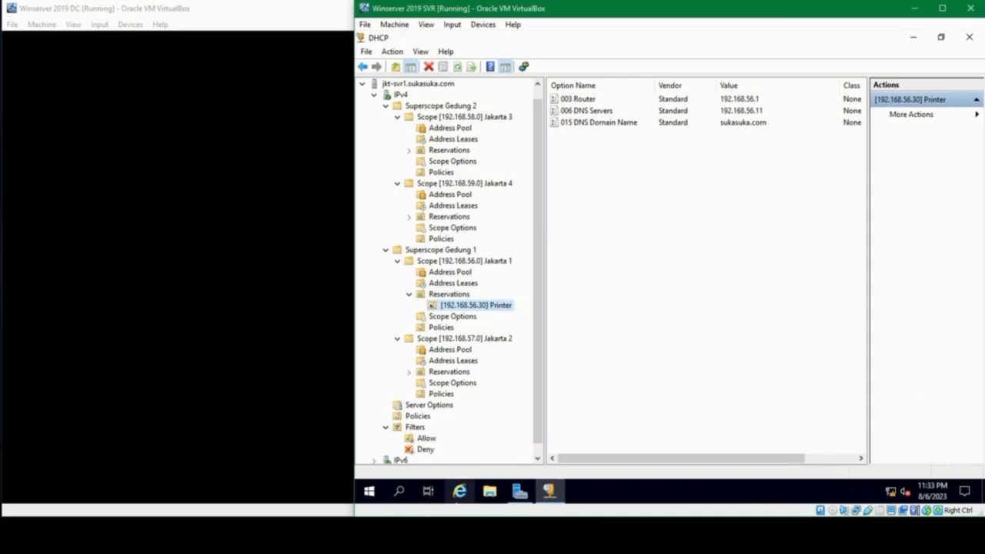
{"action": "left_click", "coordinate": [931, 553]}
{"action": "left_click", "coordinate": [777, 370]}
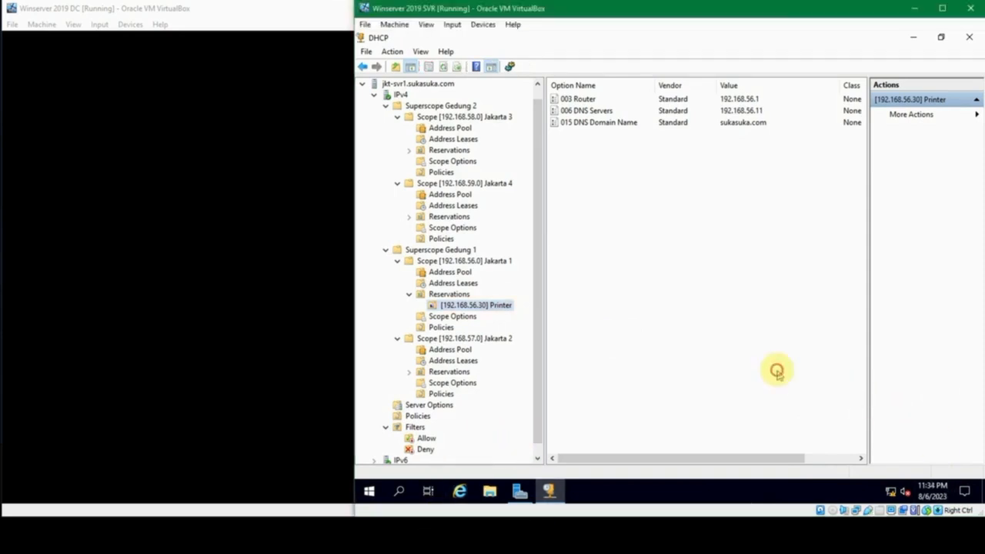
{"action": "left_click", "coordinate": [410, 294]}
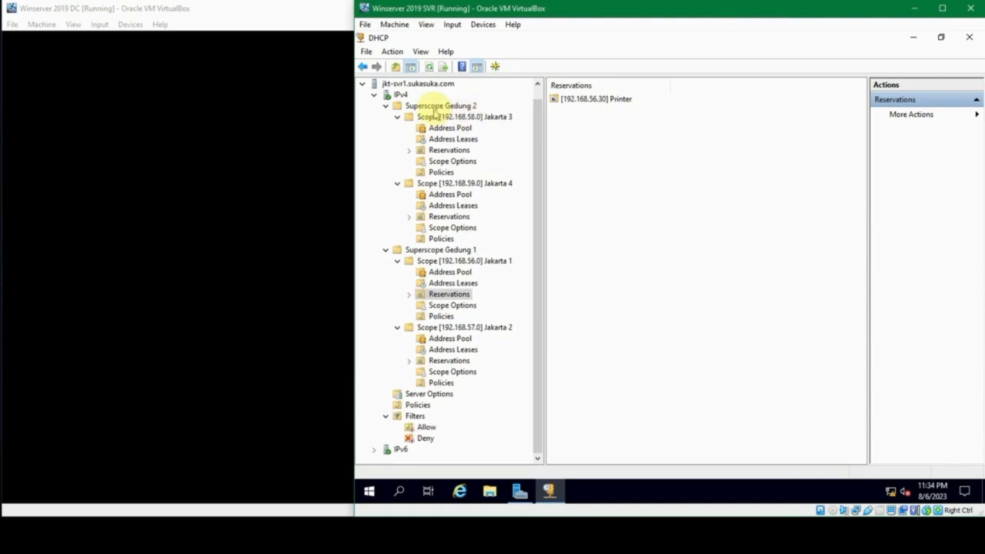
Delete superscope Gedung 2 and expand the Jakarta 4 and Jakarta 3 scopes directly under IPv4.
{"action": "right_click", "coordinate": [442, 107]}
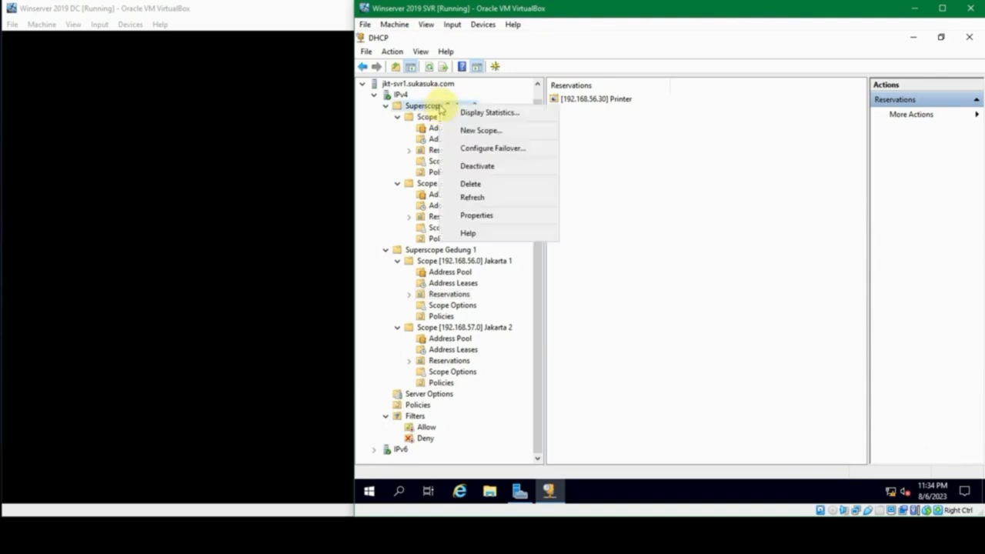
{"action": "left_click", "coordinate": [500, 184]}
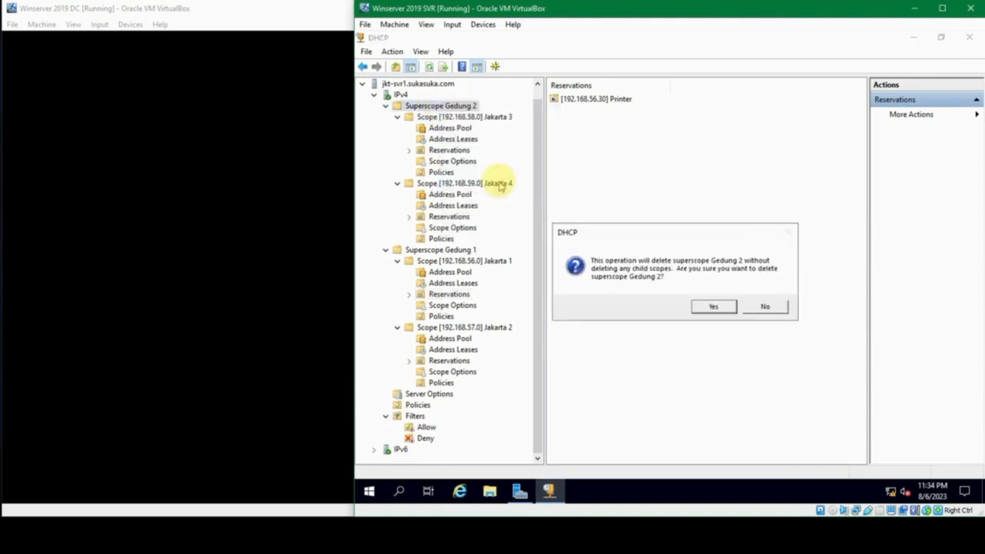
{"action": "left_click", "coordinate": [713, 307]}
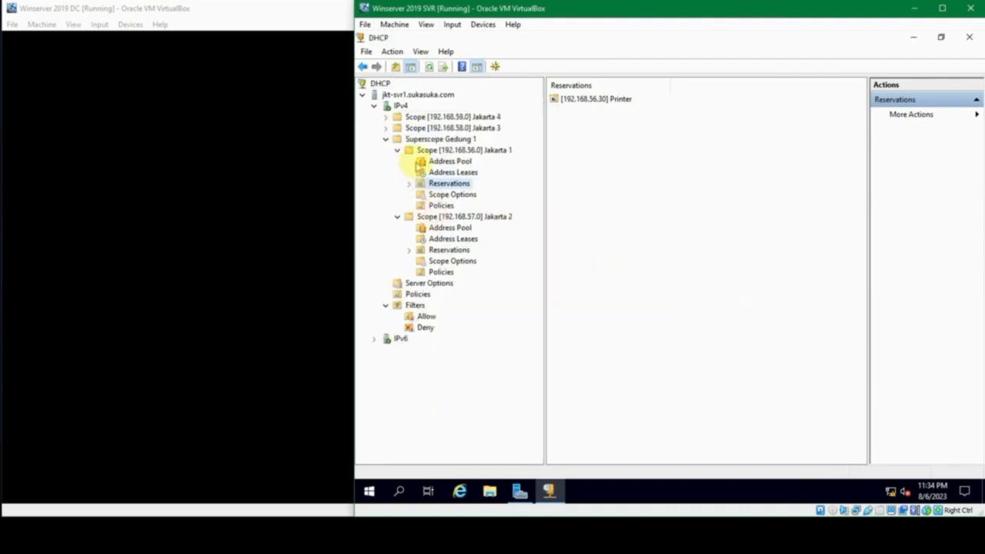
{"action": "left_click", "coordinate": [385, 118]}
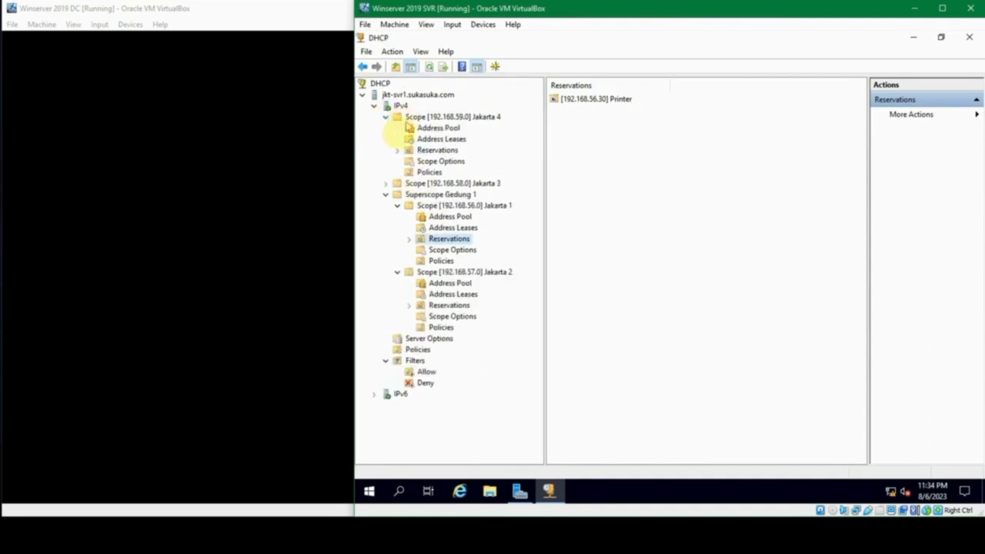
{"action": "left_click", "coordinate": [385, 183]}
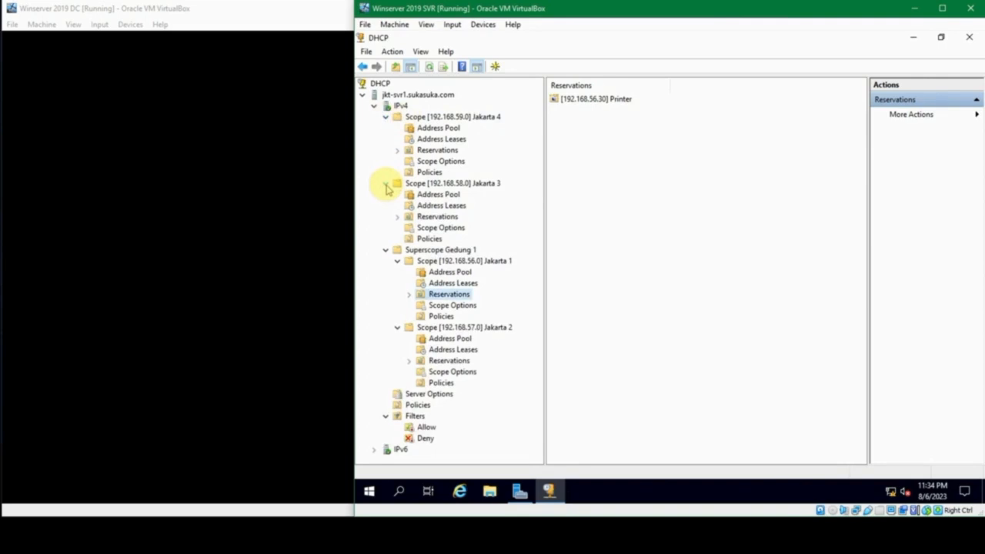
{"action": "left_click", "coordinate": [386, 185]}
{"action": "left_click", "coordinate": [386, 184]}
Delete the active Jakarta 4 scope under IPv4.
{"action": "left_click", "coordinate": [451, 117]}
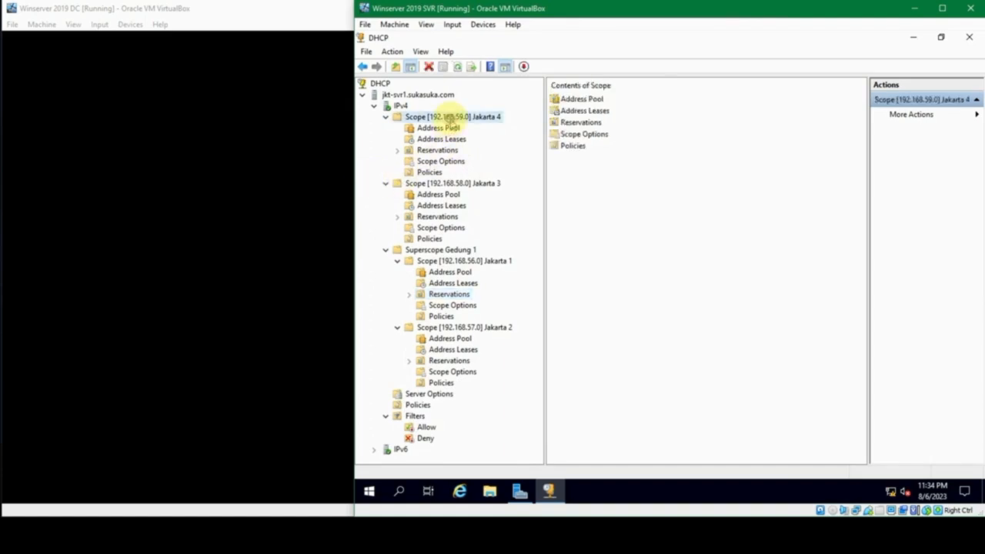
{"action": "right_click", "coordinate": [450, 117]}
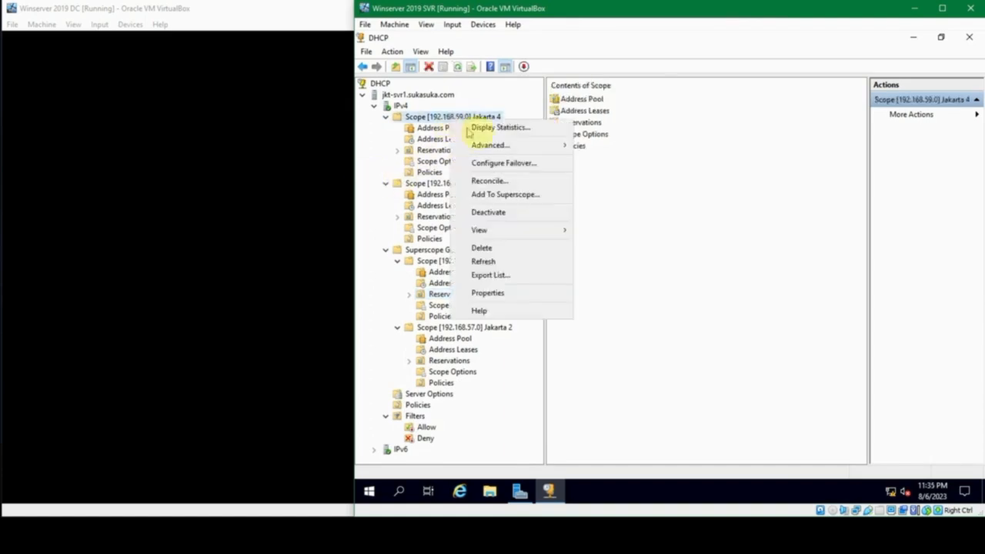
{"action": "left_click", "coordinate": [506, 247]}
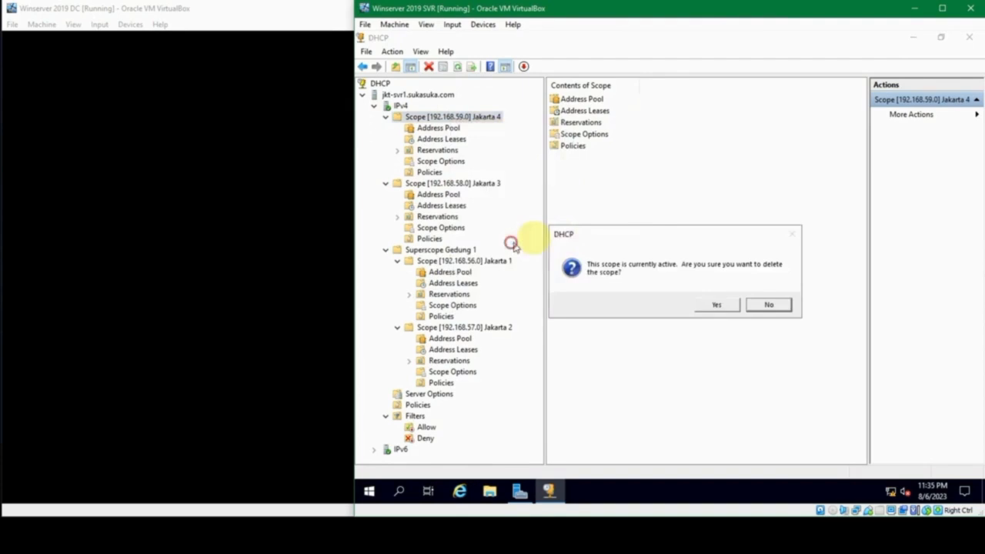
{"action": "left_click", "coordinate": [725, 305]}
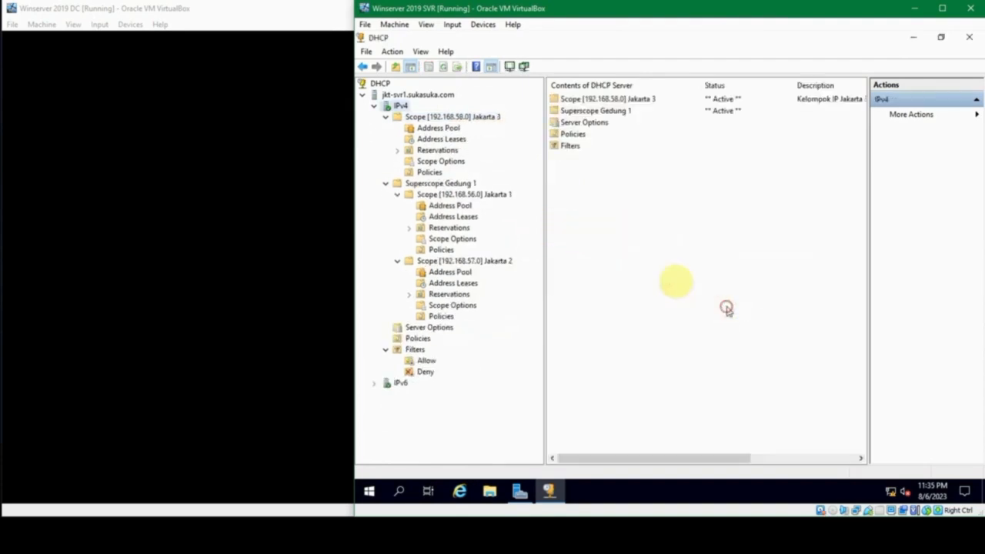
Delete the active Jakarta 3 scope directly under IPv4.
{"action": "right_click", "coordinate": [450, 117]}
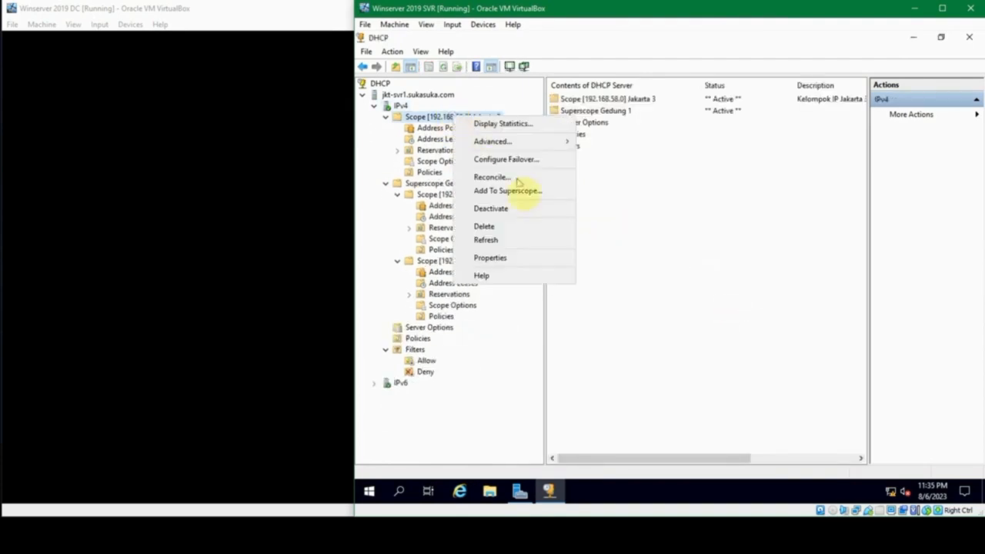
{"action": "left_click", "coordinate": [528, 227]}
{"action": "left_click", "coordinate": [727, 303]}
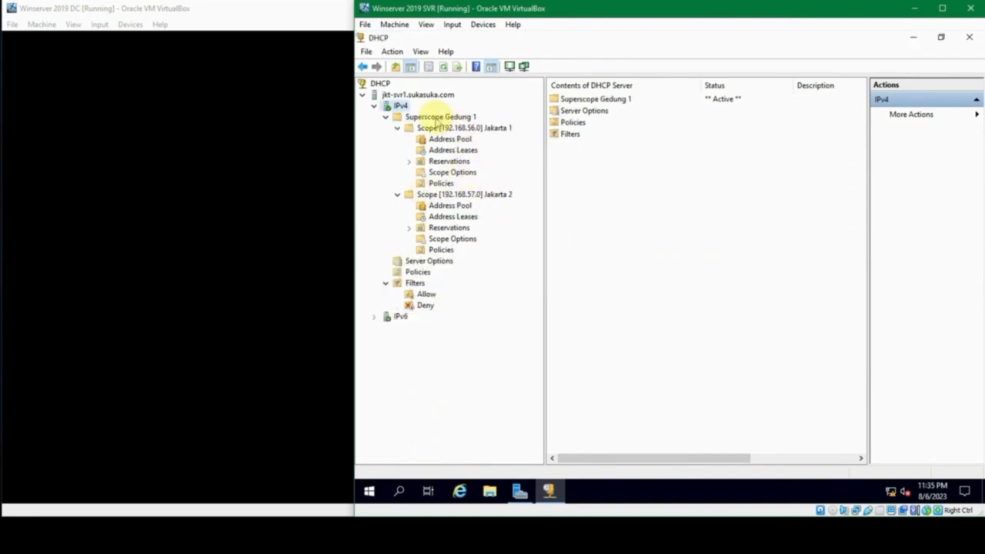
Delete superscope Gedung 1 while keeping its member scopes under IPv4.
{"action": "right_click", "coordinate": [455, 117]}
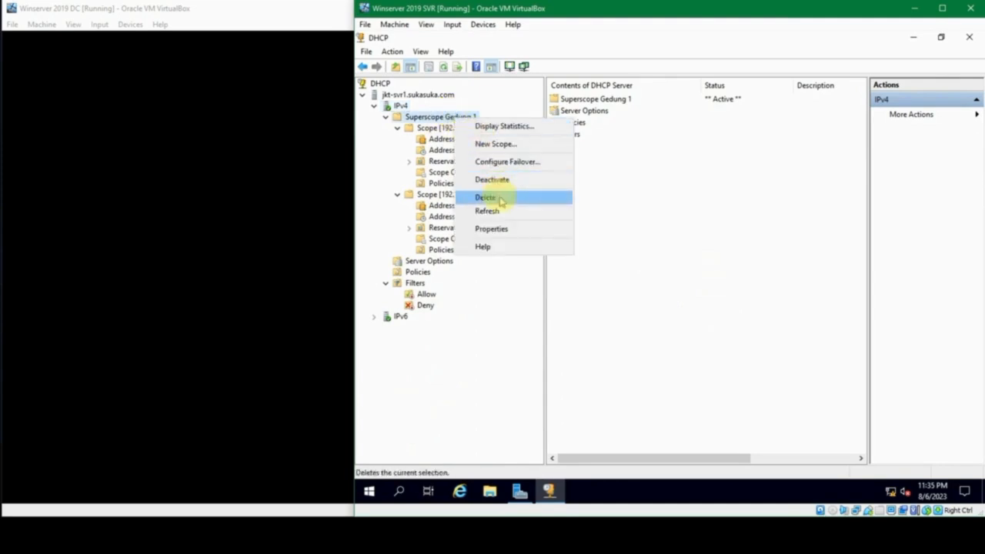
{"action": "left_click", "coordinate": [499, 197]}
{"action": "left_click", "coordinate": [717, 305]}
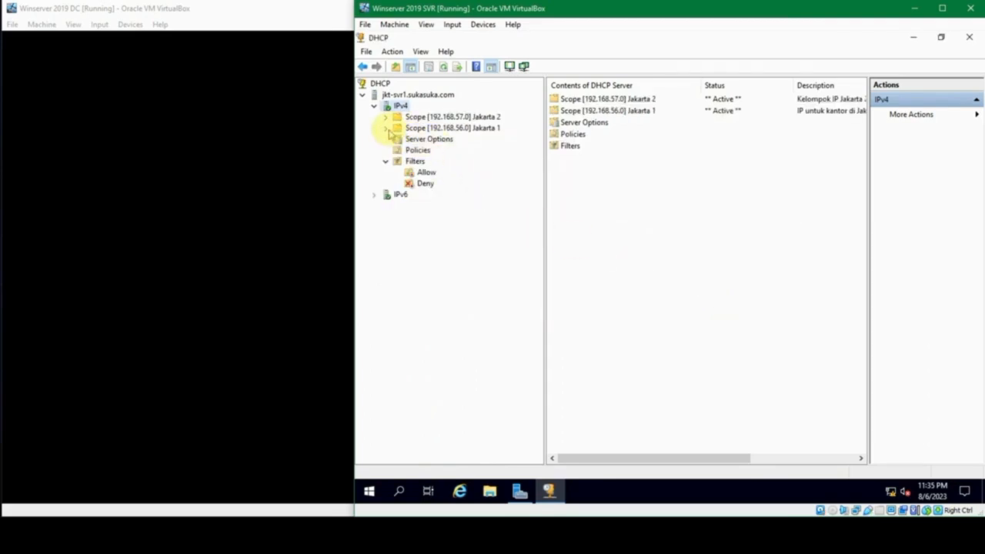
{"action": "right_click", "coordinate": [428, 117]}
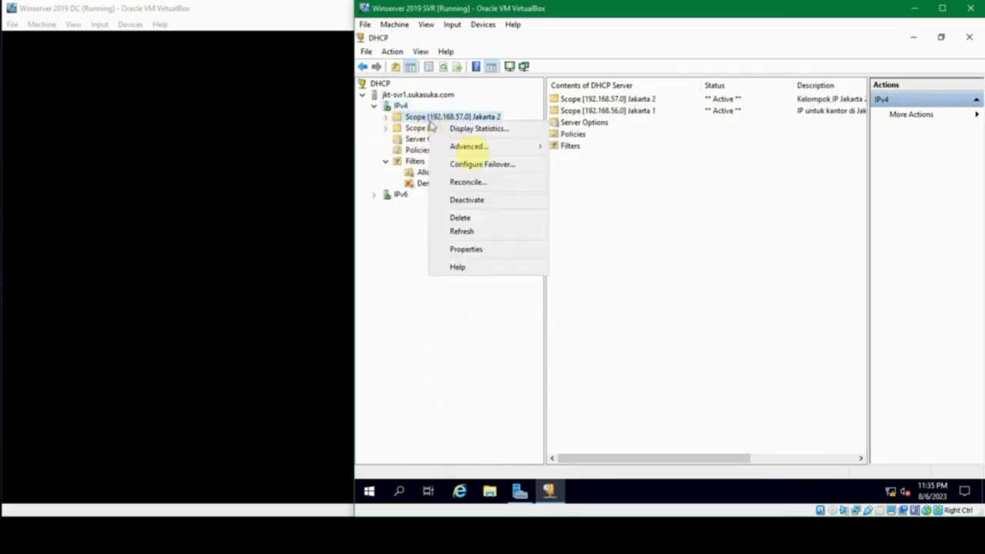
{"action": "left_click", "coordinate": [491, 202]}
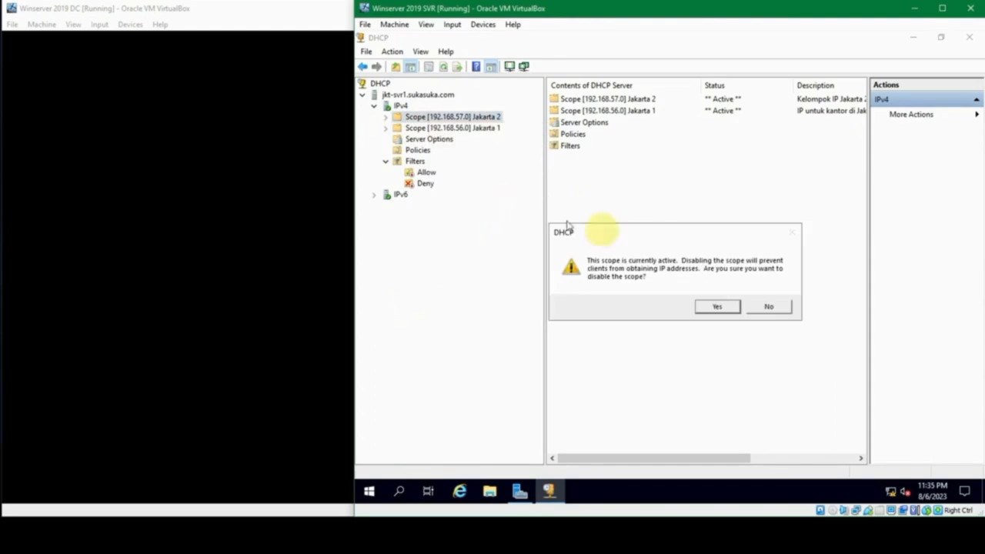
{"action": "left_click", "coordinate": [767, 306]}
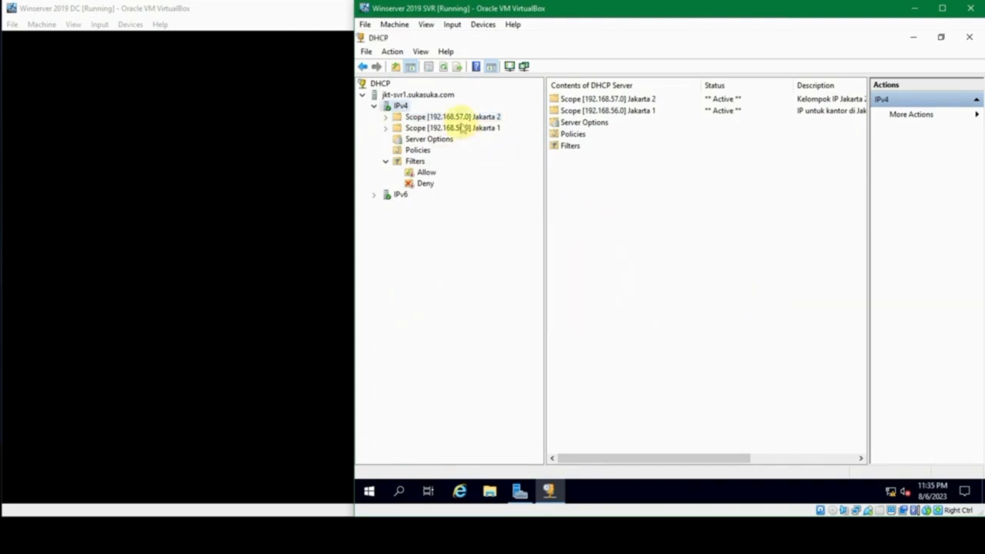
Delete the active Jakarta 2 scope (192.168.57.0) under IPv4.
{"action": "right_click", "coordinate": [460, 117]}
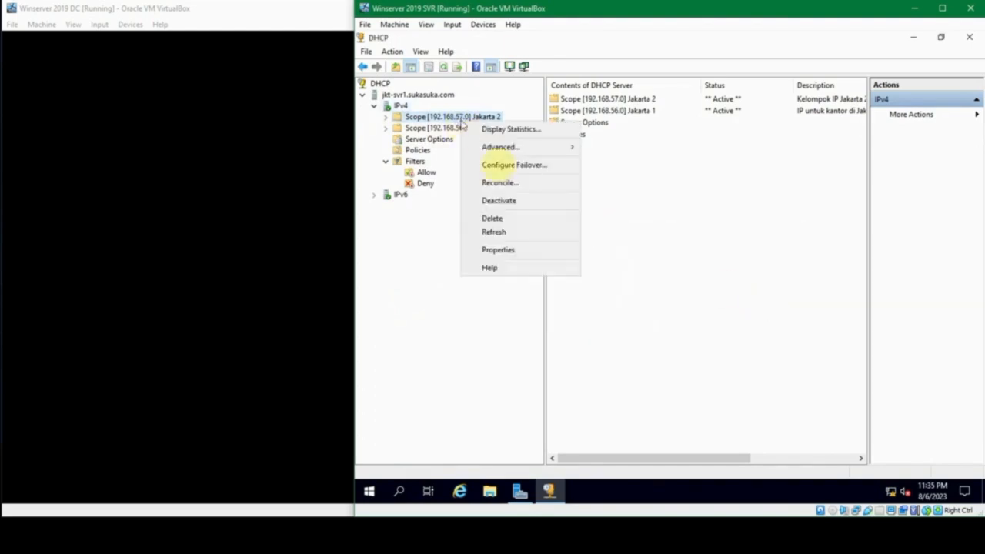
{"action": "left_click", "coordinate": [532, 228]}
{"action": "left_click", "coordinate": [730, 305]}
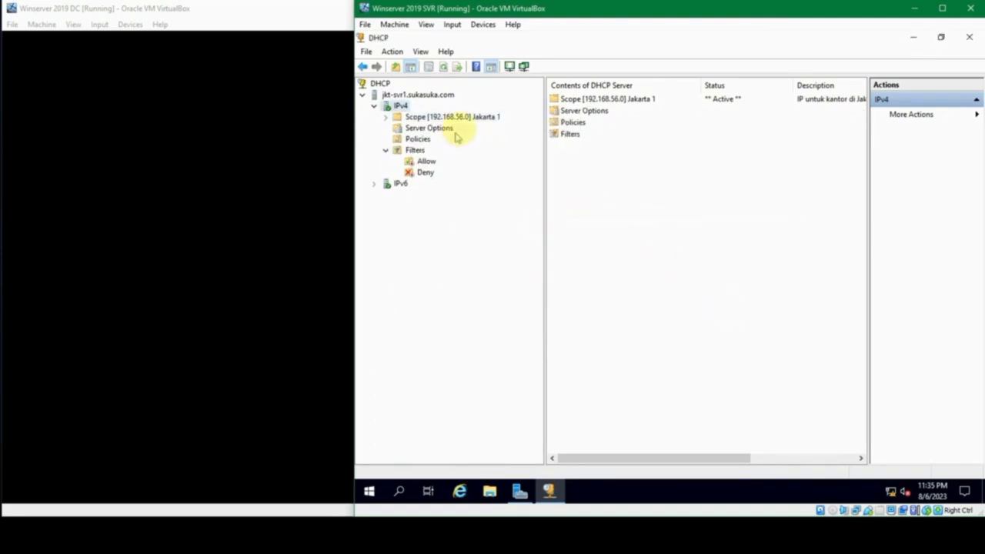
Expand the Jakarta 1 scope and examine the distribution and exclusion ranges in its address pool.
{"action": "left_click", "coordinate": [385, 118]}
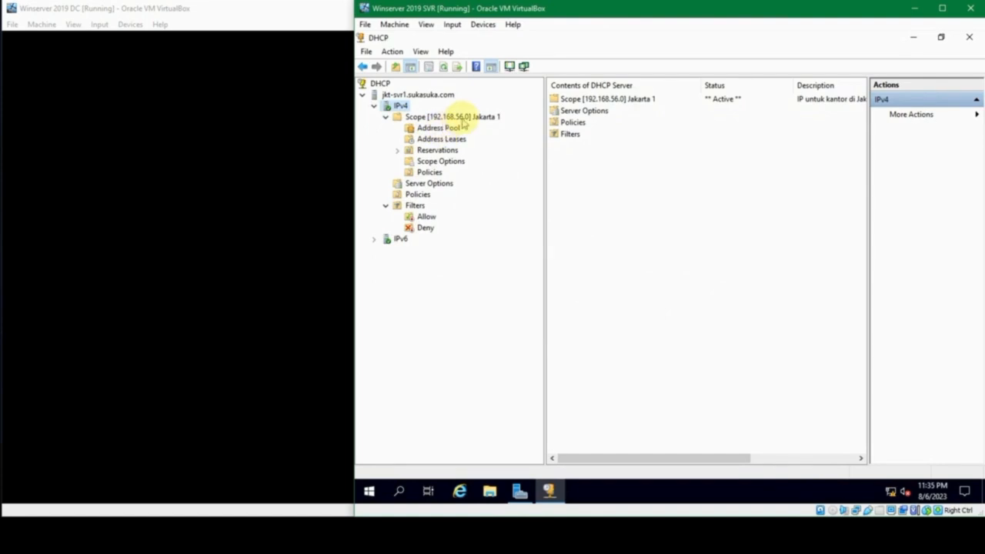
{"action": "left_click", "coordinate": [438, 128]}
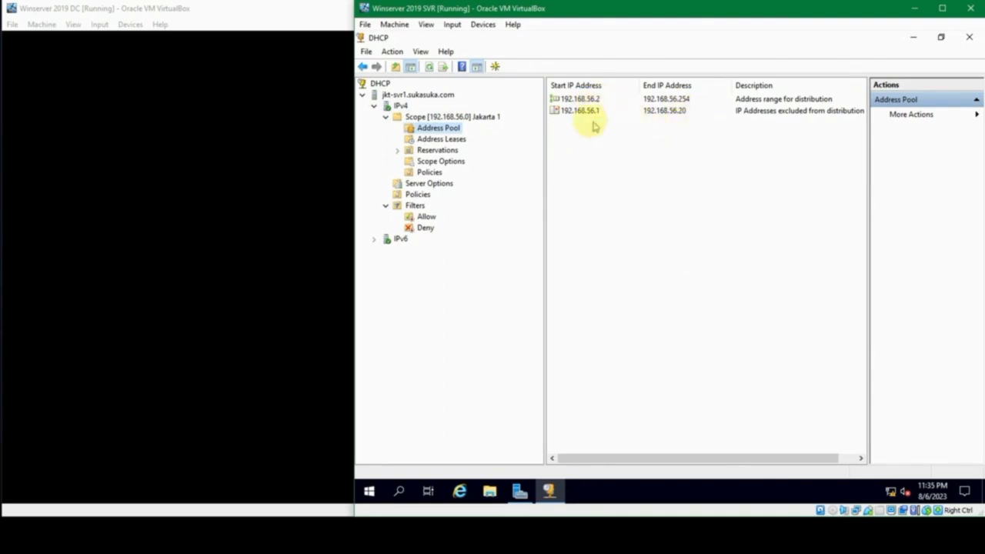
{"action": "left_click", "coordinate": [682, 111]}
{"action": "left_click", "coordinate": [639, 142]}
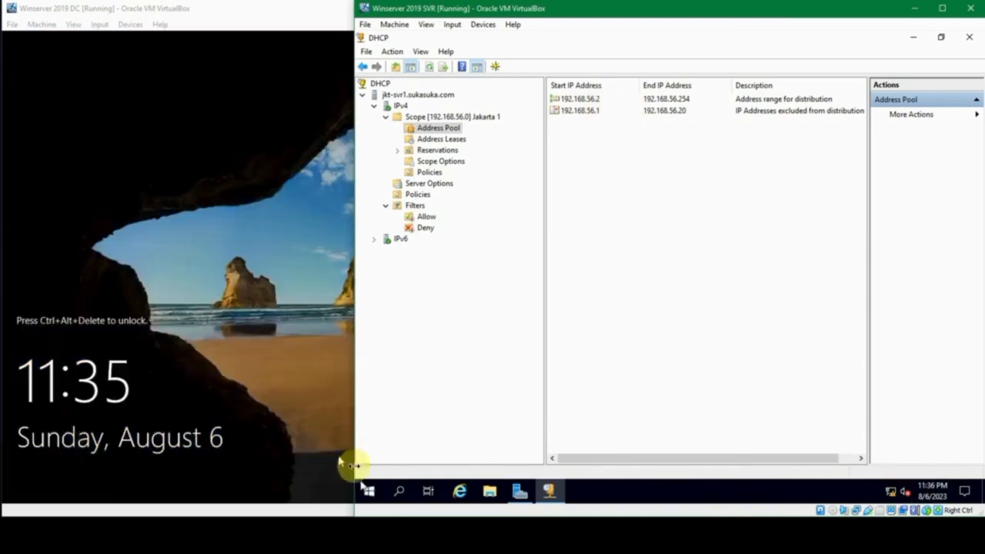
Switch to Oracle VM VirtualBox Manager and review the network settings of the Windows 10 1 machine.
{"action": "left_click", "coordinate": [434, 553]}
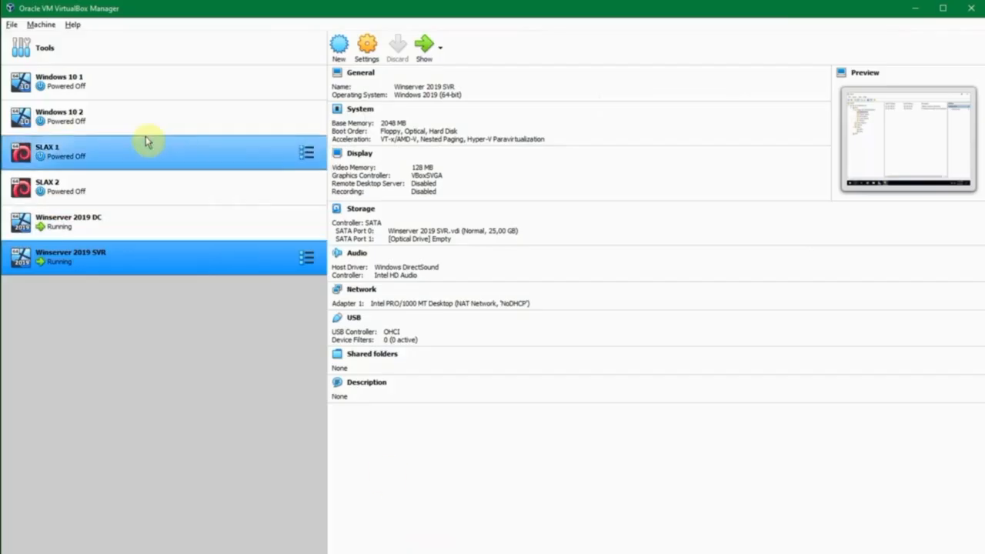
{"action": "left_click", "coordinate": [154, 88]}
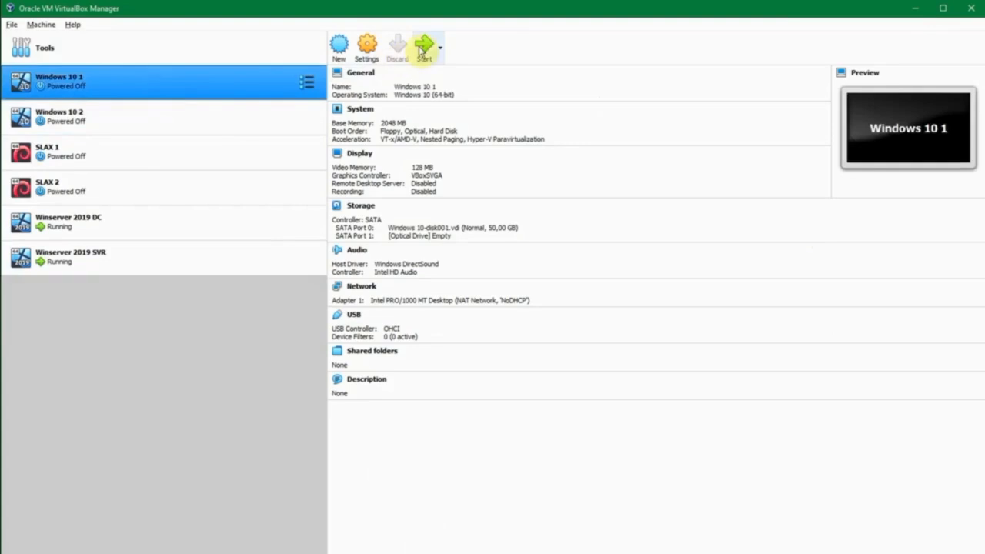
{"action": "right_click", "coordinate": [224, 86]}
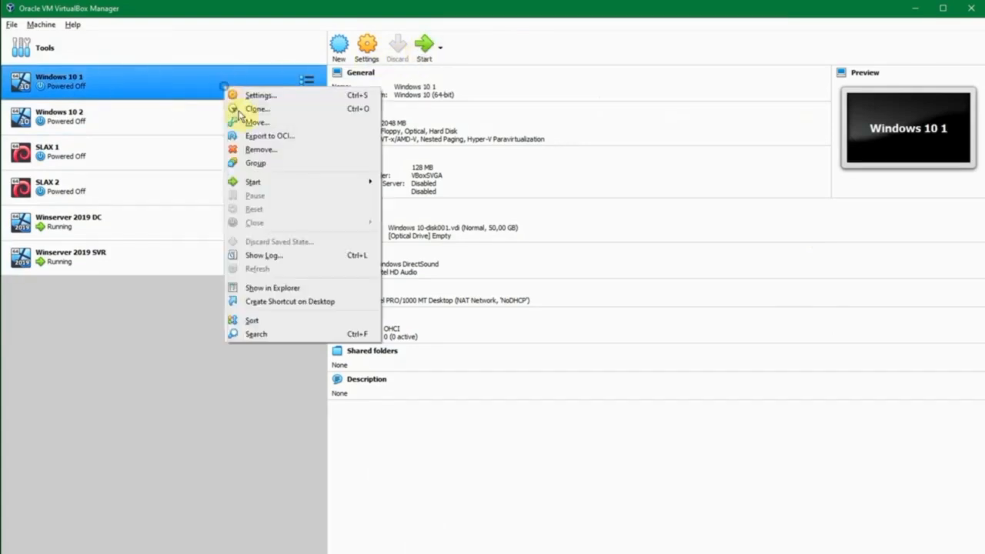
{"action": "left_click", "coordinate": [271, 95]}
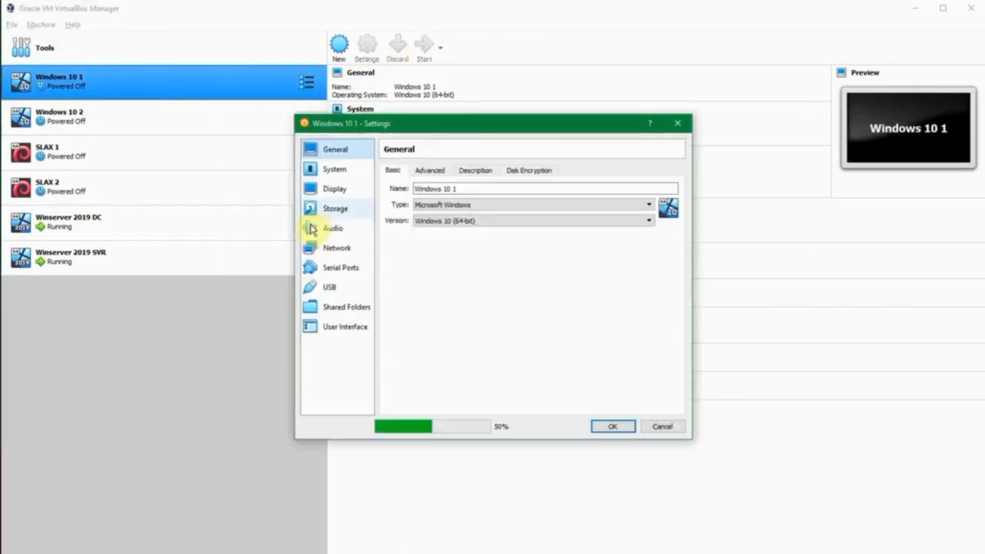
{"action": "left_click", "coordinate": [323, 247]}
{"action": "left_click", "coordinate": [607, 428]}
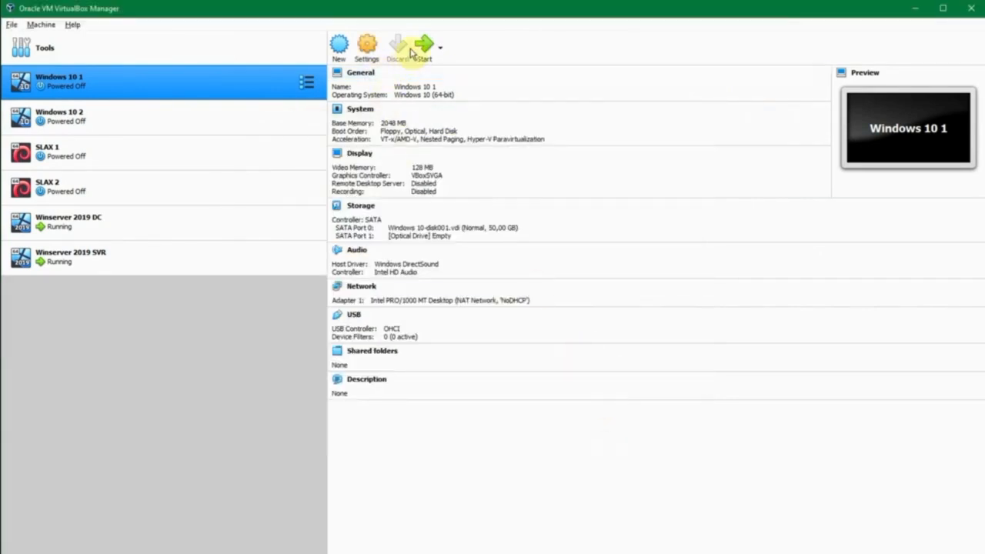
Start the Windows 10 1 virtual machine and sign in with the account password.
{"action": "left_click", "coordinate": [424, 46]}
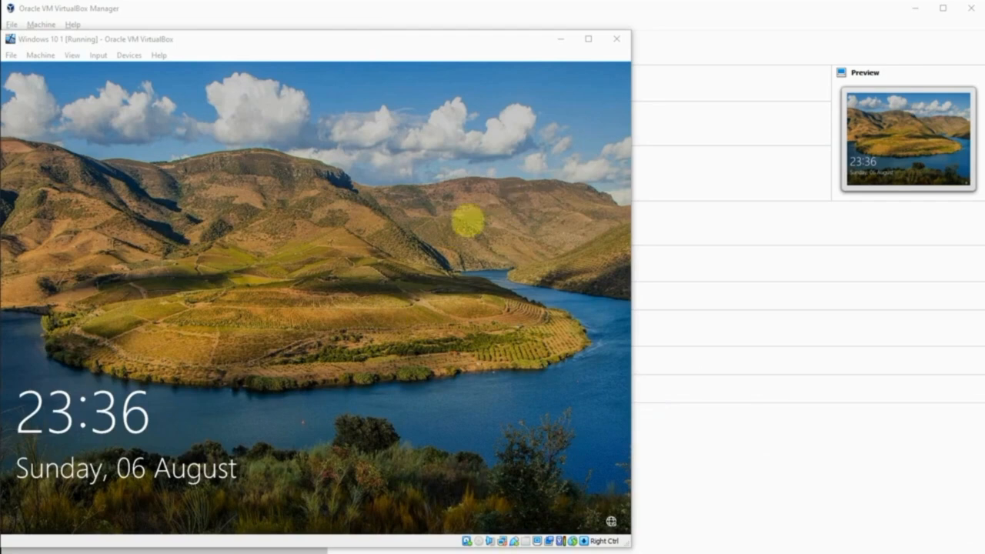
{"action": "left_click", "coordinate": [246, 98]}
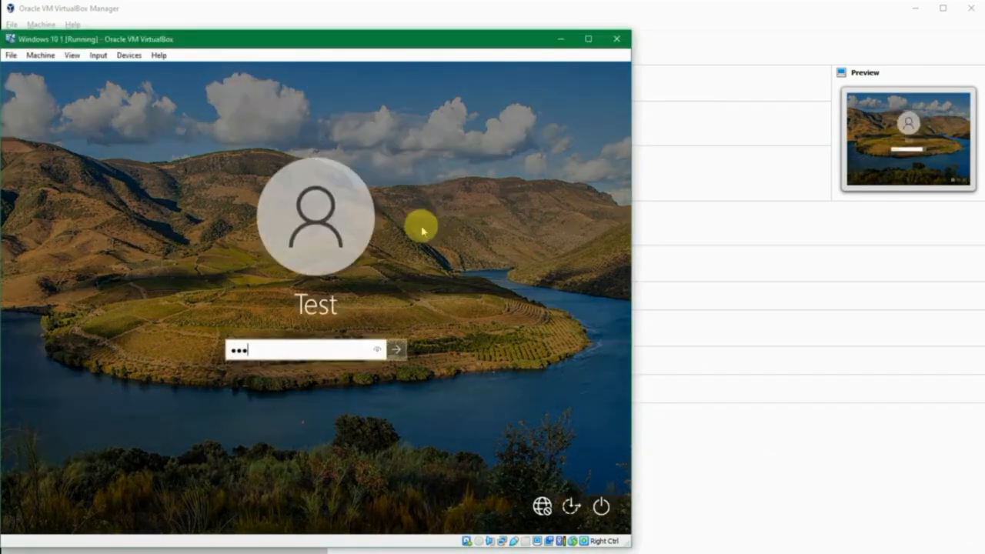
{"action": "key", "text": "Return"}
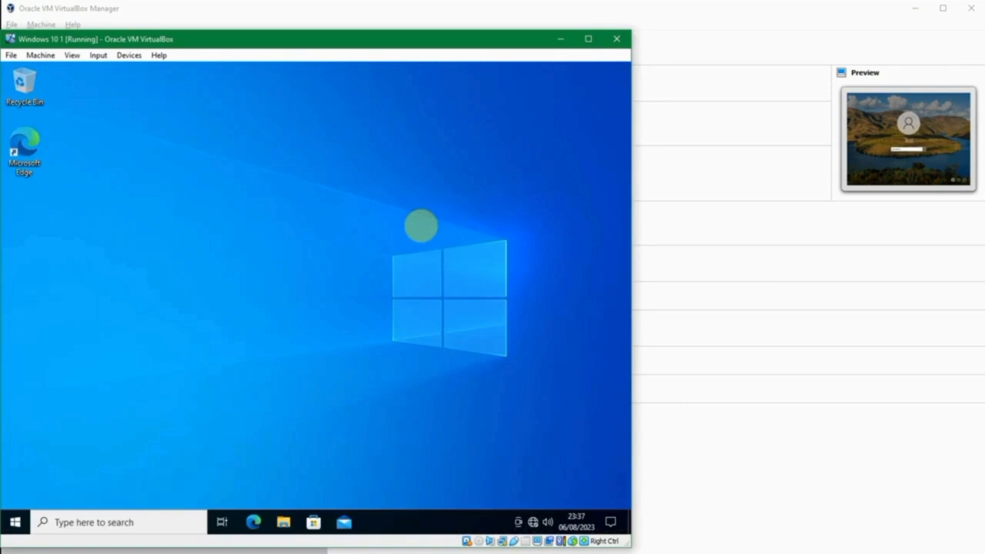
Open the Command Prompt with cmd in Windows 10 1 and run ipconfig to check its IP configuration.
{"action": "key", "text": "super+r"}
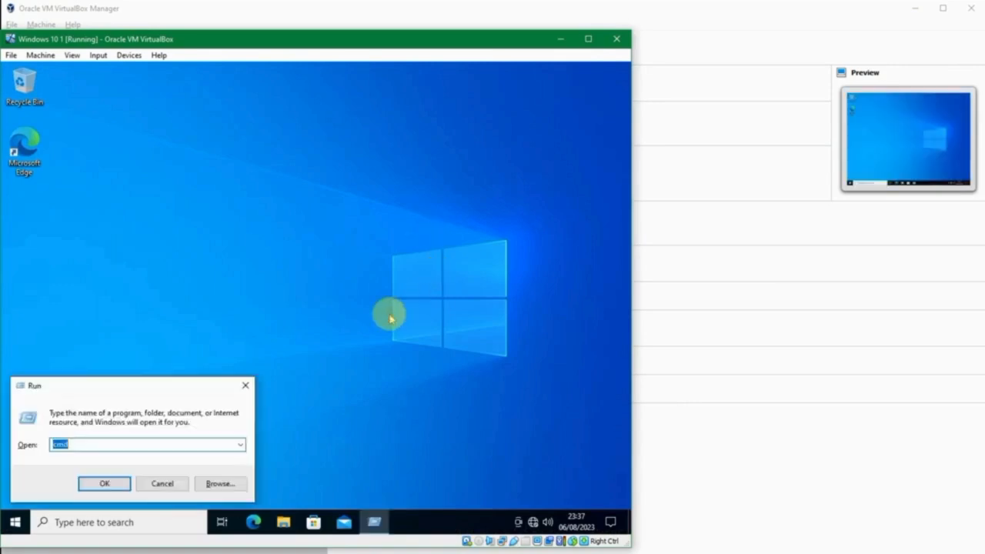
{"action": "type", "text": "cmd"}
{"action": "key", "text": "Return"}
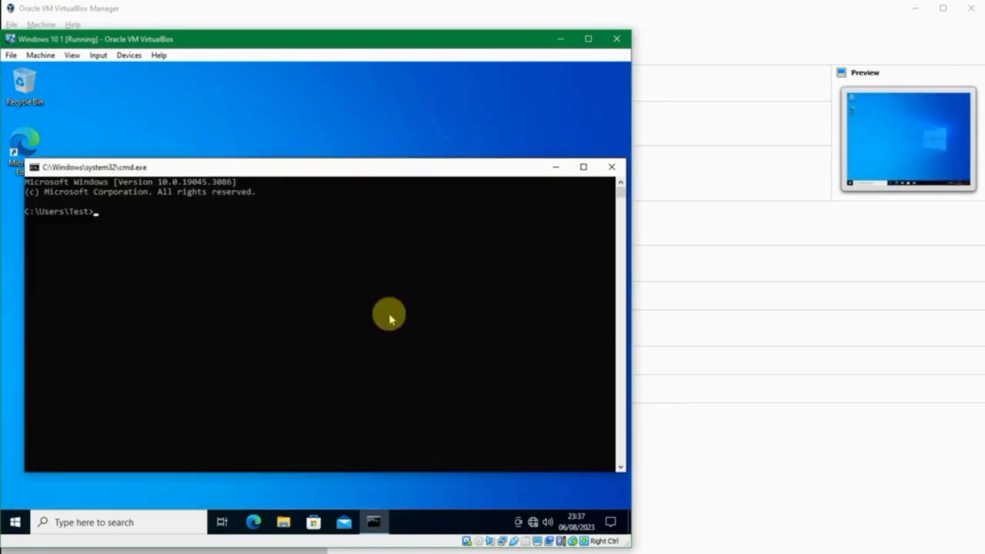
{"action": "type", "text": "ipconfig"}
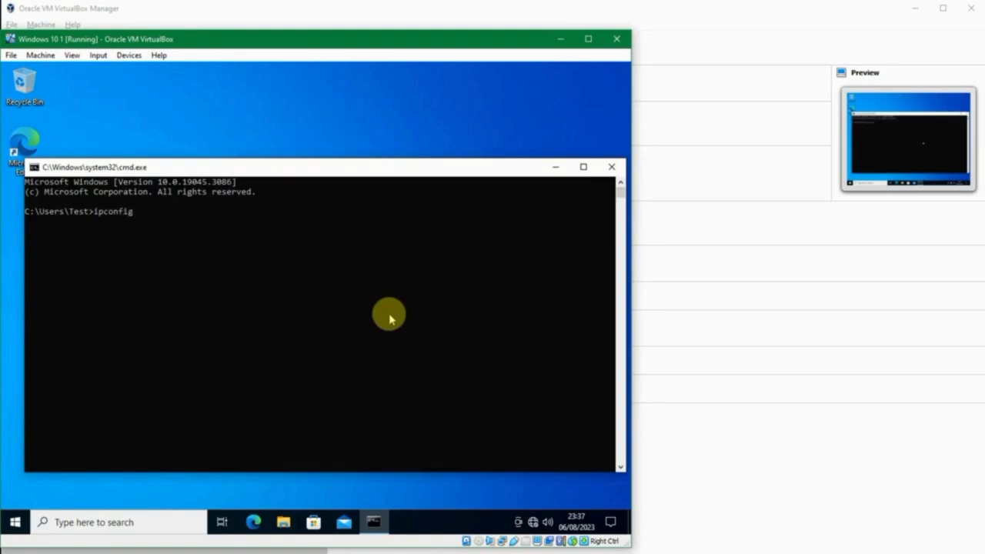
{"action": "key", "text": "Return"}
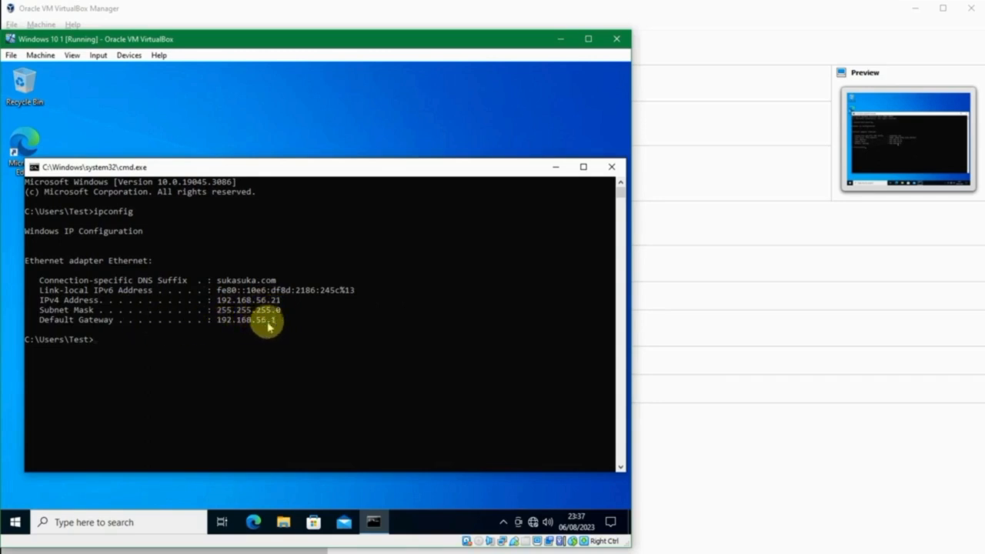
Bring up the Winserver 2019 SVR window and compare the client's IP configuration with the Jakarta 1 address pool.
{"action": "left_click", "coordinate": [277, 300]}
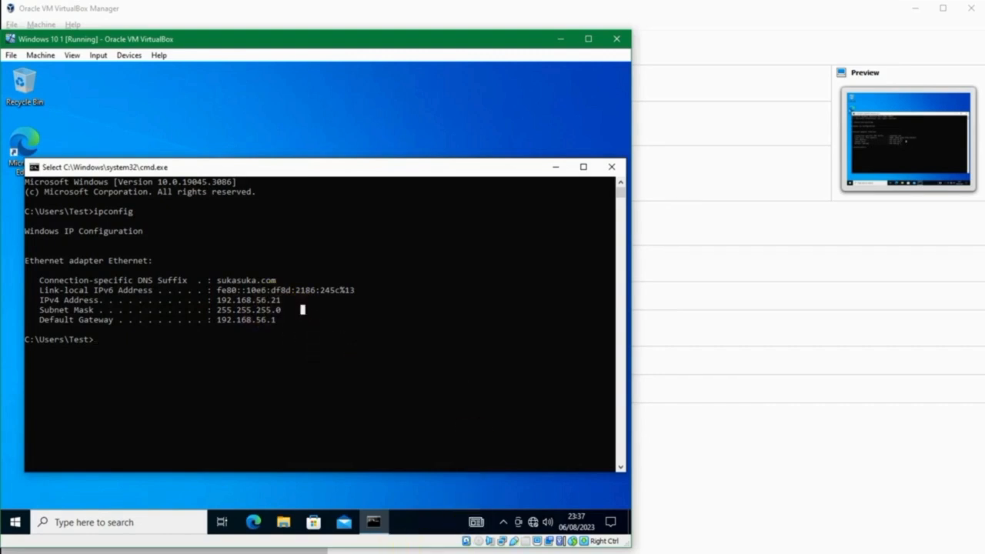
{"action": "left_click", "coordinate": [444, 552]}
{"action": "left_click", "coordinate": [460, 514]}
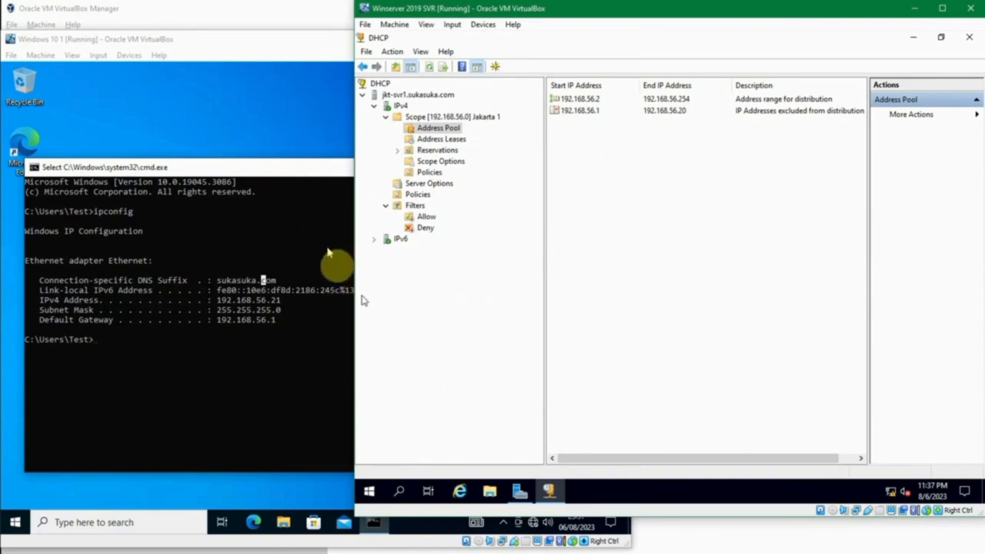
In VirtualBox Manager, attach network Adapter 1 of Windows 10 2 to the NAT Network NoDHCP and save the settings.
{"action": "left_click", "coordinate": [462, 552]}
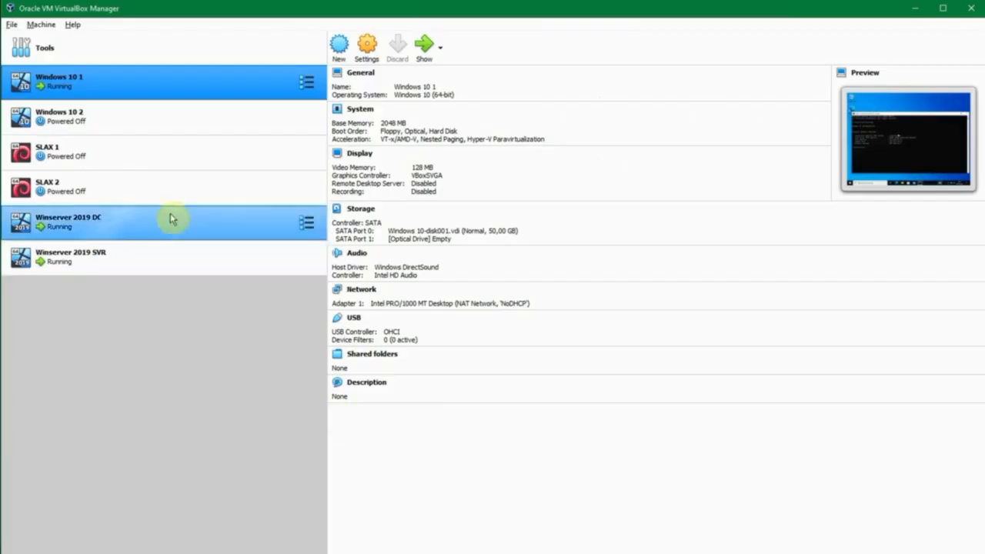
{"action": "left_click", "coordinate": [177, 120]}
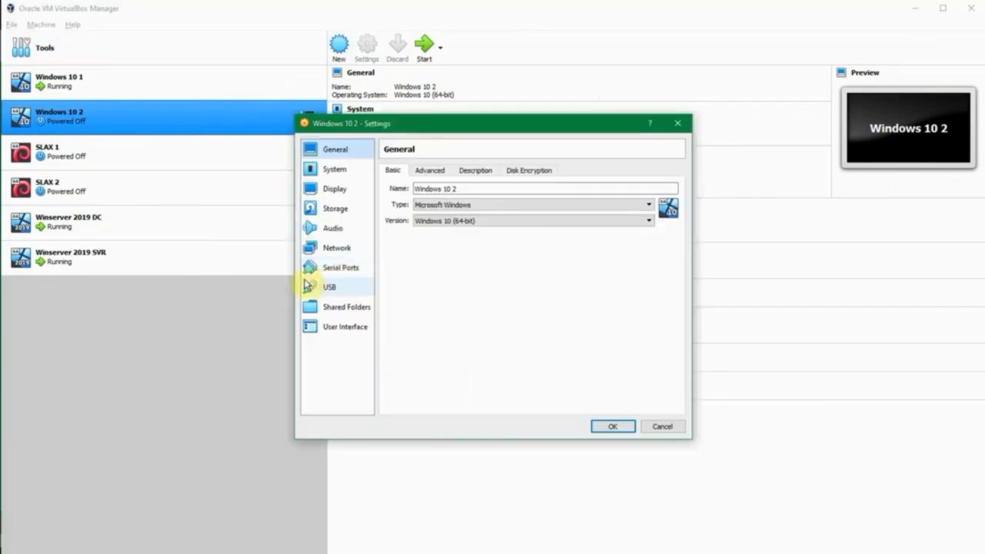
{"action": "left_click", "coordinate": [339, 248]}
{"action": "left_click", "coordinate": [472, 205]}
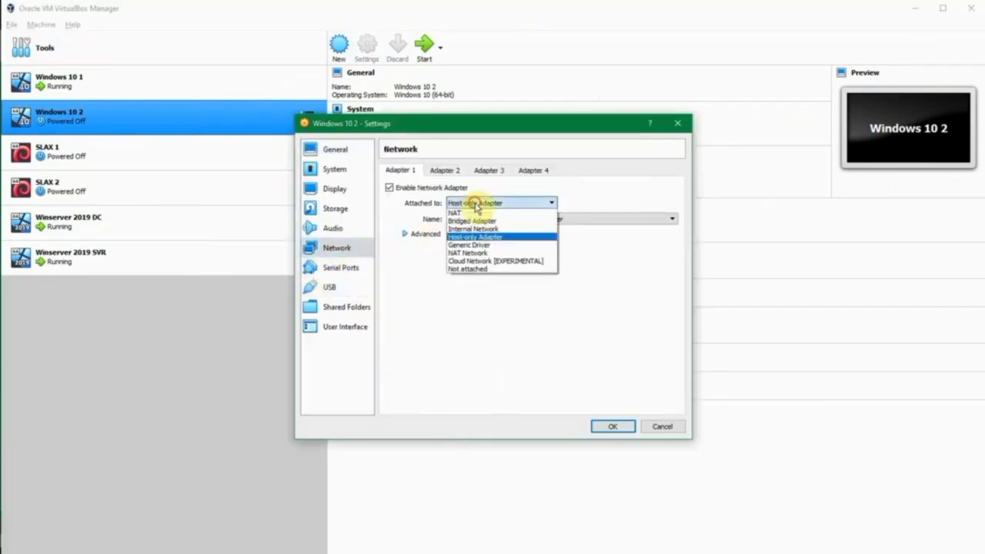
{"action": "left_click", "coordinate": [484, 253]}
{"action": "left_click", "coordinate": [496, 221]}
{"action": "left_click", "coordinate": [487, 230]}
{"action": "left_click", "coordinate": [612, 426]}
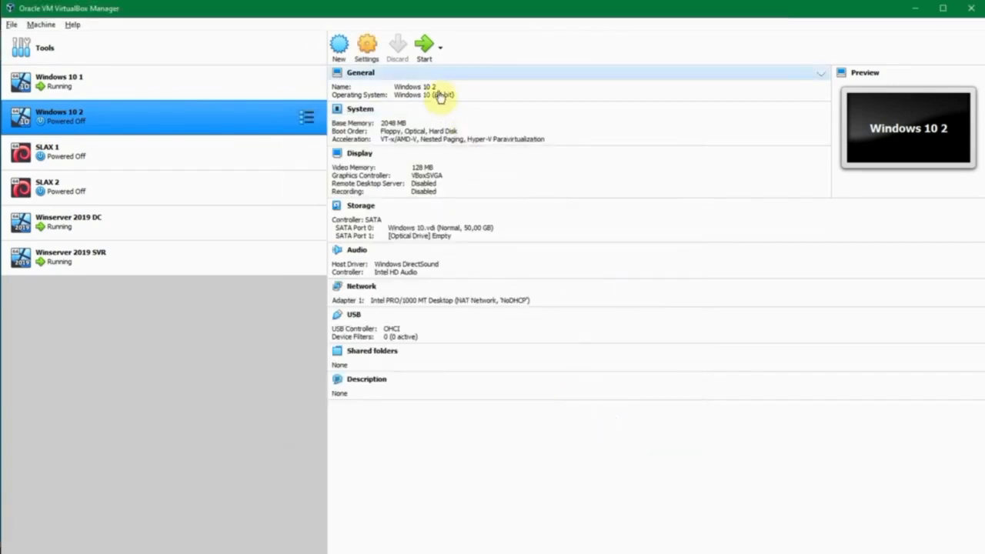
Start the Windows 10 2 virtual machine, reposition its window and sign in with the account password.
{"action": "left_click", "coordinate": [423, 43]}
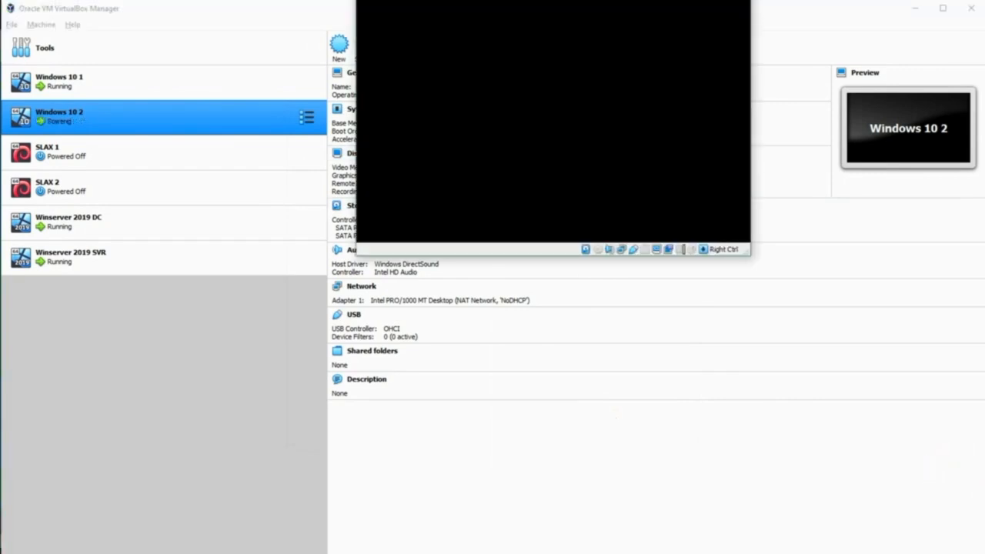
{"action": "left_click_drag", "start_coordinate": [549, 49], "coordinate": [500, 17]}
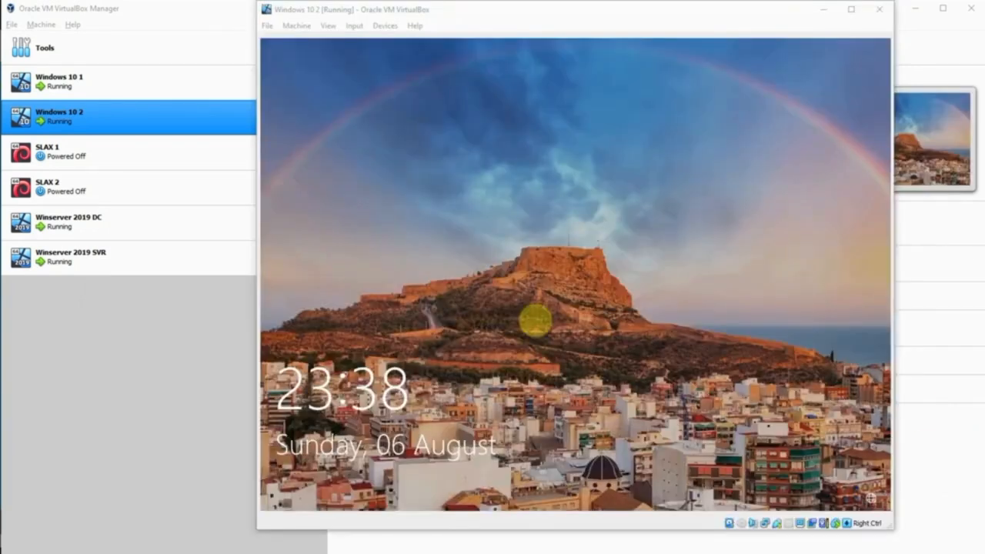
{"action": "left_click", "coordinate": [532, 319]}
{"action": "type", "text": "Password"}
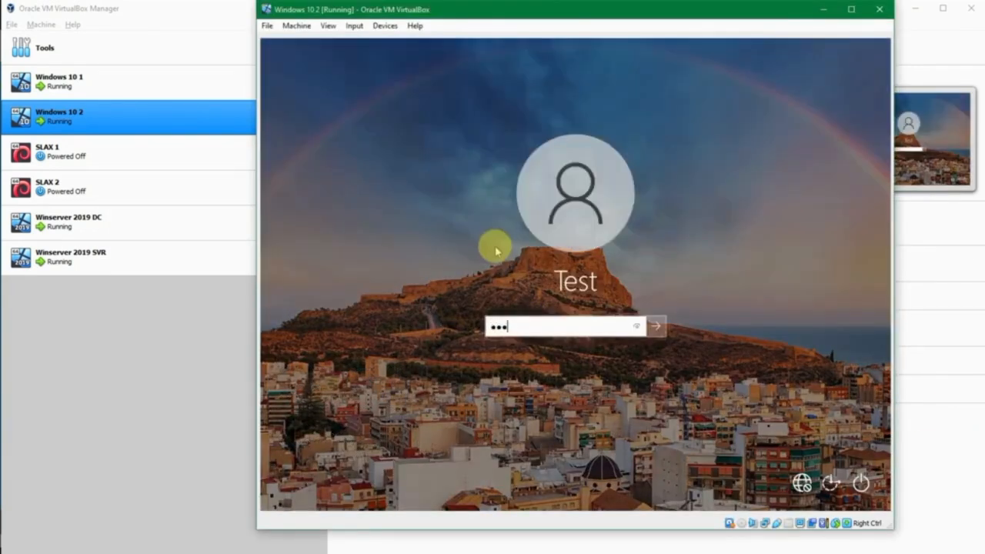
{"action": "key", "text": "Return"}
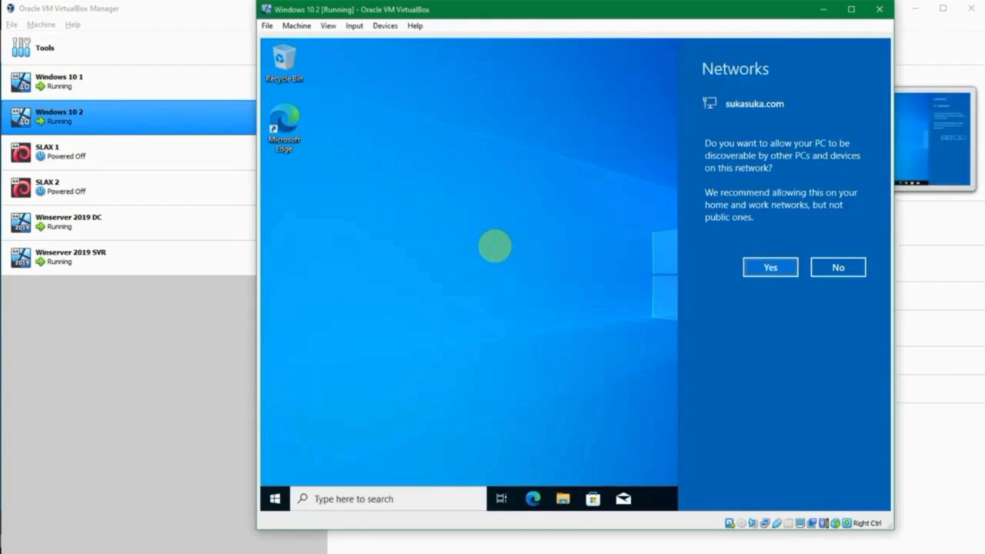
Dismiss the network discovery prompt in Windows 10 2, check its IP configuration with ipconfig in the Command Prompt and close the console.
{"action": "key", "text": "super"}
{"action": "left_click", "coordinate": [682, 295]}
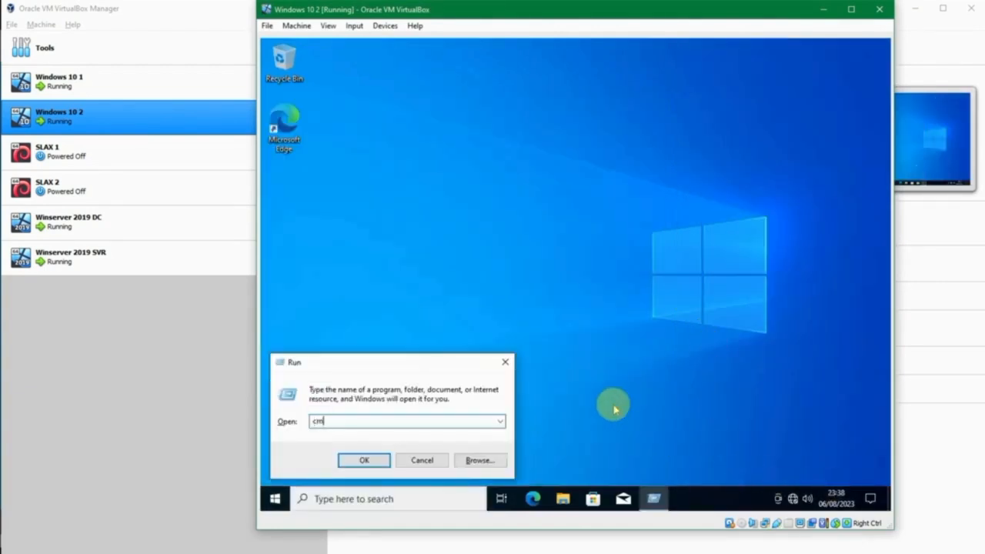
{"action": "type", "text": "d"}
{"action": "key", "text": "Return"}
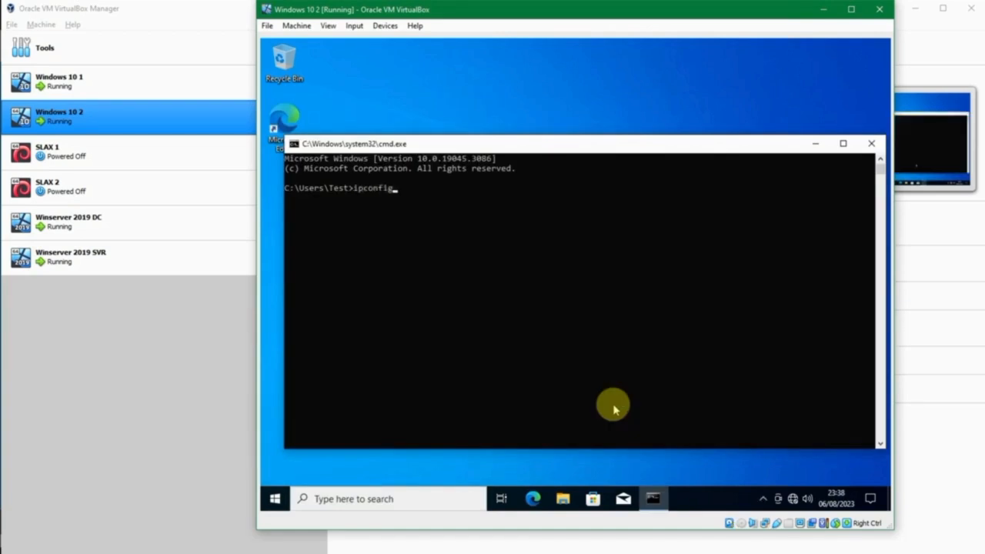
{"action": "type", "text": "ipconfig"}
{"action": "key", "text": "Return"}
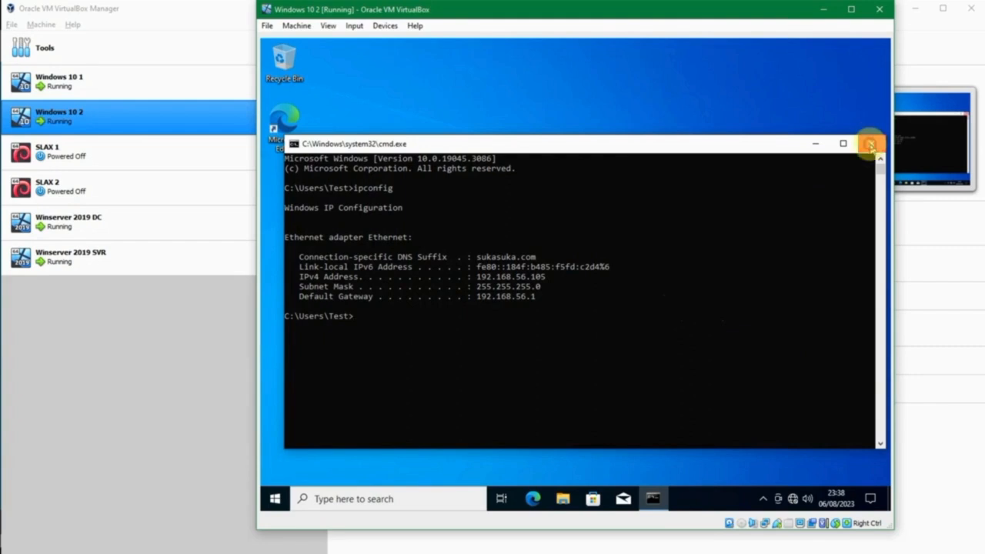
{"action": "left_click", "coordinate": [870, 143]}
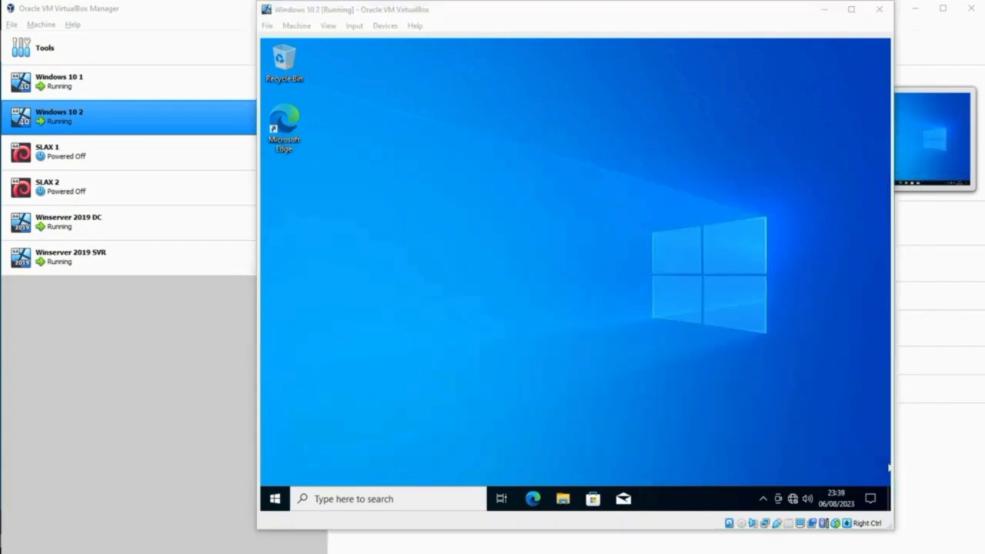
Restart the Windows 10 2 virtual machine and sign in again with the account password.
{"action": "right_click", "coordinate": [265, 504]}
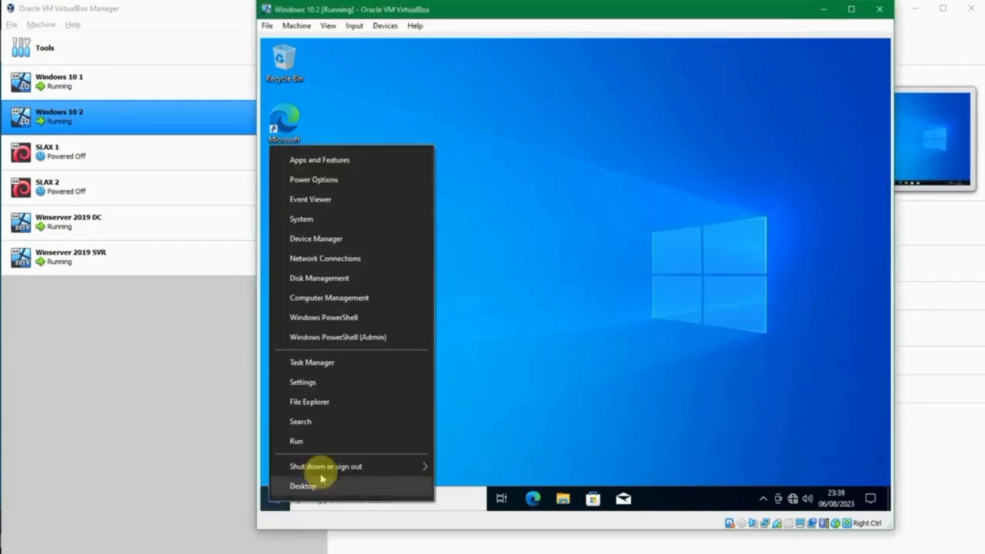
{"action": "mouse_move", "coordinate": [407, 462]}
{"action": "left_click", "coordinate": [456, 441]}
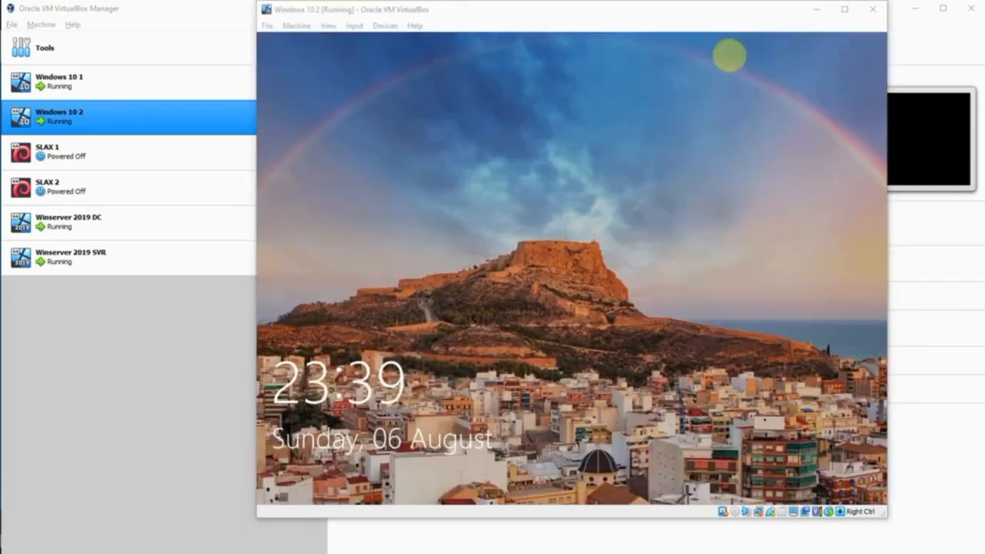
{"action": "left_click", "coordinate": [667, 29]}
{"action": "left_click", "coordinate": [679, 169]}
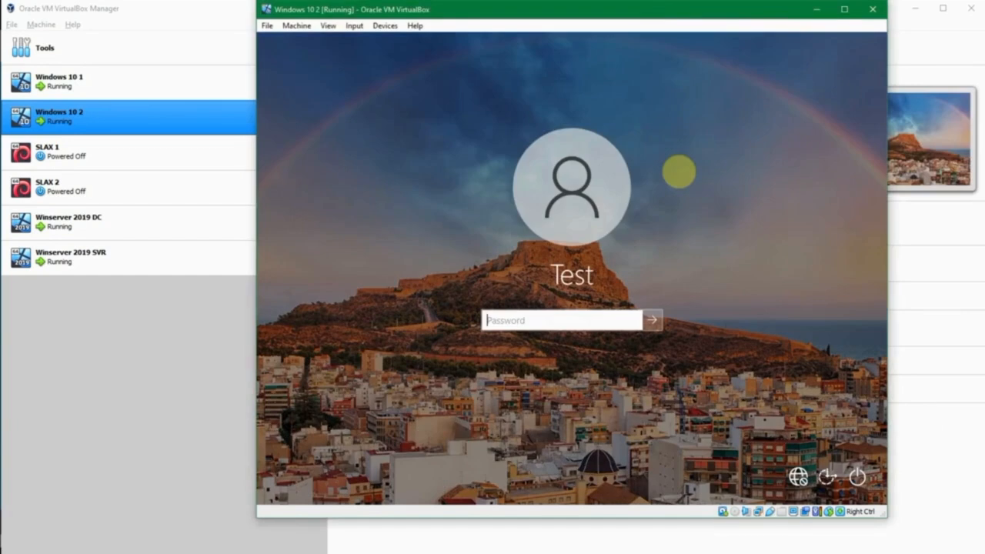
{"action": "key", "text": "Return"}
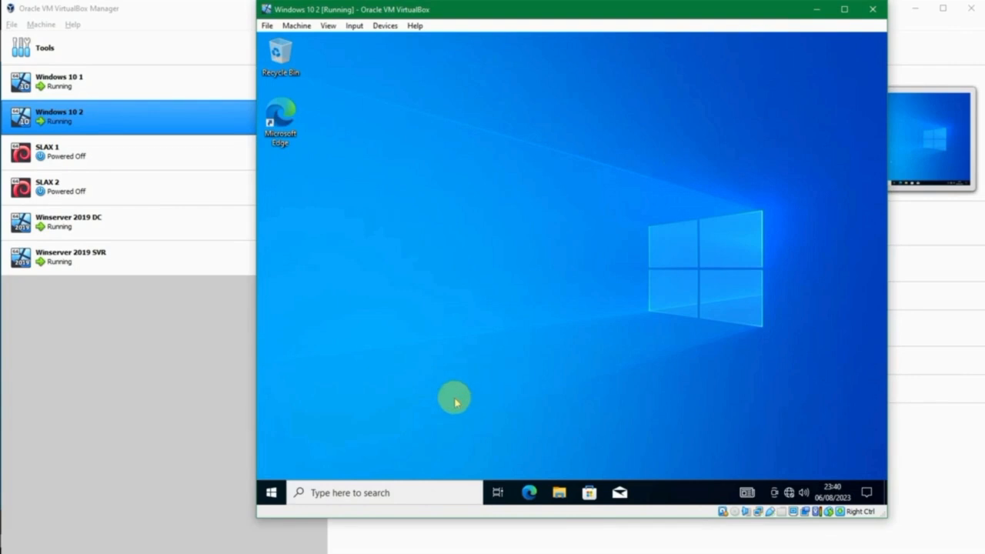
Open the Command Prompt with cmd and run ipconfig to check the IP configuration after the restart.
{"action": "key", "text": "super+r"}
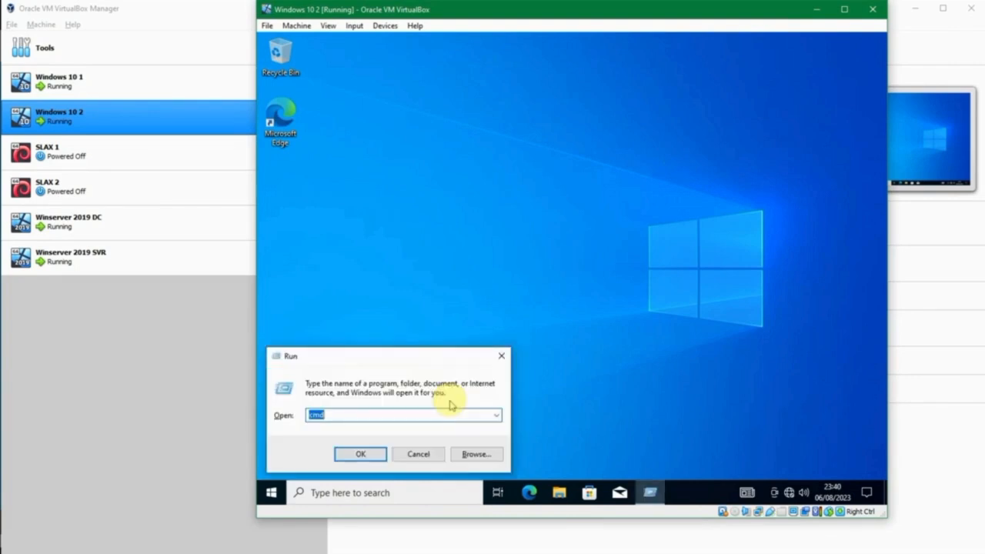
{"action": "key", "text": "Escape"}
{"action": "type", "text": "i"}
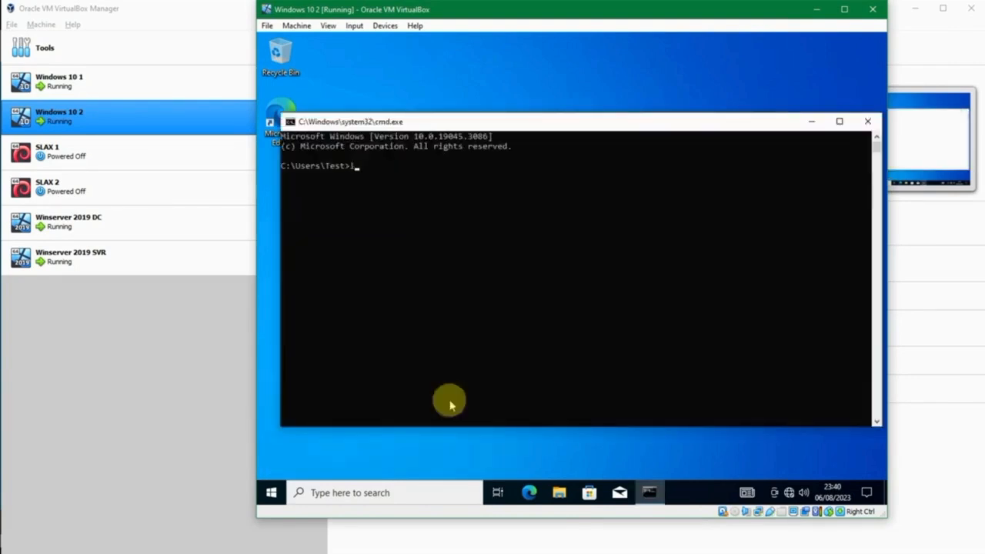
{"action": "type", "text": "pconfig"}
{"action": "key", "text": "Return"}
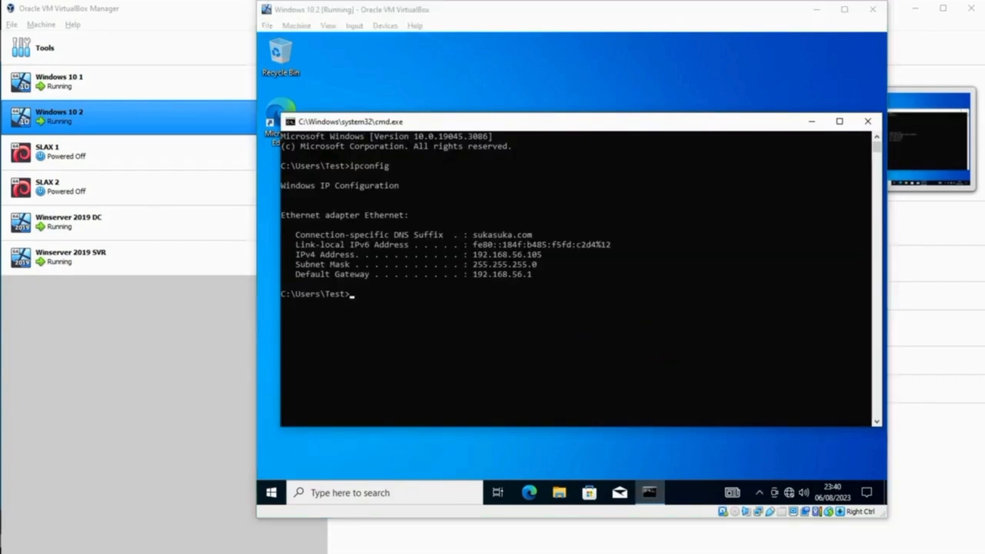
Open Network and Sharing Center through control in Windows 10 2 and examine the Ethernet connection's details.
{"action": "key", "text": "super+r"}
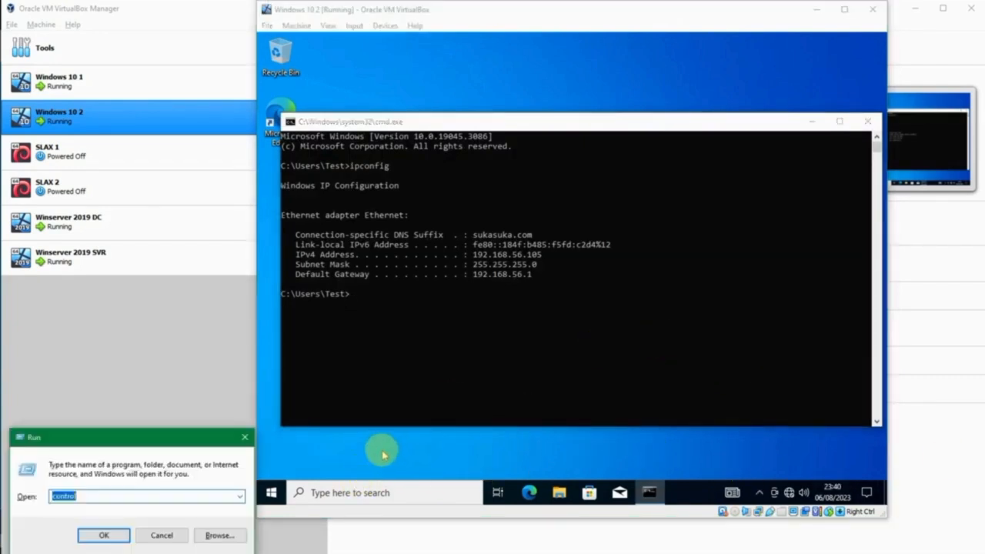
{"action": "key", "text": "Escape"}
{"action": "left_click", "coordinate": [383, 455]}
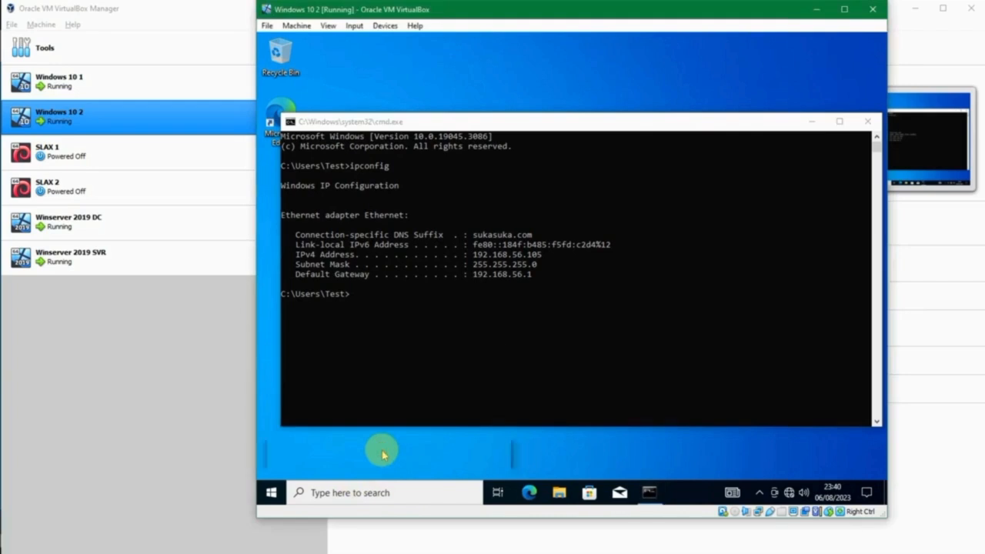
{"action": "key", "text": "super+r"}
{"action": "type", "text": "control"}
{"action": "key", "text": "Return"}
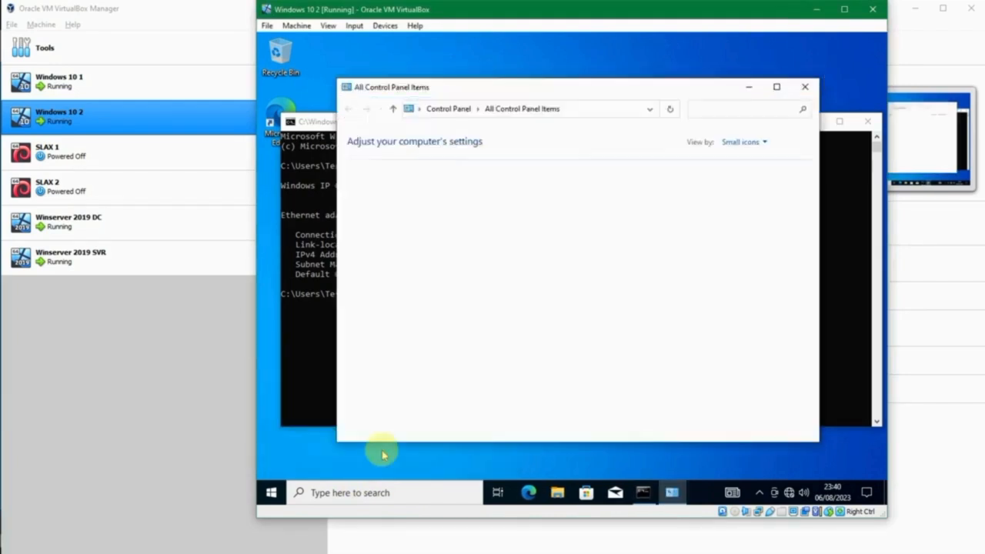
{"action": "left_click", "coordinate": [450, 274]}
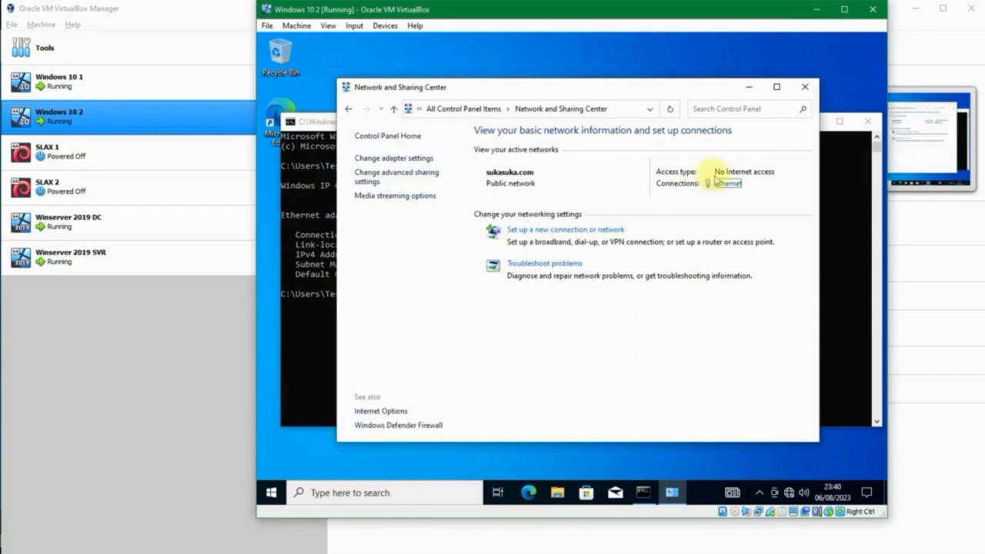
{"action": "left_click", "coordinate": [715, 184]}
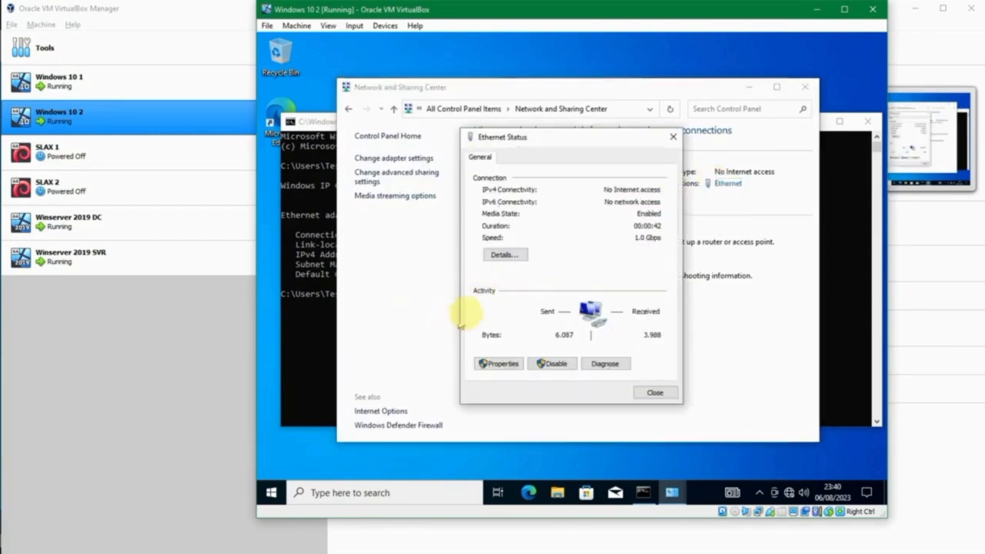
{"action": "left_click", "coordinate": [515, 255]}
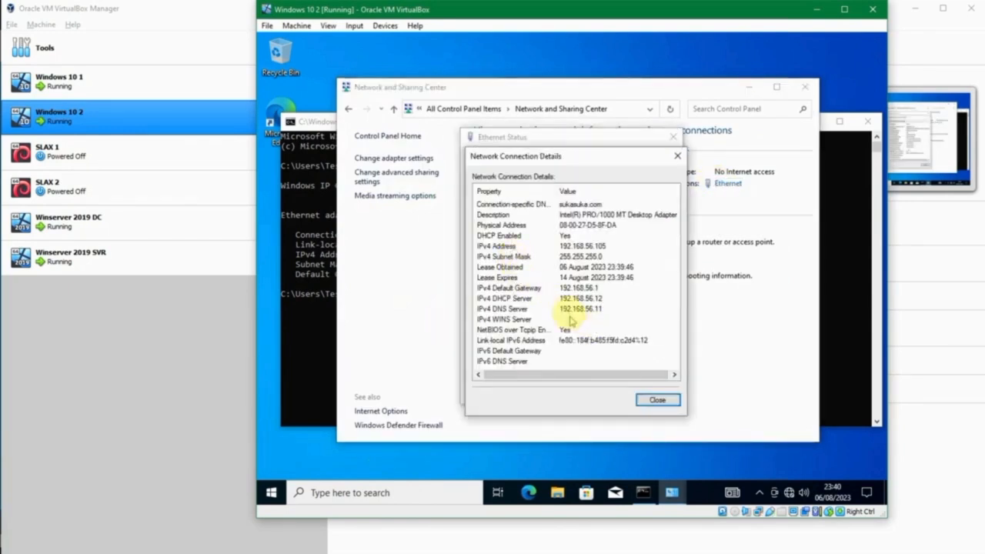
{"action": "key", "text": "Escape"}
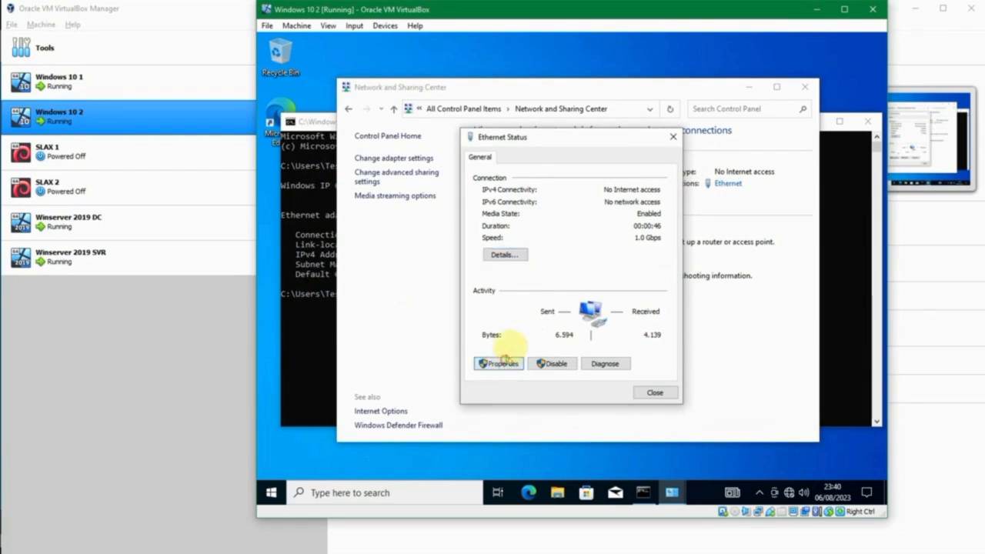
Review the Ethernet adapter's TCP/IPv4 properties and advanced TCP/IP settings, leaving them without changes.
{"action": "left_click", "coordinate": [500, 361]}
{"action": "double_click", "coordinate": [567, 279]}
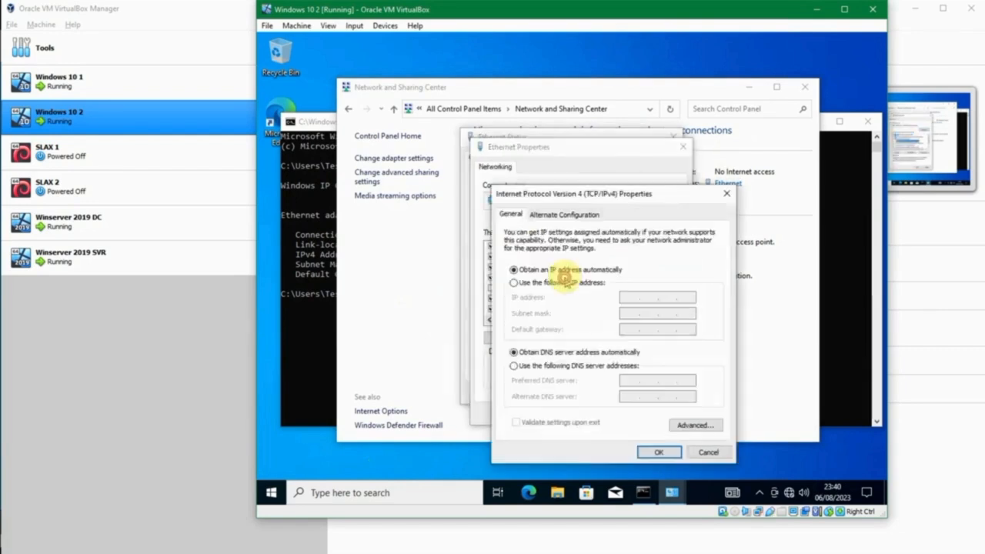
{"action": "left_click", "coordinate": [697, 423]}
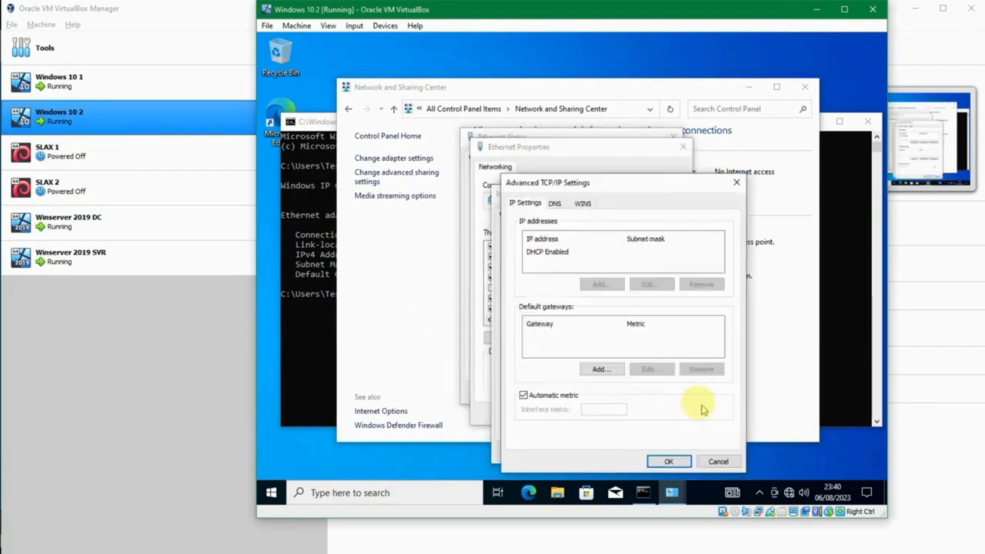
{"action": "key", "text": "Escape"}
{"action": "key", "text": "Escape"}
{"action": "left_click", "coordinate": [666, 413]}
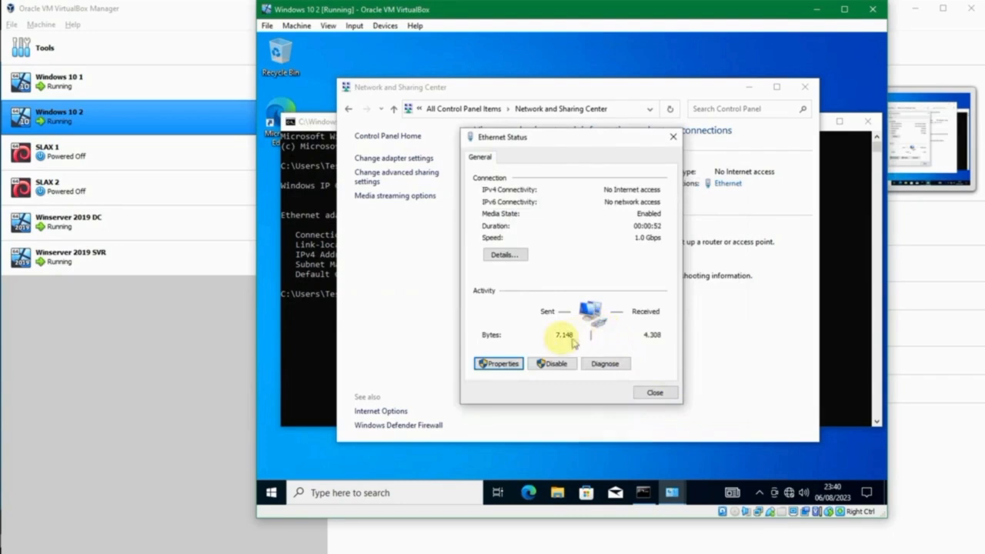
Recheck the Ethernet connection details, view the adapter in Network Connections and close the window.
{"action": "left_click", "coordinate": [504, 255]}
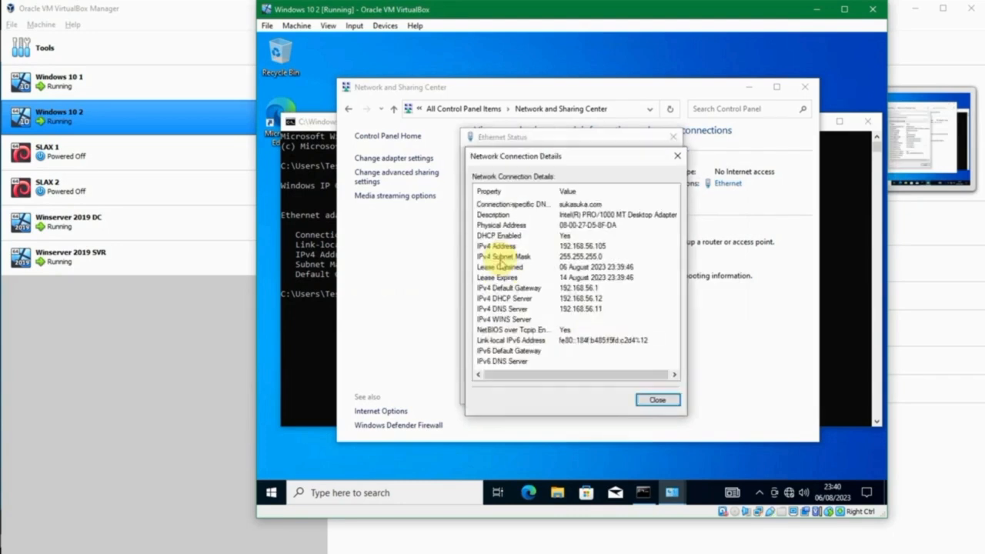
{"action": "key", "text": "Escape"}
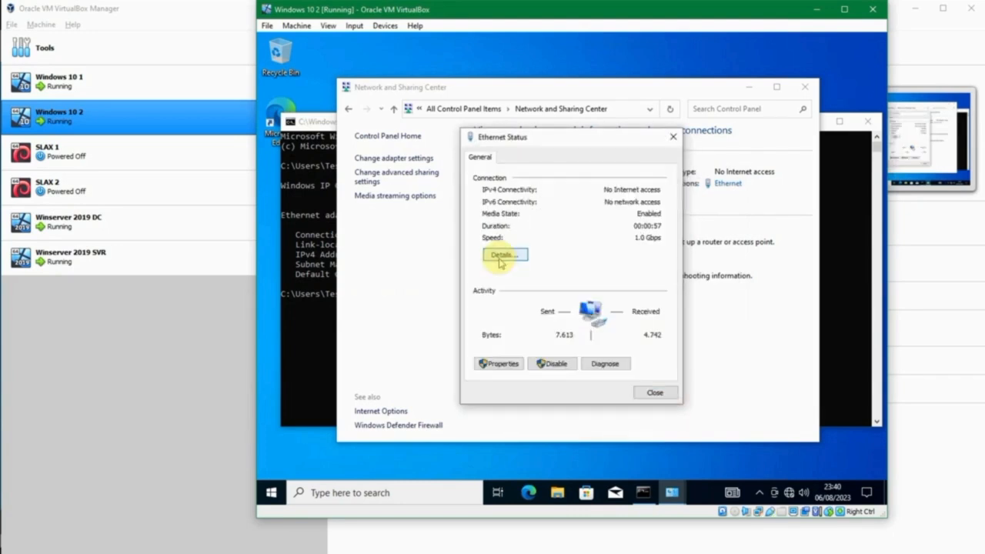
{"action": "key", "text": "Escape"}
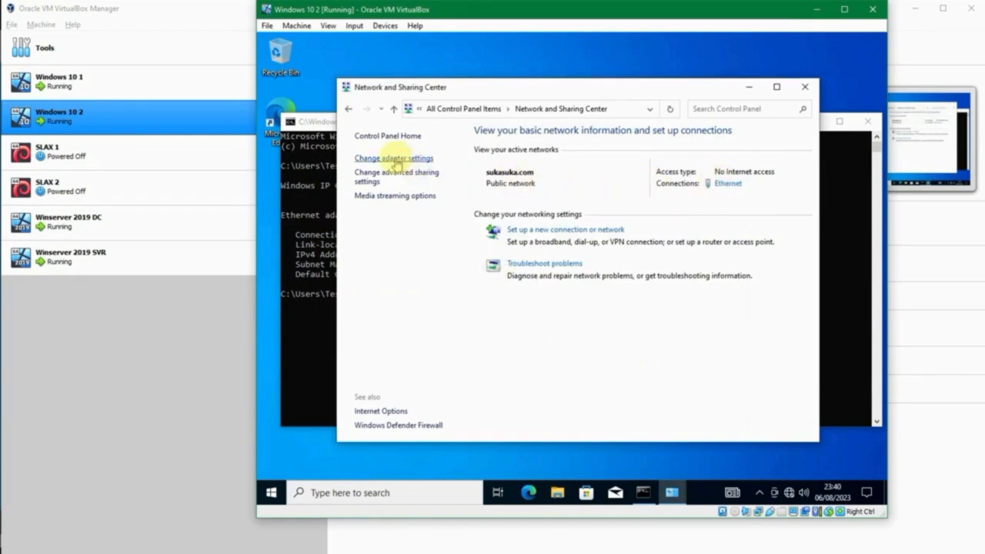
{"action": "left_click", "coordinate": [394, 158]}
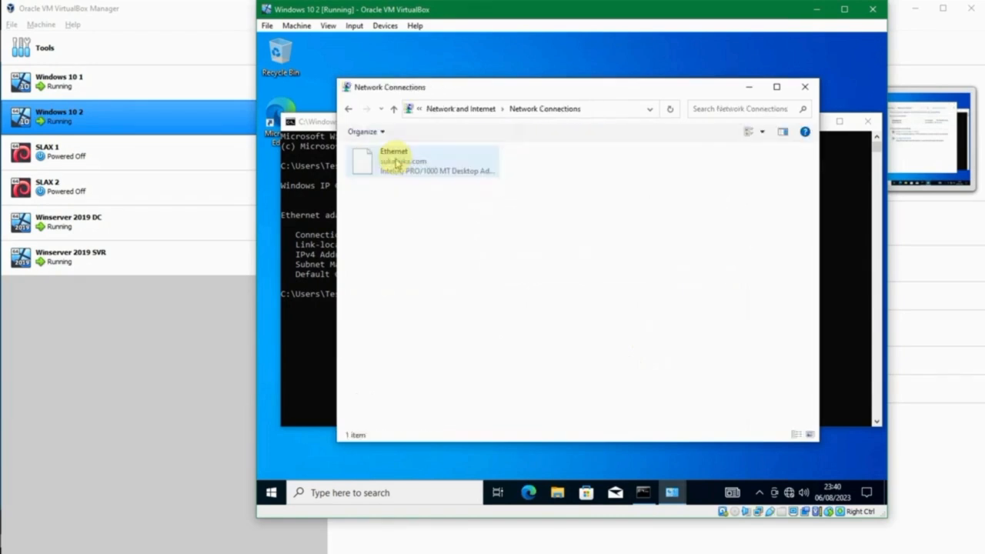
{"action": "left_click", "coordinate": [805, 85]}
Open the advanced system settings, inspect the computer name and workgroup settings, and cancel out of the dialogs.
{"action": "key", "text": "super"}
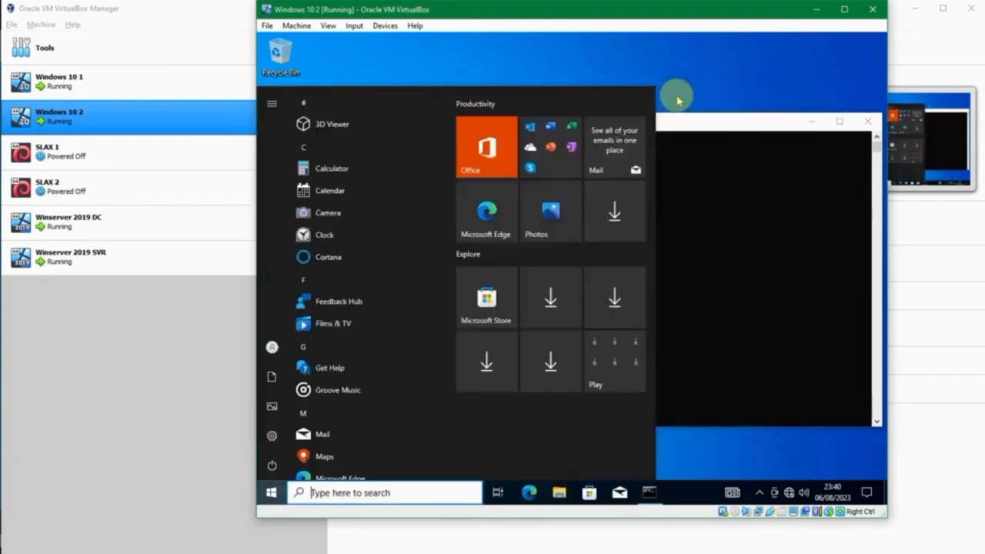
{"action": "type", "text": "vi"}
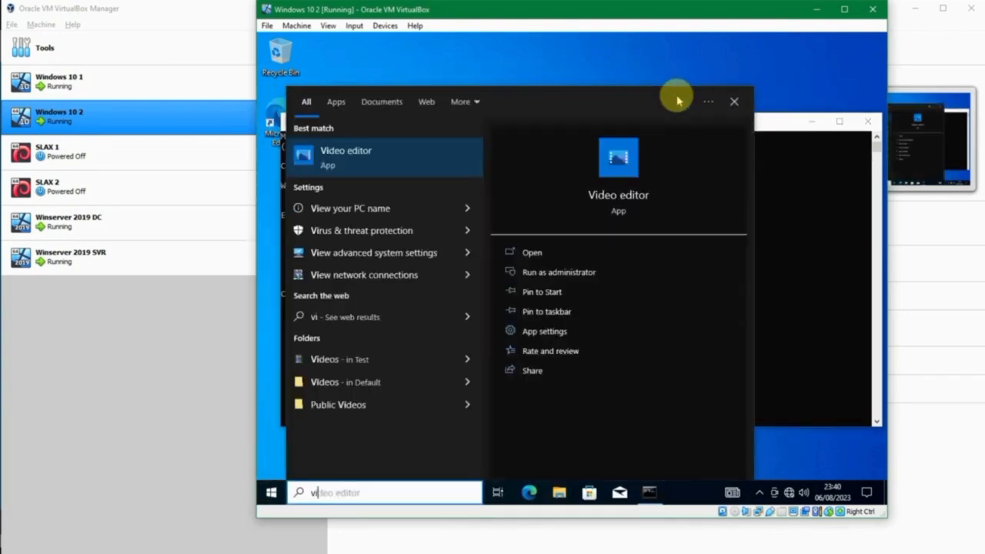
{"action": "type", "text": "ew ad"}
{"action": "key", "text": "Return"}
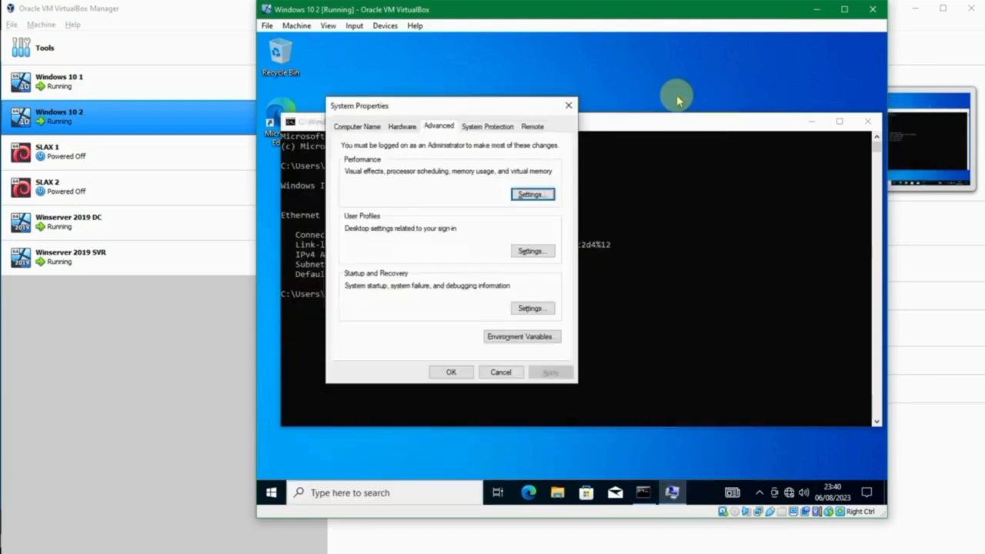
{"action": "left_click", "coordinate": [369, 127]}
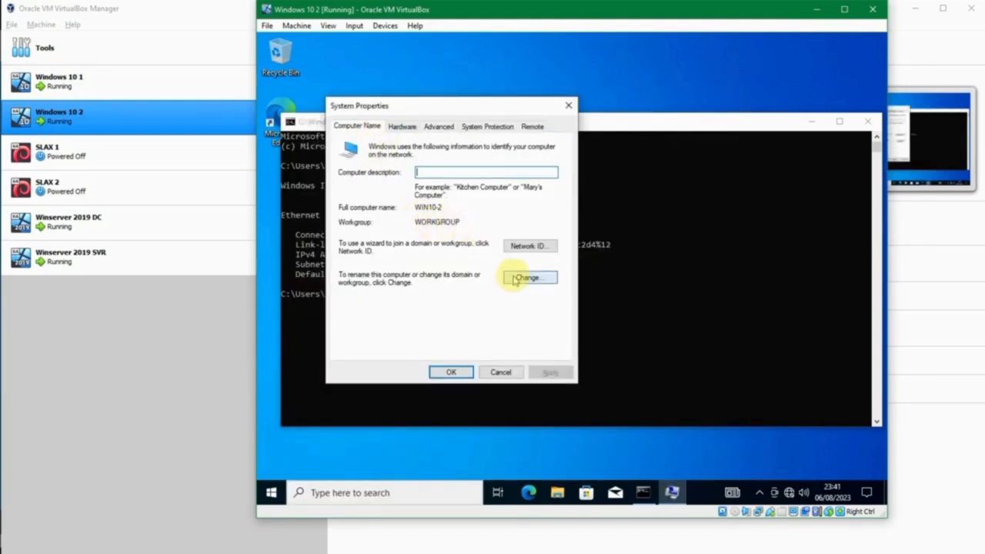
{"action": "left_click", "coordinate": [517, 279]}
{"action": "left_click", "coordinate": [498, 340]}
{"action": "left_click", "coordinate": [492, 372]}
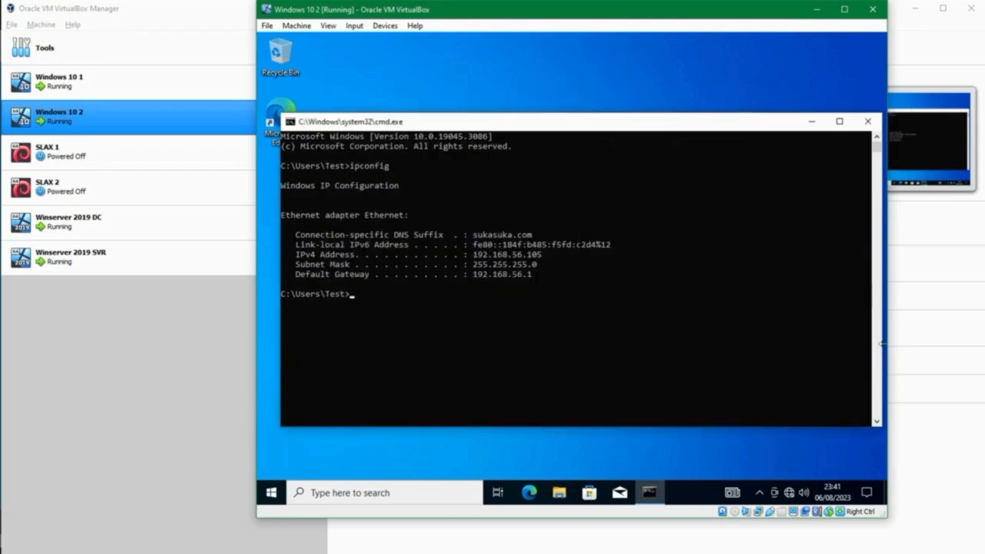
Release and renew the DHCP lease in the Command Prompt with ipconfig /release and ipconfig /renew.
{"action": "left_click", "coordinate": [633, 294]}
{"action": "left_click", "coordinate": [685, 343]}
{"action": "type", "text": "ipconfig /release"}
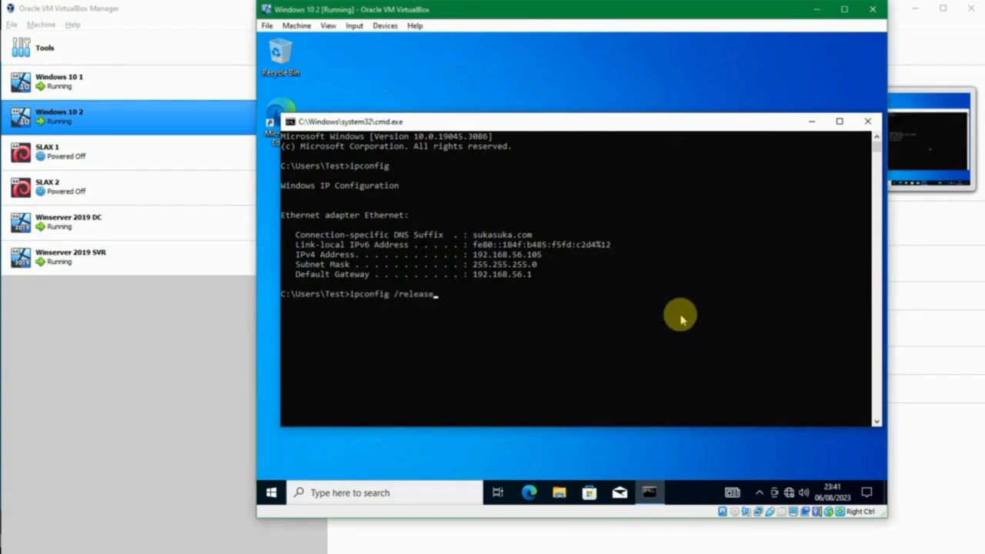
{"action": "key", "text": "Return"}
{"action": "key", "text": "Up"}
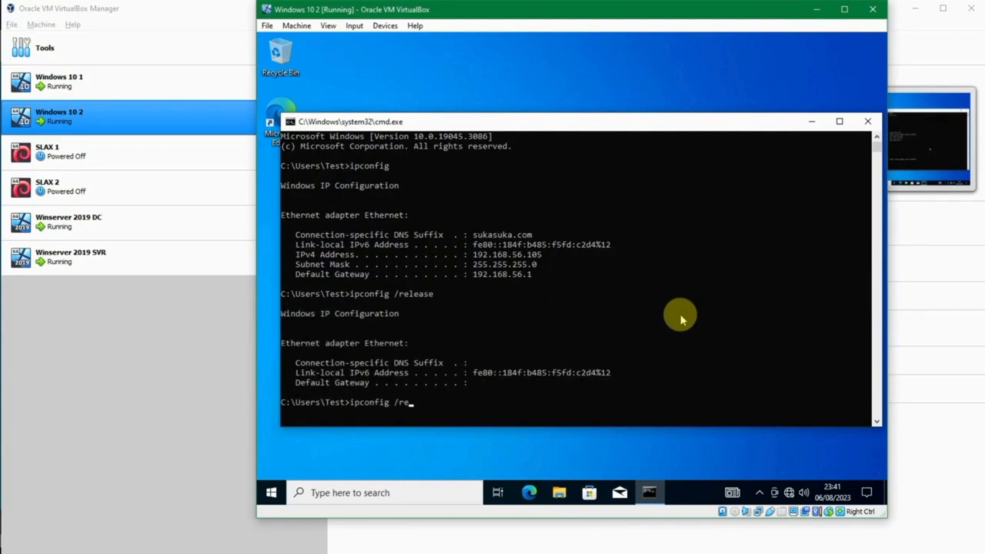
{"action": "key", "text": "Return"}
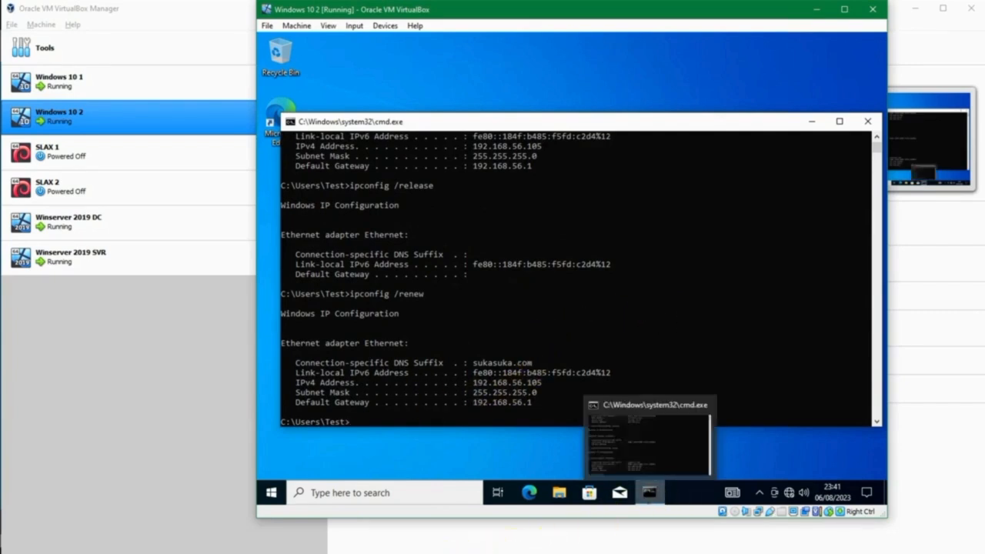
Check the IP address in Windows 10 1's Command Prompt, then ping 192.168.56.21 from Windows 10 2.
{"action": "left_click", "coordinate": [444, 552]}
{"action": "left_click", "coordinate": [486, 531]}
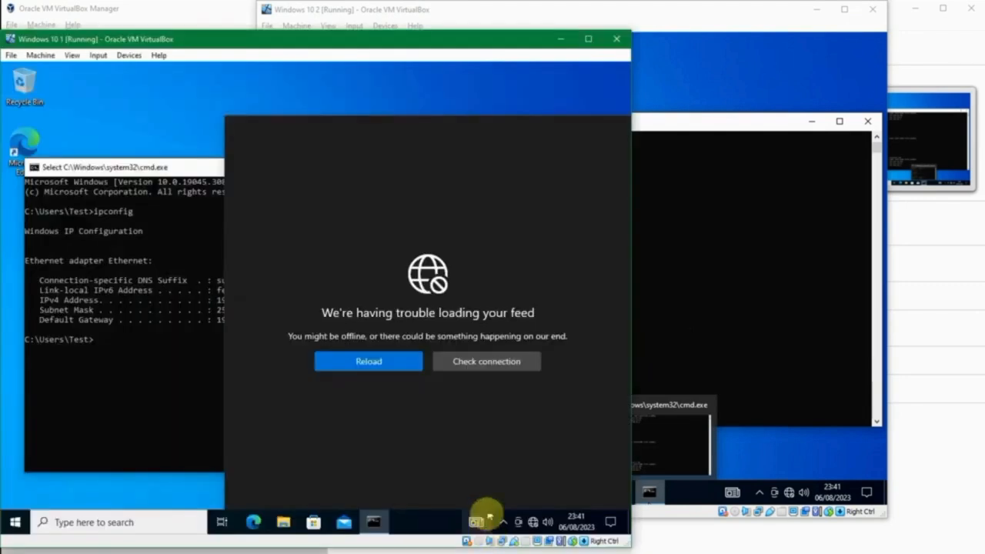
{"action": "left_click", "coordinate": [552, 142]}
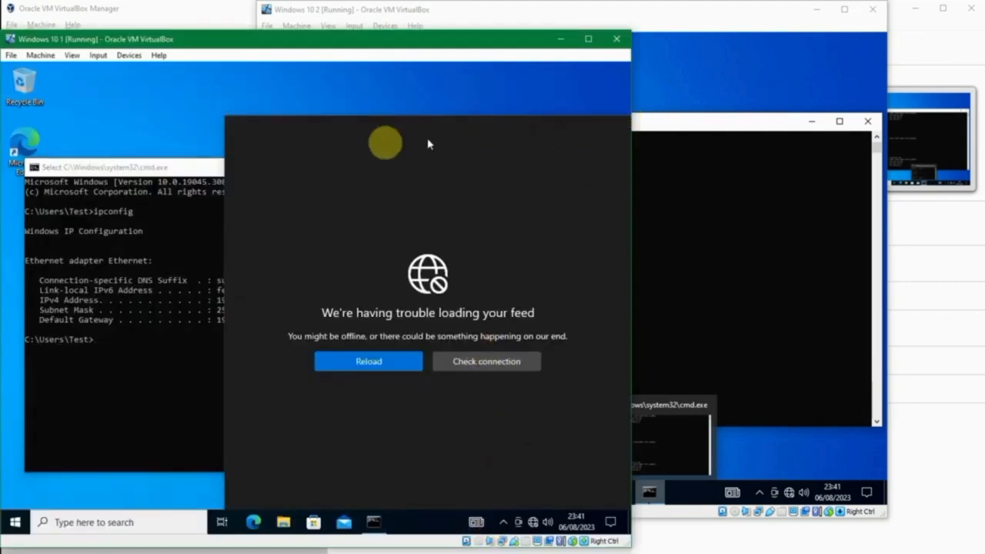
{"action": "left_click", "coordinate": [212, 409]}
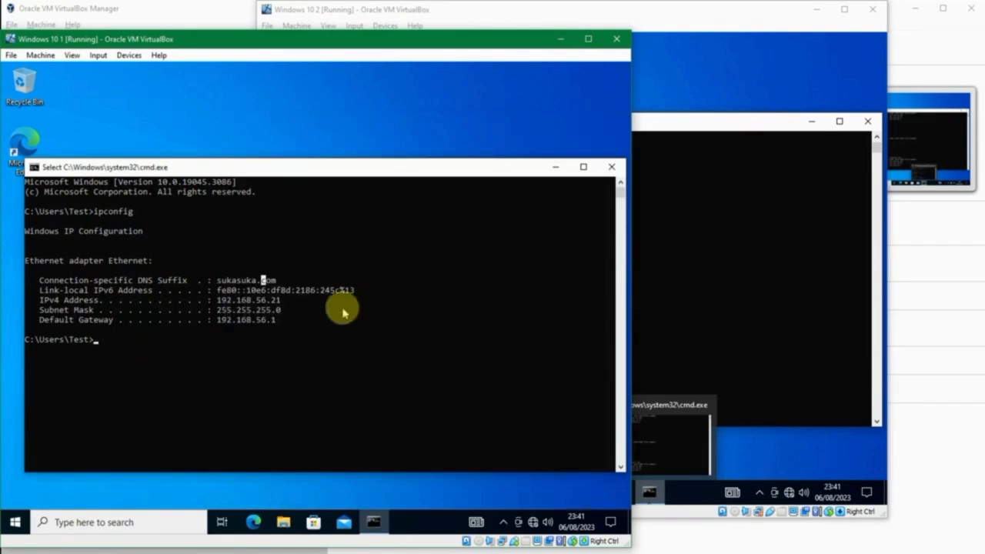
{"action": "left_click", "coordinate": [766, 311]}
{"action": "type", "text": "ping"}
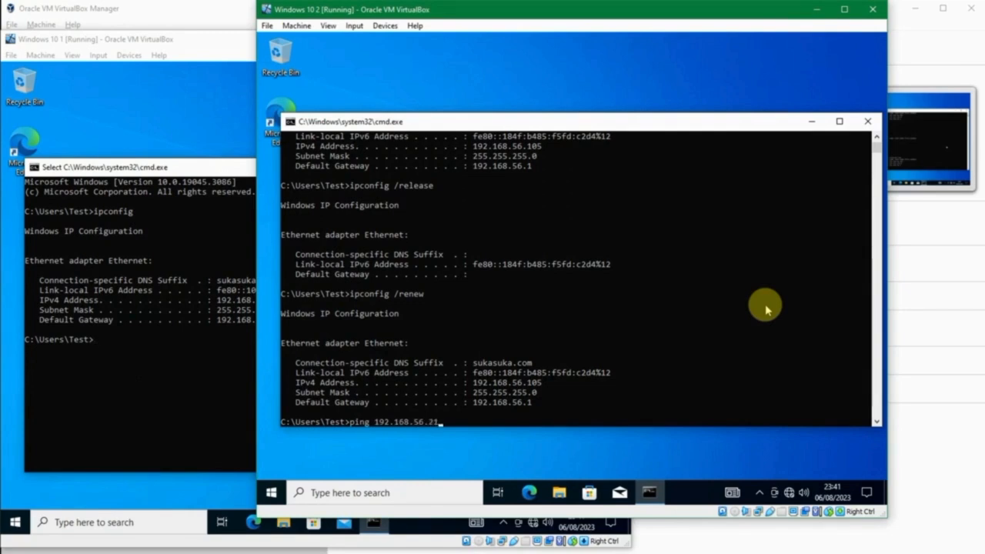
{"action": "type", "text": "192.168.56.21"}
{"action": "key", "text": "Return"}
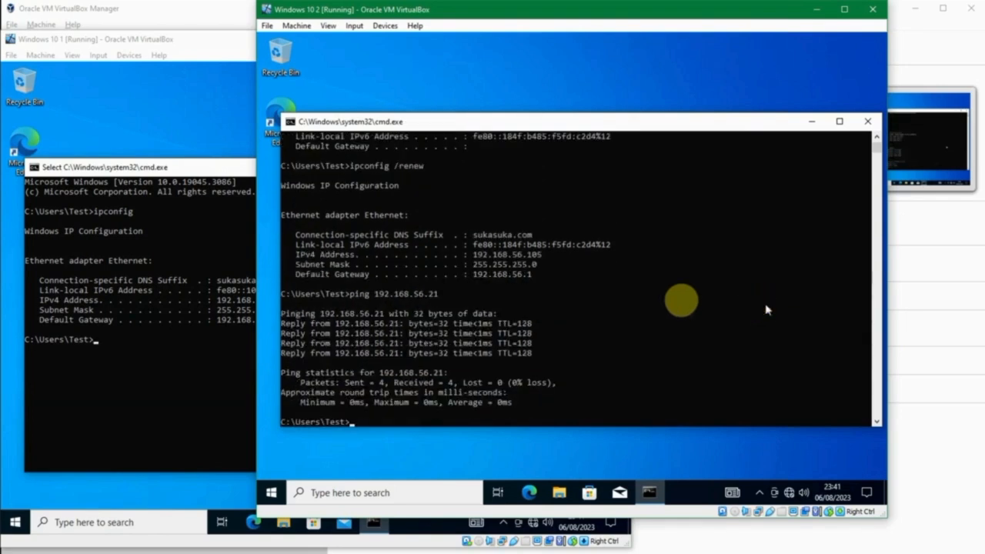
Ping 192.168.56.105 from the Command Prompt on Windows 10 1 and interrupt the running ping.
{"action": "left_click", "coordinate": [169, 370]}
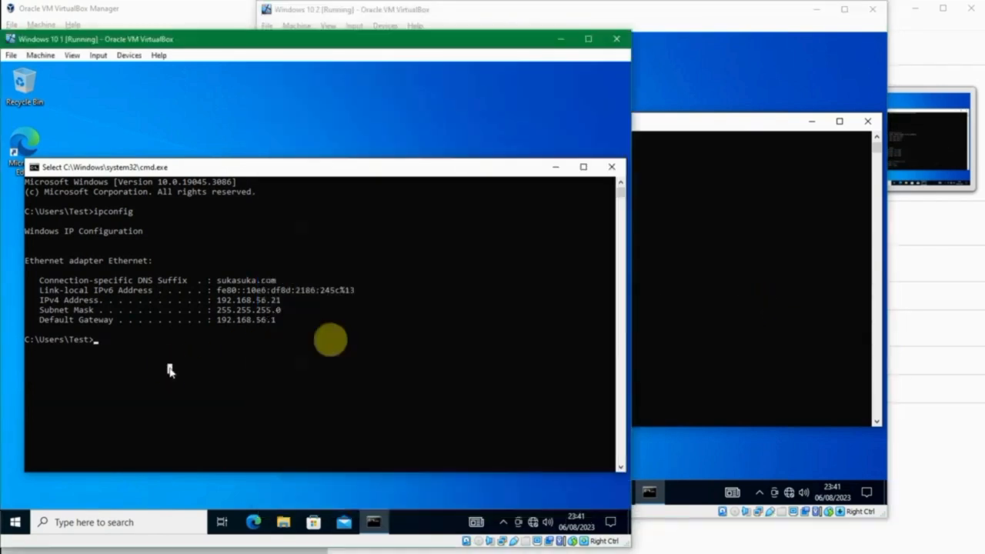
{"action": "left_click", "coordinate": [824, 283]}
{"action": "left_click", "coordinate": [131, 359]}
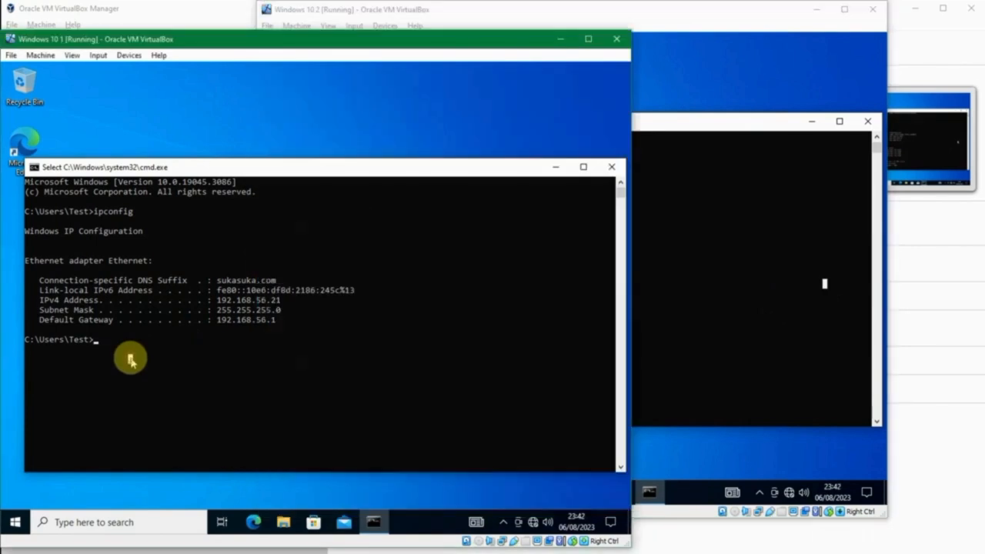
{"action": "type", "text": "ping 192.168.56.1"}
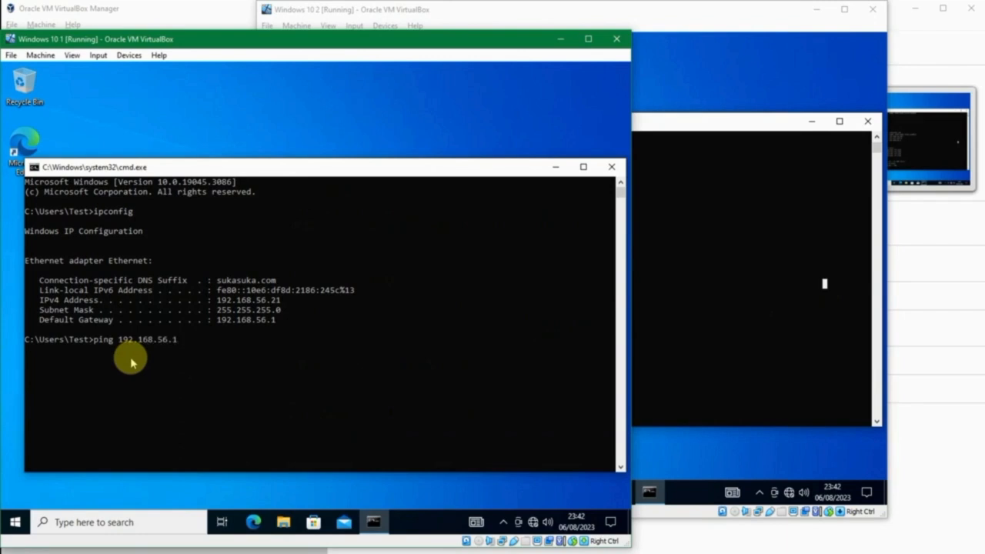
{"action": "key", "text": "Return"}
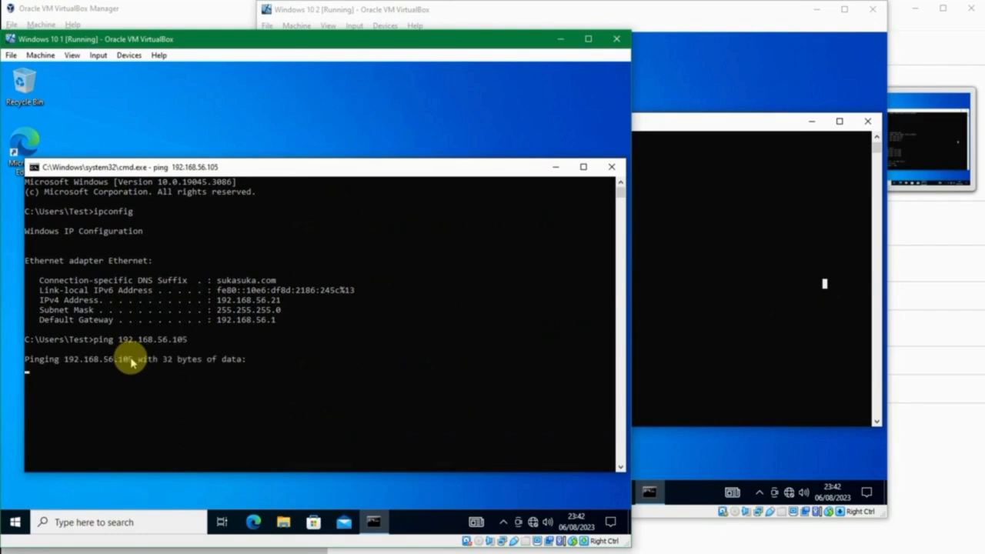
{"action": "key", "text": "ctrl+c"}
Switch to the DHCP console on Winserver 2019 SVR and review the Jakarta 1 scope's address leases, including the WIN10-2 lease.
{"action": "left_click", "coordinate": [686, 255]}
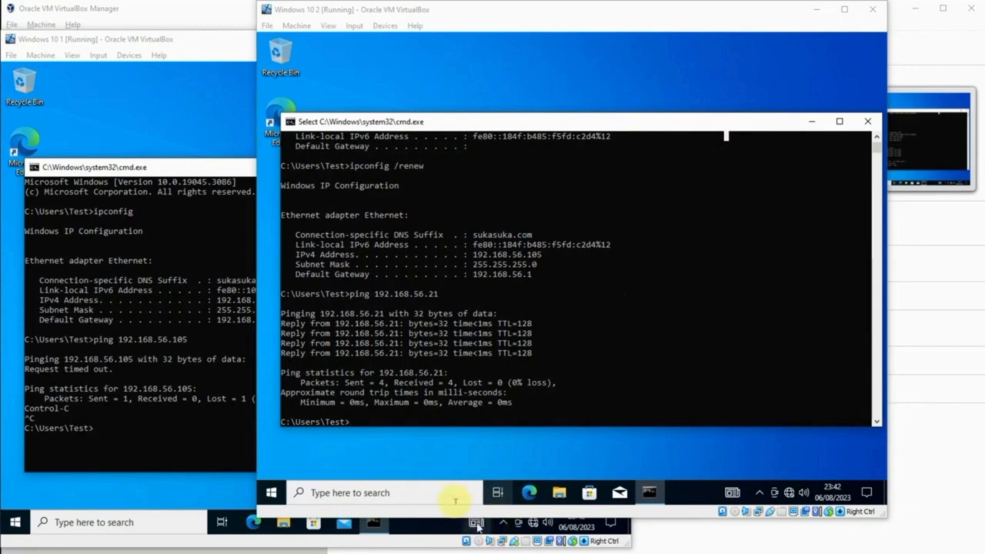
{"action": "left_click", "coordinate": [435, 531]}
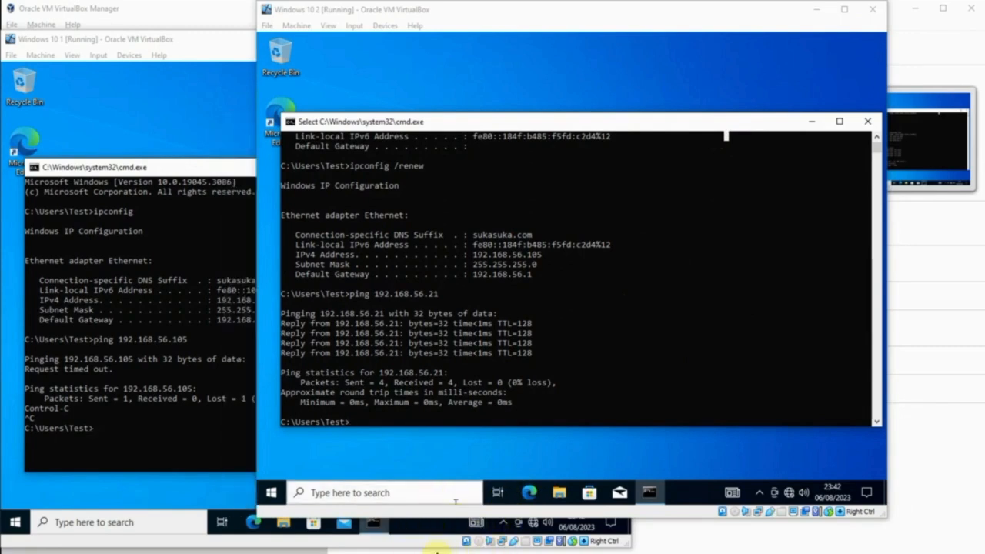
{"action": "mouse_move", "coordinate": [440, 551]}
{"action": "left_click", "coordinate": [396, 514]}
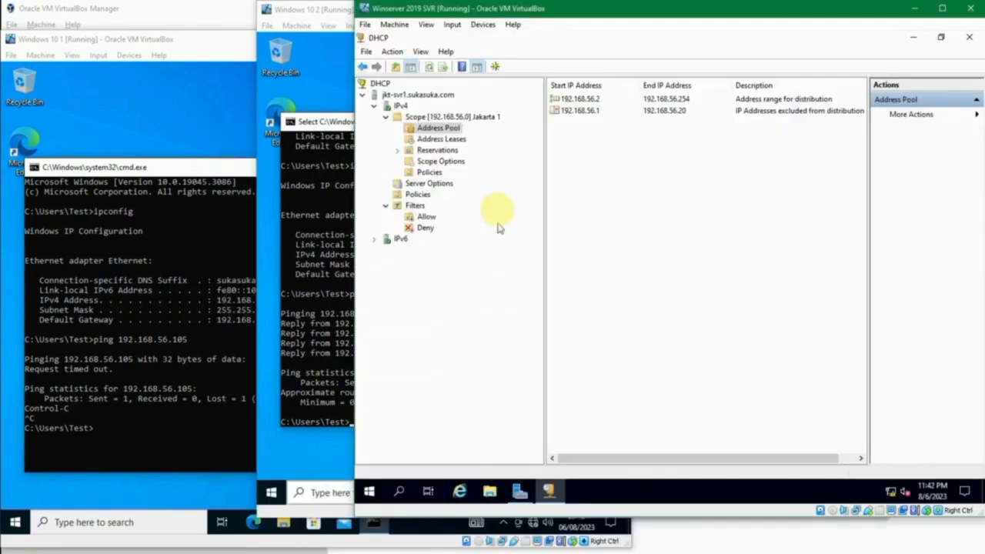
{"action": "left_click", "coordinate": [442, 139]}
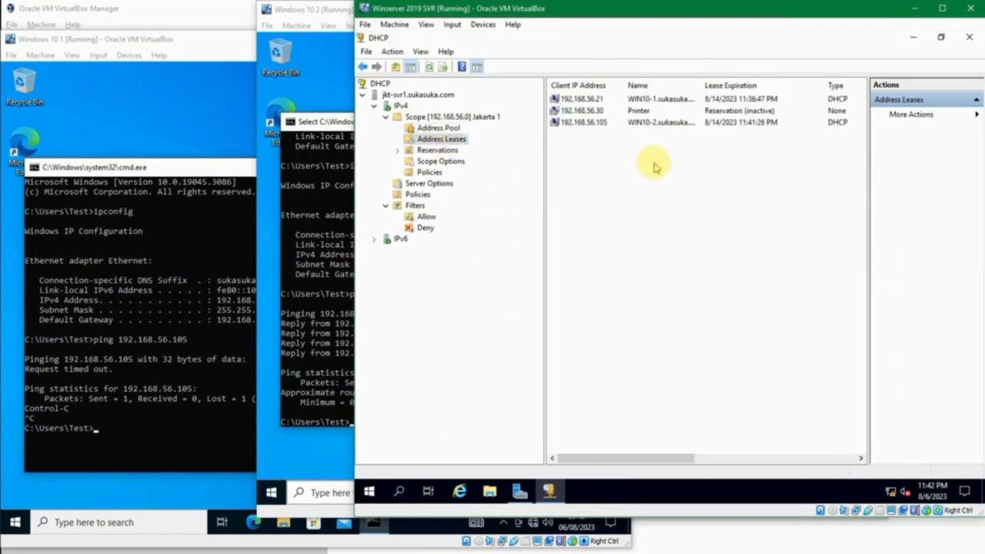
{"action": "left_click", "coordinate": [609, 125]}
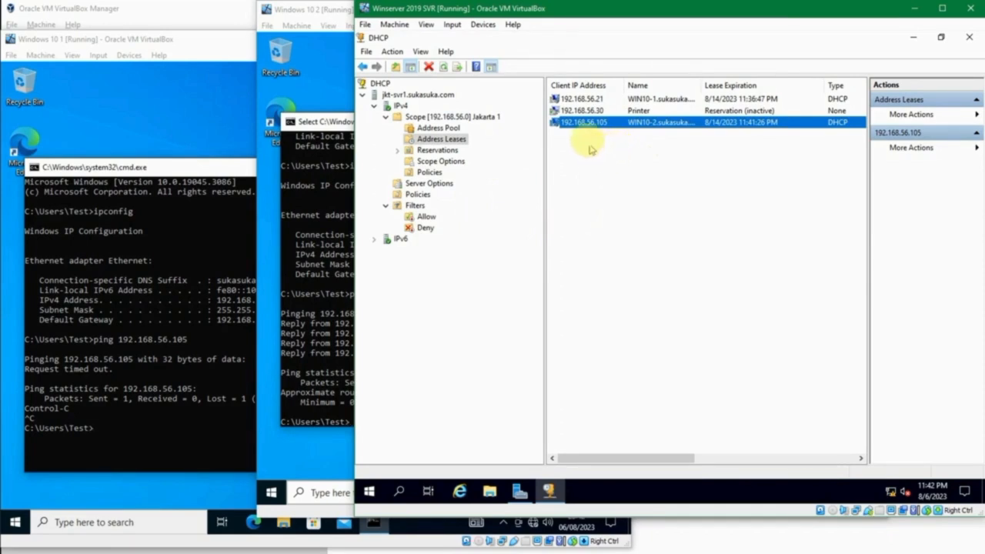
{"action": "left_click", "coordinate": [456, 139]}
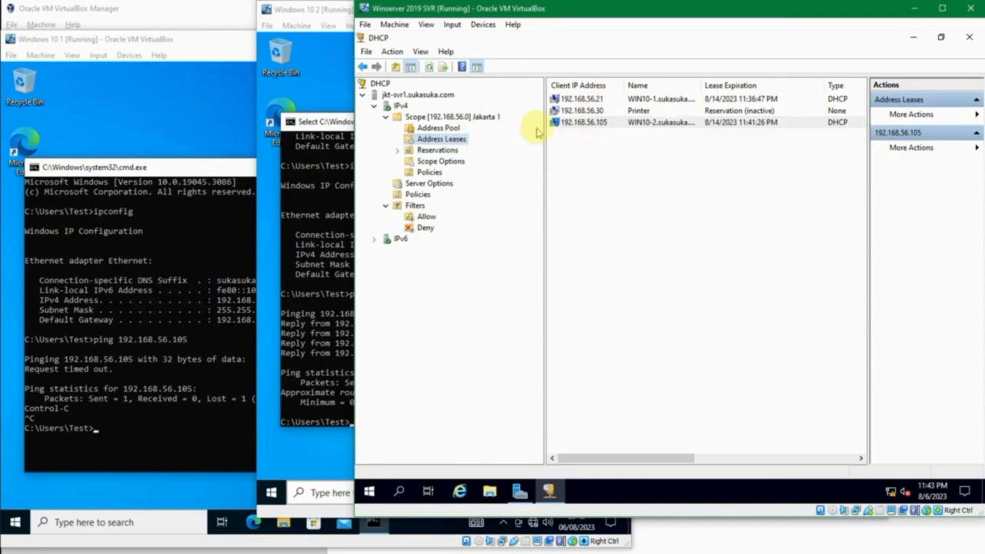
{"action": "left_click", "coordinate": [592, 124]}
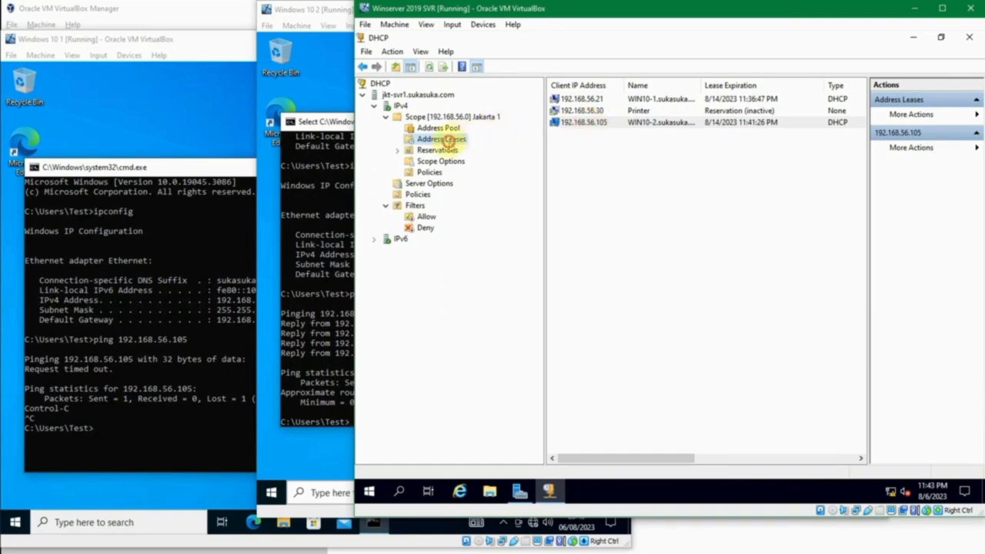
Compare the WIN10-1 and WIN10-2 leases with the addresses in both Windows 10 machines, then minimize the Windows 10 2 window.
{"action": "left_click", "coordinate": [590, 99]}
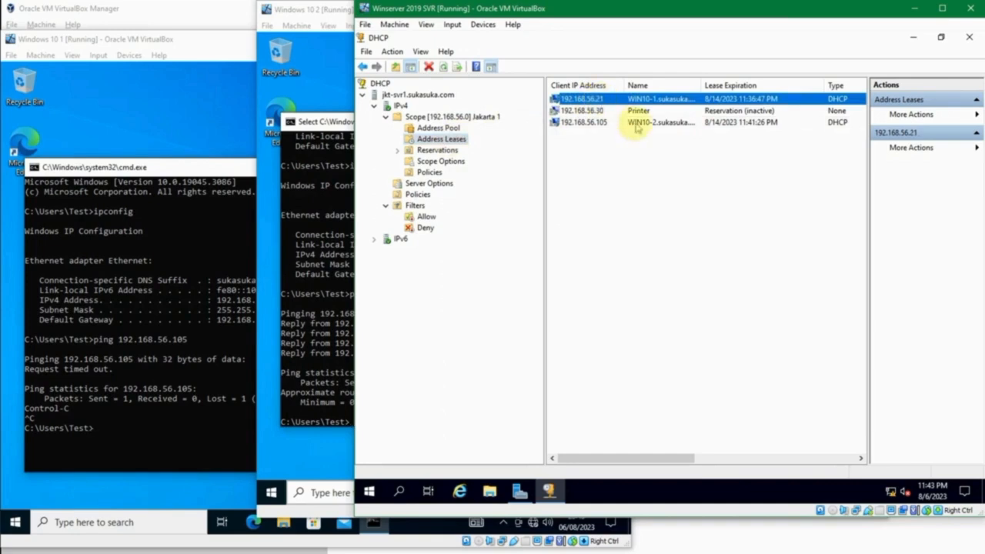
{"action": "left_click", "coordinate": [607, 123]}
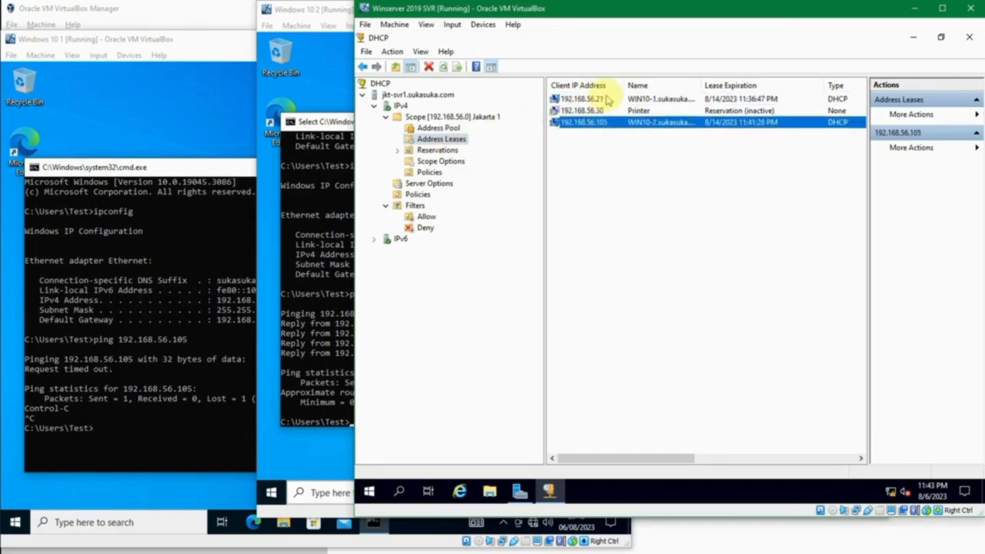
{"action": "left_click", "coordinate": [608, 99]}
{"action": "left_click", "coordinate": [218, 135]}
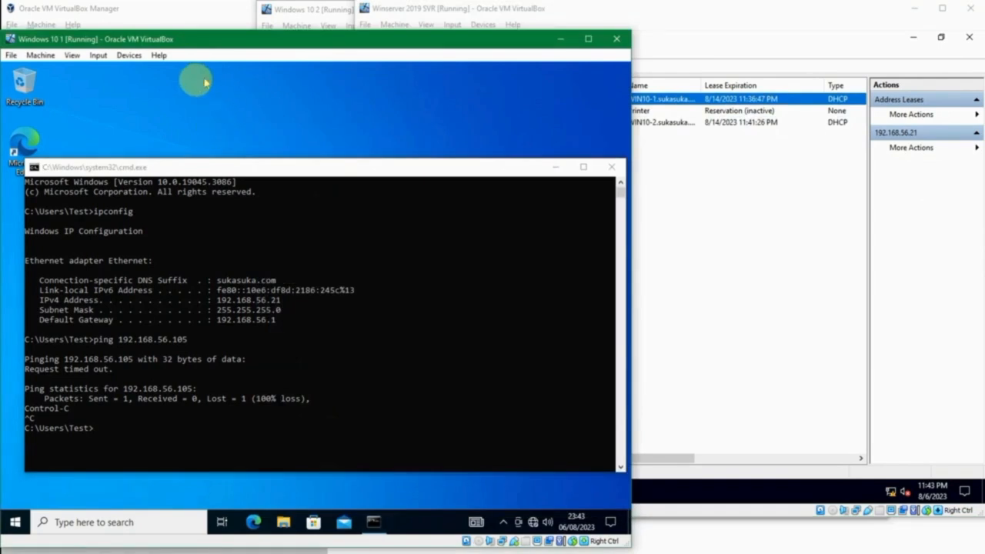
{"action": "left_click", "coordinate": [656, 123]}
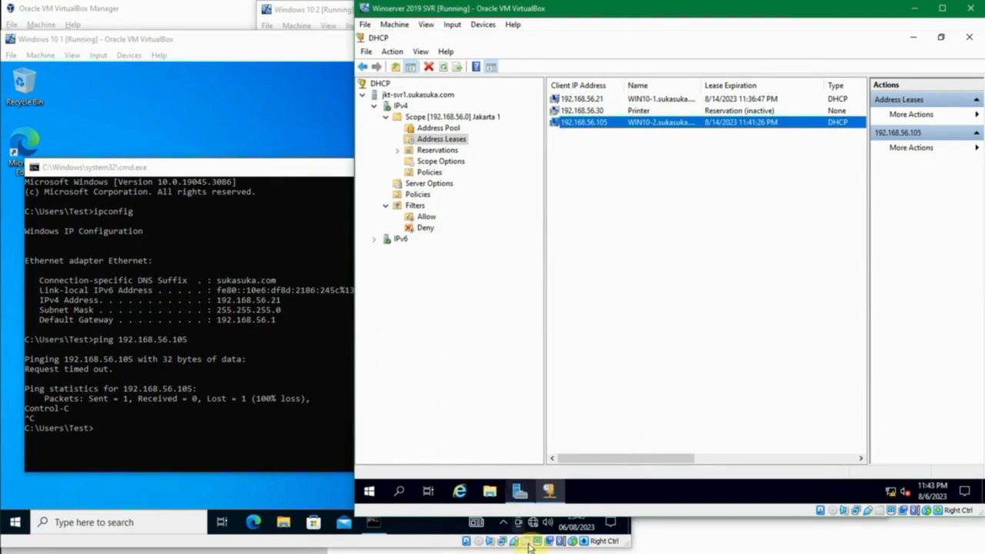
{"action": "mouse_move", "coordinate": [519, 491]}
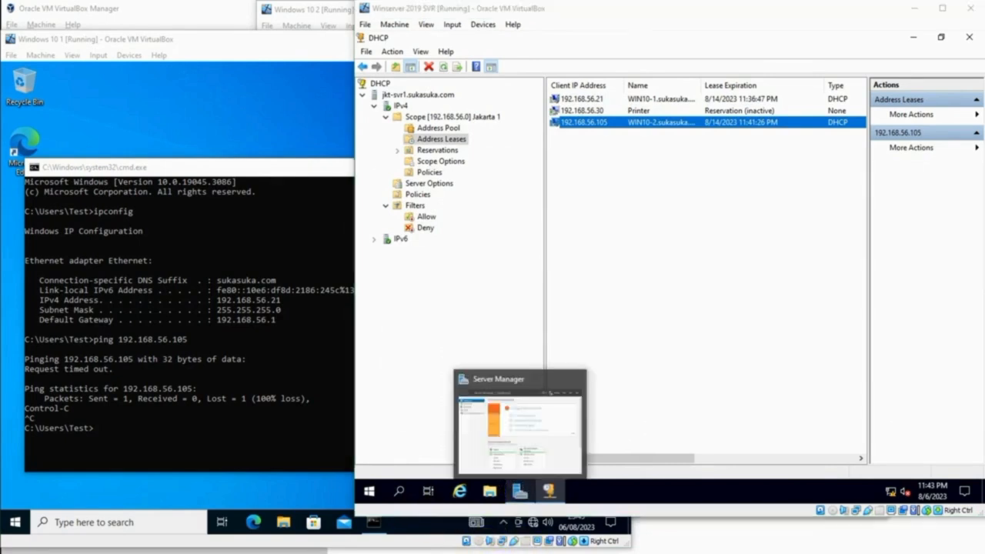
{"action": "left_click", "coordinate": [565, 517]}
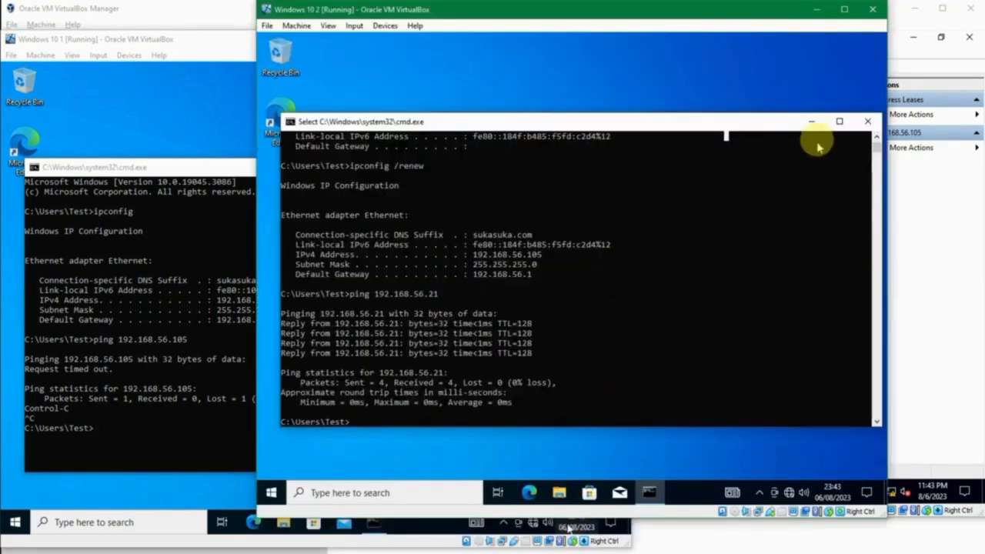
{"action": "left_click", "coordinate": [816, 8]}
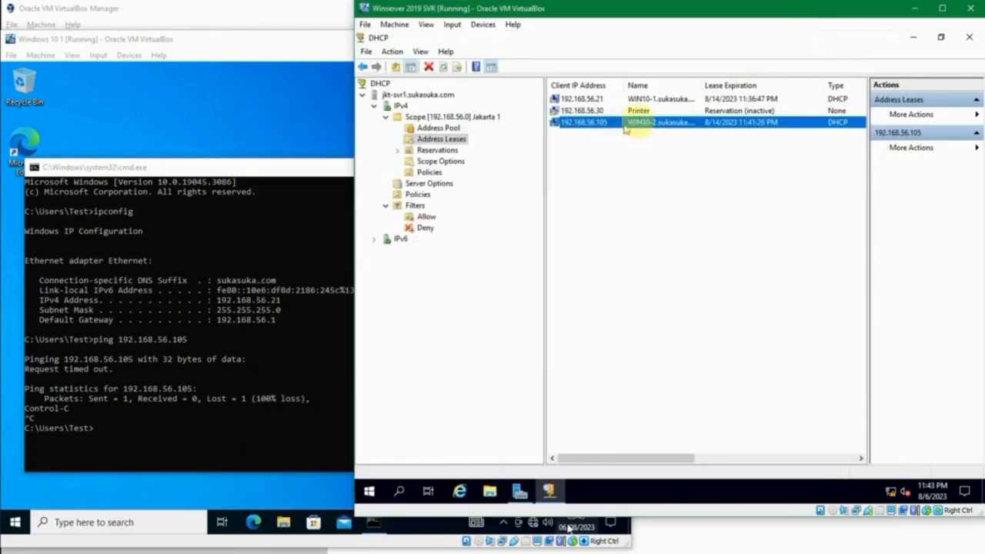
Widen the Name column of the address leases list and compare the lease expirations of WIN10-1 and WIN10-2.
{"action": "left_click_drag", "start_coordinate": [700, 83], "coordinate": [743, 86]}
{"action": "left_click", "coordinate": [770, 100]}
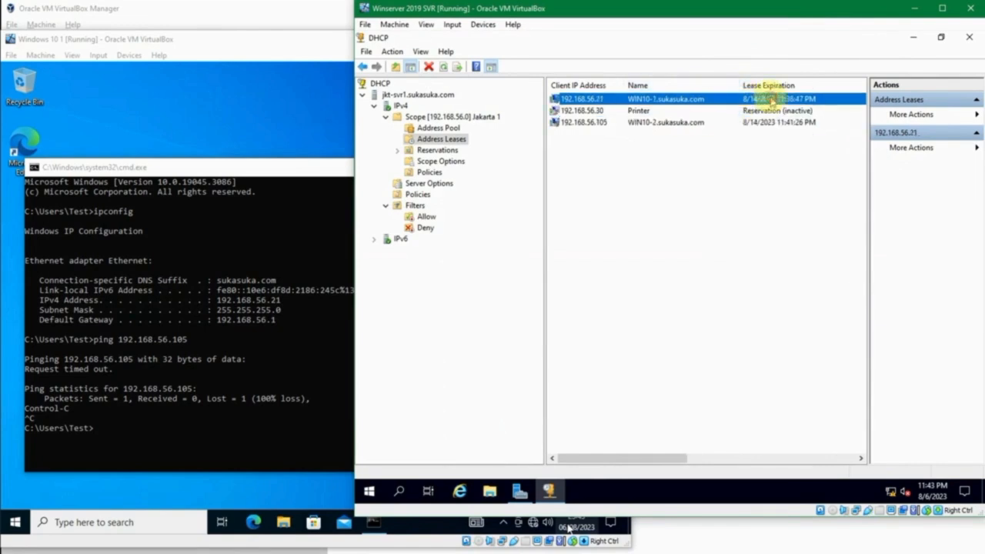
{"action": "left_click", "coordinate": [768, 123]}
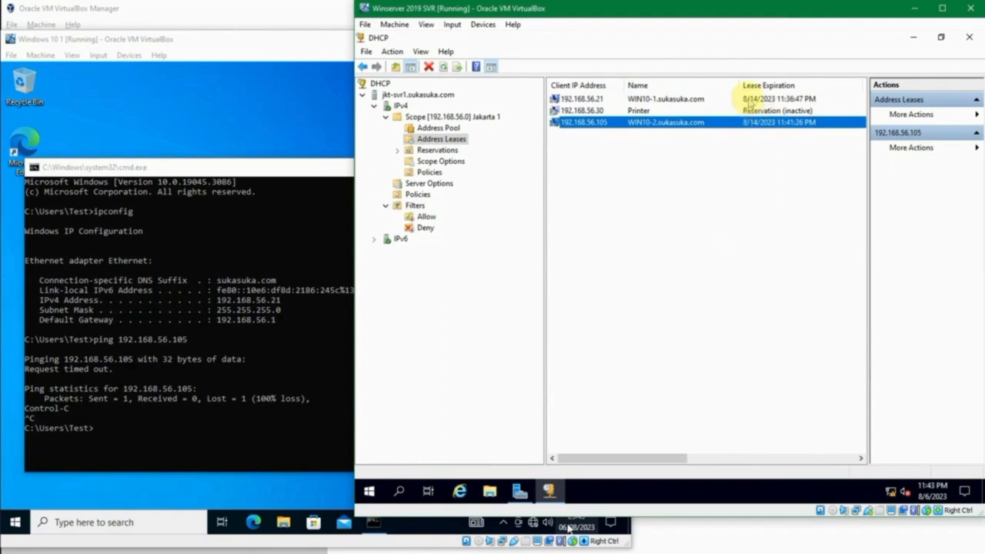
{"action": "left_click", "coordinate": [744, 99]}
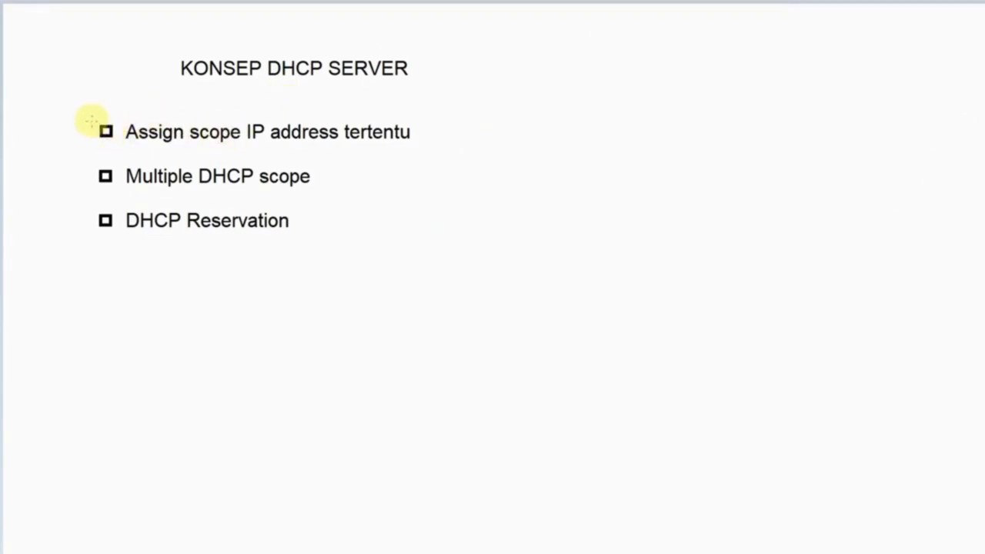
Draw check marks on the DHCP concept page beside Assign scope IP address tertentu, Multiple DHCP scope and DHCP Reservation.
{"action": "left_click_drag", "start_coordinate": [95, 126], "coordinate": [153, 95]}
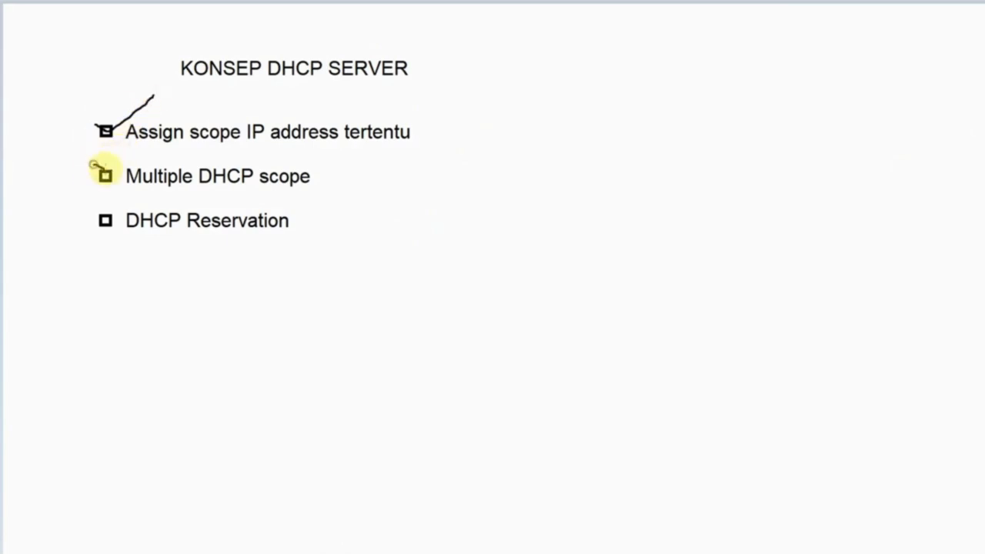
{"action": "mouse_move", "coordinate": [93, 164]}
{"action": "left_mouse_down"}
{"action": "mouse_move", "coordinate": [100, 176]}
{"action": "mouse_move", "coordinate": [126, 155]}
{"action": "left_mouse_up"}
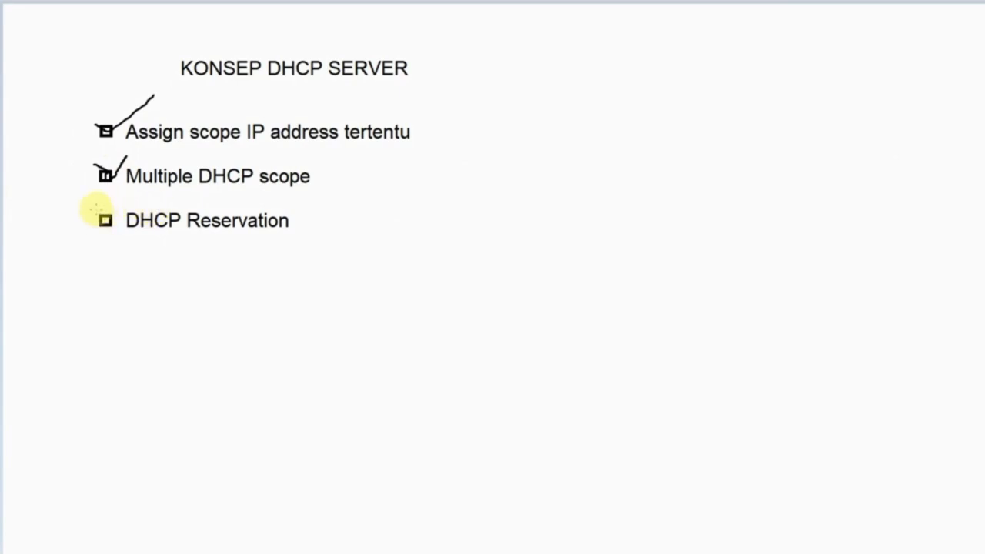
{"action": "left_click_drag", "start_coordinate": [94, 209], "coordinate": [137, 201]}
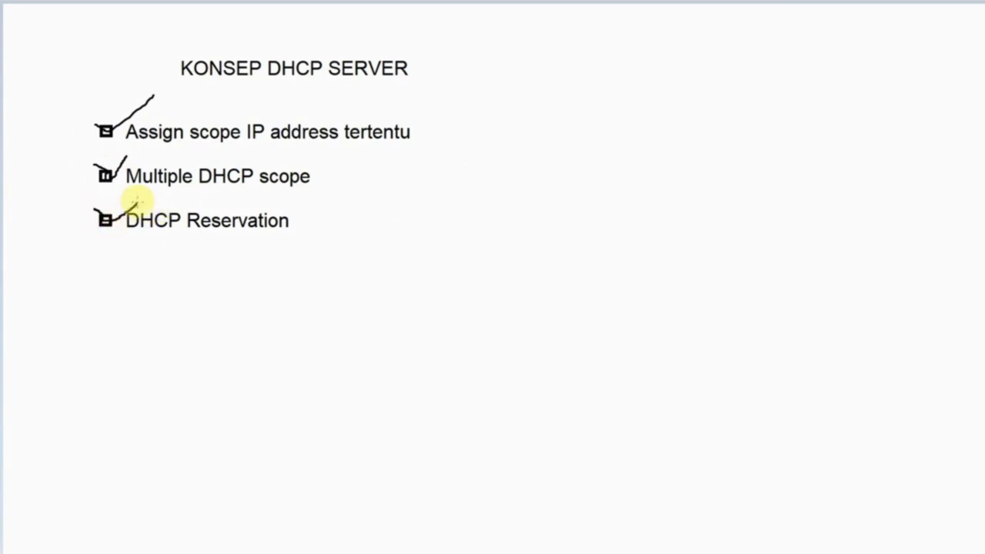